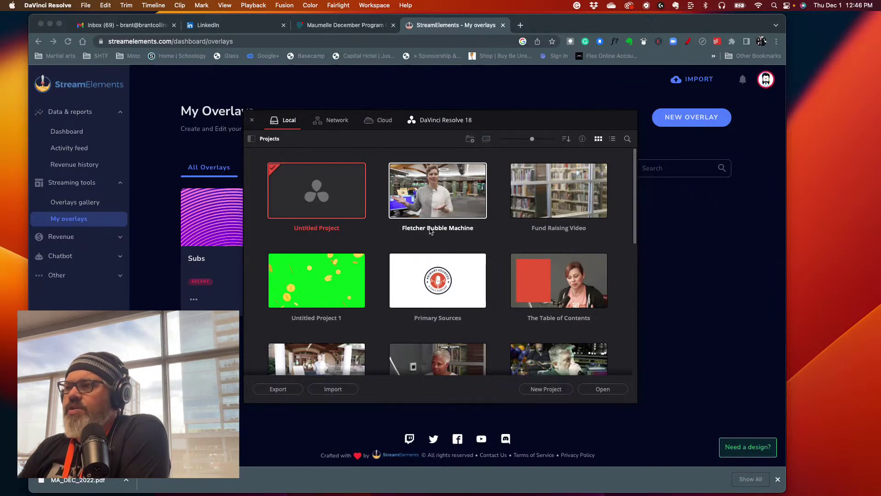
# - Open the Fletcher Bubble Machine project on the Edit page and scrub through the interview
pyautogui.doubleClick(434, 202)
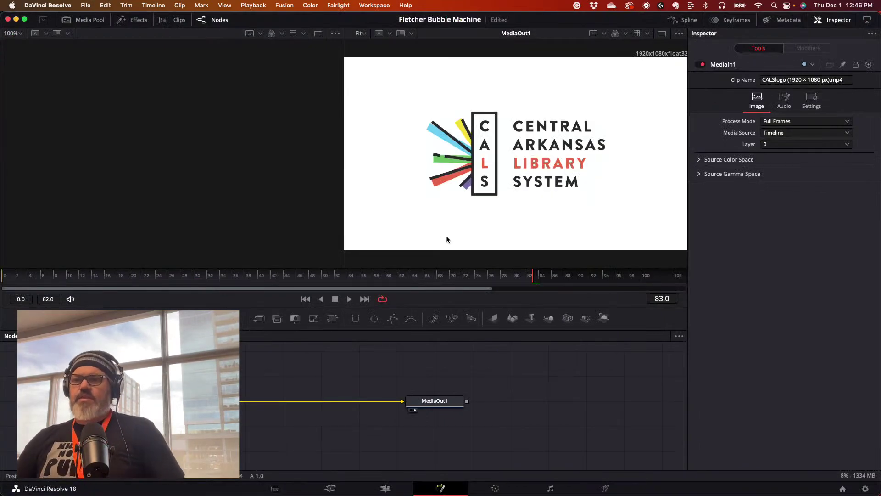
pyautogui.click(387, 488)
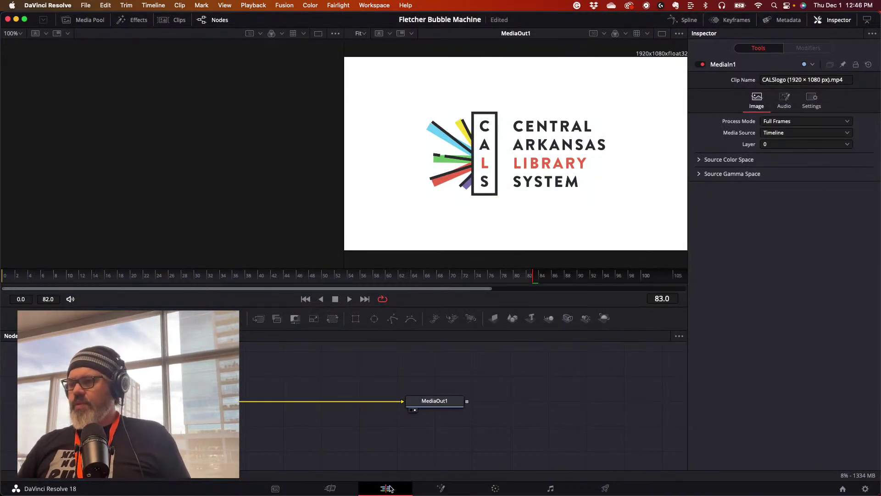
pyautogui.click(478, 305)
pyautogui.moveTo(479, 304); pyautogui.dragTo(624, 320)
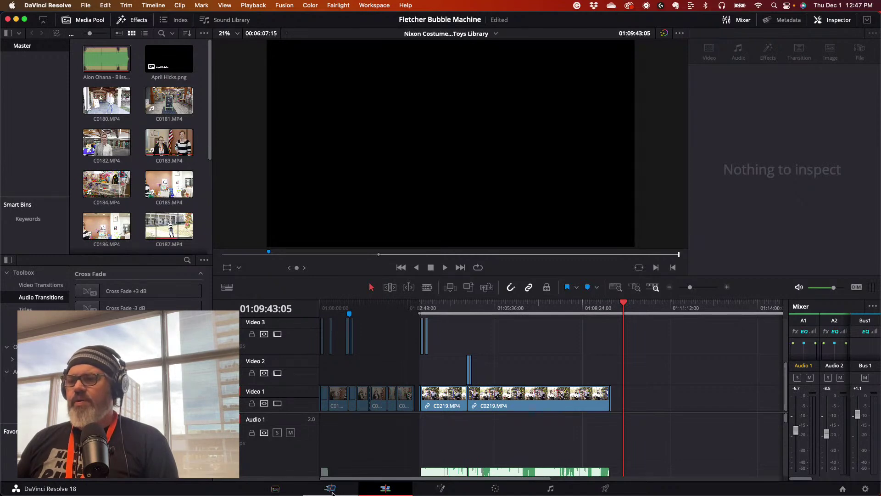
# - Step through the Cut, Edit, Fusion, Color and Fairlight pages to Deliver, then scrub to the Little Free Pantry shot
pyautogui.click(351, 487)
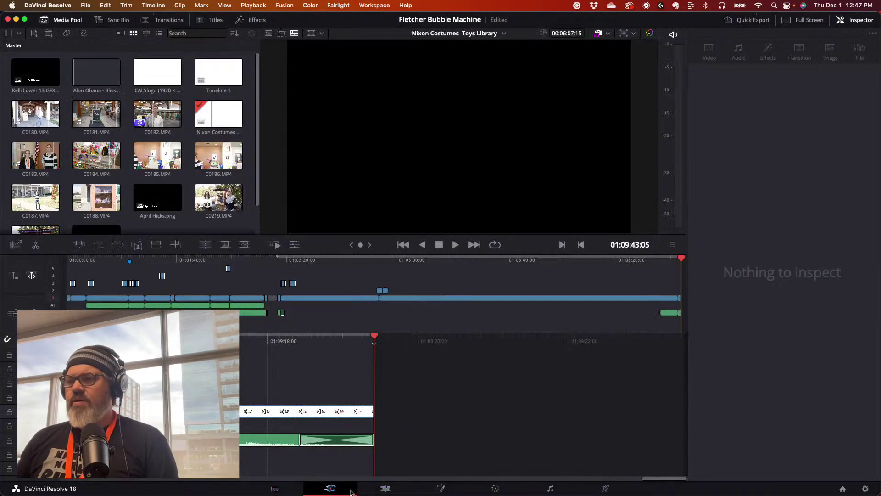
pyautogui.click(385, 488)
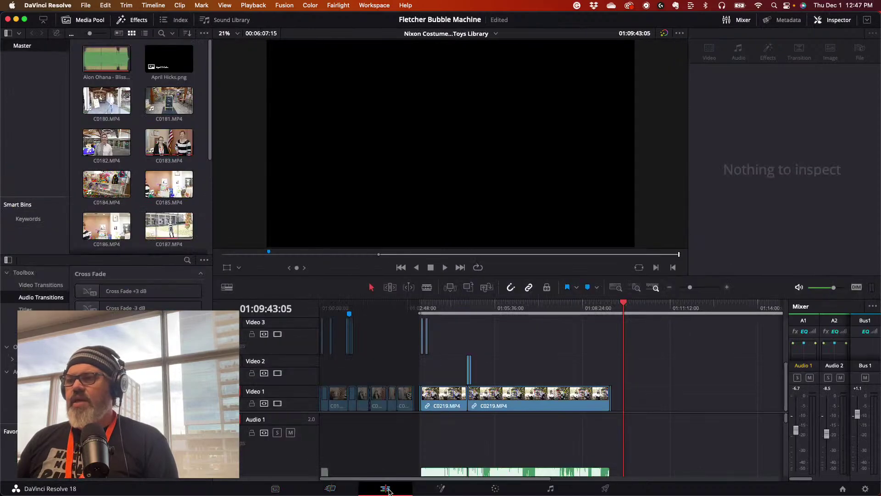
pyautogui.click(441, 489)
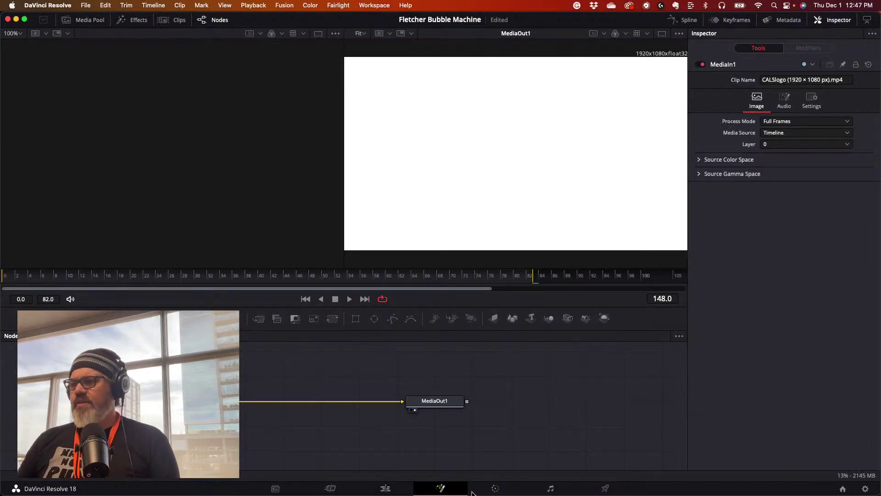
pyautogui.click(494, 490)
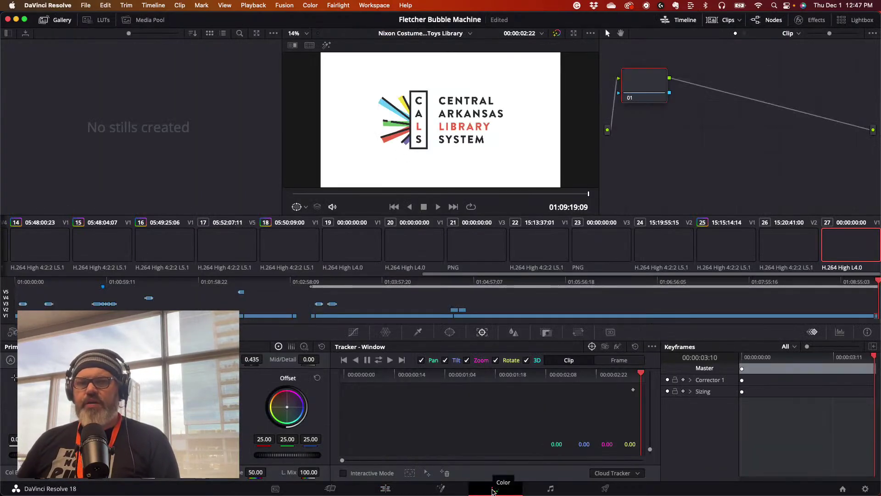
pyautogui.click(549, 490)
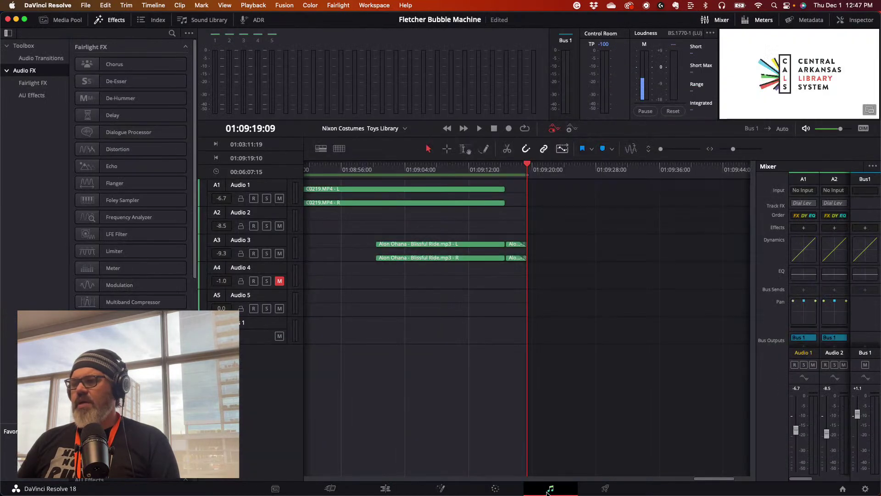
pyautogui.click(603, 489)
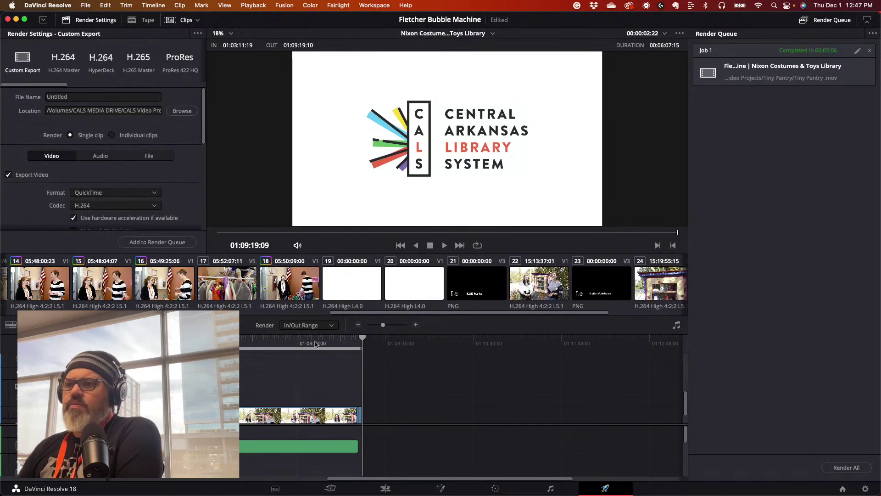
pyautogui.moveTo(312, 343); pyautogui.dragTo(244, 343)
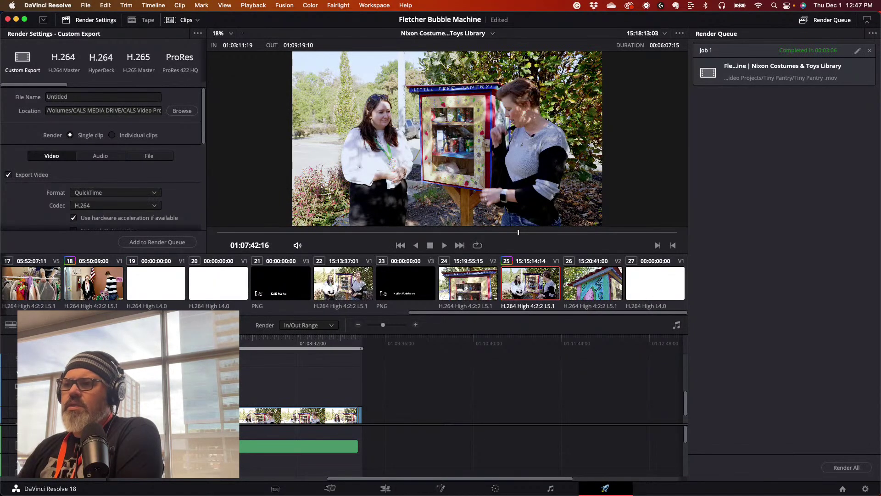
# - Back on the Edit page, briefly play the timeline and scrub back to its start
pyautogui.click(386, 489)
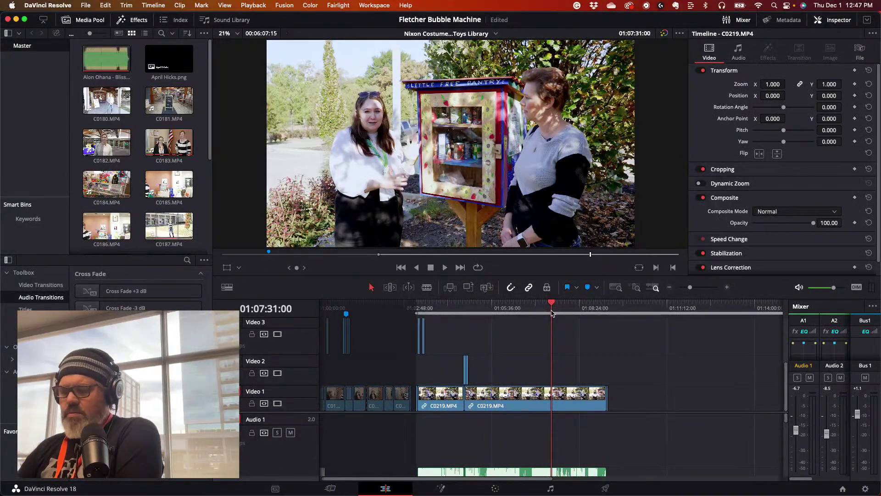
pyautogui.press('space')
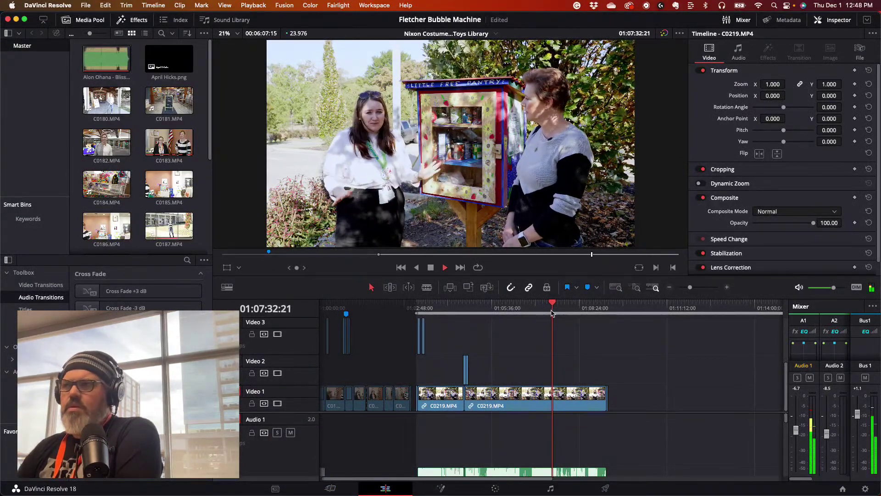
pyautogui.press('space')
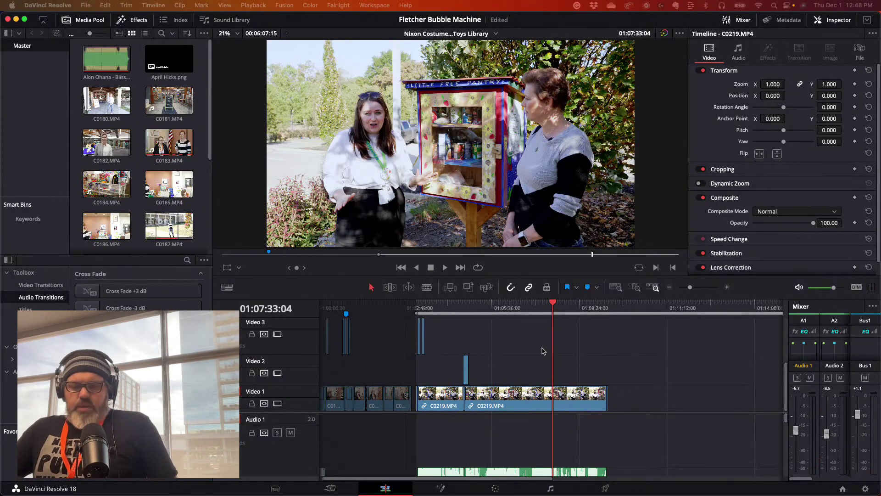
pyautogui.click(618, 306)
pyautogui.moveTo(618, 307); pyautogui.dragTo(419, 325)
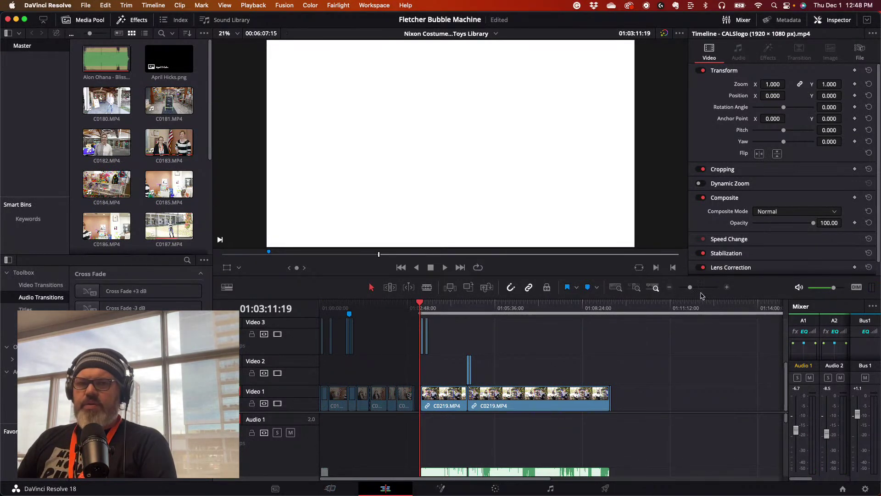
# - Zoom the timeline in, move to the end of C0219, and save the project
pyautogui.moveTo(690, 288); pyautogui.dragTo(700, 288)
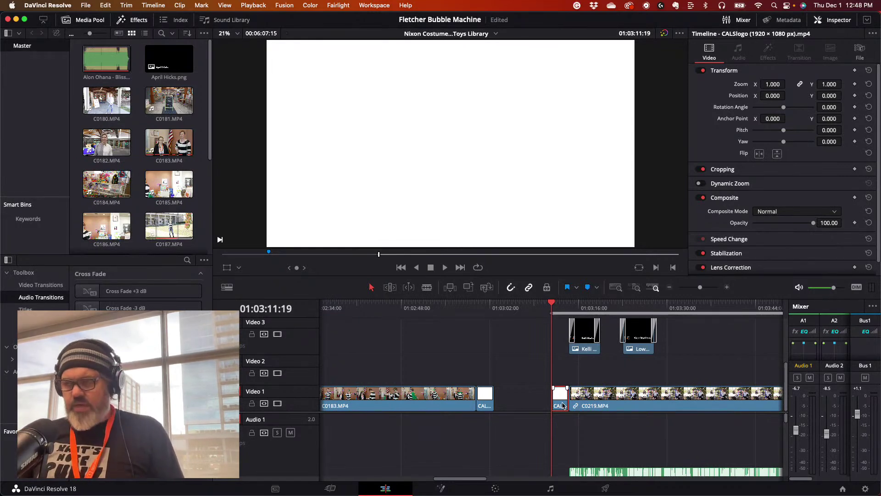
pyautogui.moveTo(481, 479); pyautogui.dragTo(732, 483)
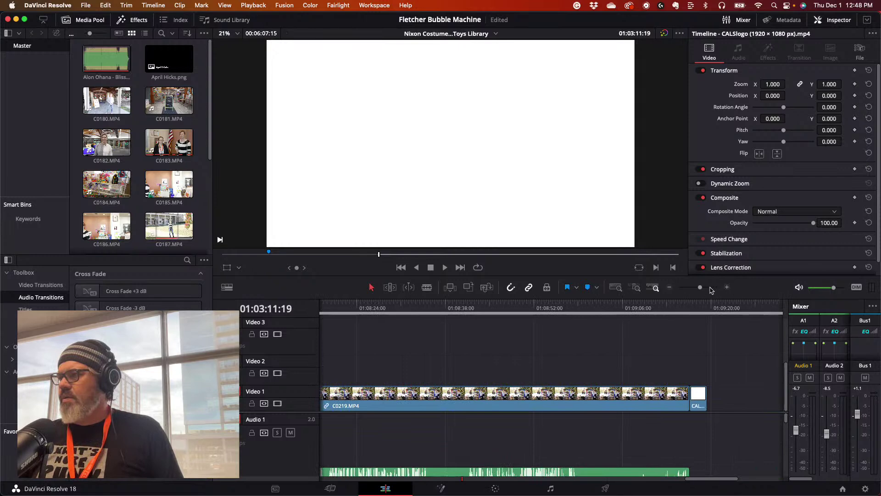
pyautogui.click(735, 310)
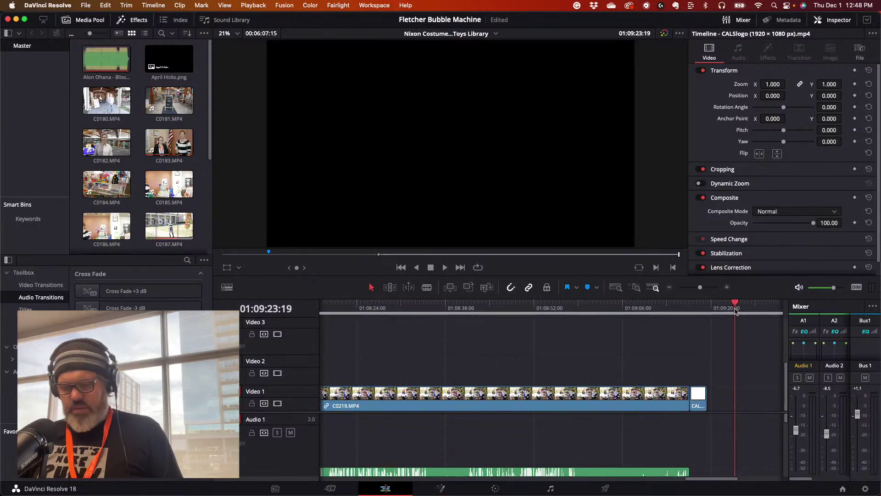
pyautogui.press('Up')
pyautogui.press('Up')
pyautogui.press('Up')
pyautogui.press('super+s')
pyautogui.moveTo(480, 480); pyautogui.dragTo(743, 484)
pyautogui.click(606, 303)
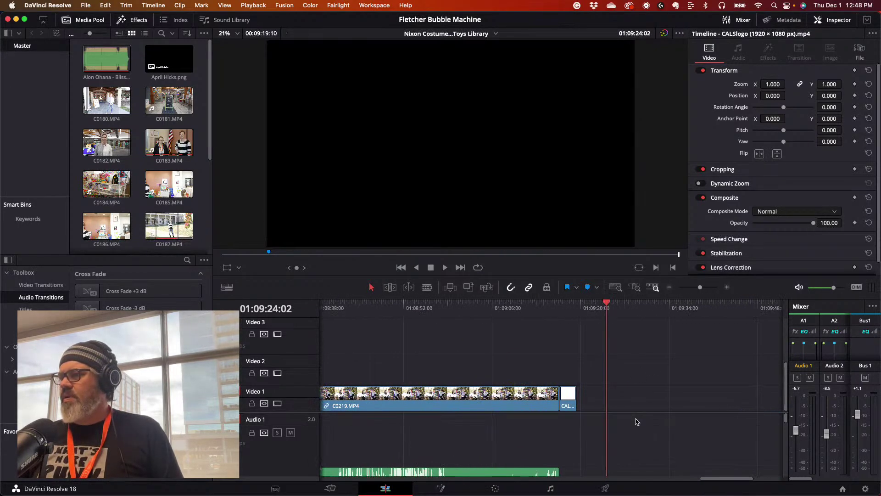
# - Paste the CALS logo clip onto empty Video 1 after C0219 and play it back
pyautogui.rightClick(626, 404)
pyautogui.click(636, 411)
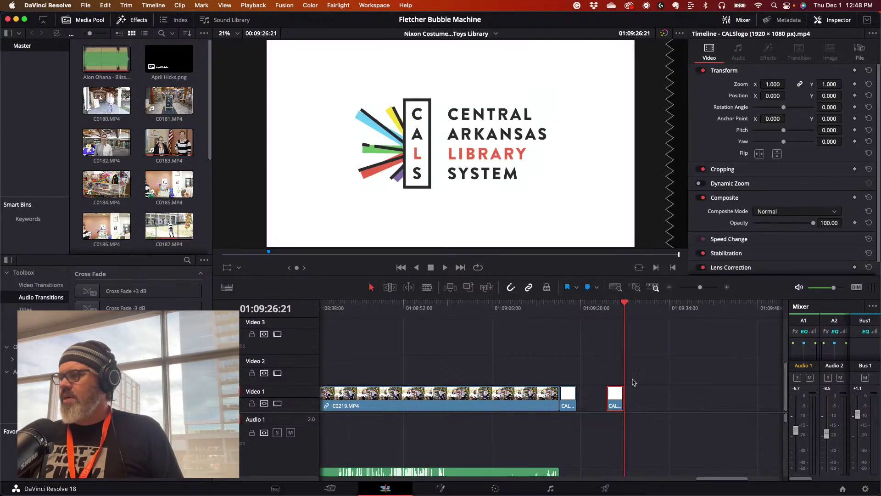
pyautogui.click(607, 303)
pyautogui.press('space')
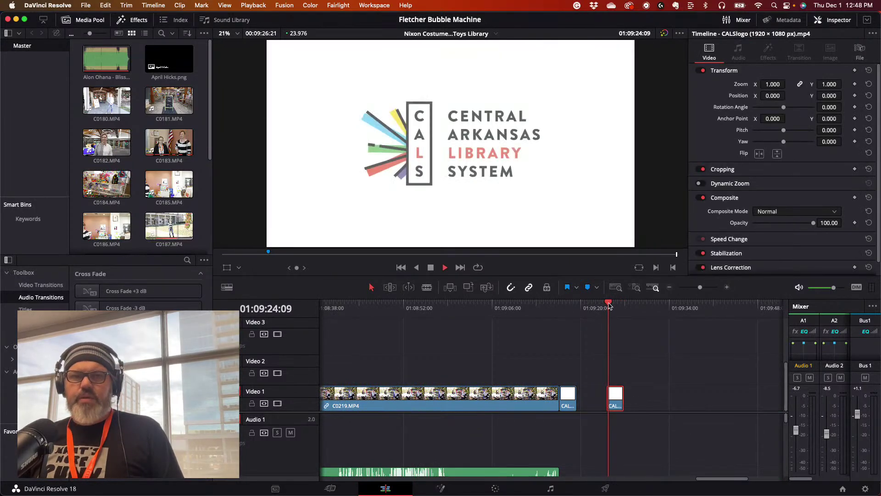
pyautogui.scroll(-3, 535, 432)
pyautogui.scroll(-3, 532, 435)
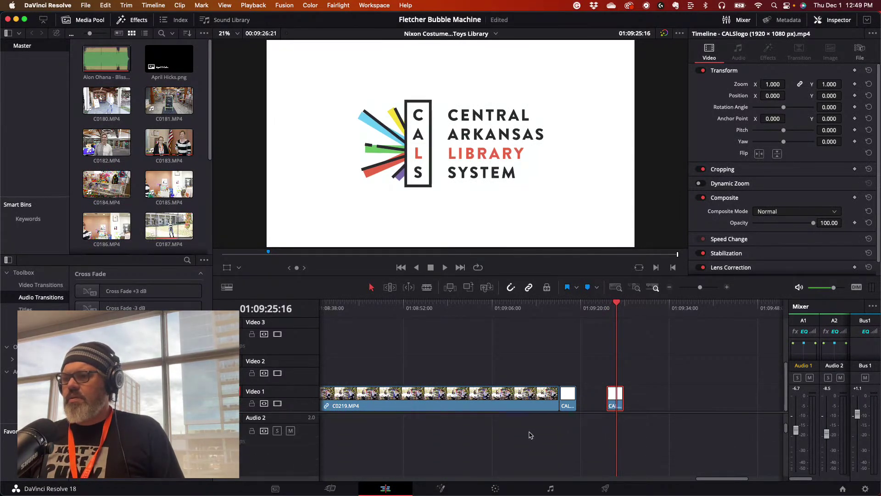
pyautogui.scroll(3, 525, 433)
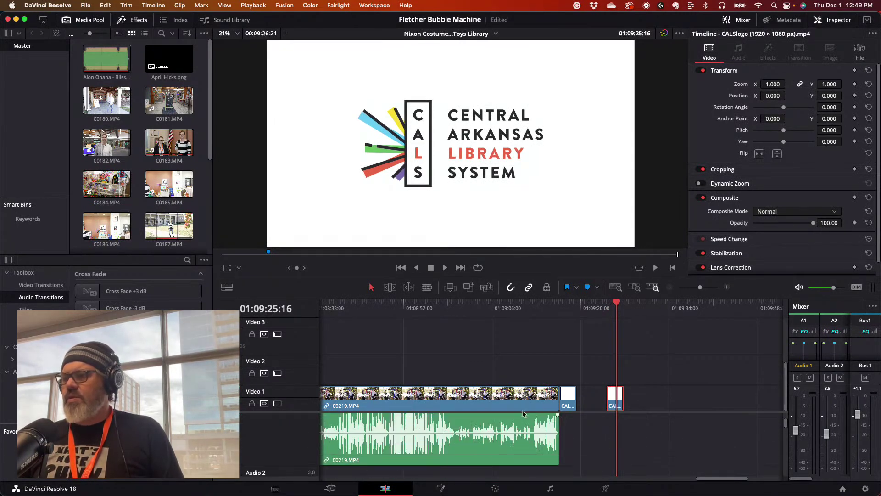
# - Zoom out to the whole edit and play back from the opening CALS logo
pyautogui.moveTo(610, 301); pyautogui.dragTo(605, 303)
pyautogui.moveTo(700, 287); pyautogui.dragTo(689, 289)
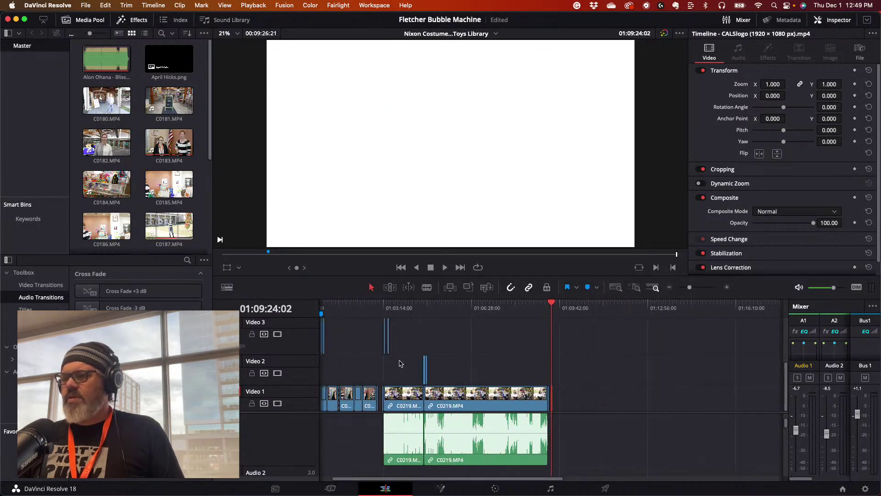
pyautogui.moveTo(384, 306); pyautogui.dragTo(383, 308)
pyautogui.press('space')
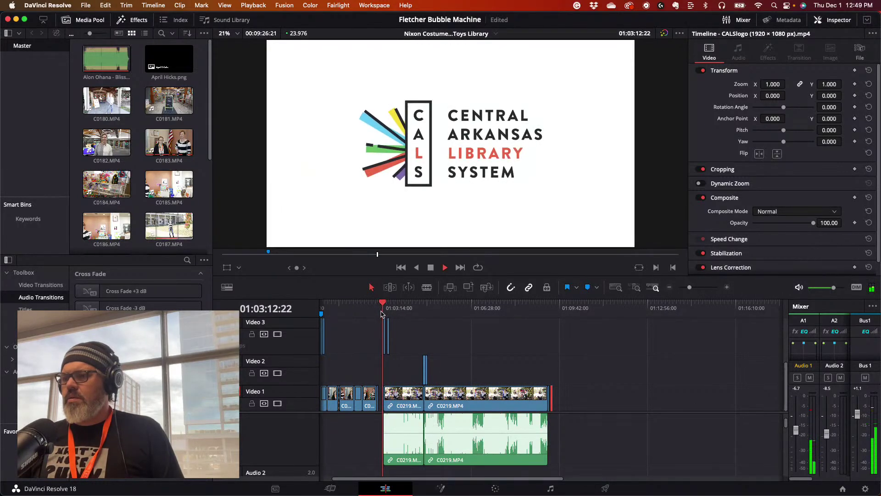
pyautogui.press('space')
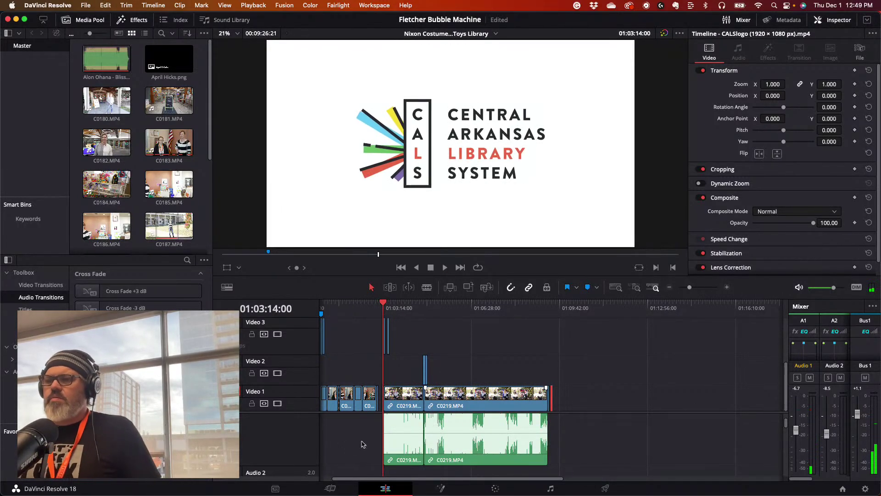
pyautogui.scroll(-5, 358, 445)
pyautogui.scroll(-5, 375, 448)
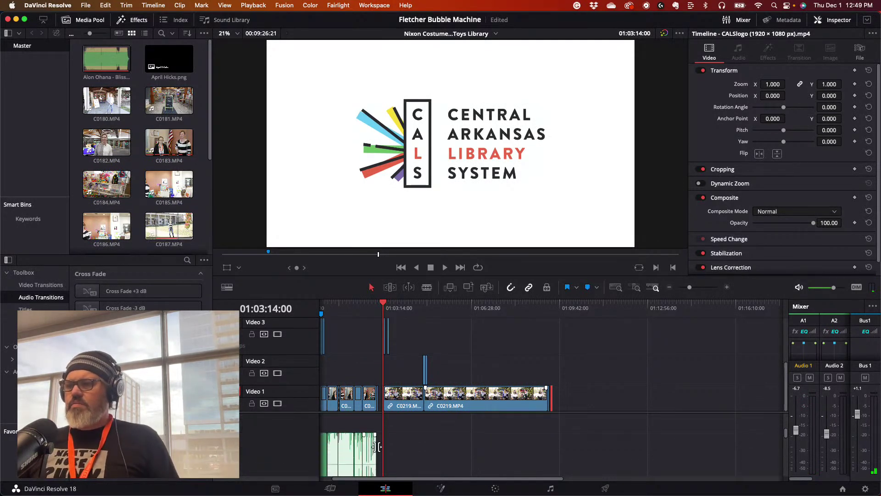
pyautogui.scroll(-2, 375, 446)
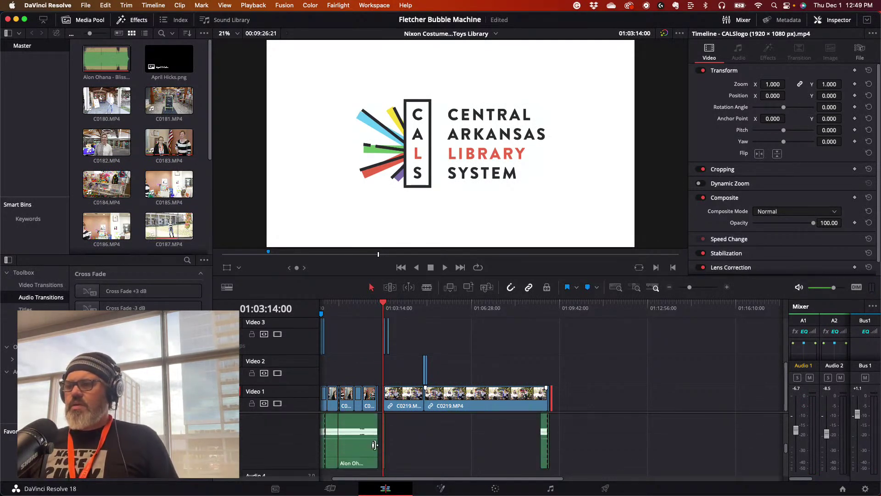
# - Select the Blissful Ride music cross-fade, then paste the logo and music at the closing CALS logo
pyautogui.click(384, 447)
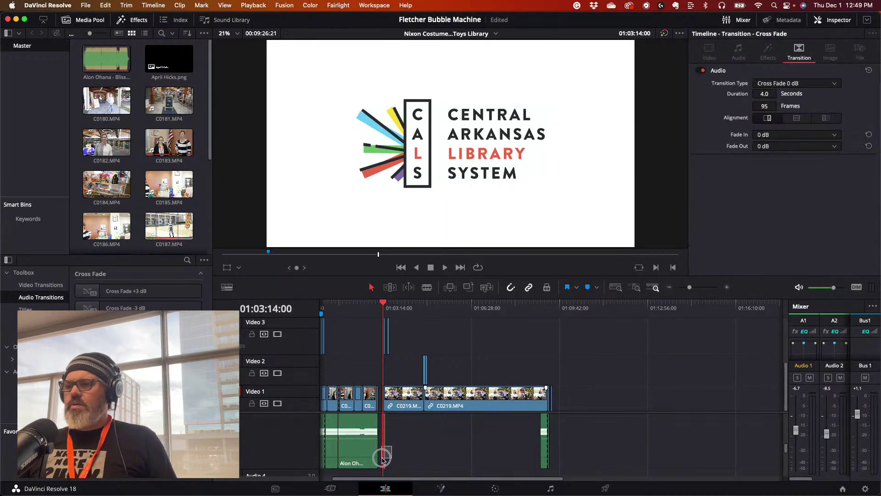
pyautogui.moveTo(391, 445); pyautogui.dragTo(381, 452)
pyautogui.click(382, 459)
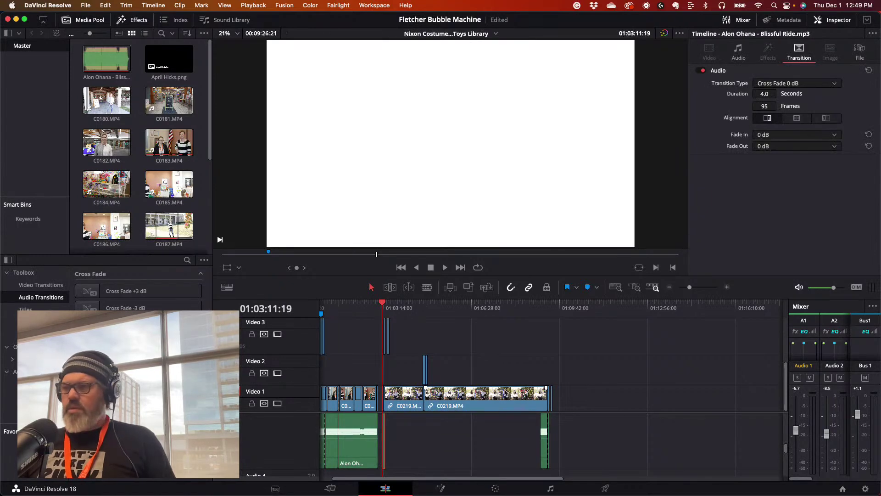
pyautogui.moveTo(530, 302); pyautogui.dragTo(551, 308)
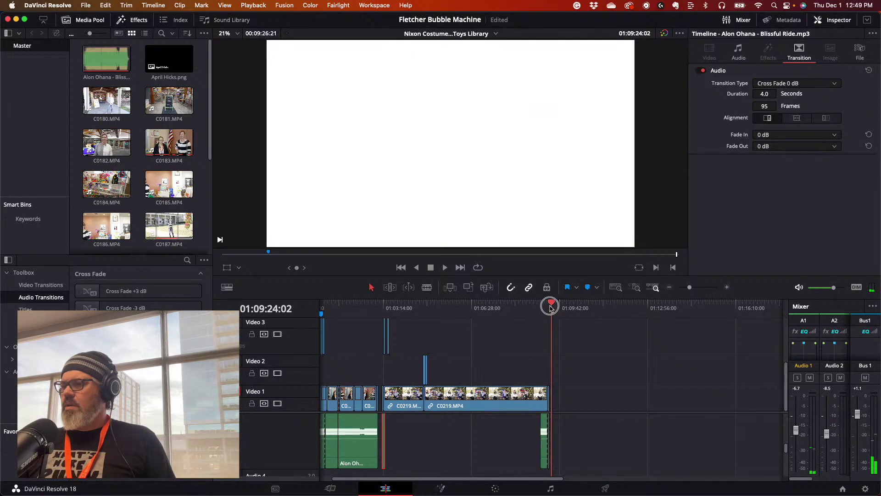
pyautogui.press('super+v')
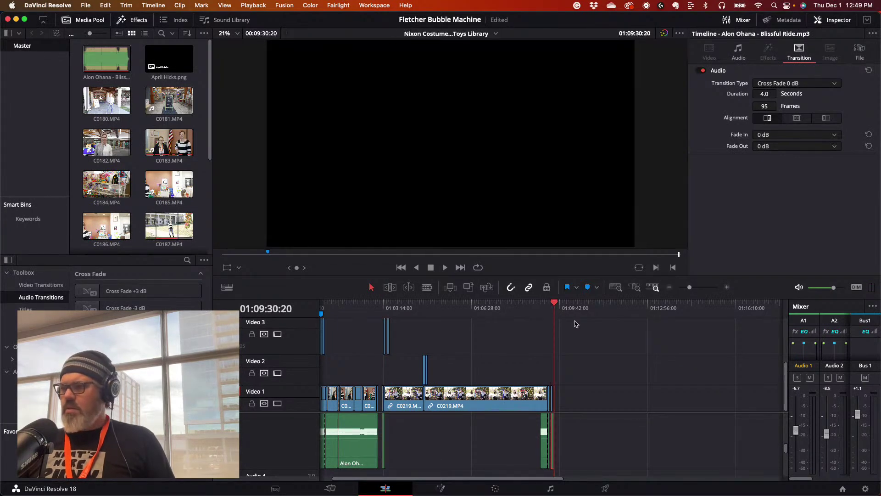
# - Zoom in on the timeline end and play back the logo ending
pyautogui.moveTo(690, 288); pyautogui.dragTo(705, 288)
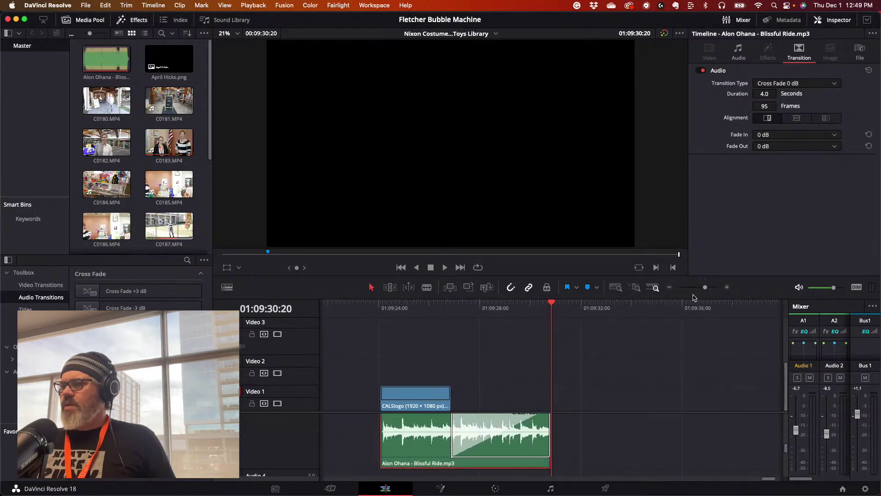
pyautogui.moveTo(410, 307); pyautogui.dragTo(380, 309)
pyautogui.press('space')
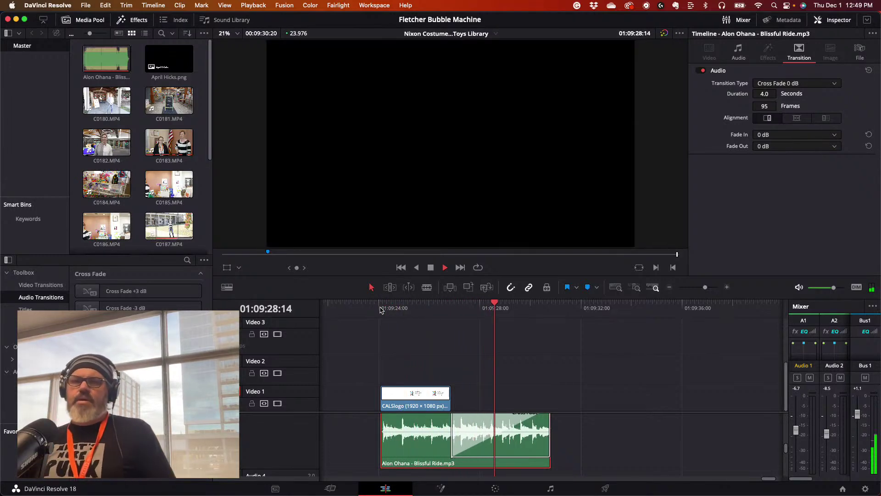
pyautogui.press('space')
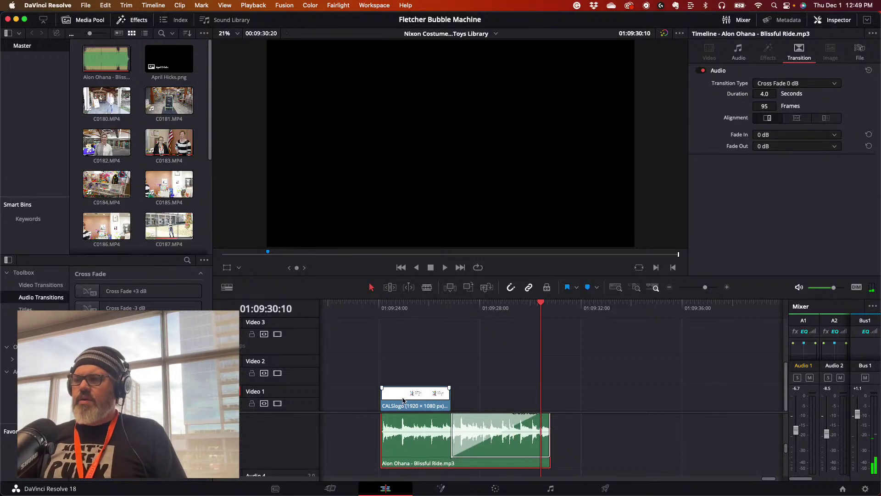
pyautogui.moveTo(416, 308)
pyautogui.mouseDown()
pyautogui.moveTo(390, 309)
pyautogui.moveTo(435, 308)
pyautogui.moveTo(393, 310)
pyautogui.moveTo(416, 318)
pyautogui.mouseUp()
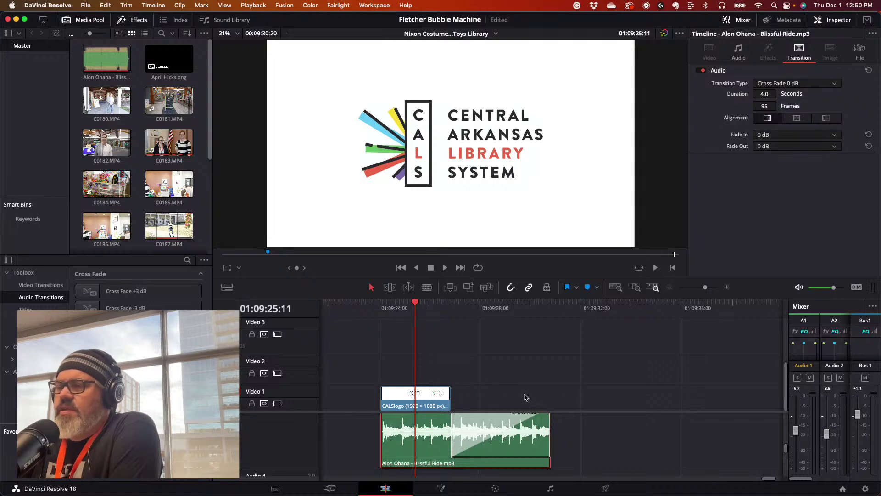
# - Start a media import and browse to CALS MEDIA DRIVE > CALS Video Projects > Bird Watching Kit > Raw Video > M4ROOT > CLIP
pyautogui.click(86, 5)
pyautogui.moveTo(99, 115)
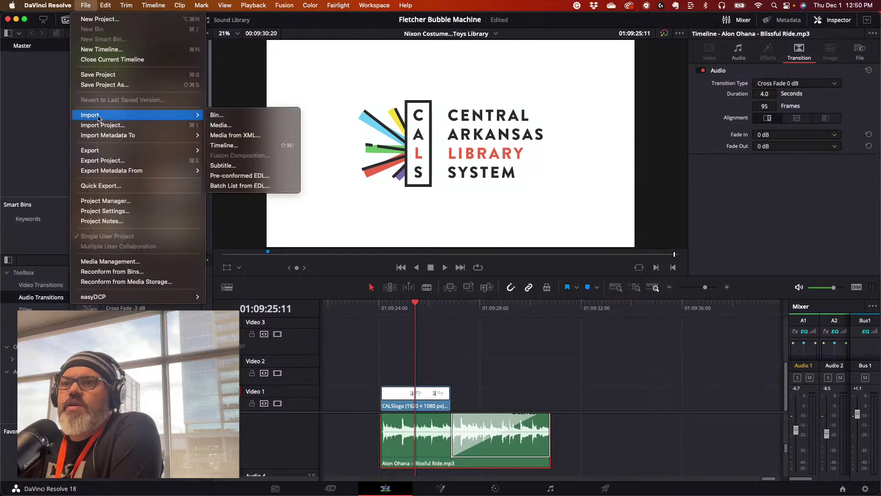
pyautogui.click(225, 123)
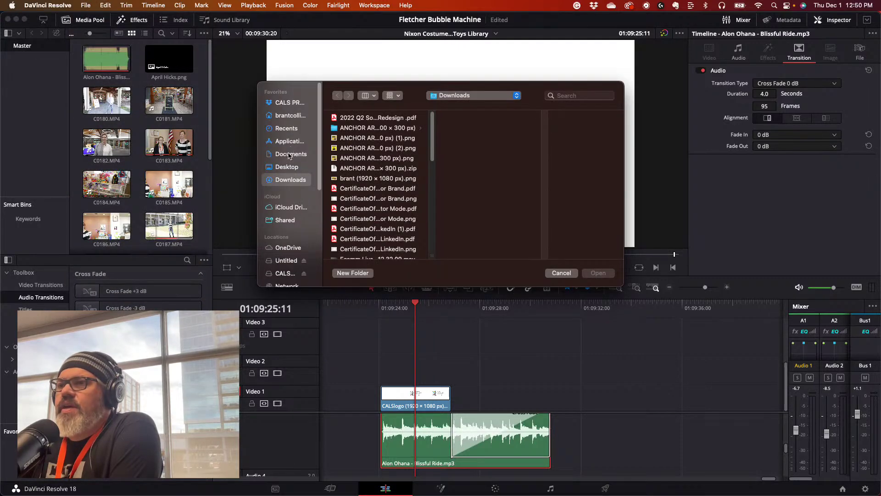
pyautogui.click(283, 274)
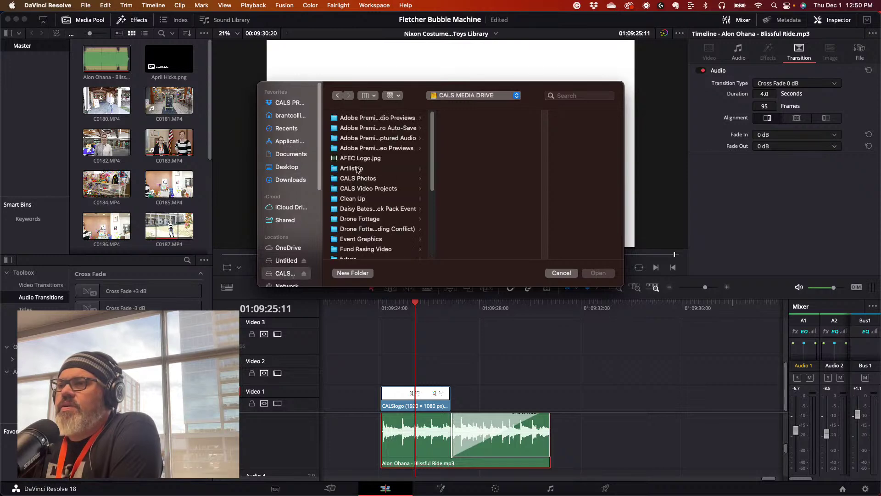
pyautogui.click(356, 189)
pyautogui.click(480, 147)
pyautogui.click(540, 120)
pyautogui.click(540, 120)
pyautogui.click(539, 120)
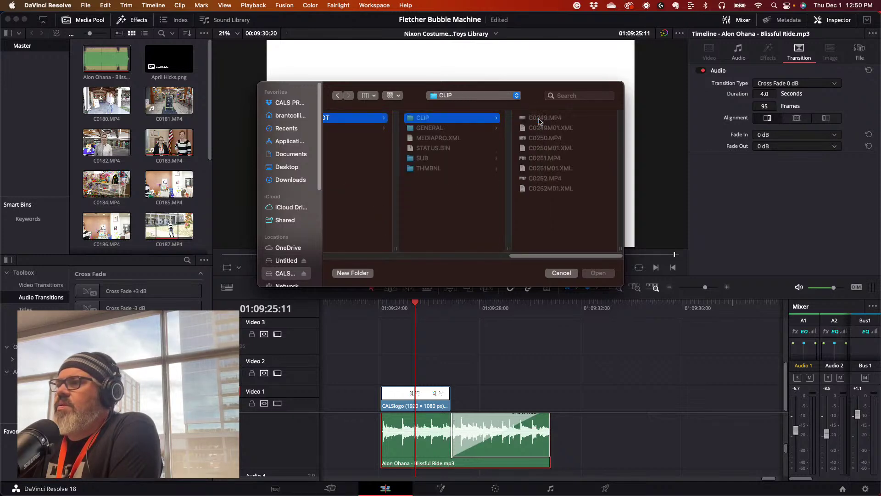
# - Select C0249.MP4 through C0252.MP4 and import them into the Media Pool
pyautogui.click(539, 119)
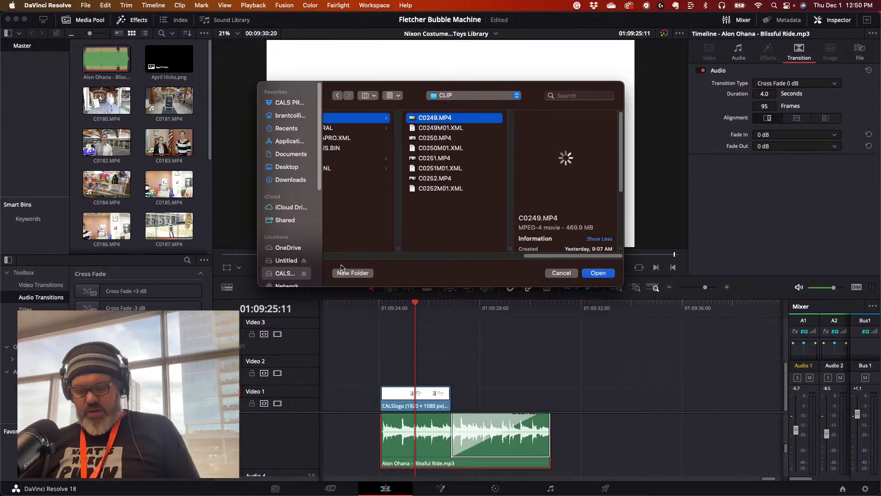
pyautogui.keyDown('super'); pyautogui.click(431, 138); pyautogui.keyUp('super')
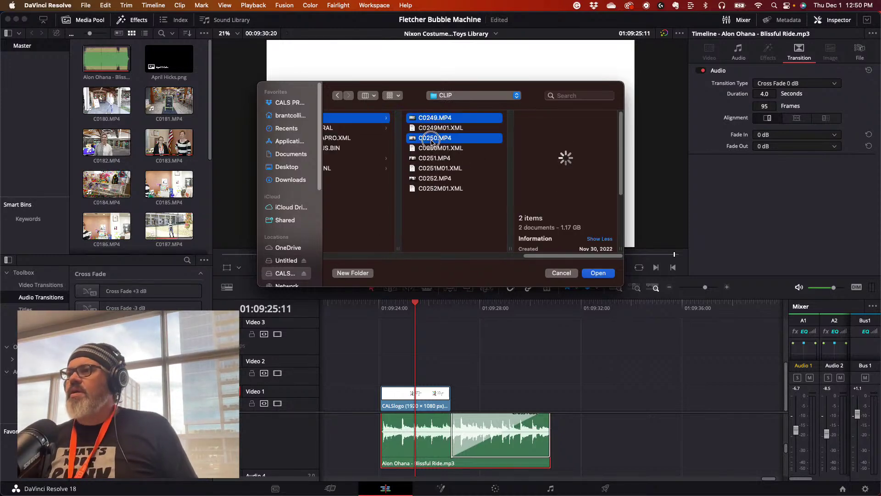
pyautogui.keyDown('super'); pyautogui.click(429, 159); pyautogui.keyUp('super')
pyautogui.keyDown('super'); pyautogui.click(432, 179); pyautogui.keyUp('super')
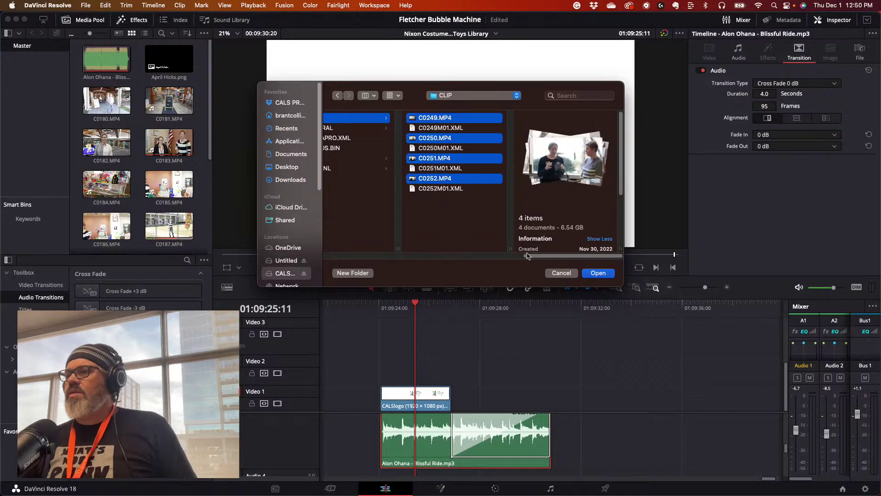
pyautogui.click(601, 274)
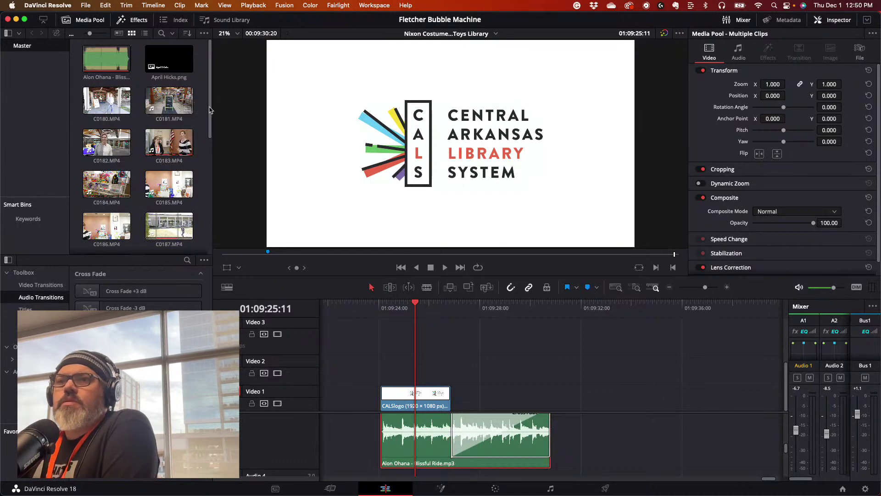
pyautogui.moveTo(209, 114); pyautogui.dragTo(195, 214)
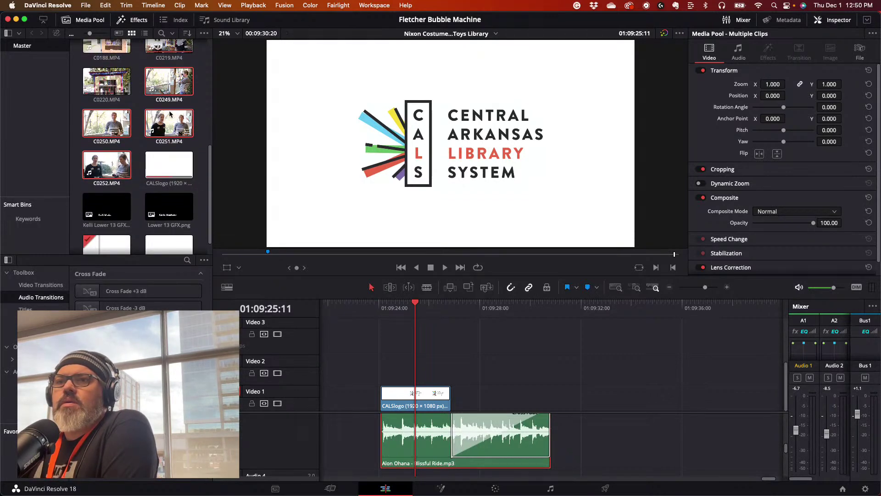
# - Load C0250 in the source viewer, play it from the start, then skip ahead and resume
pyautogui.click(113, 127)
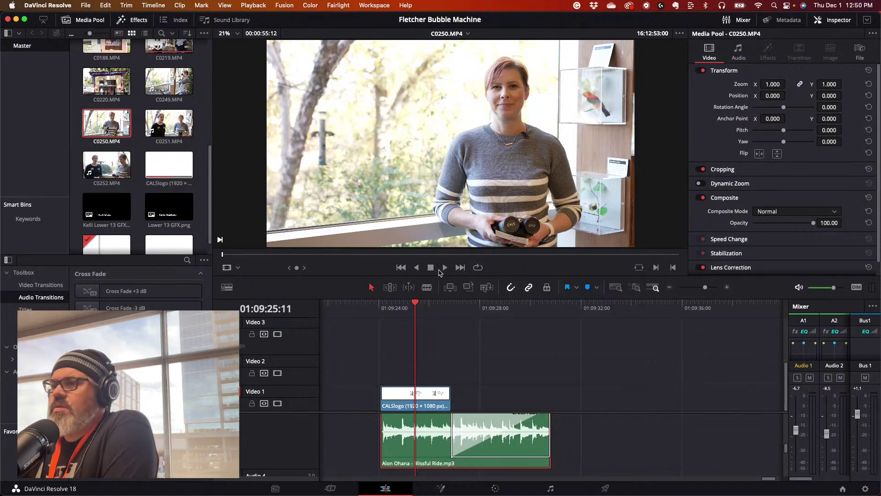
pyautogui.moveTo(302, 255); pyautogui.dragTo(221, 246)
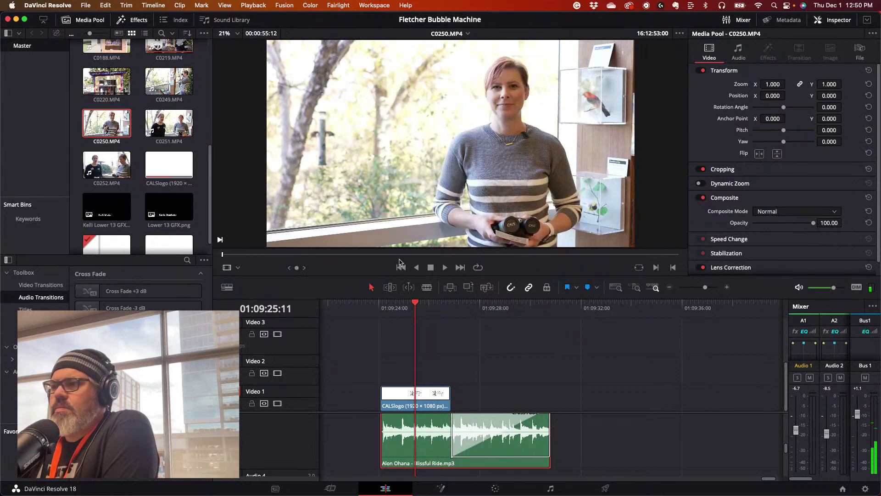
pyautogui.press('space')
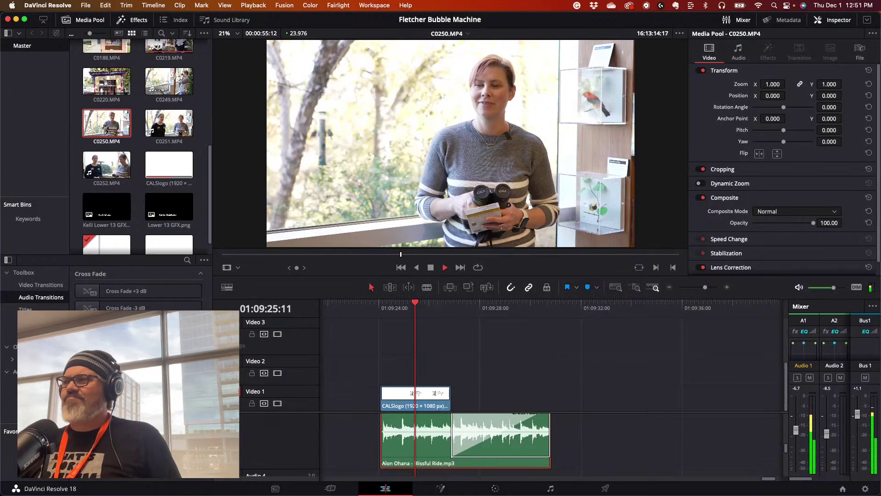
pyautogui.press('space')
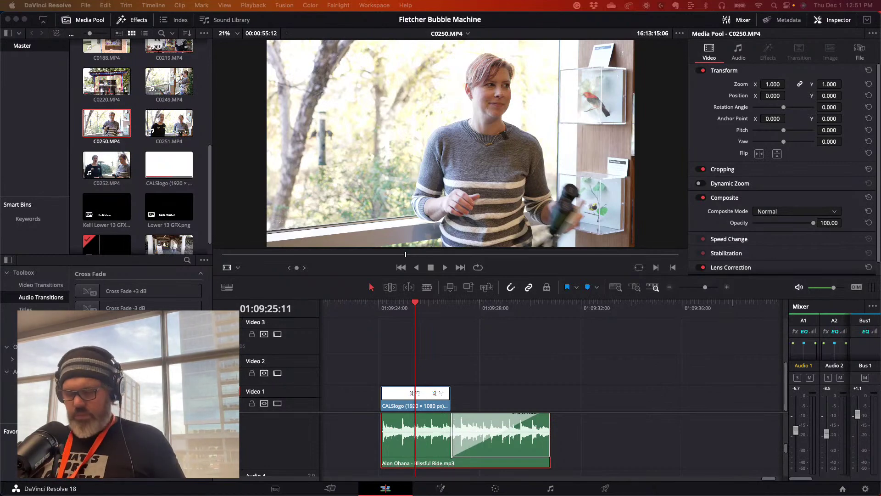
pyautogui.moveTo(405, 253); pyautogui.dragTo(436, 257)
pyautogui.press('space')
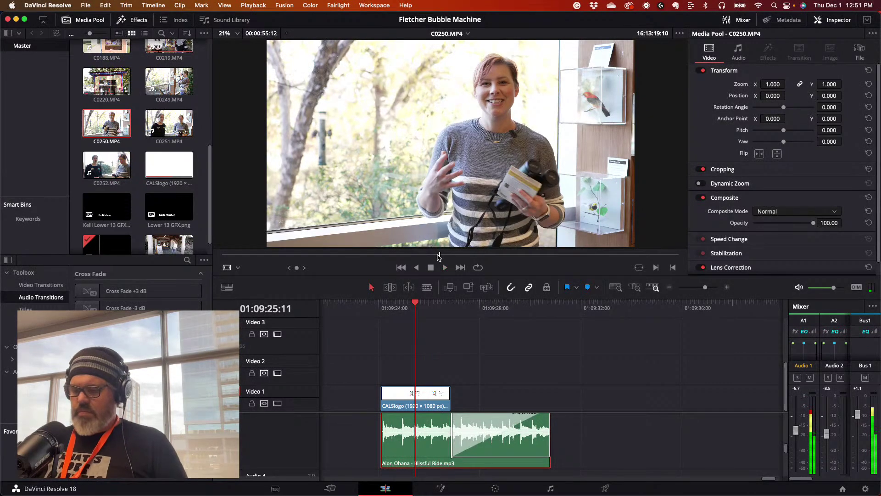
# - Set an in point on C0250 and play through to where the take ends
pyautogui.press('i')
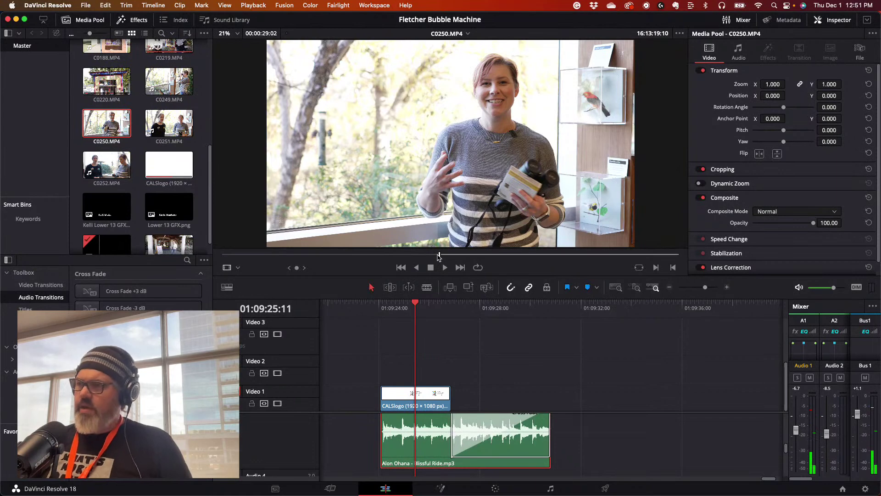
pyautogui.press('space')
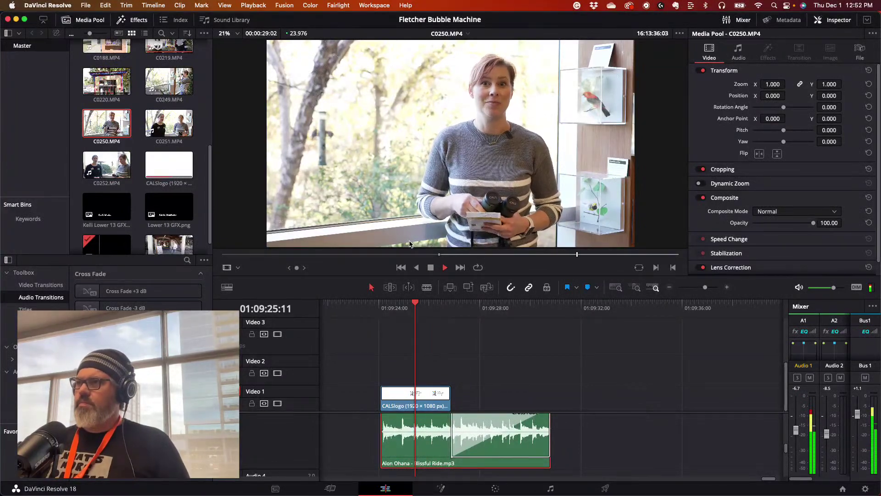
pyautogui.press('space')
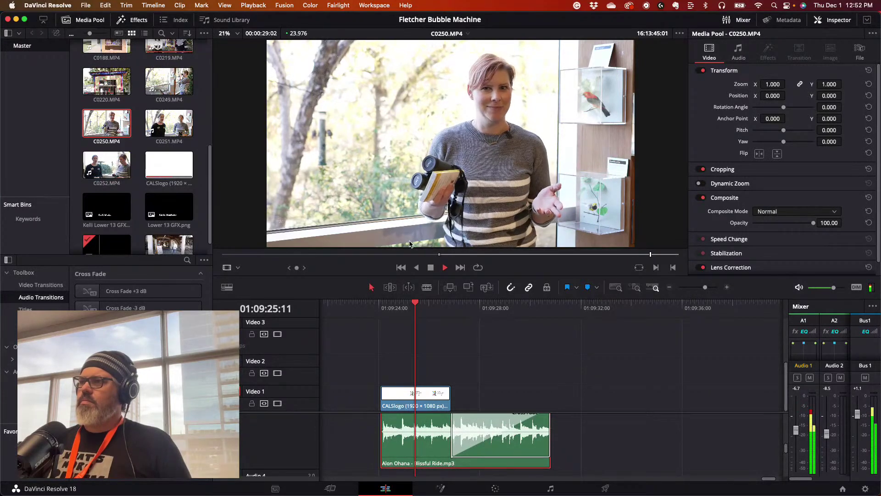
# - Mark the out point and drop the trimmed C0250 take onto Video 1 after CALSlogo
pyautogui.press('o')
pyautogui.moveTo(424, 202); pyautogui.dragTo(456, 394)
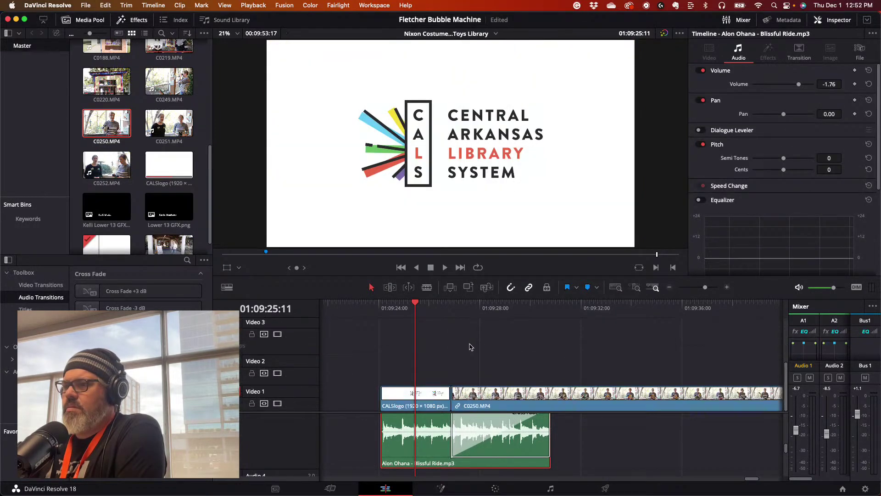
pyautogui.scroll(2, 465, 330)
pyautogui.scroll(-1, 463, 330)
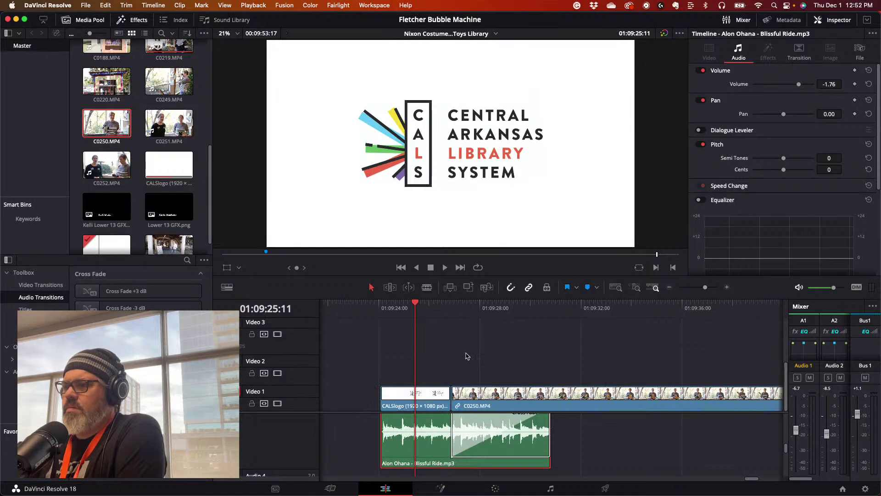
pyautogui.scroll(3, 323, 429)
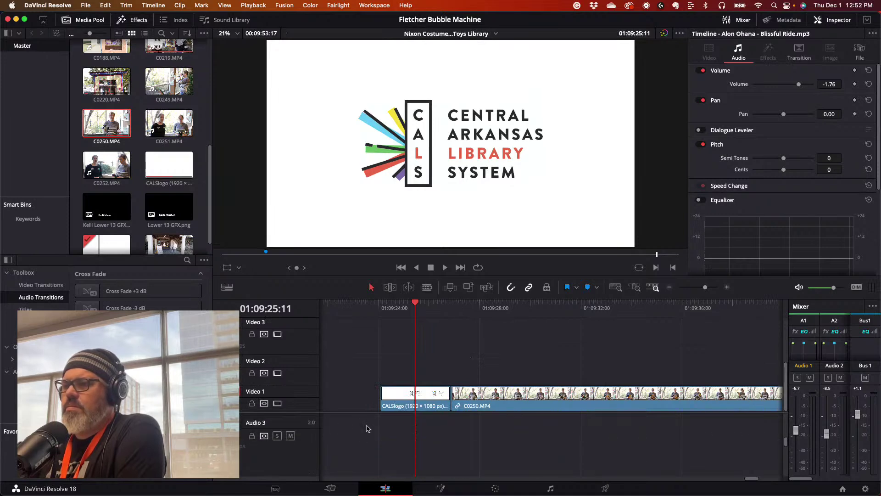
pyautogui.scroll(-2, 367, 429)
# - Play the sequence from the logo into the new take and check the sound output device
pyautogui.moveTo(424, 308); pyautogui.dragTo(384, 313)
pyautogui.press('space')
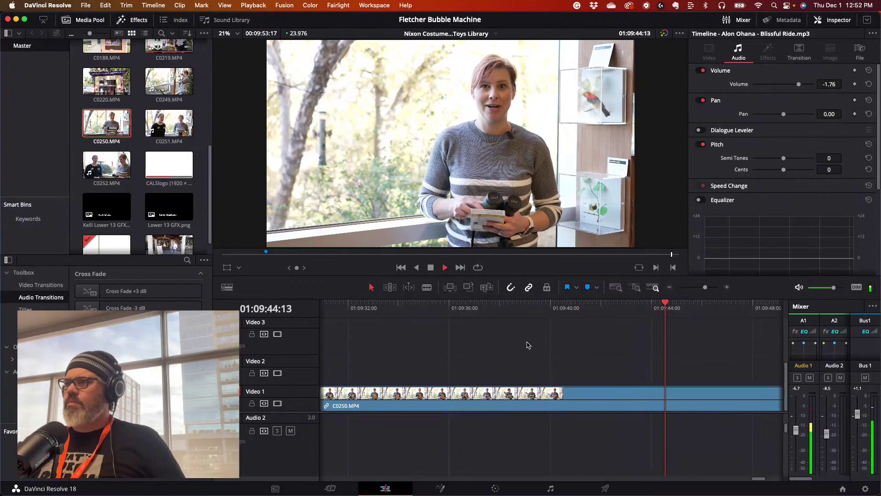
pyautogui.press('space')
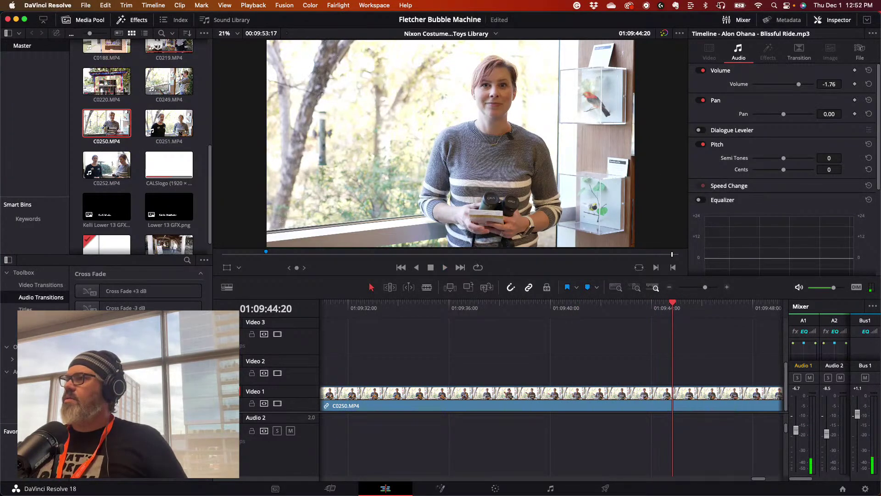
pyautogui.click(720, 5)
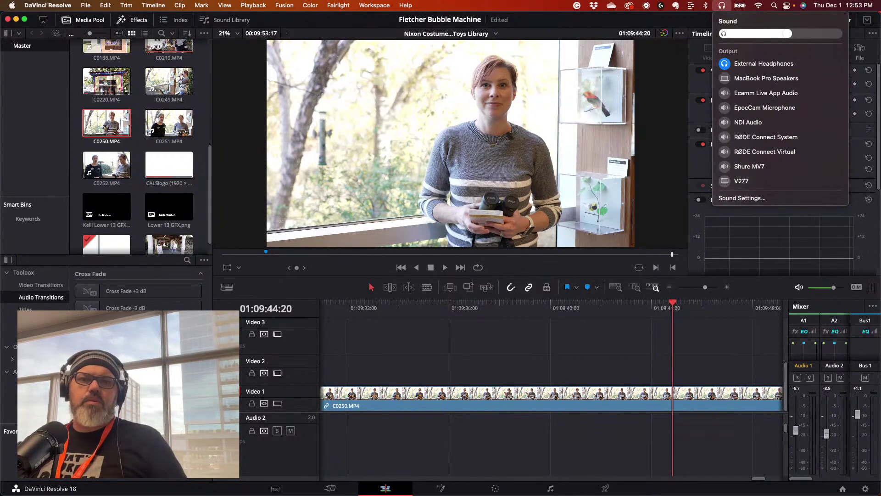
pyautogui.press('Escape')
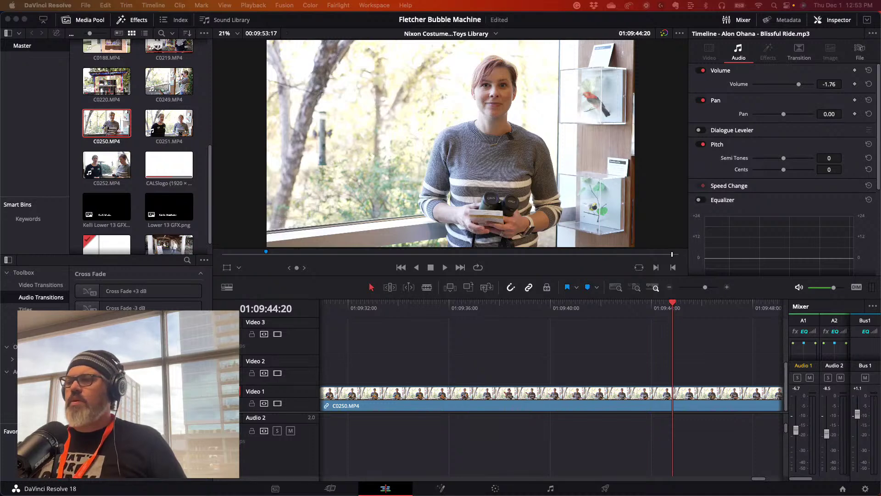
pyautogui.click(358, 307)
pyautogui.press('space')
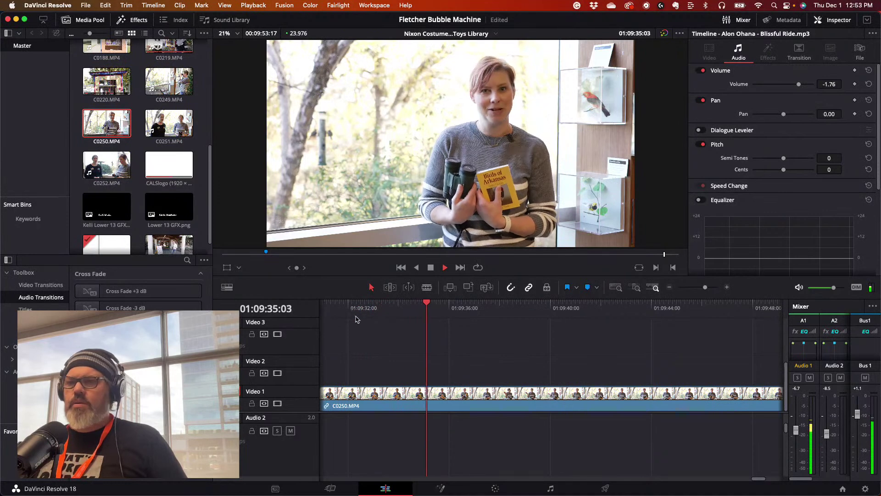
pyautogui.press('space')
pyautogui.scroll(2, 280, 386)
pyautogui.scroll(-2, 281, 390)
pyautogui.scroll(-3, 278, 414)
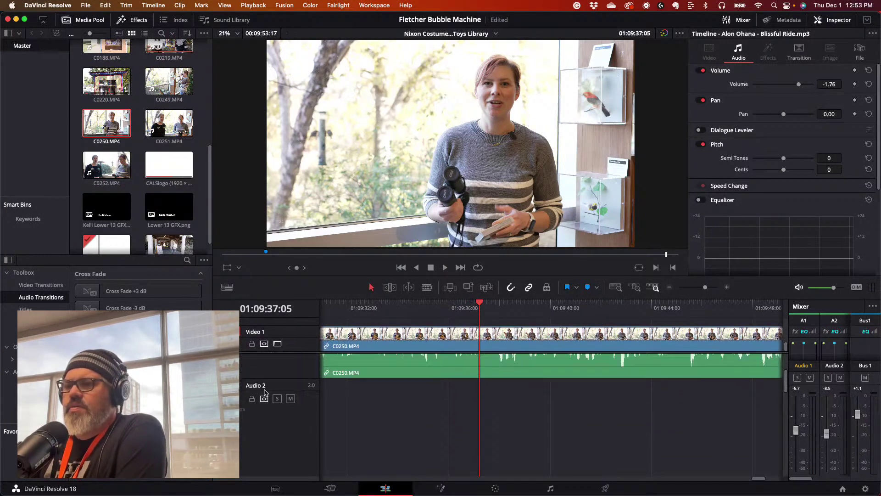
pyautogui.scroll(3, 266, 392)
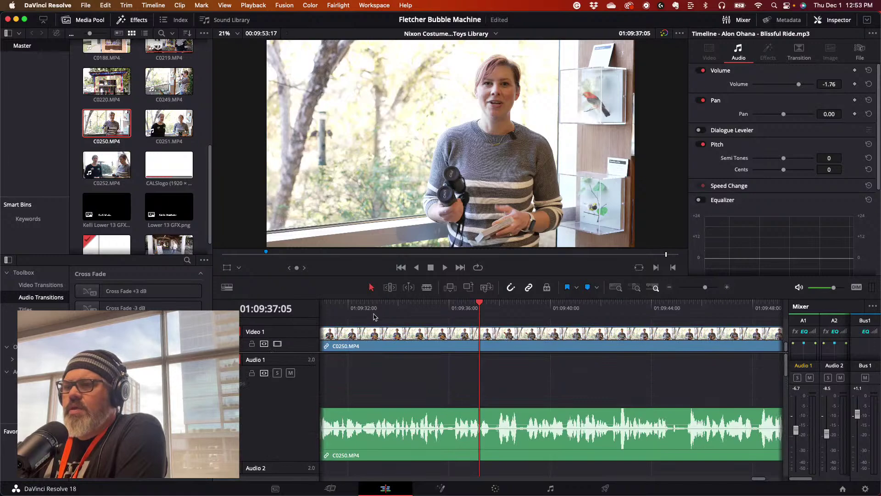
pyautogui.moveTo(394, 307); pyautogui.dragTo(317, 311)
pyautogui.moveTo(540, 312); pyautogui.dragTo(738, 315)
pyautogui.moveTo(708, 288); pyautogui.dragTo(702, 291)
pyautogui.moveTo(624, 310)
pyautogui.mouseDown()
pyautogui.moveTo(580, 306)
pyautogui.moveTo(615, 307)
pyautogui.mouseUp()
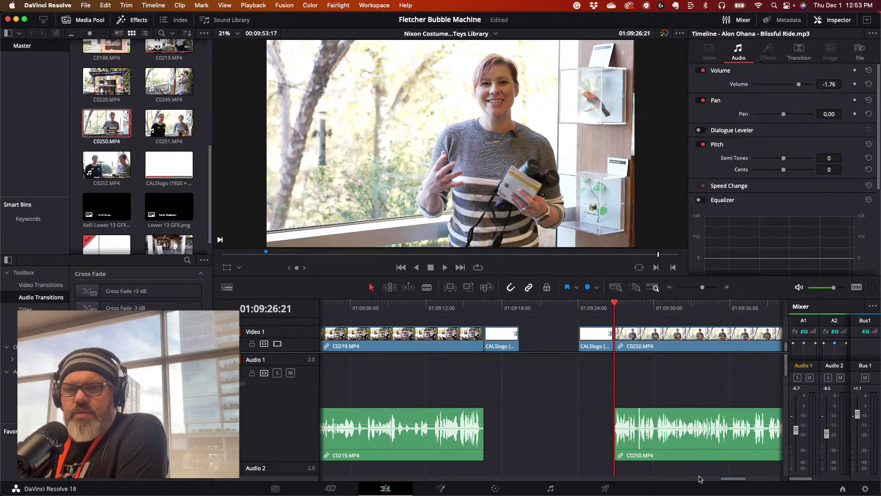
# - In C0250's Clip Attributes audio settings, set the second source channel to Embedded Channel 1
pyautogui.moveTo(730, 482); pyautogui.dragTo(737, 480)
pyautogui.click(567, 421)
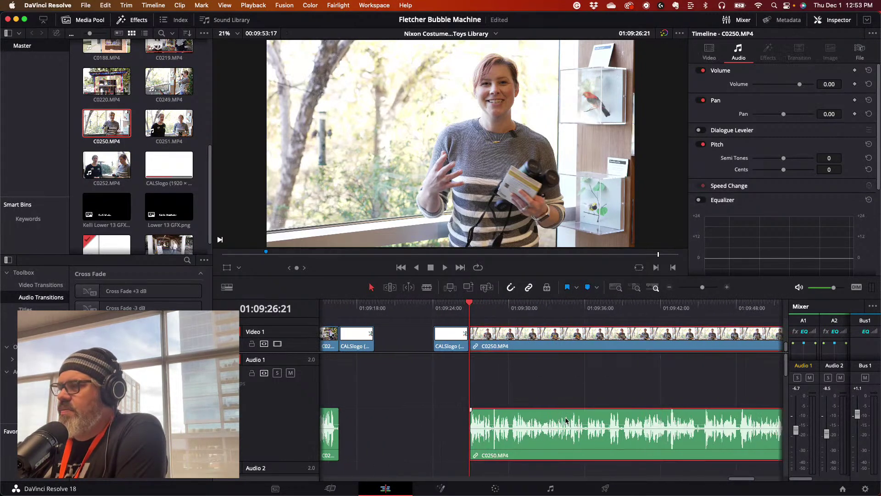
pyautogui.rightClick(567, 420)
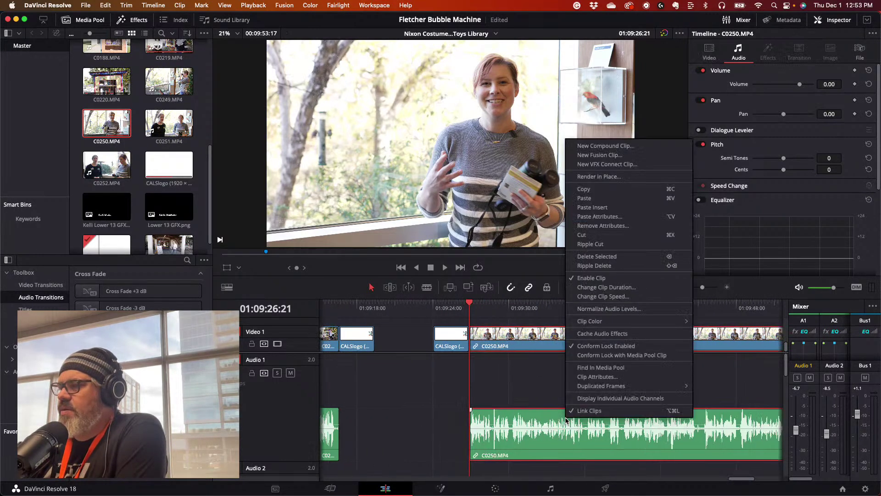
pyautogui.click(595, 377)
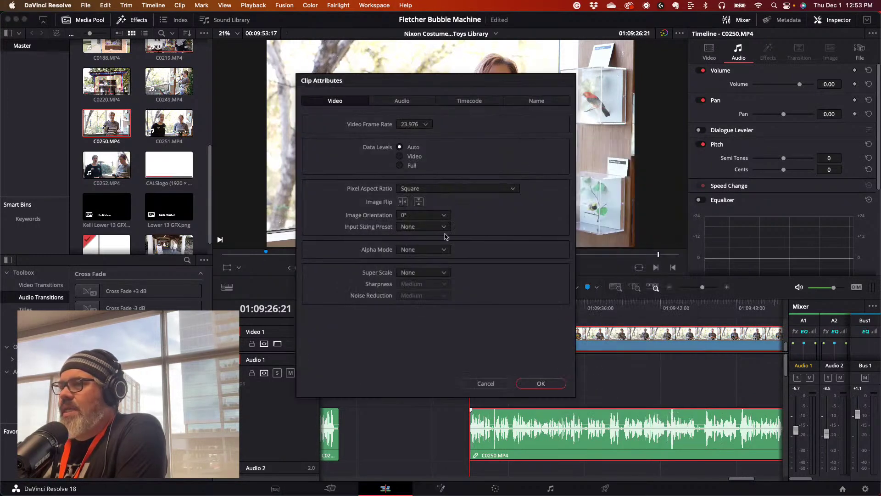
pyautogui.click(413, 103)
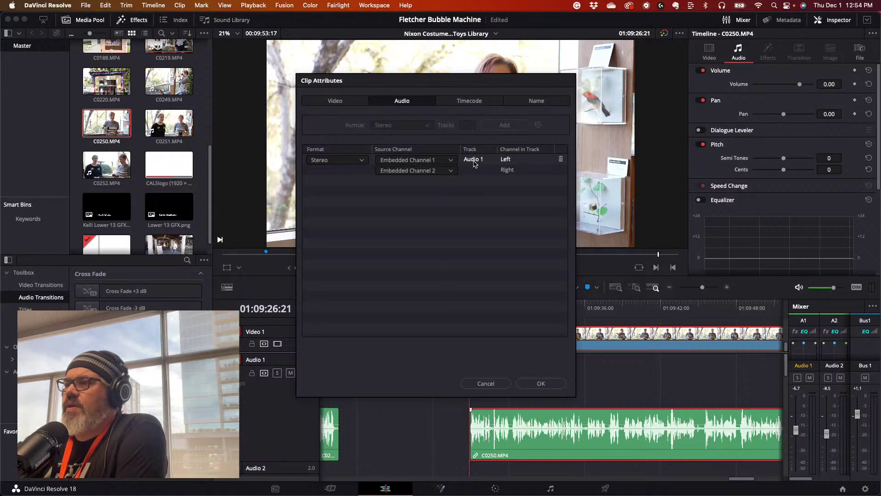
pyautogui.click(451, 170)
pyautogui.click(427, 181)
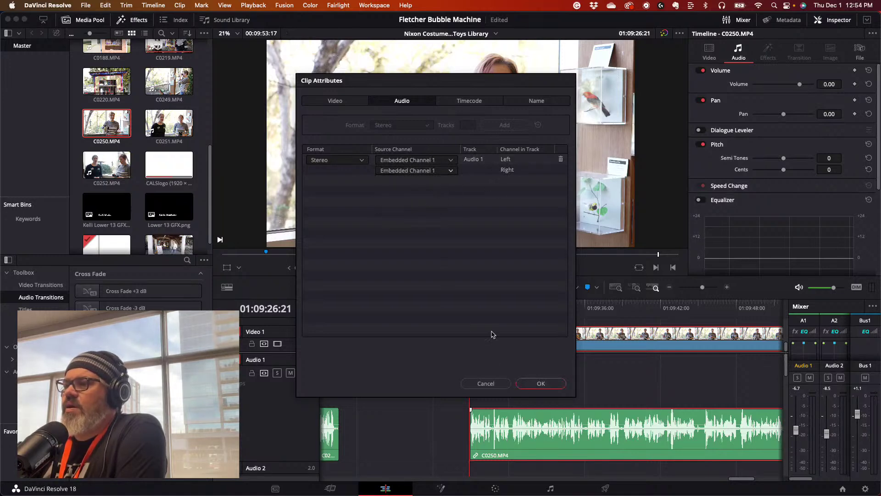
pyautogui.click(549, 385)
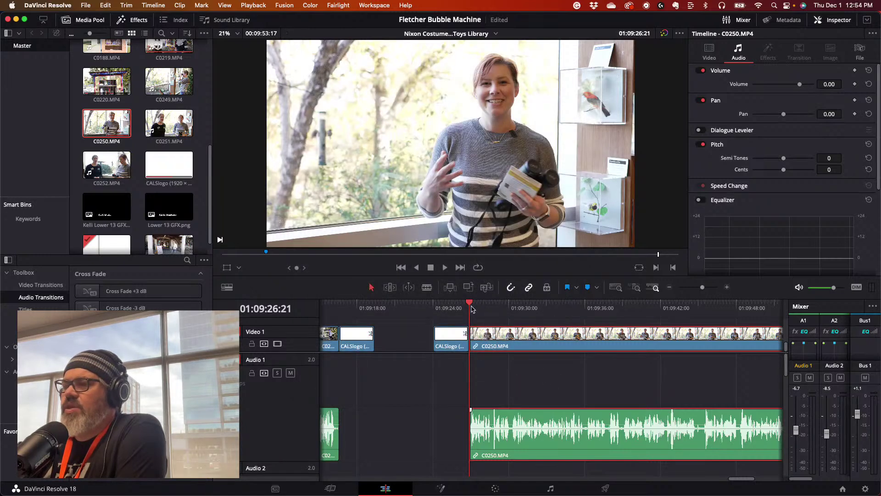
# - Play back from C0250, then drag the Audio 3 music clip's end further right
pyautogui.press('space')
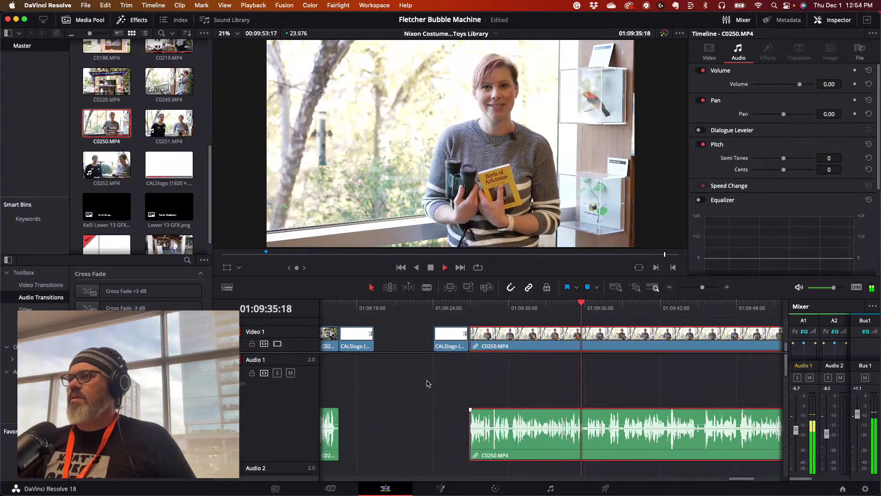
pyautogui.press('space')
pyautogui.scroll(-5, 429, 385)
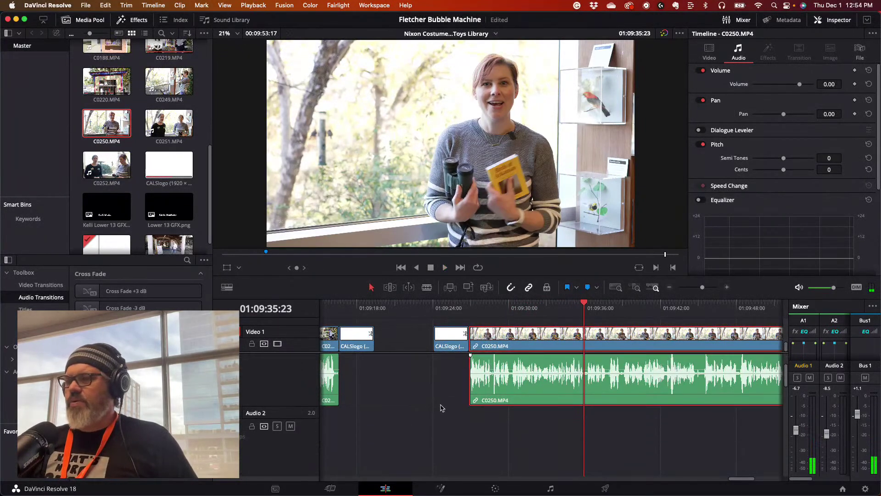
pyautogui.scroll(-3, 487, 430)
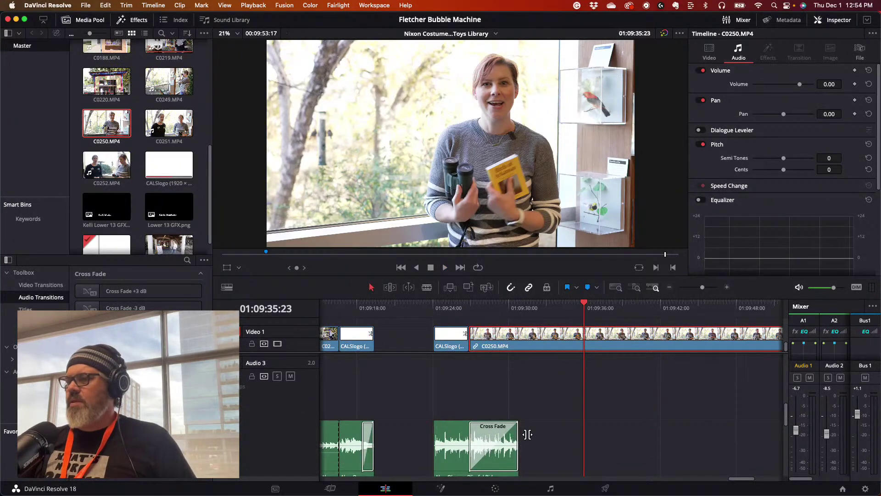
pyautogui.moveTo(517, 434); pyautogui.dragTo(582, 435)
# - Replay from the logo card, then delete the music clip's tail Cross Fade
pyautogui.click(478, 304)
pyautogui.moveTo(478, 305); pyautogui.dragTo(459, 305)
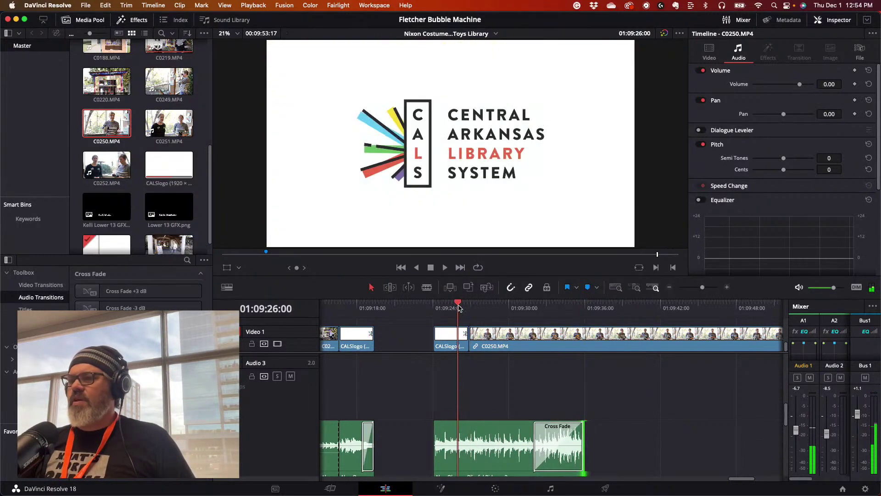
pyautogui.press('space')
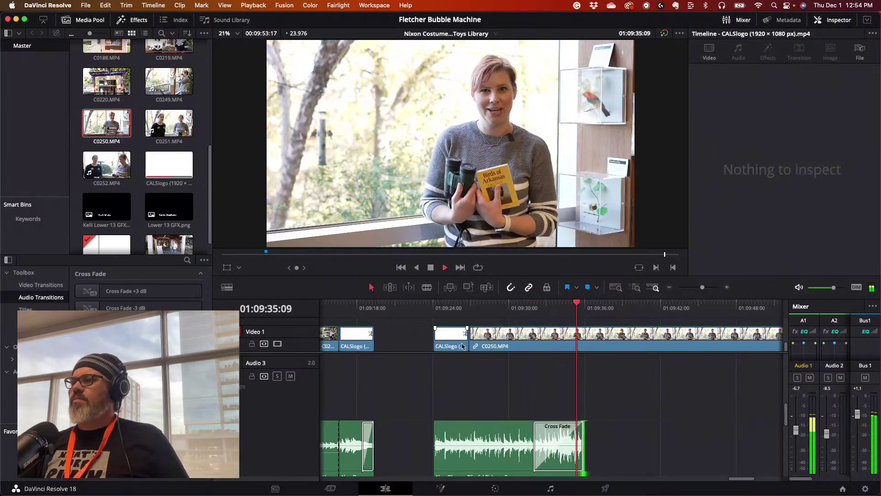
pyautogui.click(526, 448)
pyautogui.moveTo(535, 439); pyautogui.dragTo(475, 435)
pyautogui.click(505, 375)
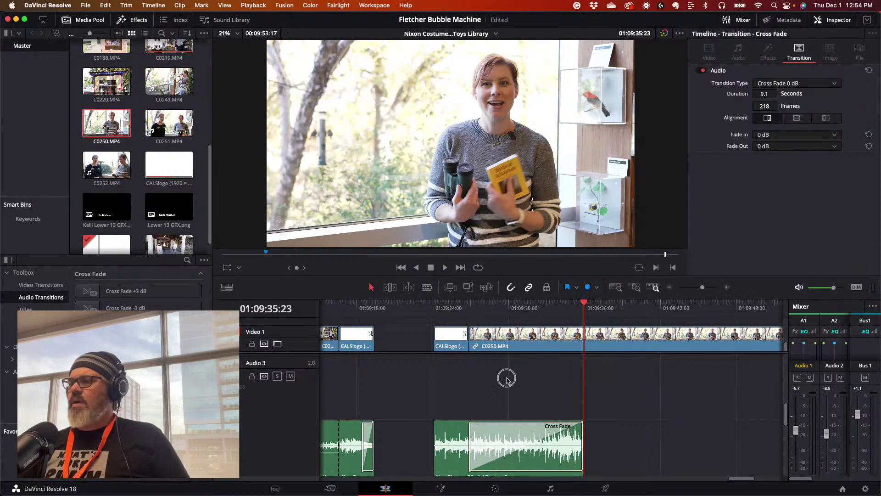
pyautogui.click(485, 434)
pyautogui.press('Delete')
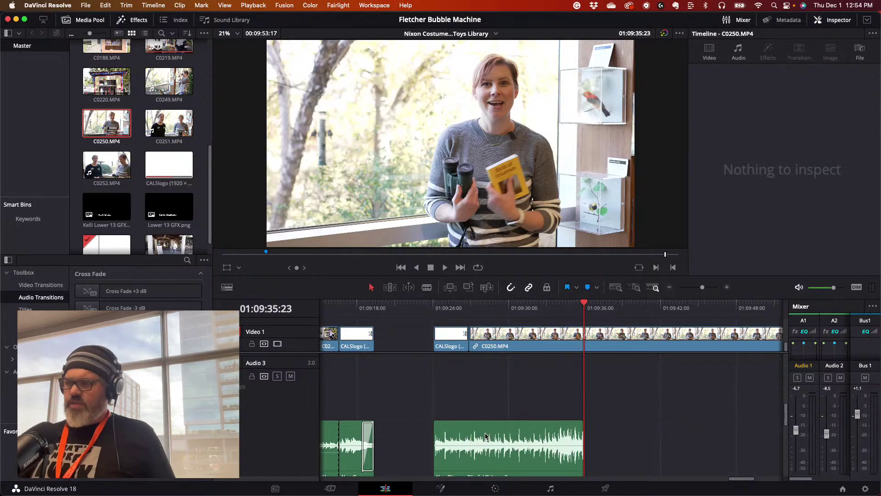
# - Blade the music clip where C0250 begins and play across the cut to check
pyautogui.moveTo(464, 307)
pyautogui.mouseDown()
pyautogui.moveTo(451, 307)
pyautogui.moveTo(462, 307)
pyautogui.mouseUp()
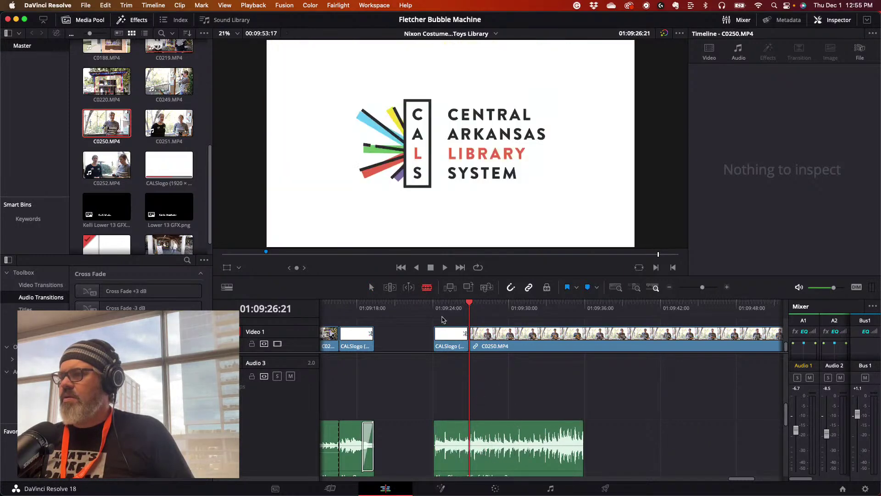
pyautogui.click(475, 434)
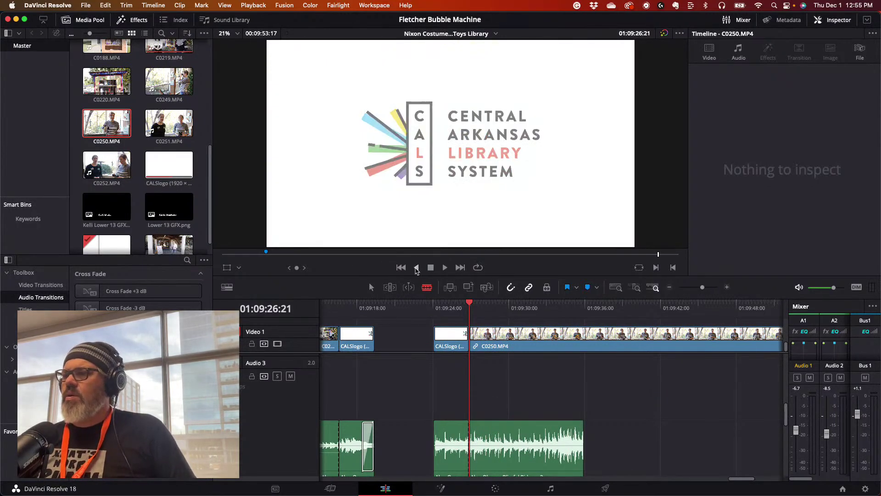
pyautogui.click(440, 308)
pyautogui.press('space')
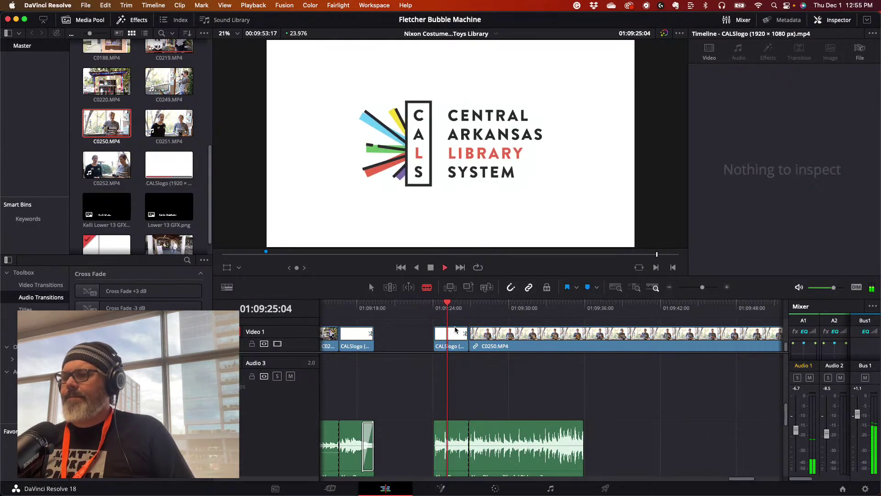
pyautogui.press('space')
# - Lower the music after the split to about -1.76 dB and play it back
pyautogui.moveTo(702, 288); pyautogui.dragTo(705, 290)
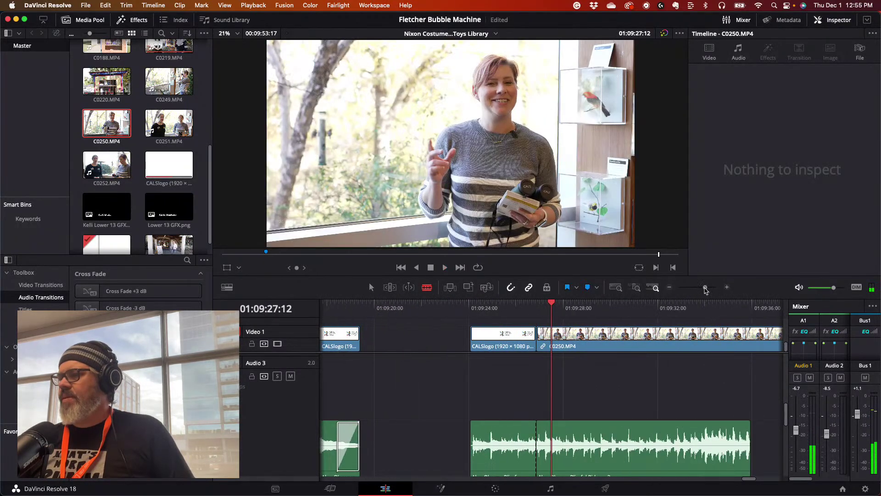
pyautogui.click(371, 287)
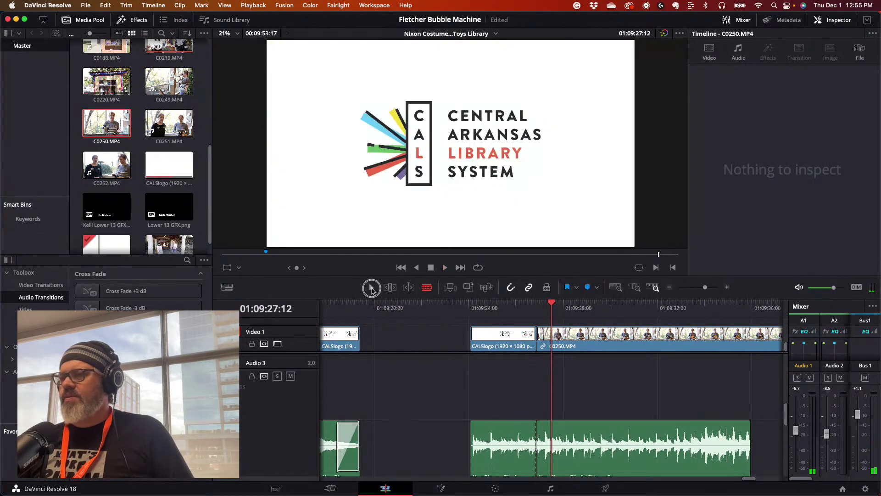
pyautogui.moveTo(584, 442); pyautogui.dragTo(583, 440)
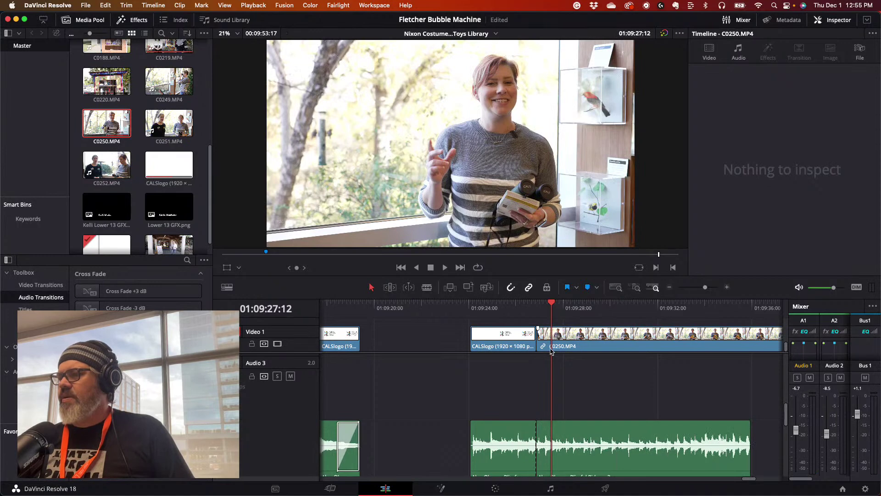
pyautogui.click(535, 305)
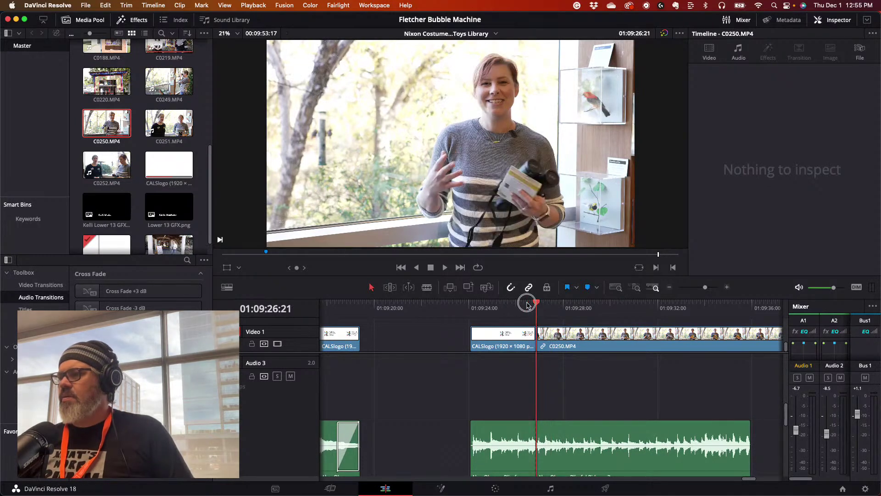
pyautogui.click(523, 305)
pyautogui.press('space')
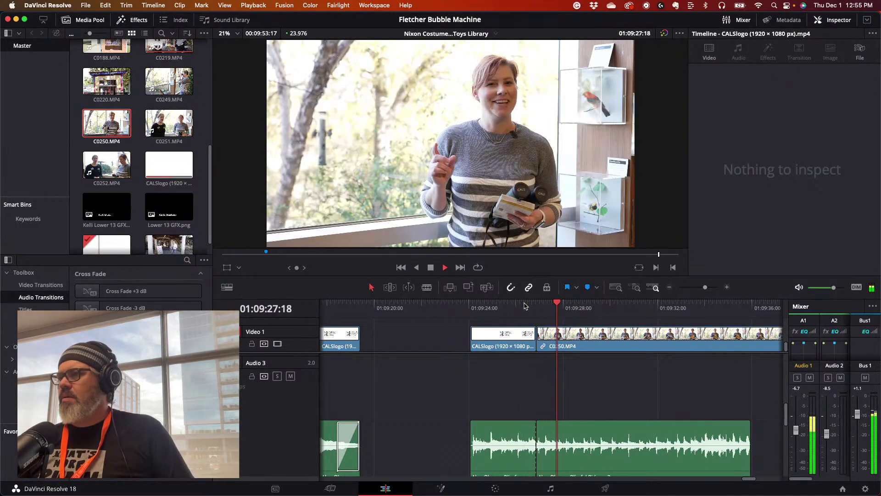
# - Drag the later music section's volume under C0250 down to -6.53 dB and preview it
pyautogui.press('space')
pyautogui.click(592, 446)
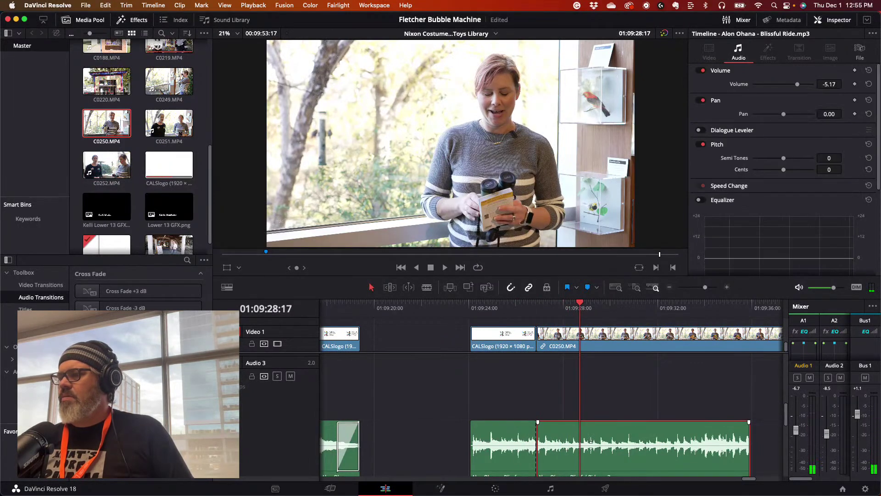
pyautogui.moveTo(591, 445); pyautogui.dragTo(591, 445)
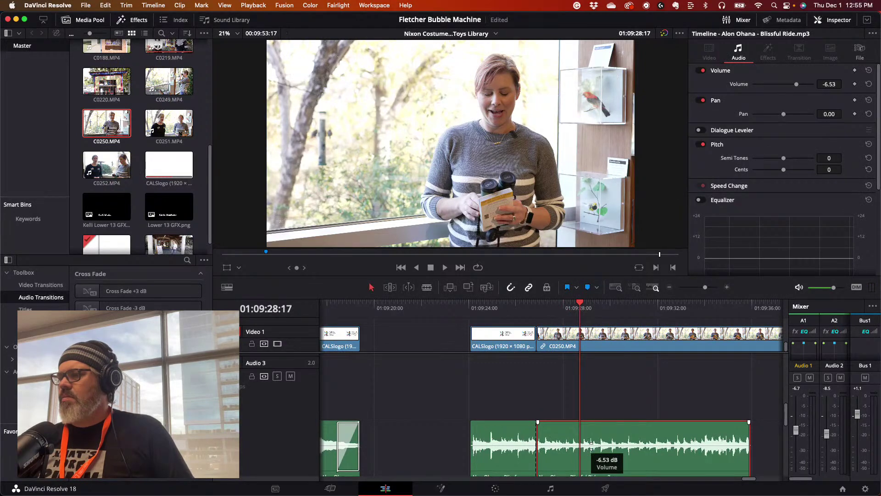
pyautogui.press('space')
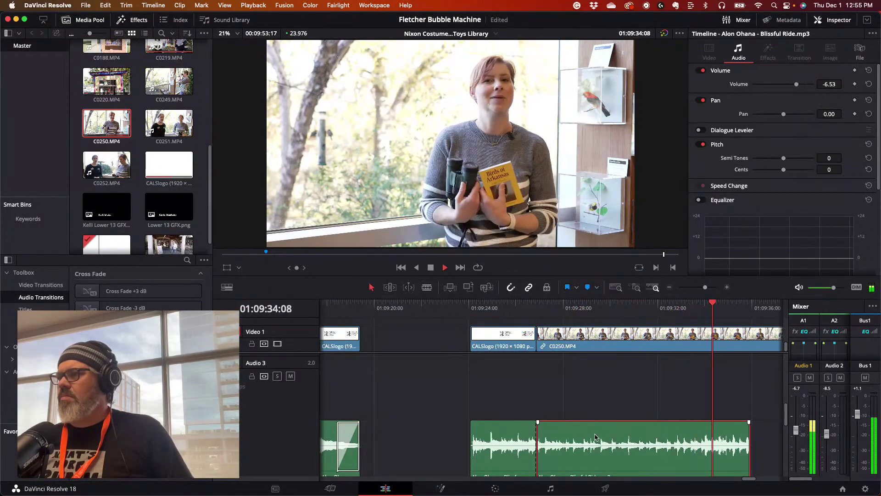
pyautogui.press('space')
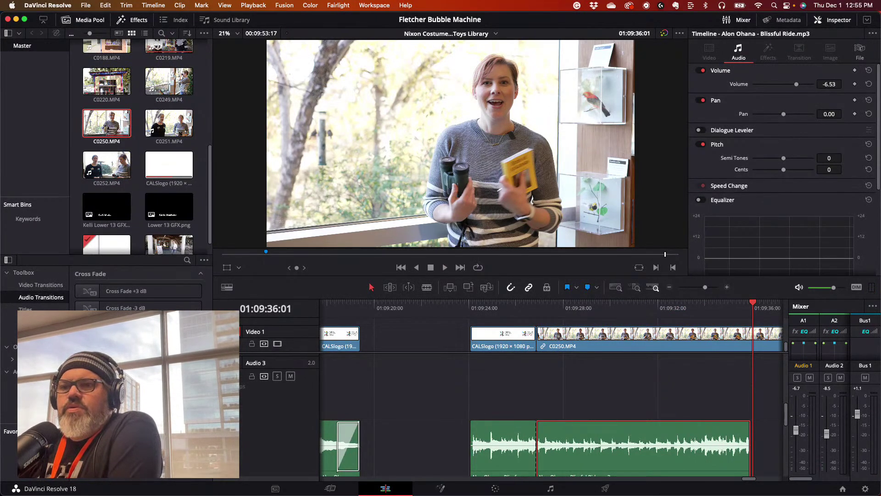
# - Drop Cross Fades on the music split point and the music clip's end, then play back
pyautogui.moveTo(241, 341); pyautogui.dragTo(539, 351)
pyautogui.moveTo(535, 308); pyautogui.dragTo(560, 308)
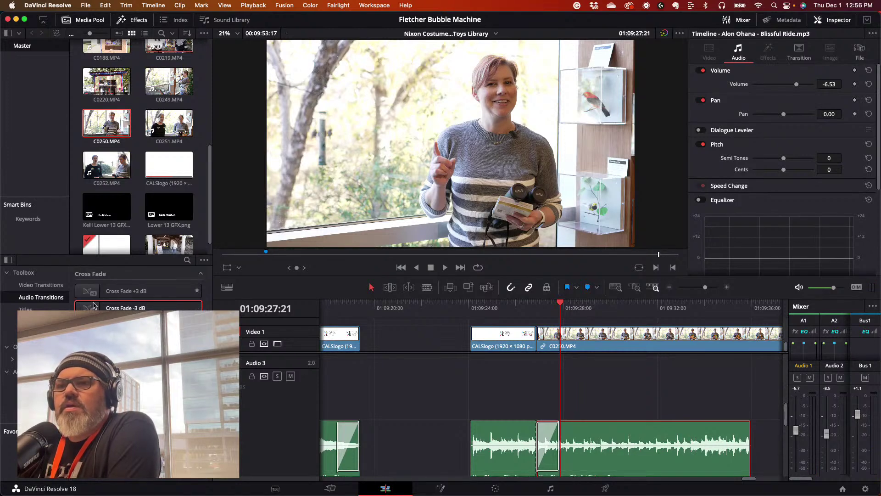
pyautogui.moveTo(220, 363); pyautogui.dragTo(739, 448)
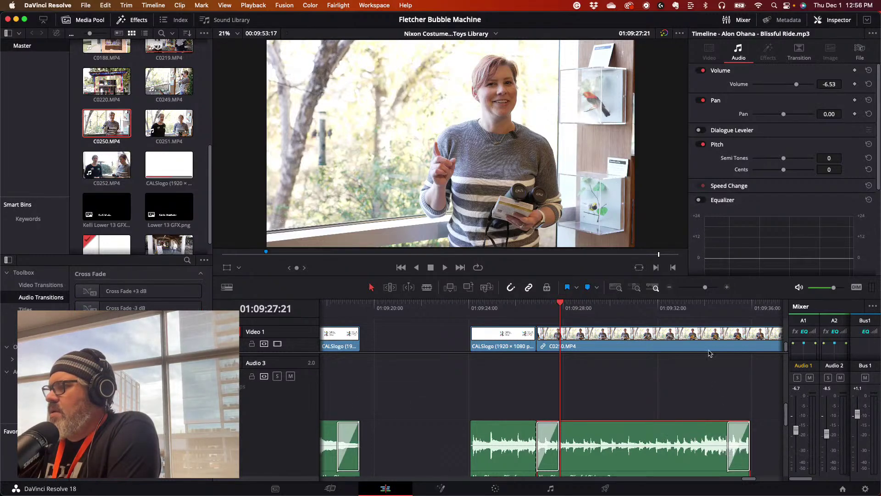
pyautogui.moveTo(537, 307); pyautogui.dragTo(513, 307)
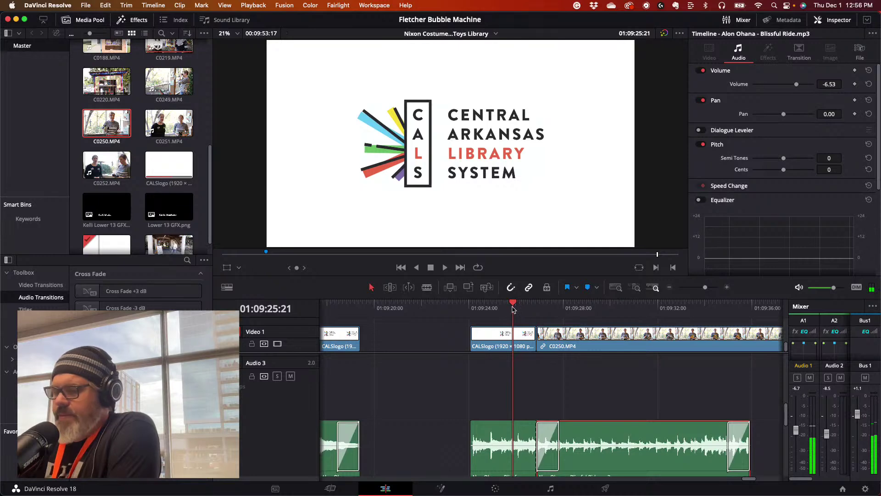
pyautogui.press('space')
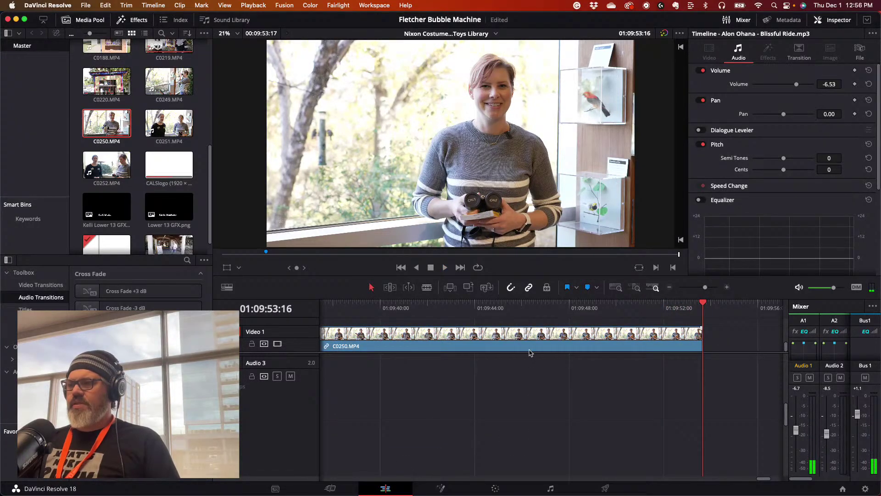
# - Zoom out to show C0219 and C0250 and play the cut from before the logo
pyautogui.moveTo(503, 305); pyautogui.dragTo(784, 315)
pyautogui.moveTo(705, 287); pyautogui.dragTo(698, 287)
pyautogui.moveTo(624, 303); pyautogui.dragTo(610, 301)
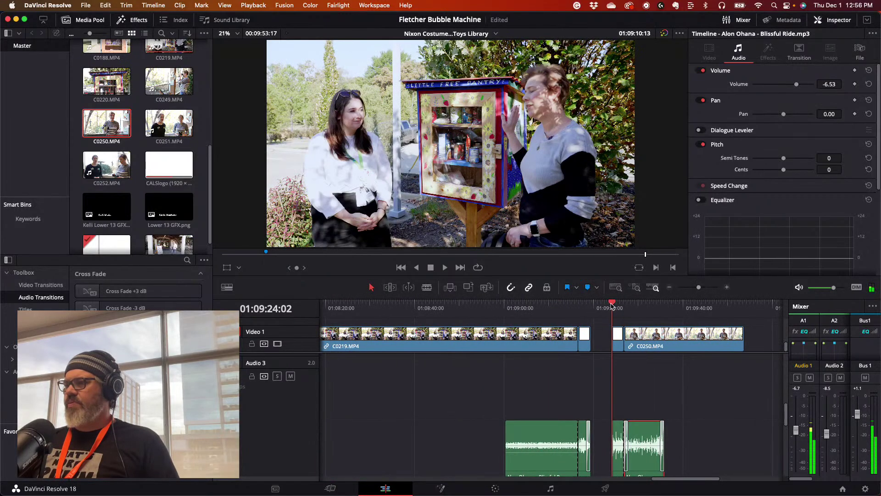
pyautogui.press('space')
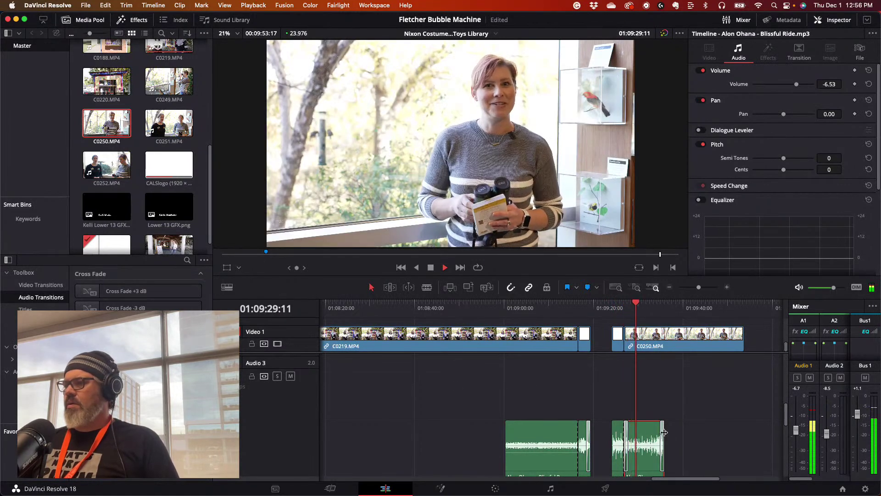
pyautogui.click(670, 413)
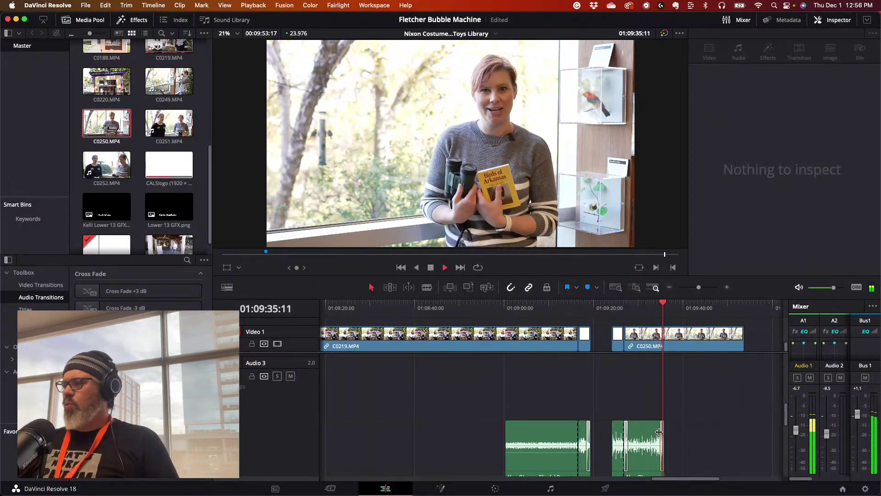
# - Extend the music clip's end to line up with C0250.MP4's end near 01:09:53
pyautogui.moveTo(659, 432); pyautogui.dragTo(743, 431)
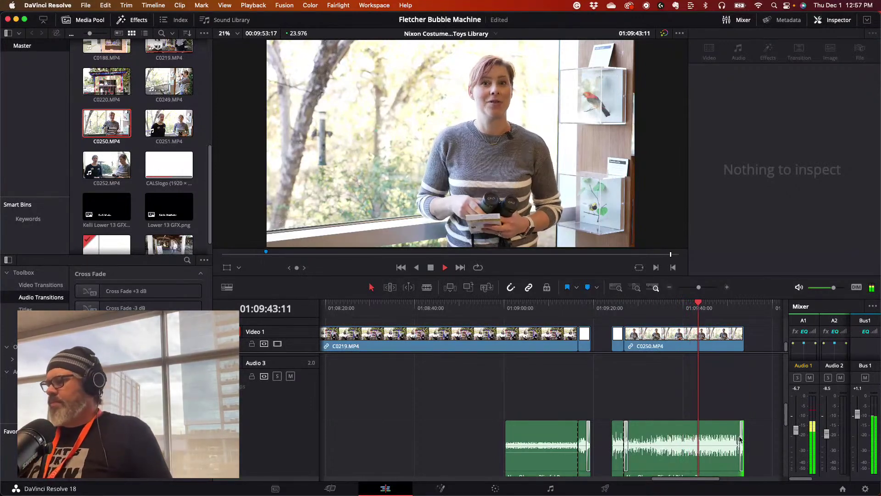
pyautogui.moveTo(740, 437)
pyautogui.mouseDown()
pyautogui.moveTo(729, 437)
pyautogui.moveTo(744, 436)
pyautogui.mouseUp()
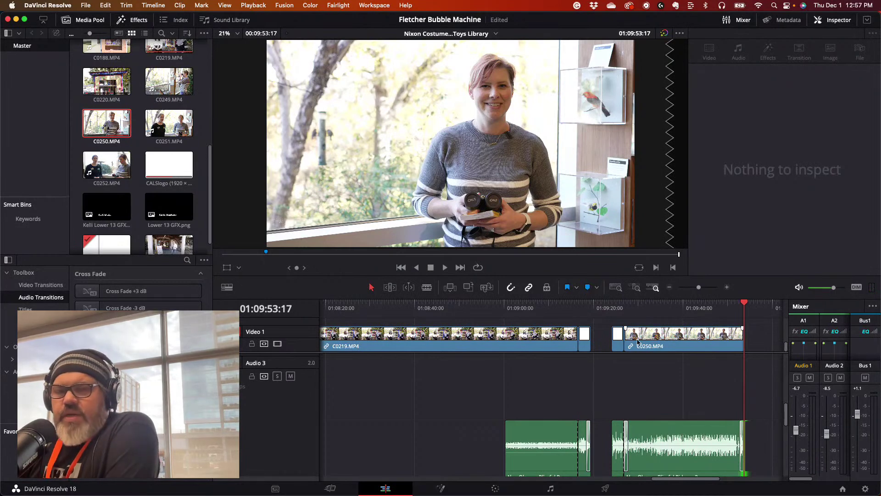
pyautogui.scroll(3, 376, 377)
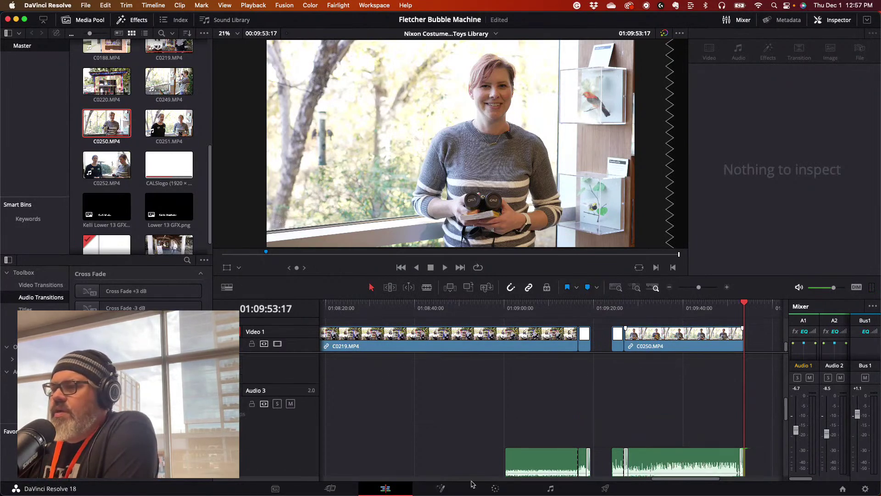
pyautogui.scroll(2, 557, 436)
pyautogui.scroll(-5, 601, 401)
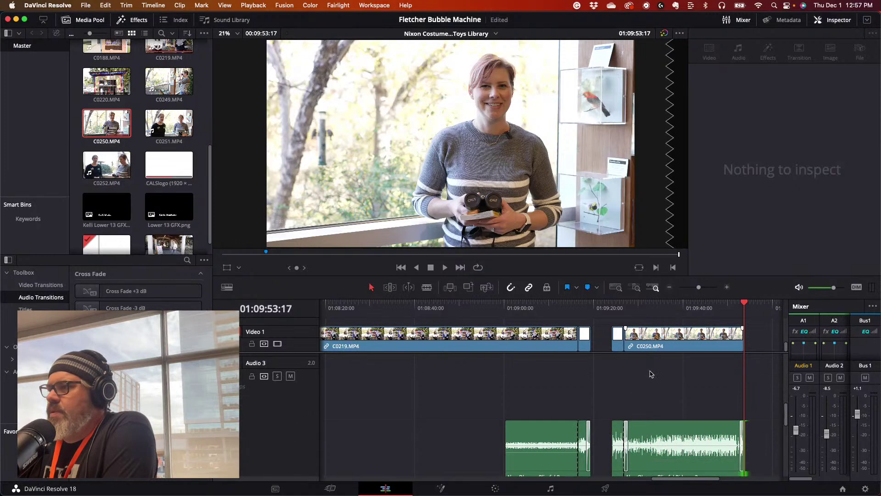
pyautogui.moveTo(699, 288); pyautogui.dragTo(698, 289)
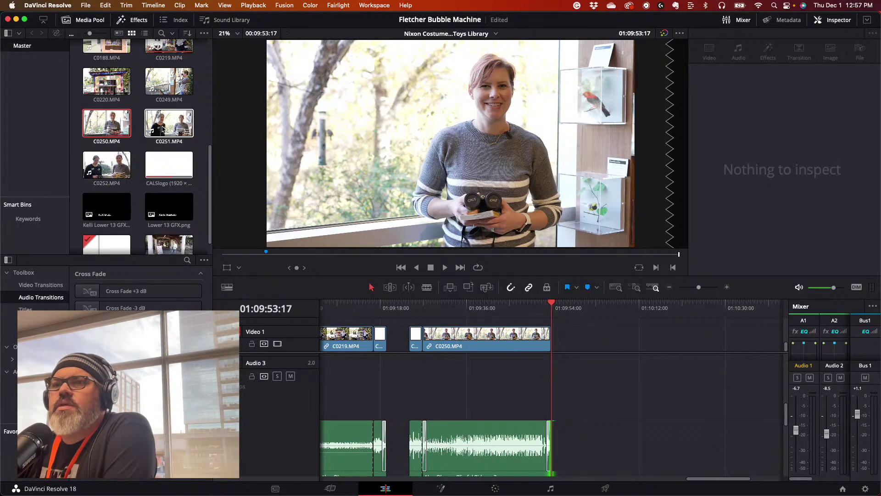
# - Load C0251.MP4 into the source viewer, skim it and play it through
pyautogui.doubleClick(175, 129)
pyautogui.moveTo(223, 254); pyautogui.dragTo(408, 260)
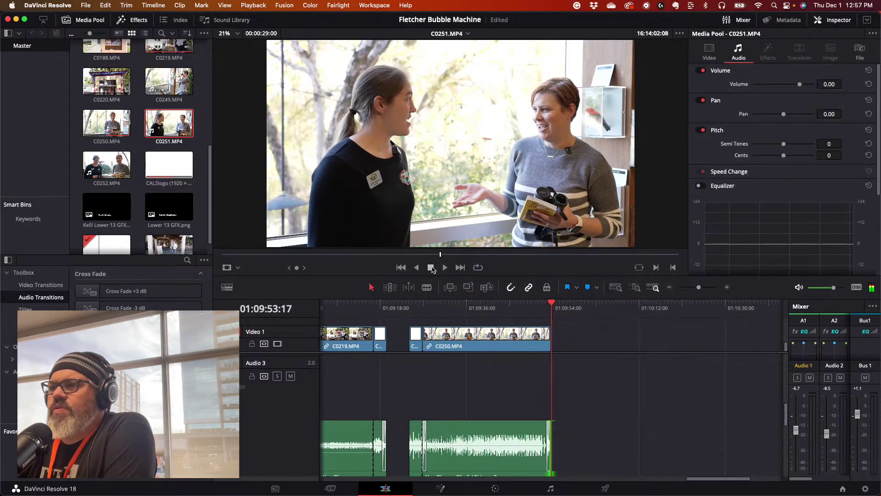
pyautogui.press('space')
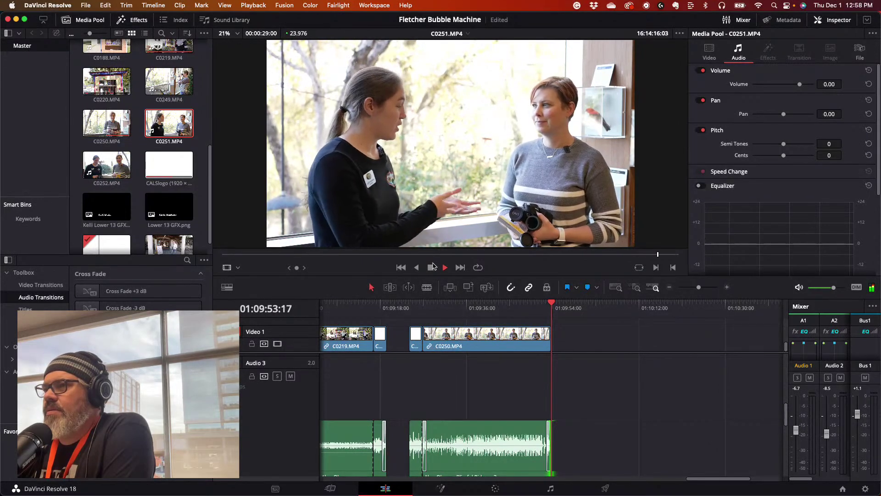
pyautogui.press('space')
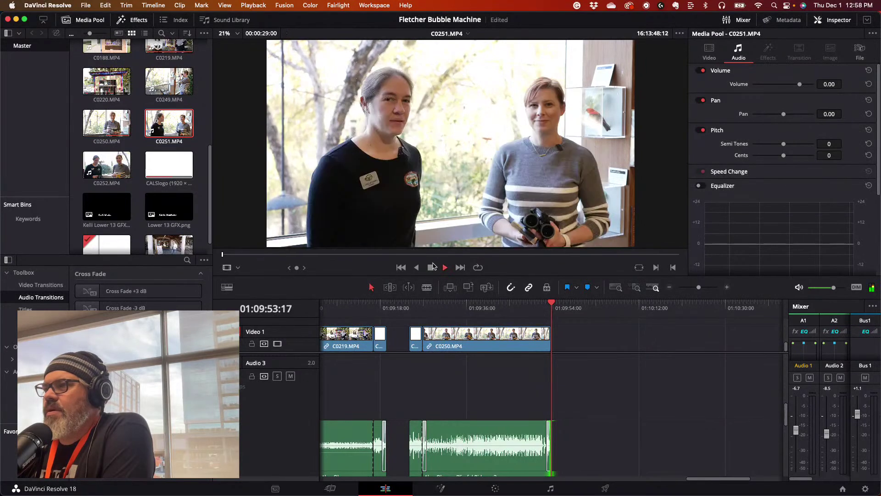
pyautogui.click(432, 266)
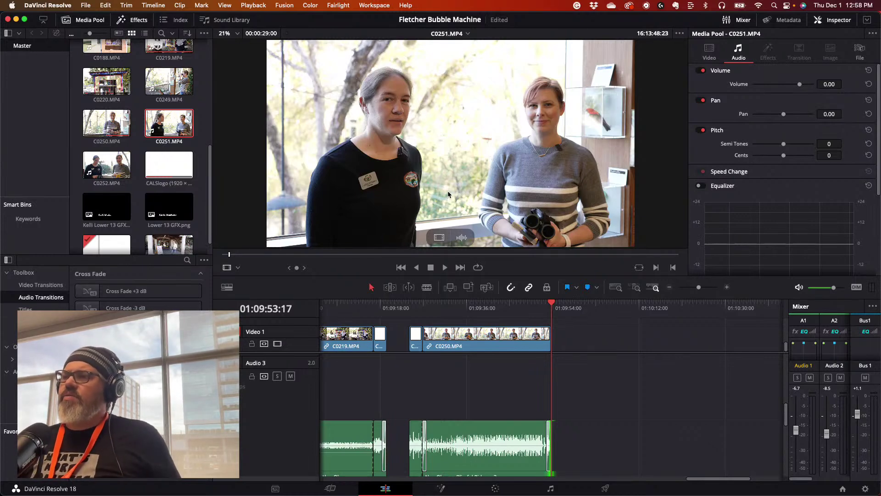
# - Load C0252.MP4 in the source viewer and mark an in point at the wanted start
pyautogui.click(109, 167)
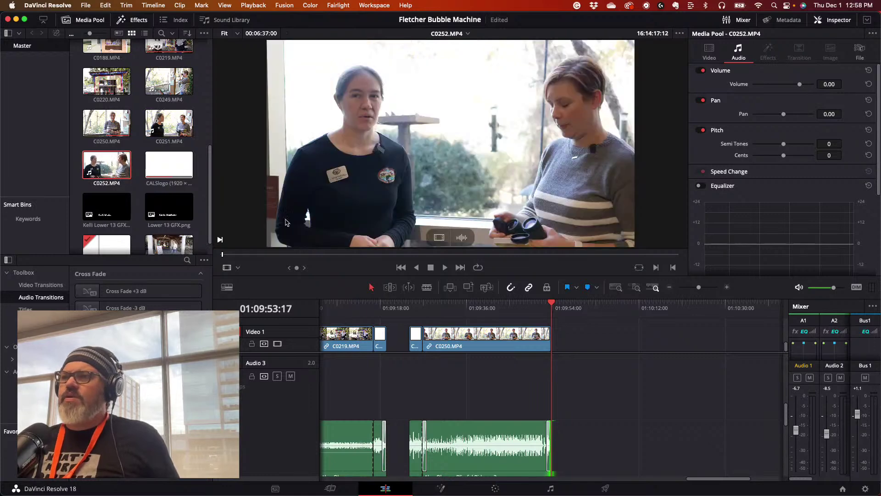
pyautogui.moveTo(234, 253); pyautogui.dragTo(205, 256)
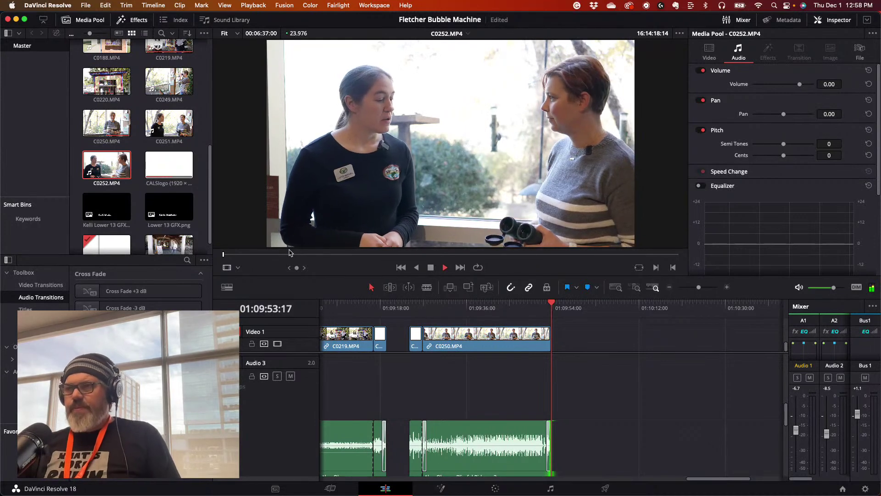
pyautogui.press('space')
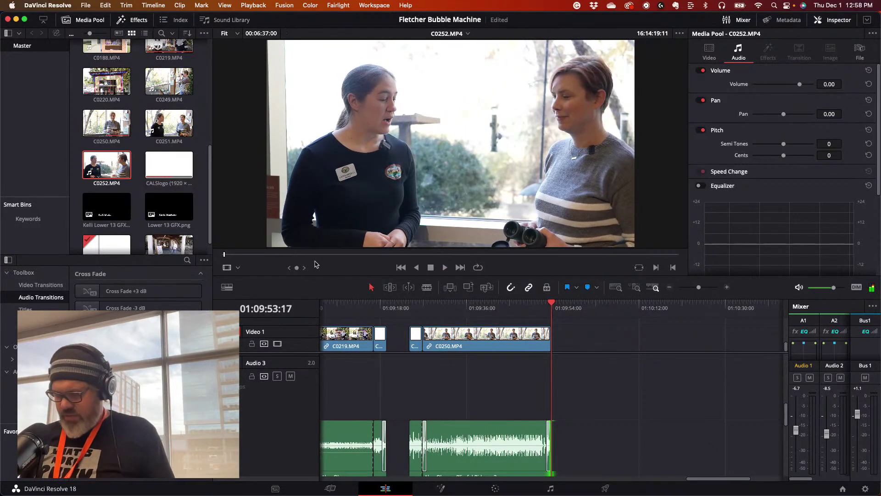
pyautogui.press('i')
pyautogui.press('space')
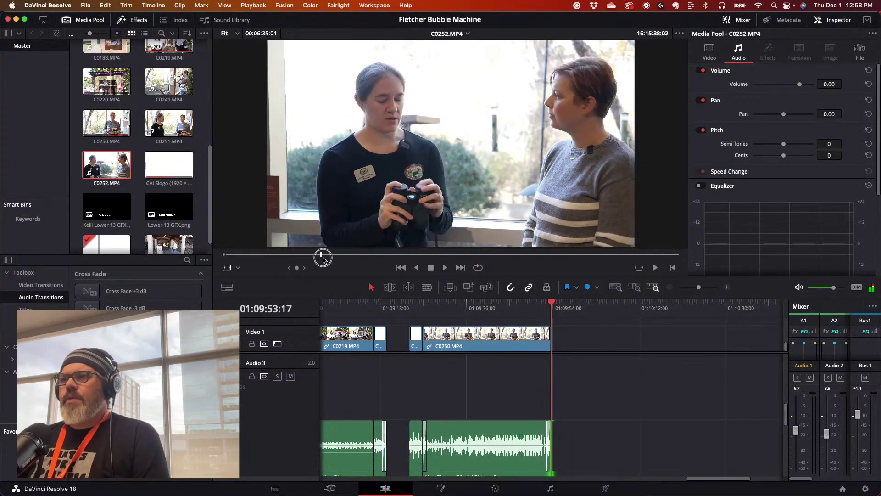
# - Skip through C0252.MP4 toward its end and stop at the wanted out point
pyautogui.moveTo(337, 260); pyautogui.dragTo(367, 259)
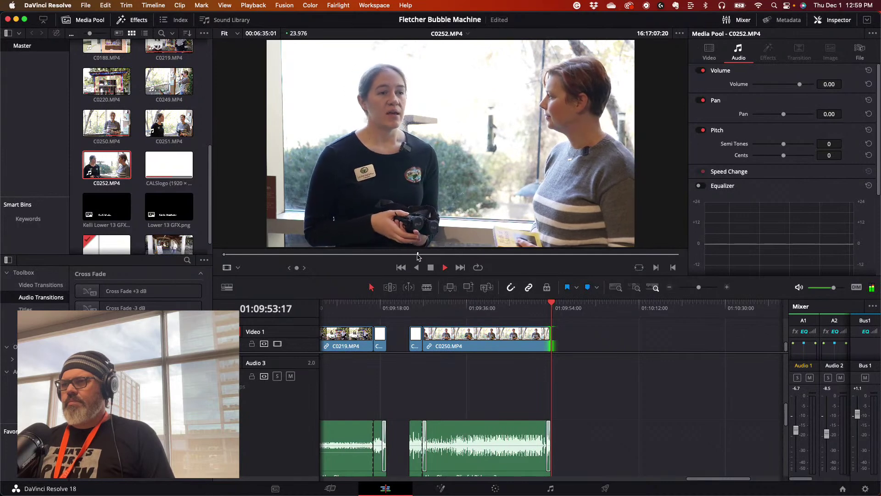
pyautogui.click(430, 254)
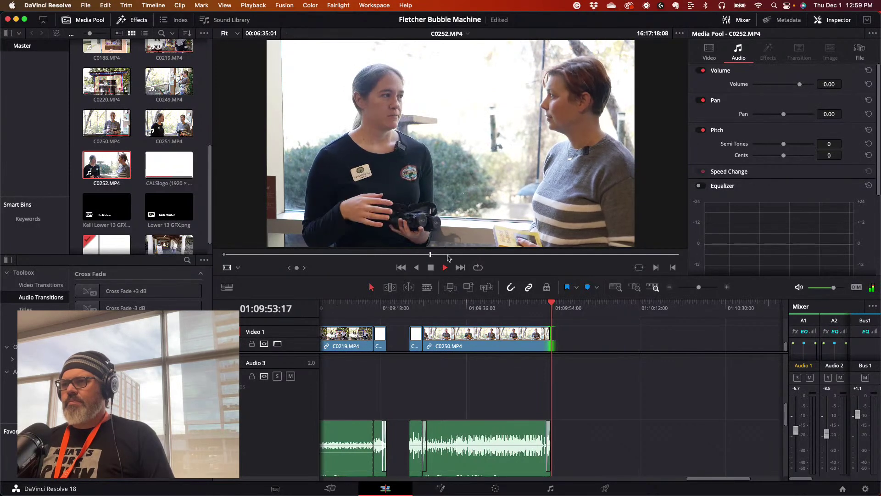
pyautogui.click(450, 255)
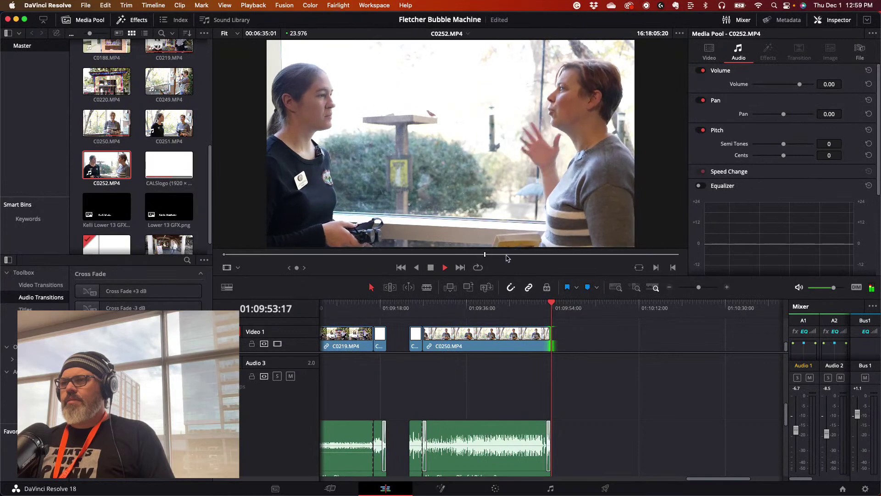
pyautogui.click(507, 256)
pyautogui.click(517, 255)
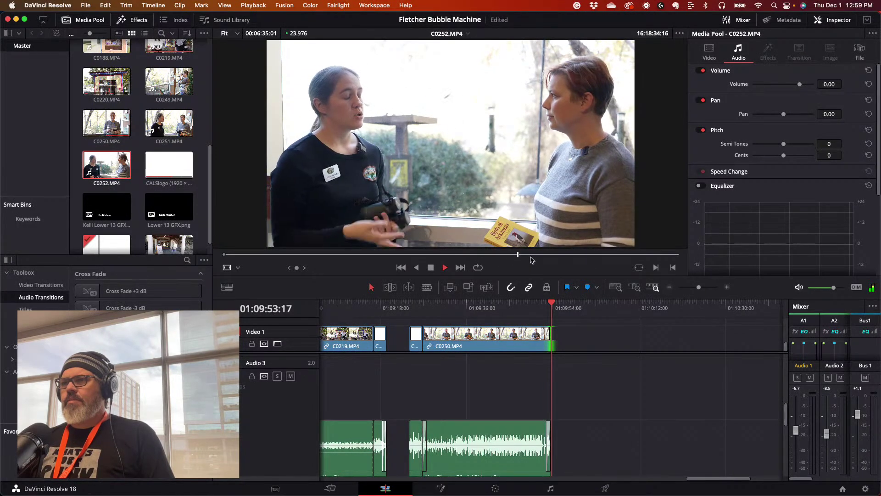
pyautogui.click(572, 255)
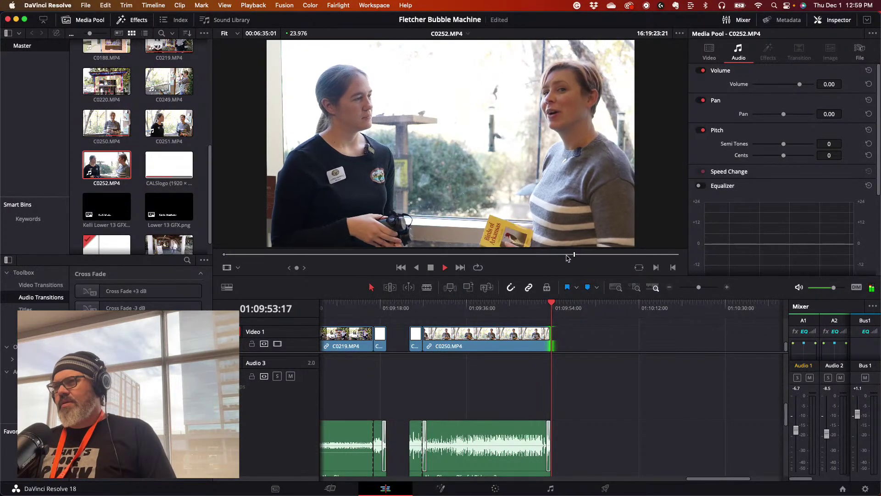
pyautogui.click(597, 255)
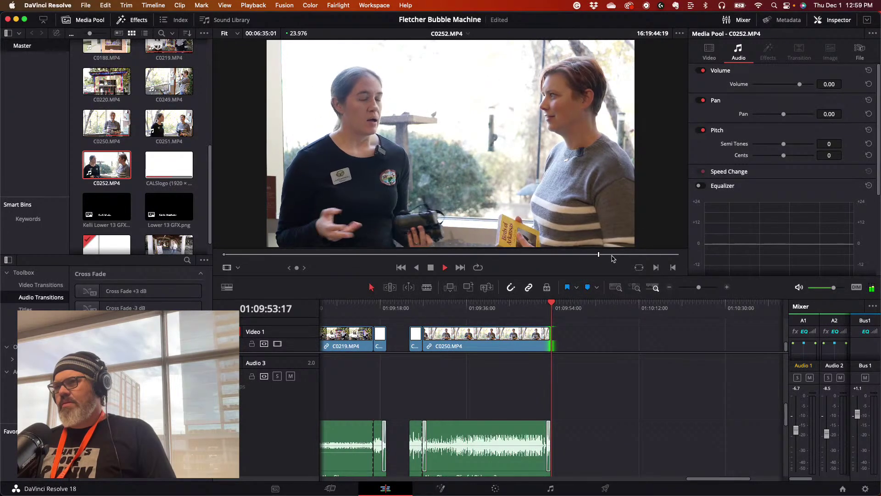
pyautogui.click(588, 254)
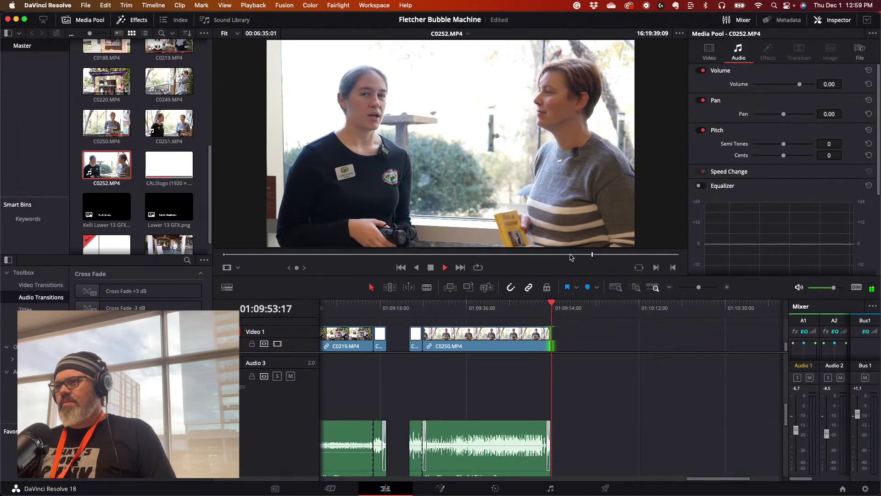
pyautogui.click(583, 255)
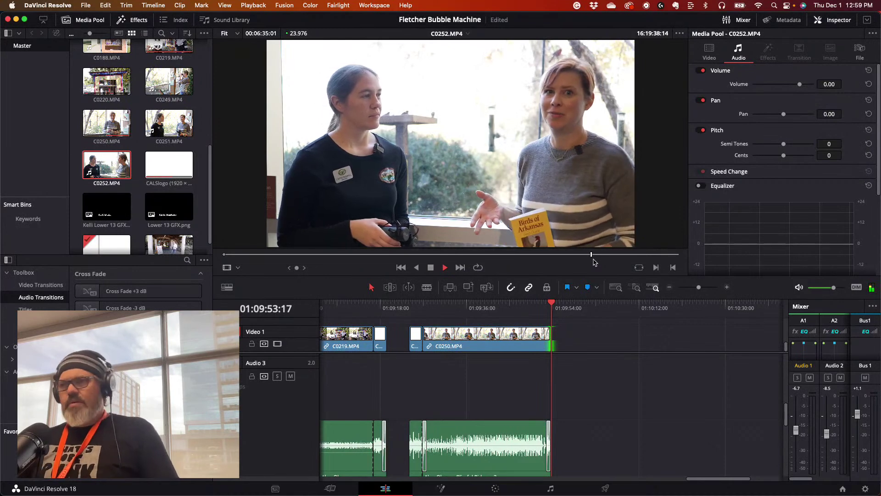
pyautogui.press('space')
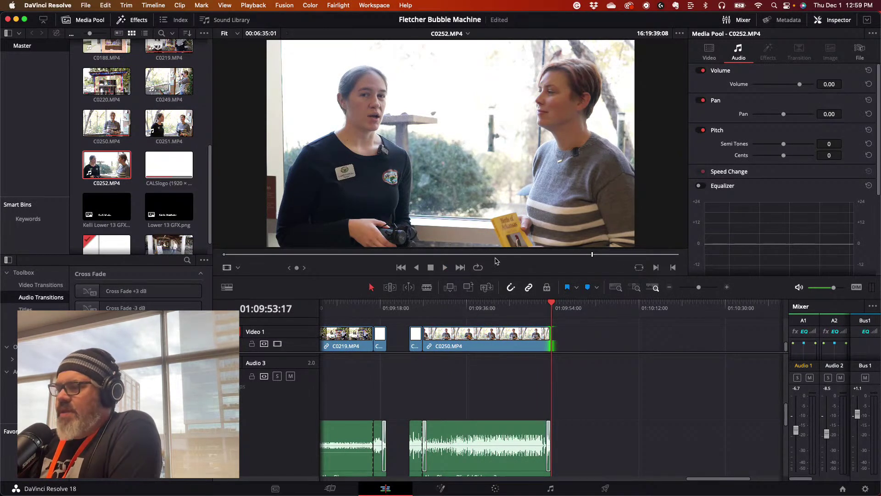
# - Mark the out point and drop the C0252.MP4 section onto Video 1 after C0250.MP4
pyautogui.press('o')
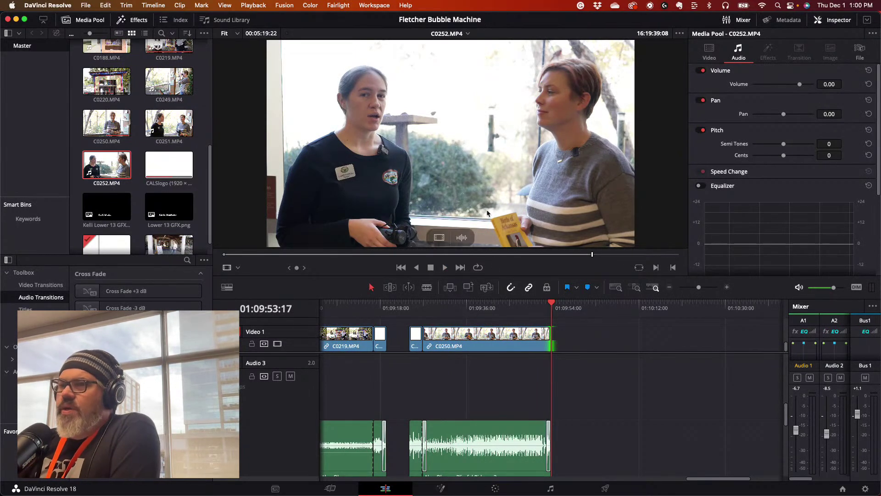
pyautogui.moveTo(423, 154); pyautogui.dragTo(562, 348)
pyautogui.moveTo(552, 305)
pyautogui.mouseDown()
pyautogui.moveTo(579, 305)
pyautogui.moveTo(564, 308)
pyautogui.mouseUp()
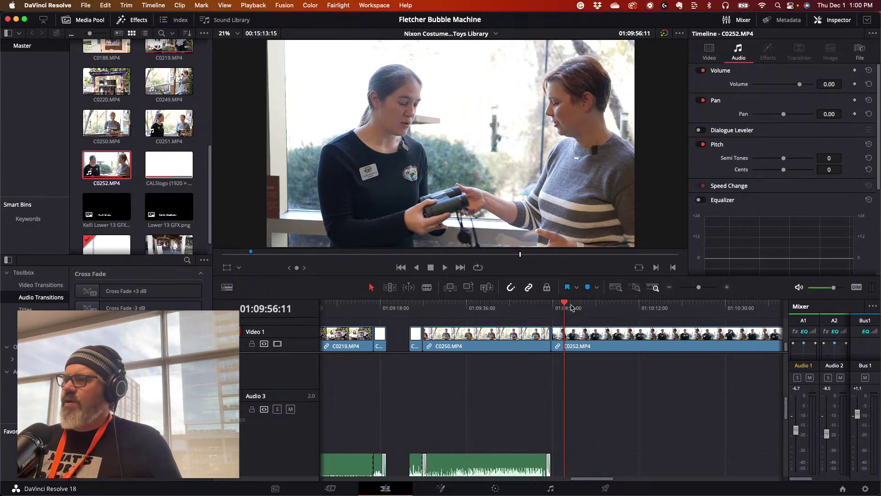
# - Zoom out and play back the timeline around the new C0252.MP4 clip
pyautogui.click(551, 307)
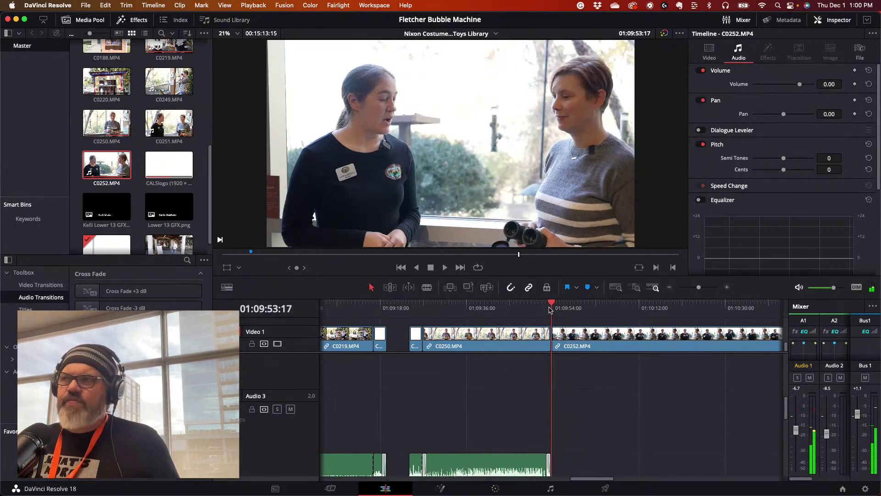
pyautogui.click(563, 305)
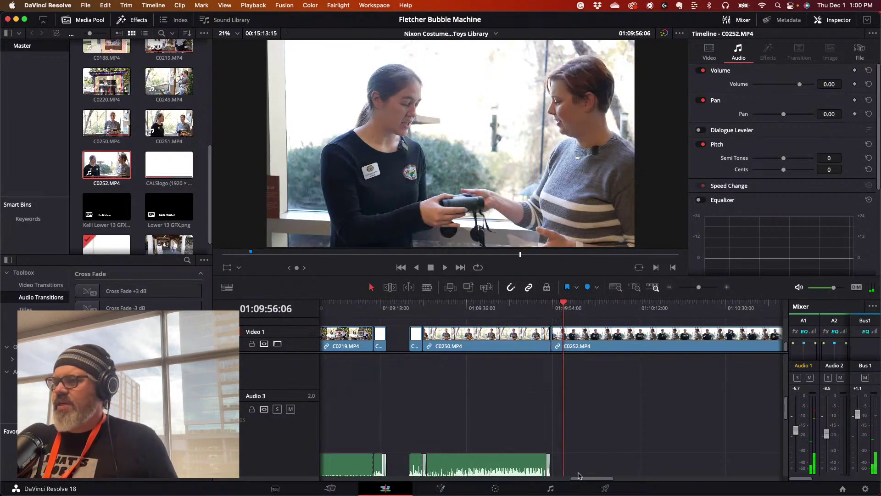
pyautogui.moveTo(698, 288)
pyautogui.mouseDown()
pyautogui.moveTo(707, 288)
pyautogui.moveTo(690, 290)
pyautogui.mouseUp()
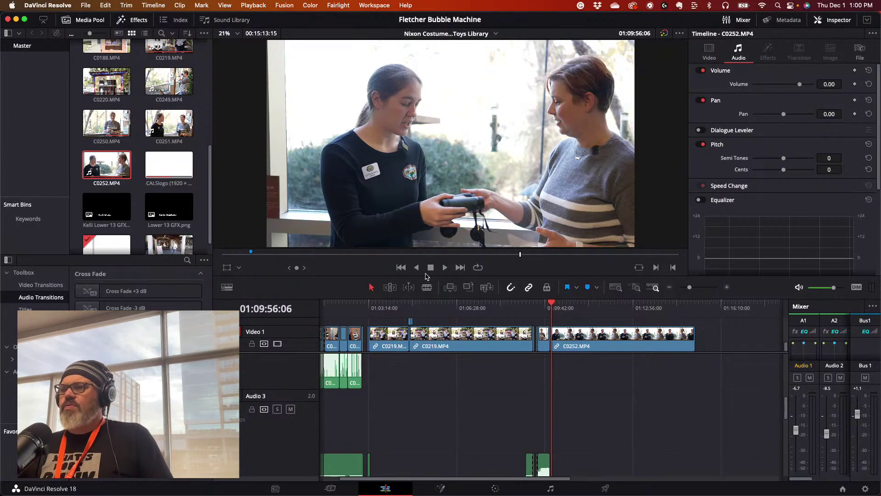
pyautogui.click(445, 267)
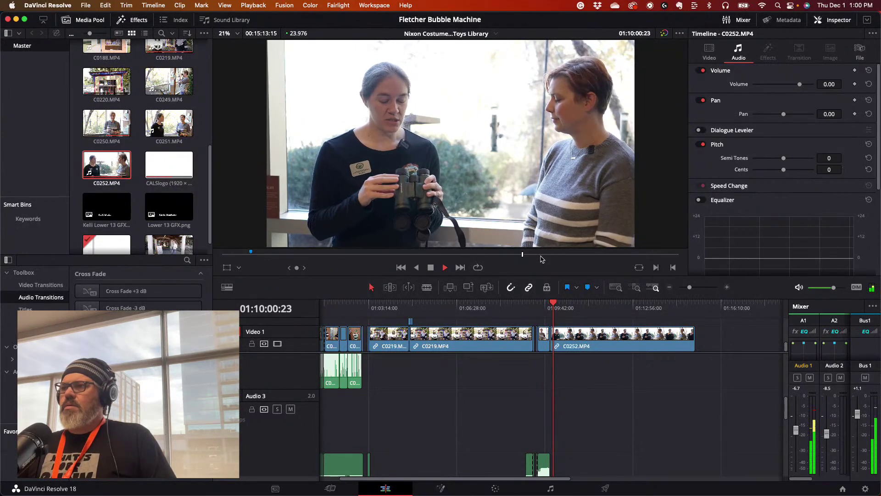
pyautogui.click(491, 254)
pyautogui.press('space')
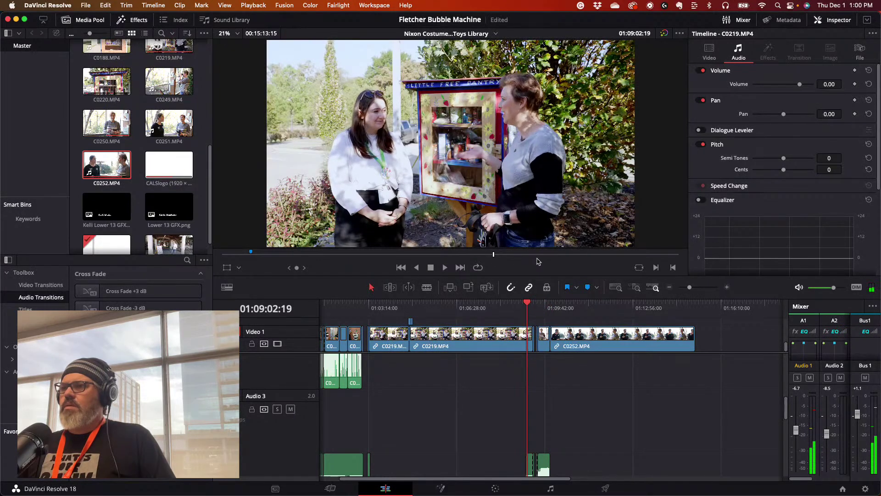
# - Reload C0252.MP4 in the source viewer and play through the indoor interview footage
pyautogui.doubleClick(117, 166)
pyautogui.click(606, 255)
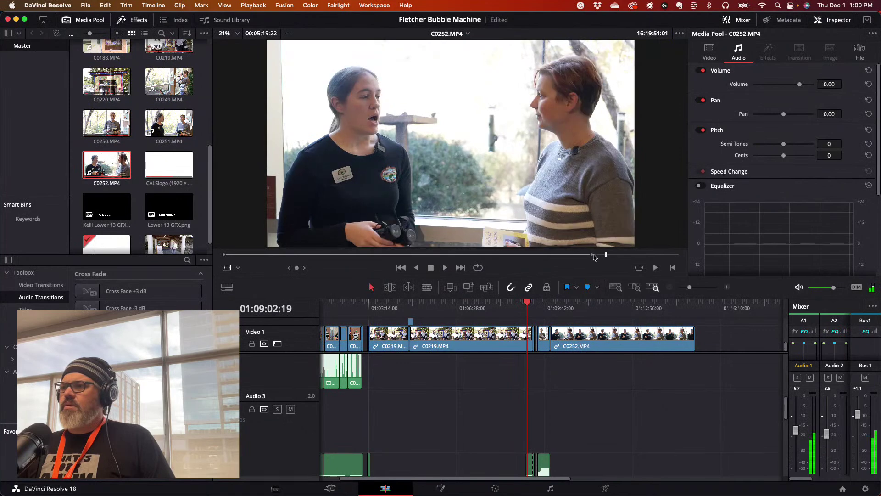
pyautogui.click(592, 254)
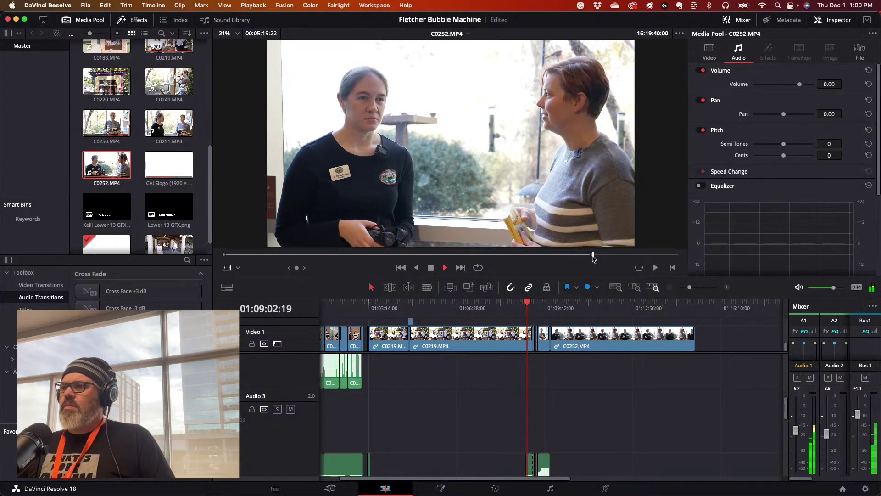
pyautogui.press('space')
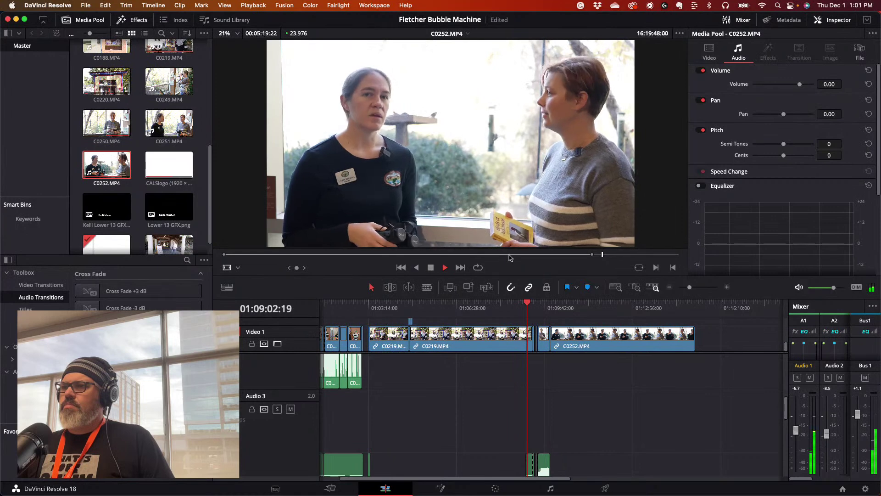
pyautogui.click(430, 267)
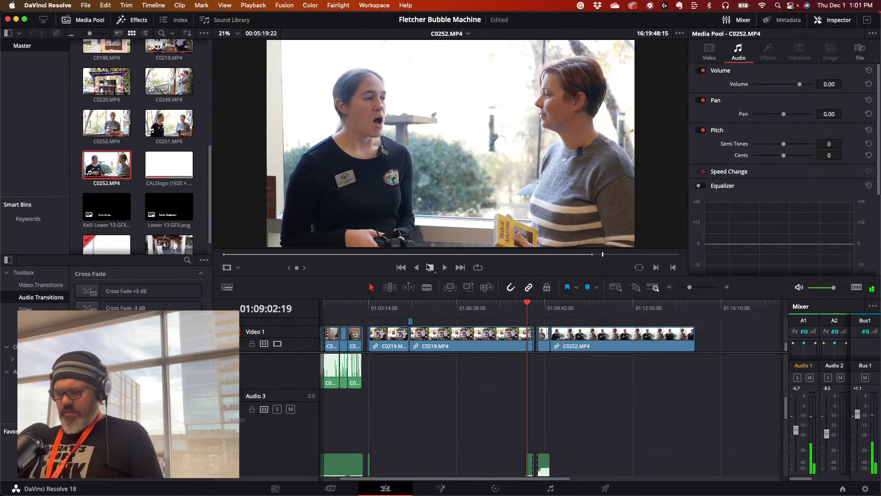
pyautogui.press('space')
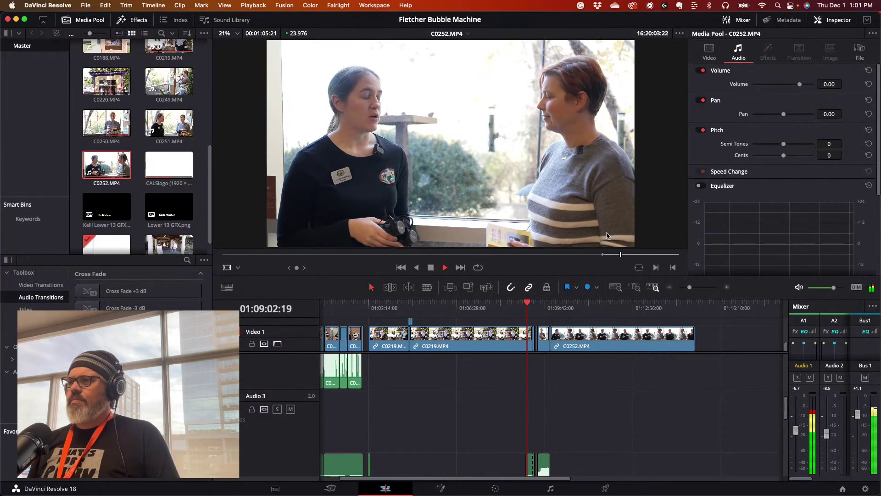
# - Set an out point in C0252 and drop that portion onto the timeline
pyautogui.click(614, 254)
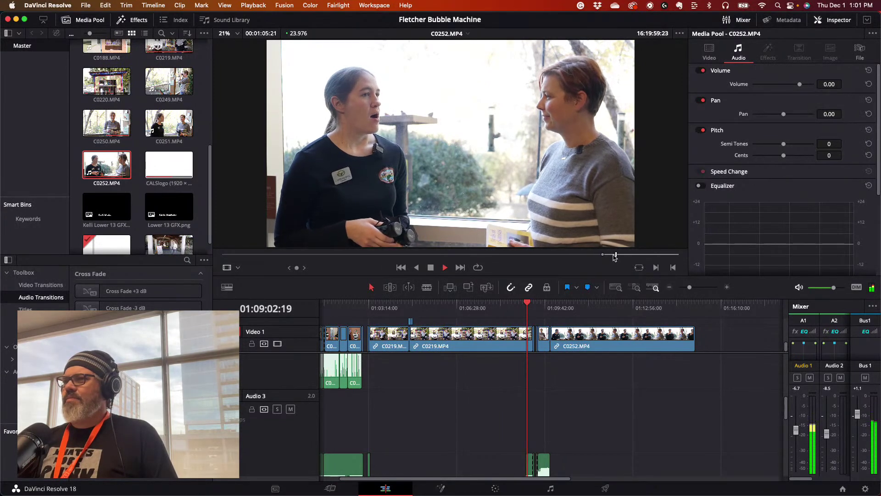
pyautogui.click(614, 254)
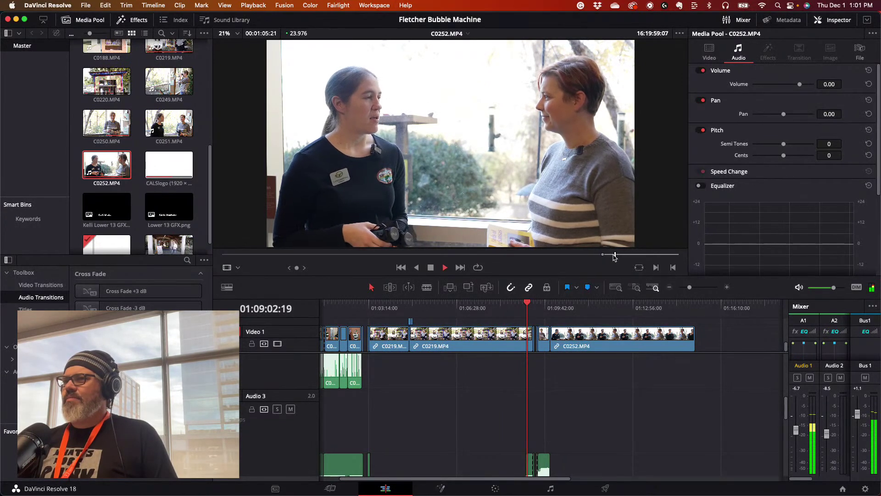
pyautogui.press('space')
pyautogui.press('o')
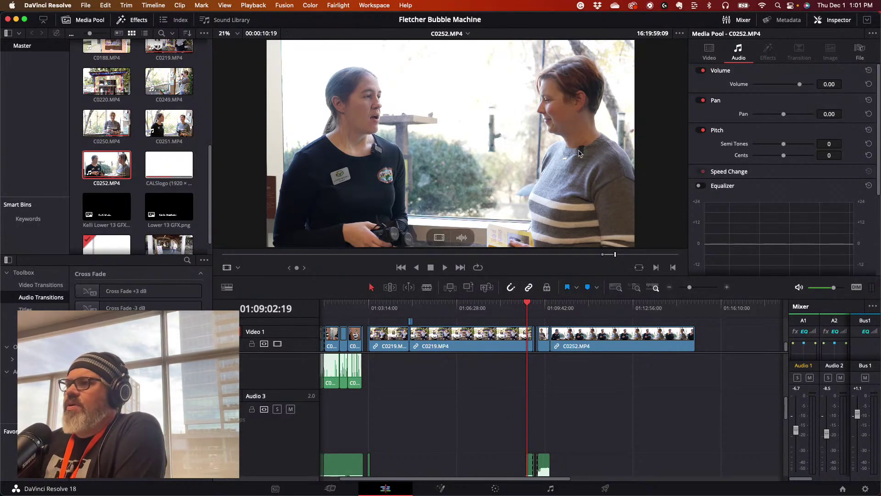
pyautogui.moveTo(475, 139); pyautogui.dragTo(688, 347)
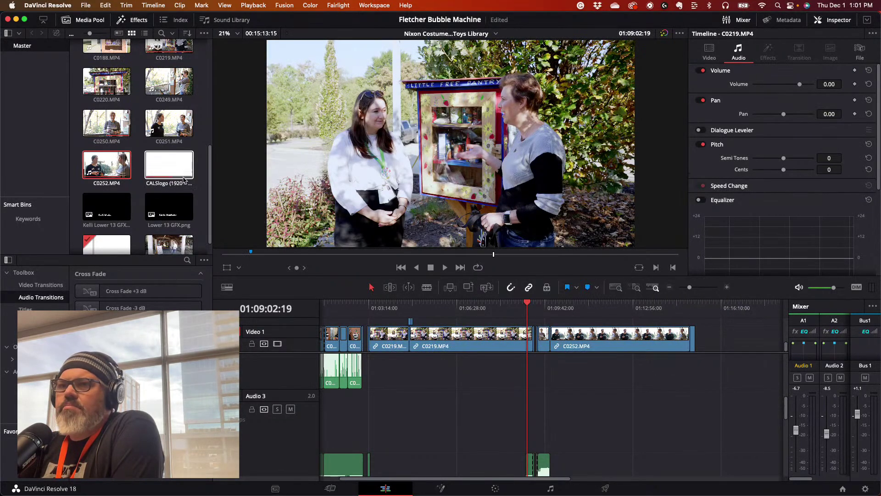
# - Reopen C0252 in the source viewer and skip ahead to find another section
pyautogui.click(107, 164)
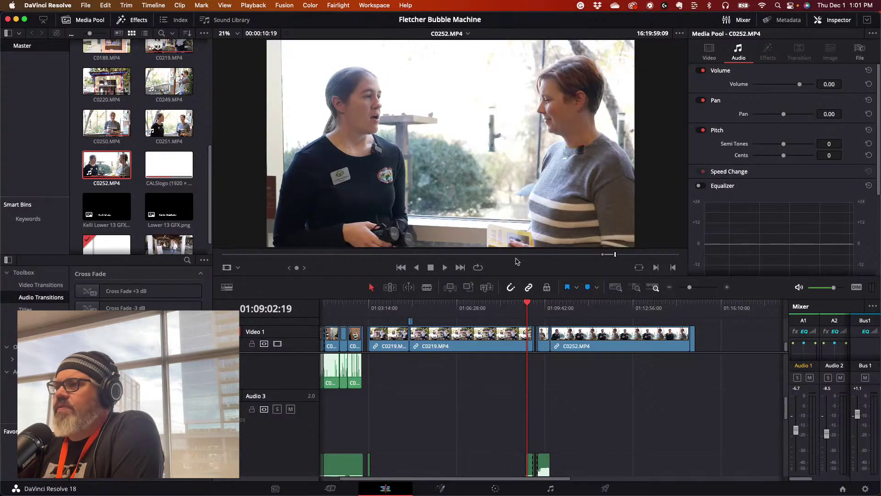
pyautogui.click(625, 255)
pyautogui.press('space')
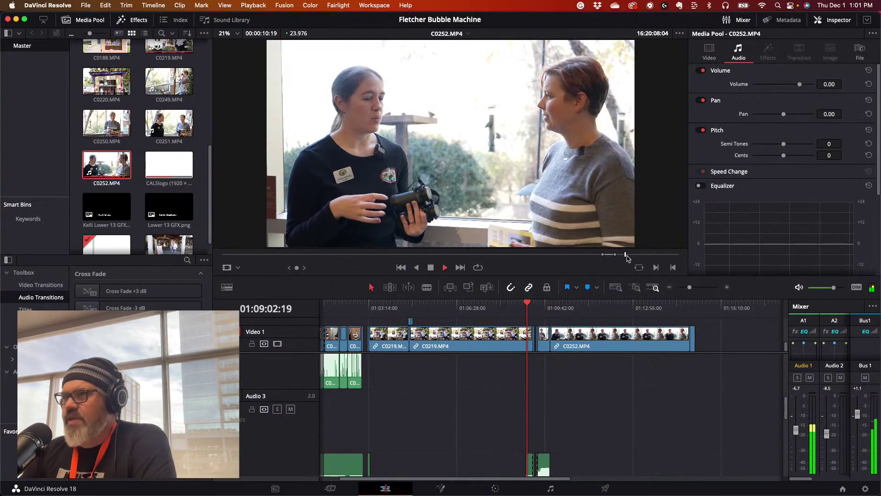
pyautogui.click(638, 255)
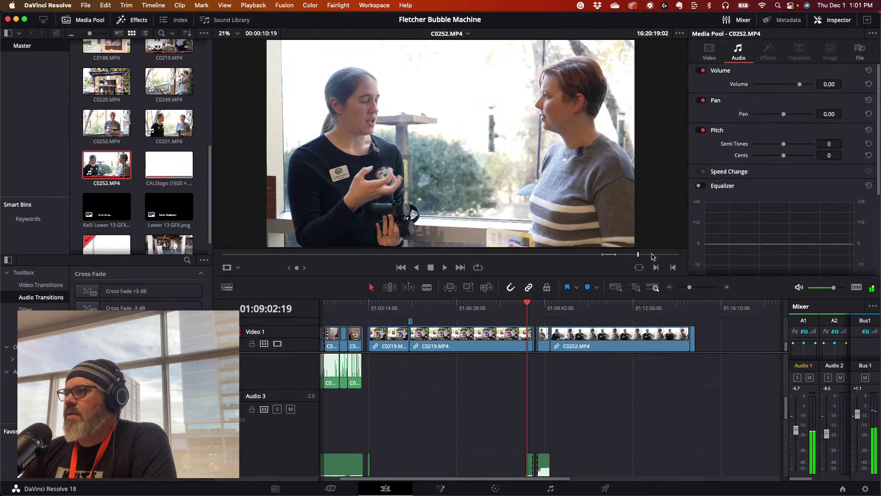
pyautogui.click(652, 254)
pyautogui.click(663, 255)
pyautogui.click(652, 255)
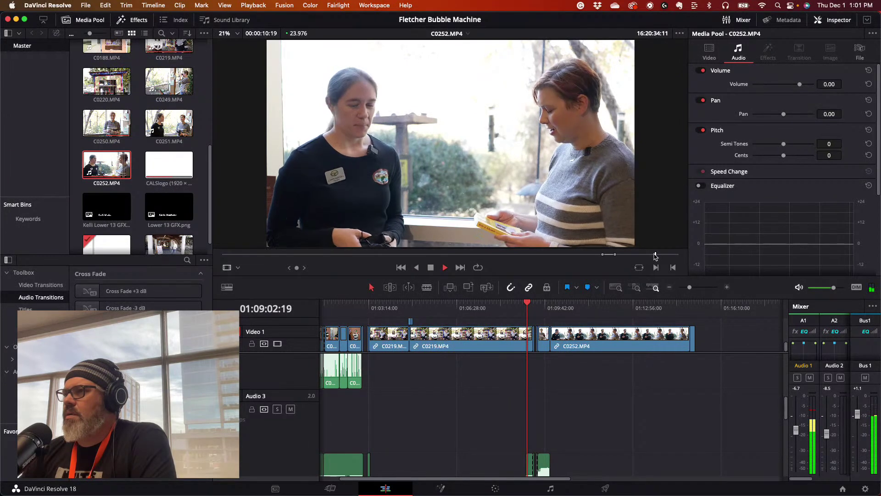
pyautogui.press('space')
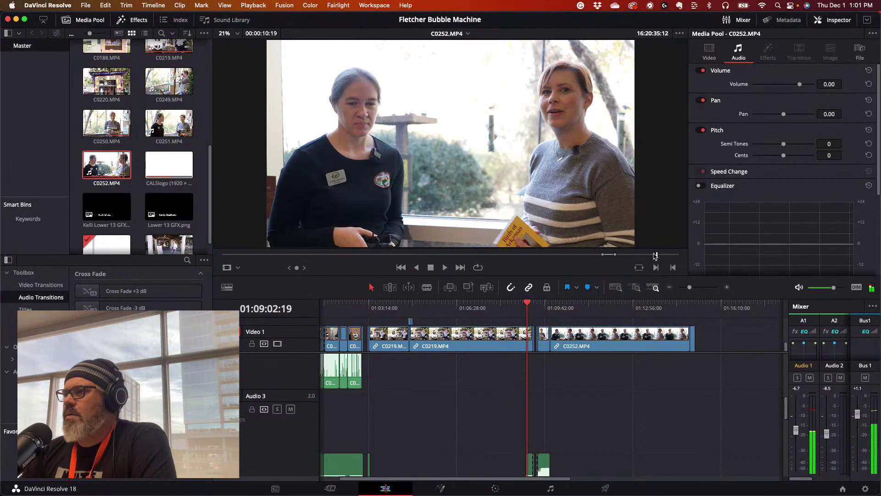
# - Fine-tune the chosen point and add the C0252 section to the end of Video 1
pyautogui.click(654, 256)
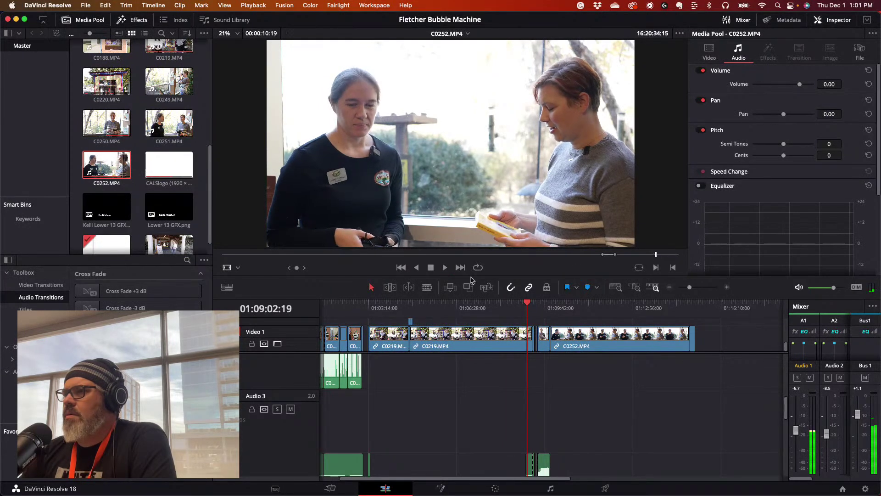
pyautogui.press('space')
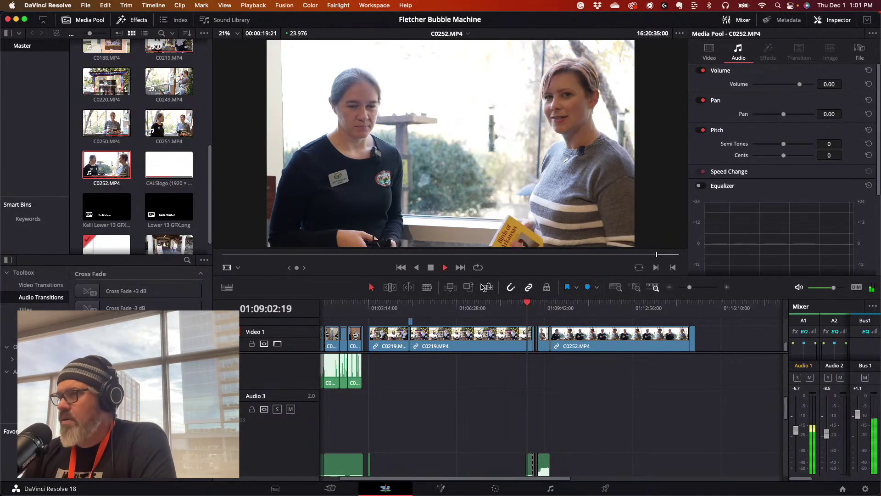
pyautogui.press('space')
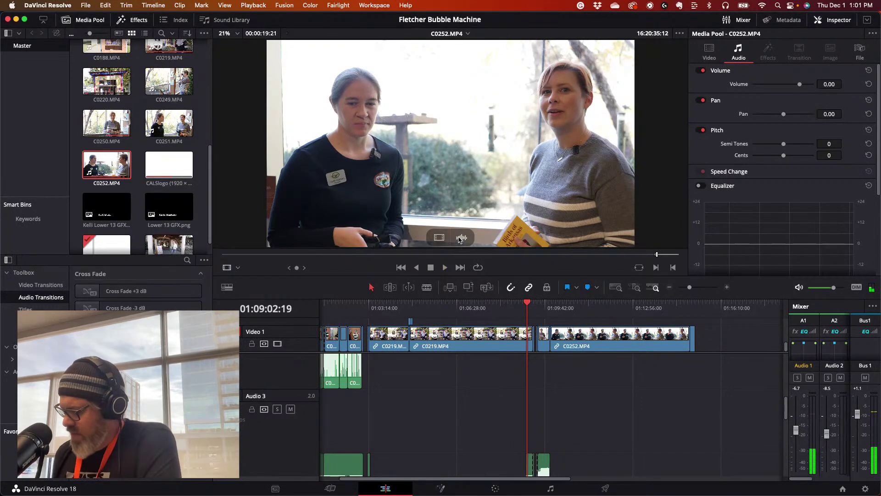
pyautogui.press('Left')
pyautogui.press('Left')
pyautogui.press('Left')
pyautogui.press('Left')
pyautogui.press('Left')
pyautogui.press('Left')
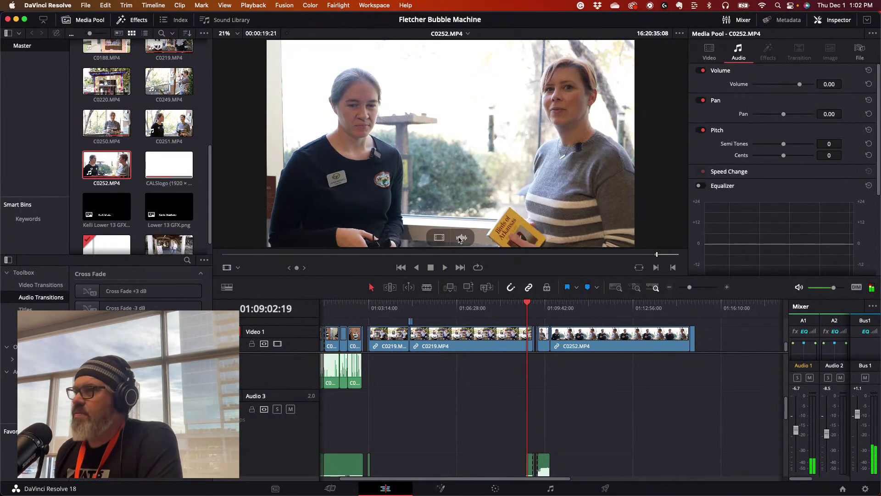
pyautogui.press('space')
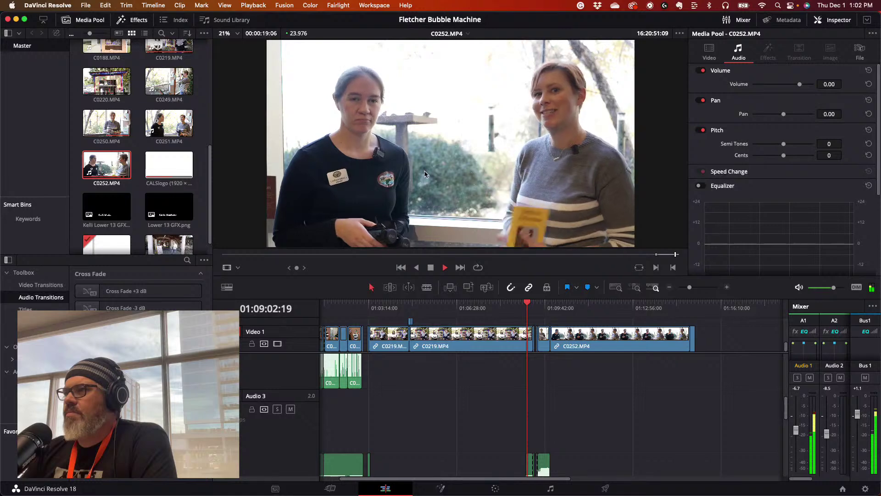
pyautogui.press('space')
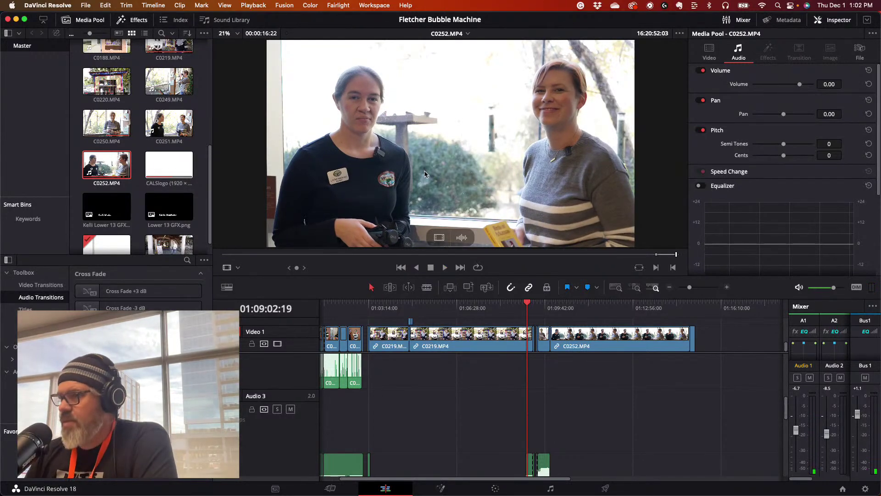
pyautogui.moveTo(393, 159); pyautogui.dragTo(697, 342)
pyautogui.moveTo(582, 304); pyautogui.dragTo(572, 310)
pyautogui.click(606, 346)
pyautogui.press('space')
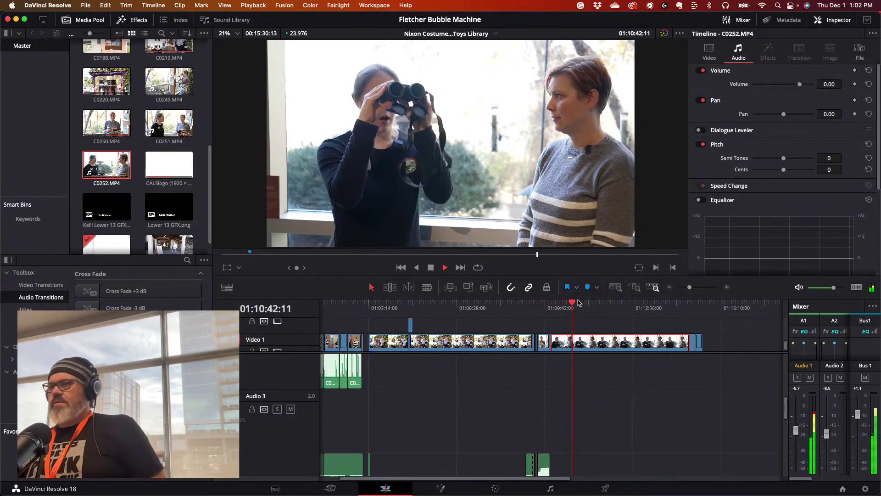
pyautogui.click(689, 305)
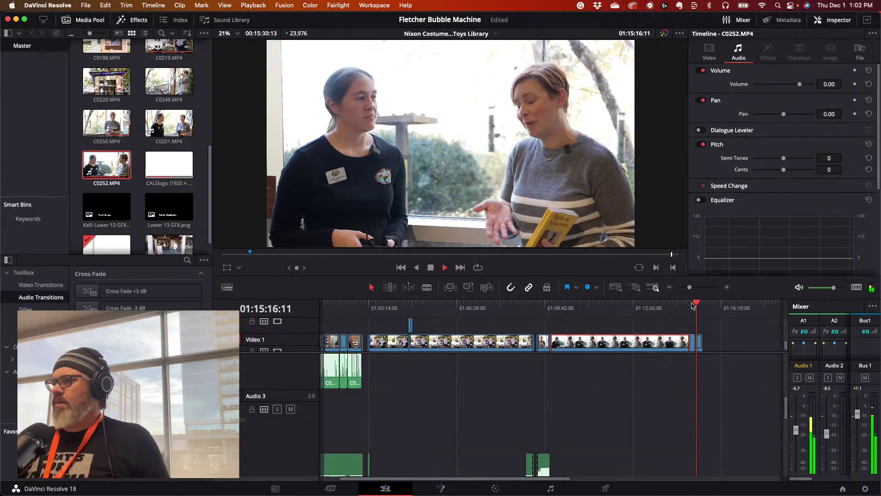
pyautogui.moveTo(697, 303); pyautogui.dragTo(603, 311)
pyautogui.press('space')
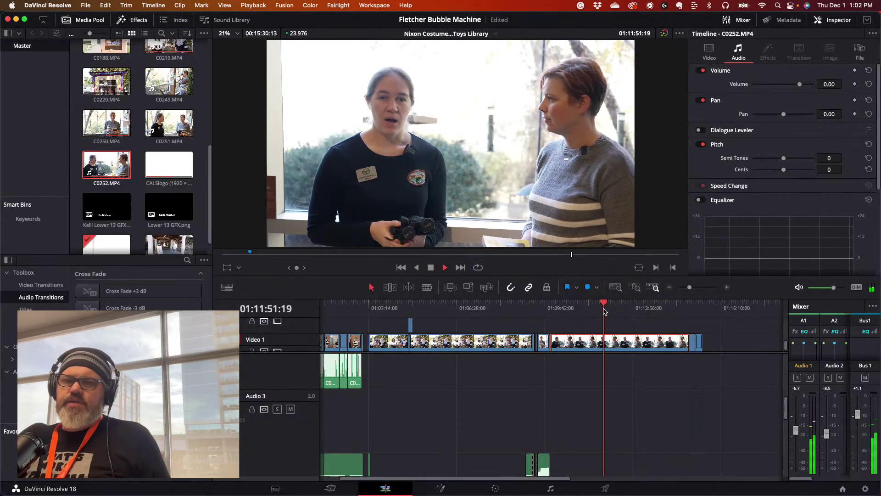
pyautogui.press('space')
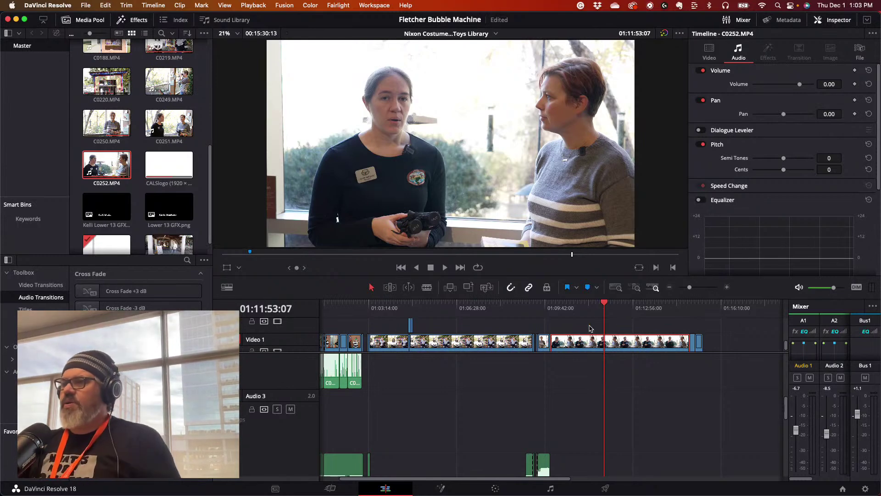
# - Play through the C0252 interview on Video 1 from about 01:11:53, replaying a section twice
pyautogui.moveTo(583, 306)
pyautogui.mouseDown()
pyautogui.moveTo(541, 305)
pyautogui.moveTo(588, 307)
pyautogui.mouseUp()
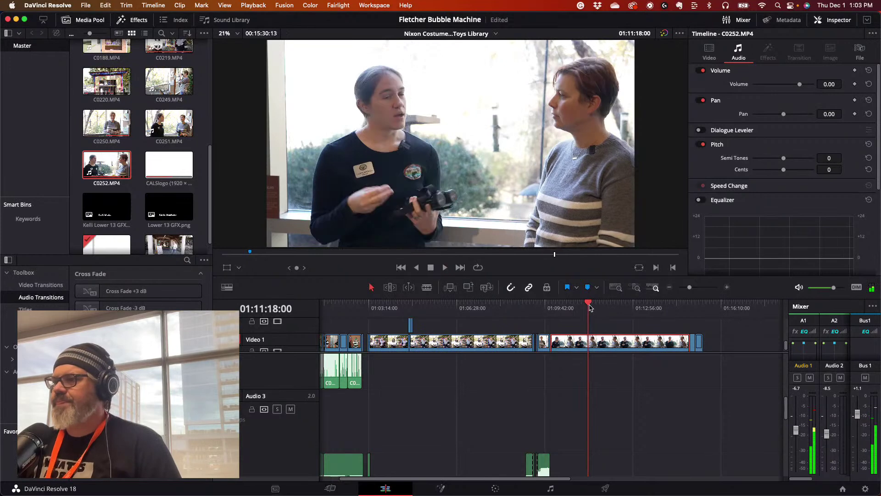
pyautogui.click(603, 306)
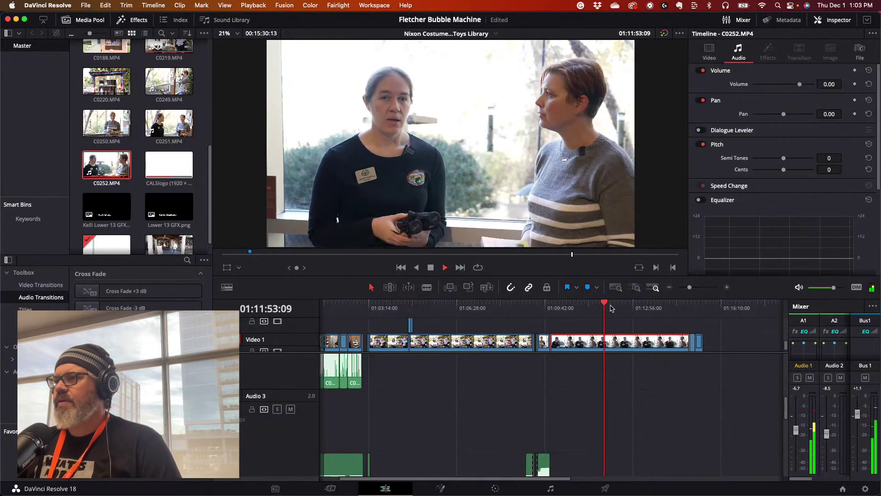
pyautogui.press('space')
pyautogui.click(617, 303)
pyautogui.press('space')
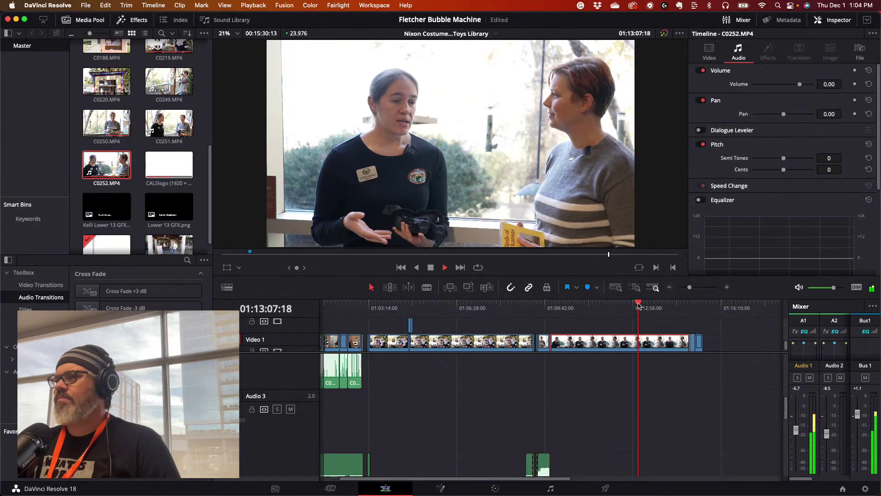
pyautogui.click(643, 304)
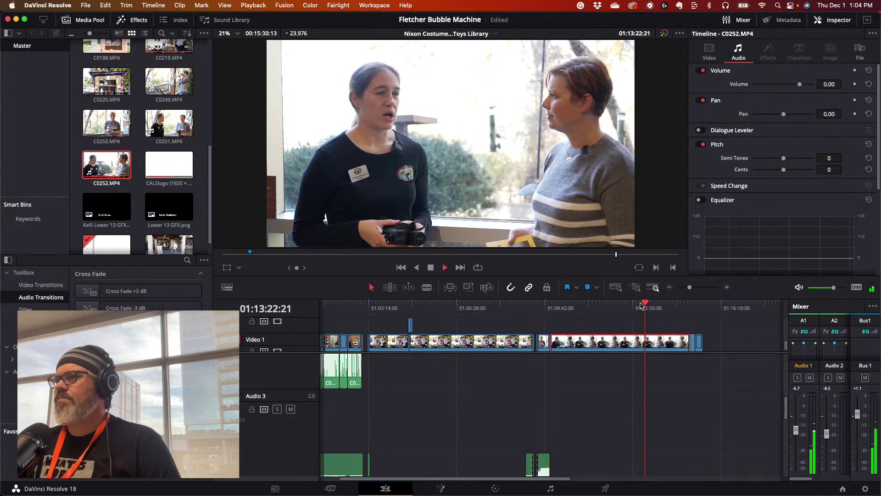
pyautogui.click(640, 304)
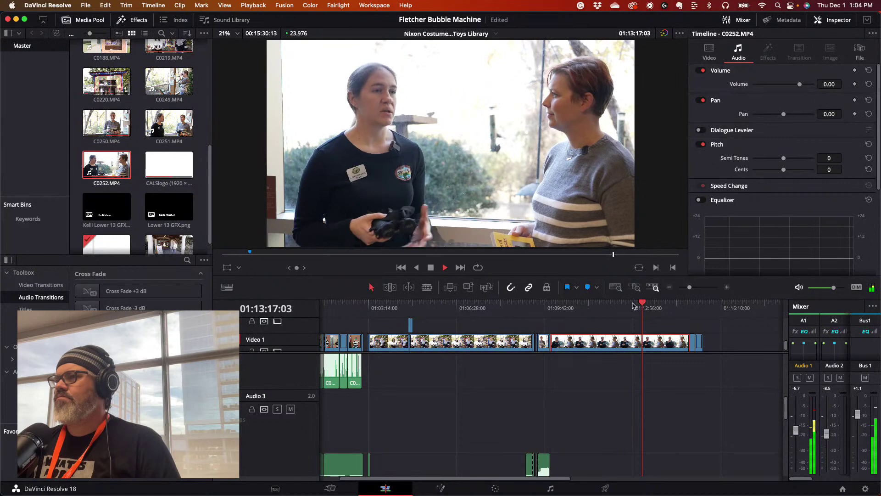
pyautogui.click(637, 305)
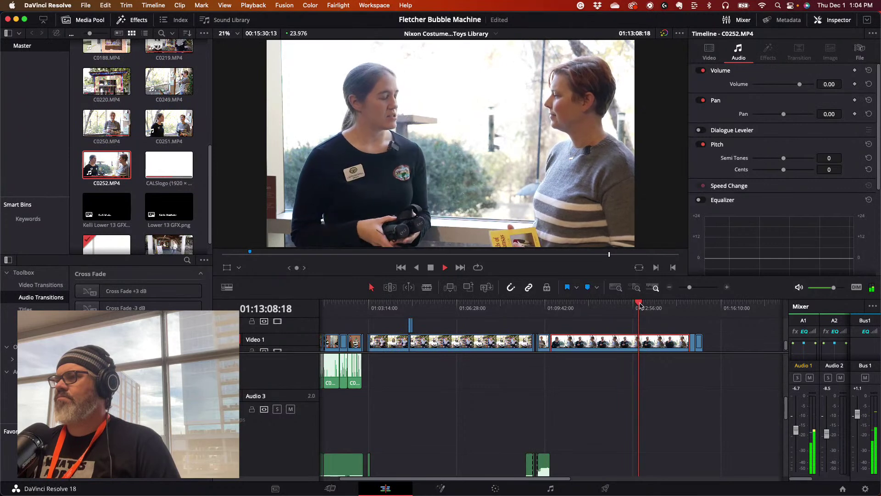
pyautogui.moveTo(690, 287); pyautogui.dragTo(695, 289)
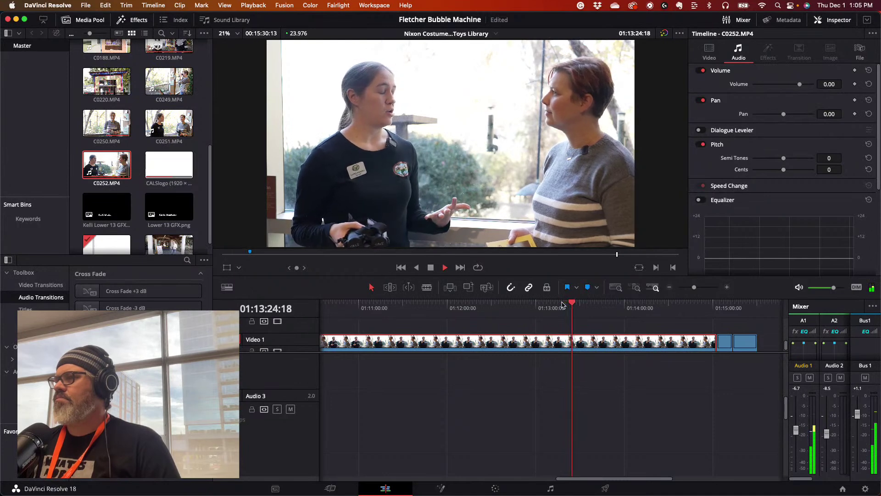
# - Blade the C0252 interview at 01:13:18:10, return to the Selection tool, and play from the cut
pyautogui.click(562, 304)
pyautogui.press('space')
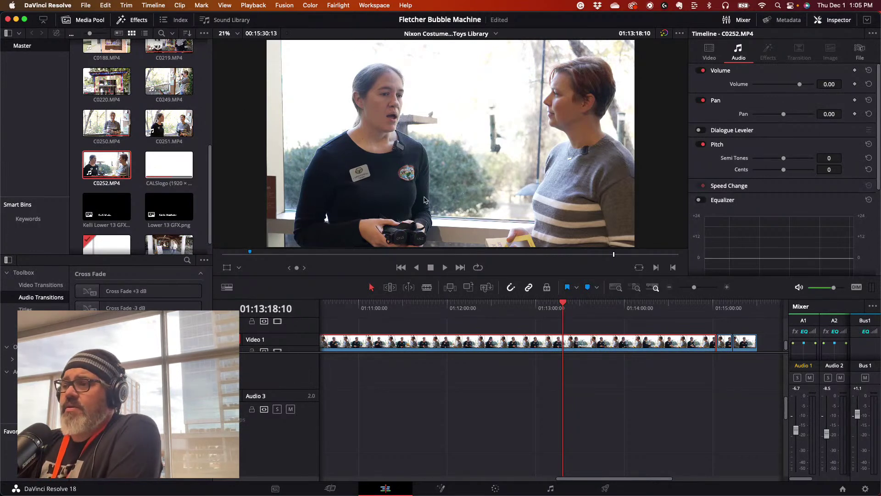
pyautogui.click(426, 287)
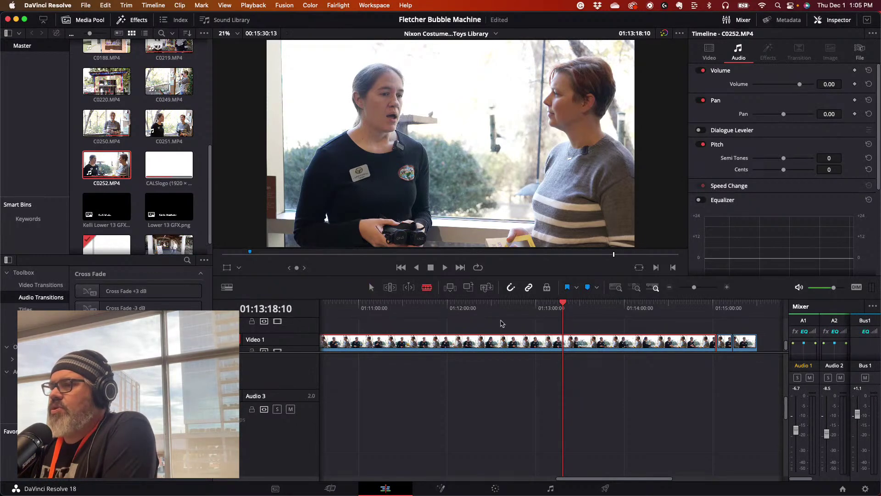
pyautogui.click(565, 340)
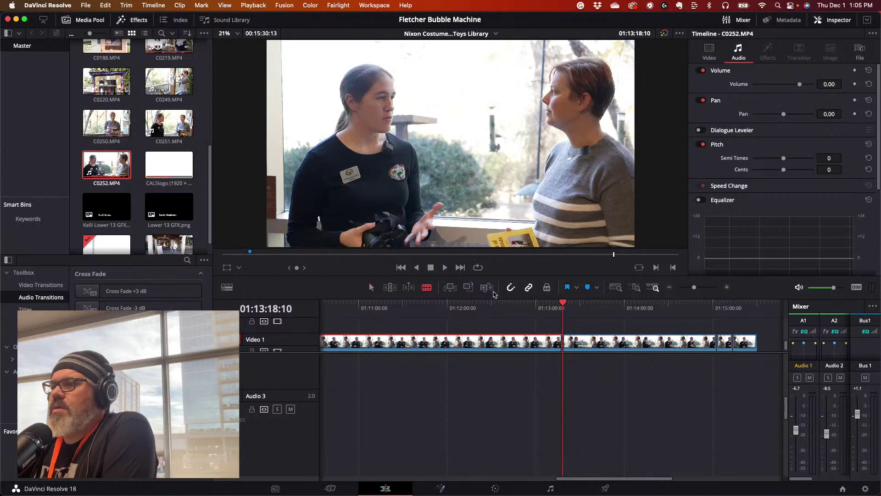
pyautogui.click(371, 287)
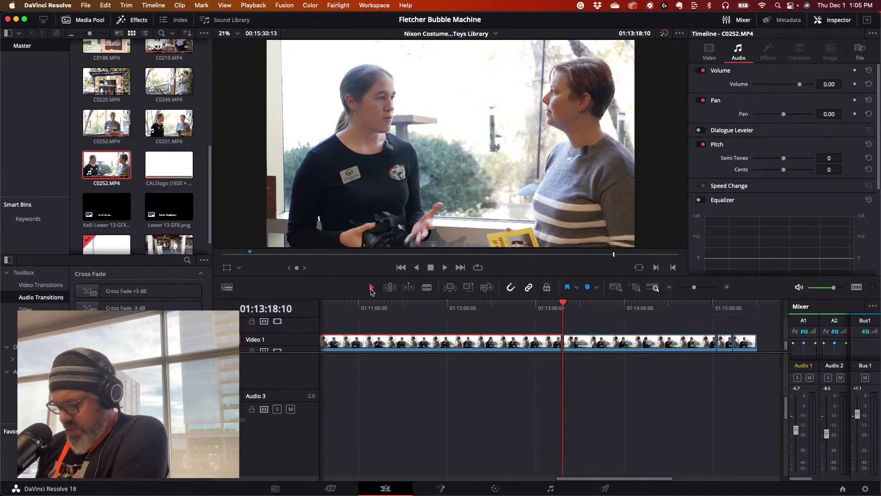
pyautogui.press('space')
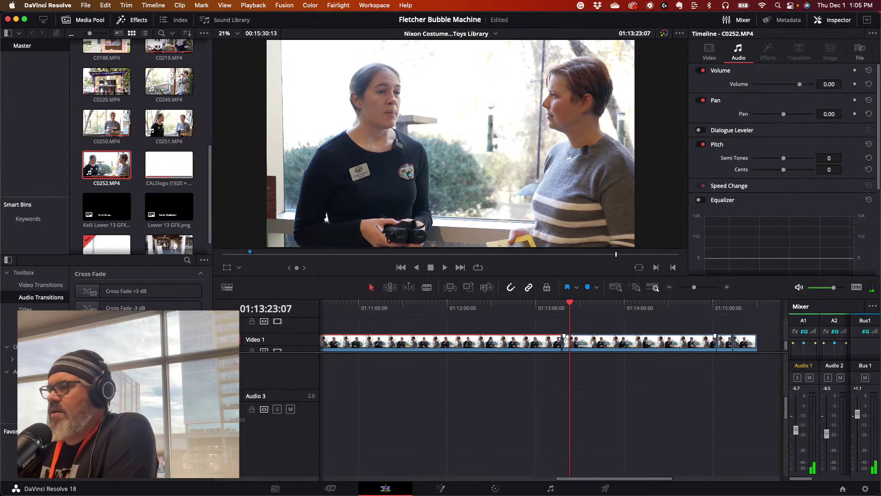
# - Test shifting and trimming the cut, undo both, and play back across the cut
pyautogui.moveTo(564, 341); pyautogui.dragTo(567, 340)
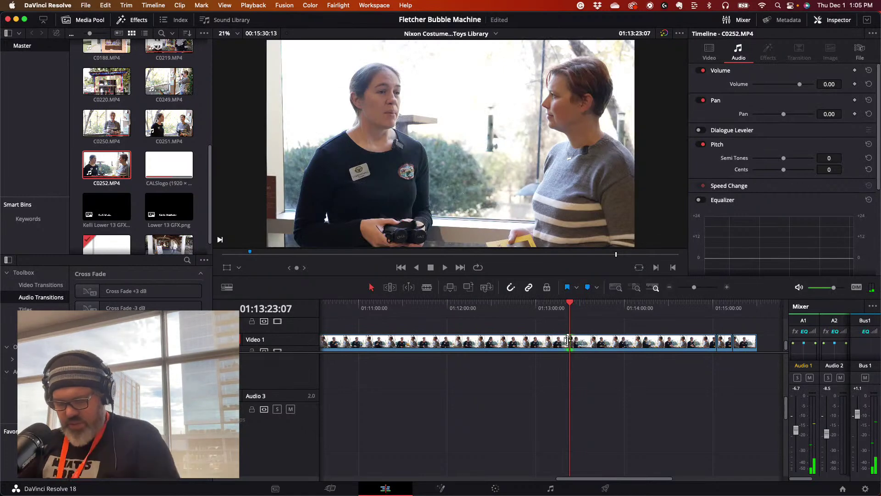
pyautogui.press('super+z')
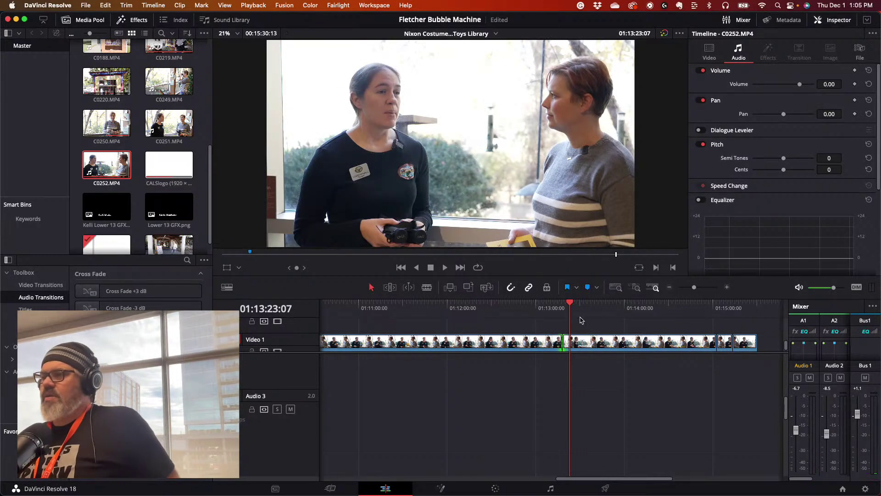
pyautogui.moveTo(695, 288); pyautogui.dragTo(699, 288)
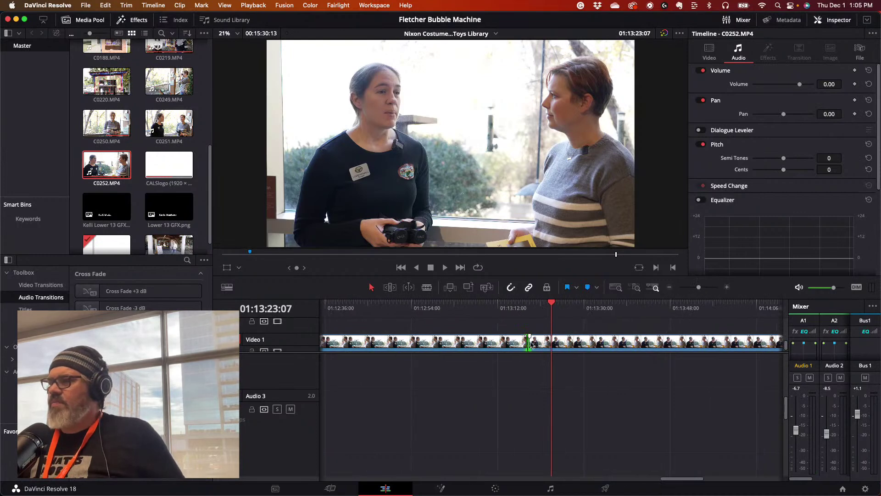
pyautogui.moveTo(529, 342); pyautogui.dragTo(552, 343)
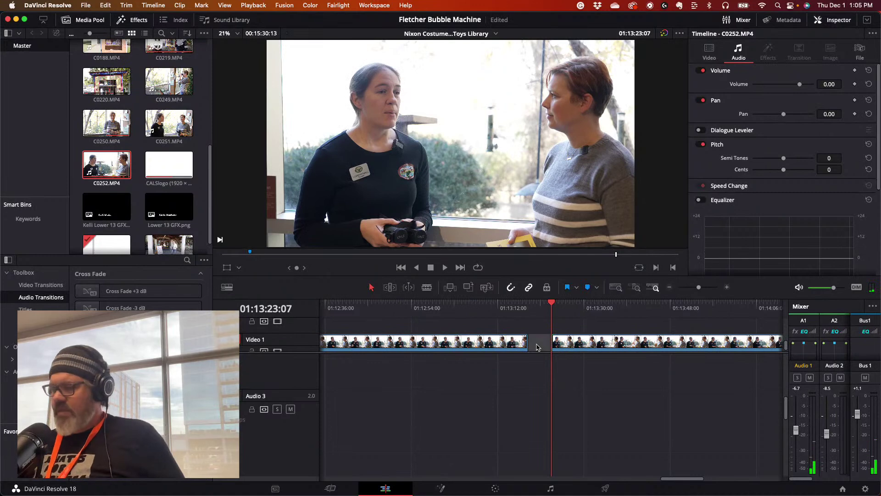
pyautogui.press('super+z')
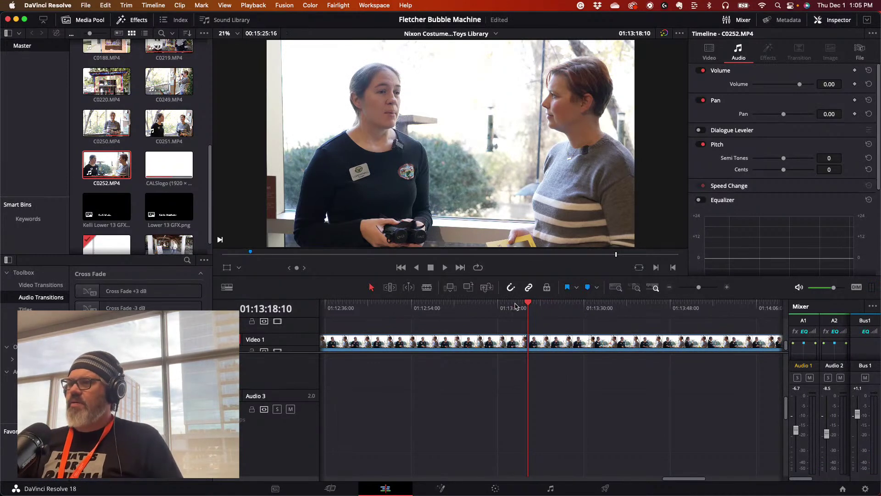
pyautogui.click(514, 306)
pyautogui.press('space')
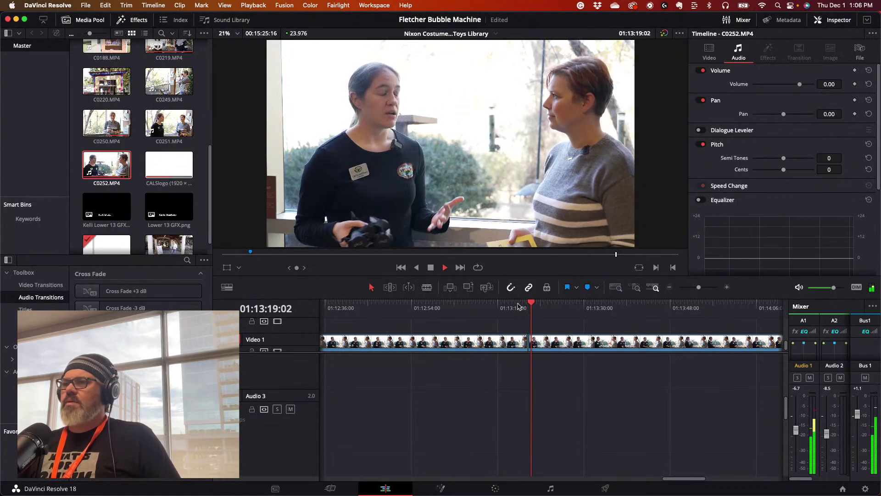
pyautogui.press('space')
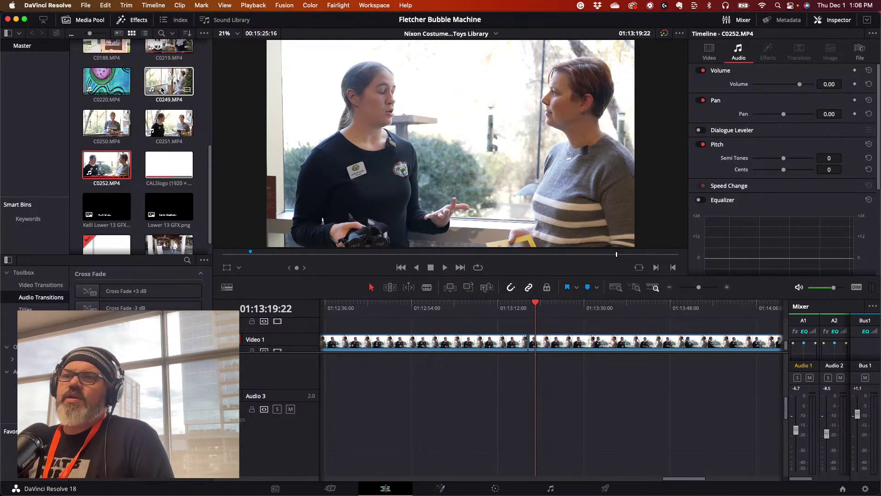
# - Mark an out point on C0249.MP4 and drop the bird-feeder shot onto Video 2 near 01:13:16
pyautogui.doubleClick(170, 91)
pyautogui.moveTo(223, 254); pyautogui.dragTo(523, 256)
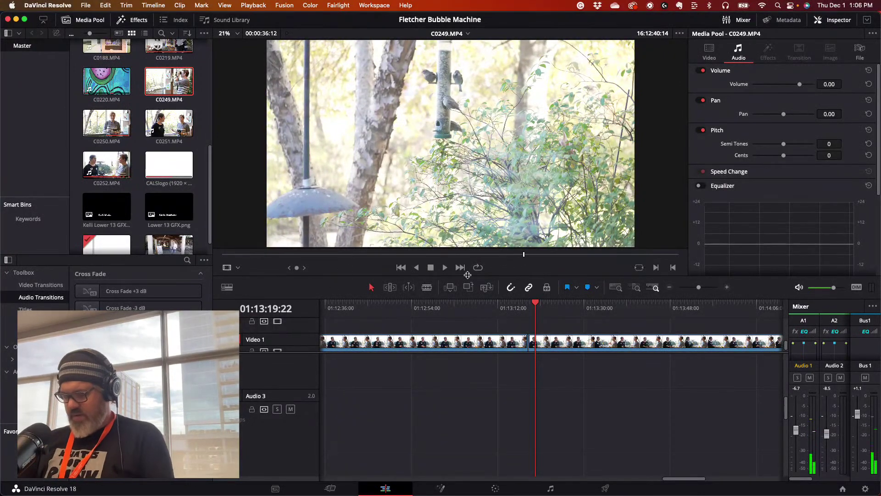
pyautogui.press('space')
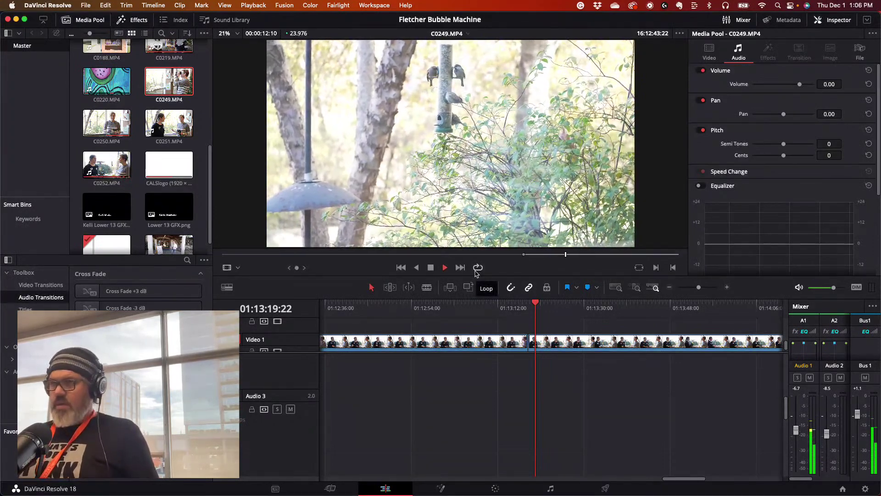
pyautogui.press('space')
pyautogui.press('o')
pyautogui.moveTo(541, 234); pyautogui.dragTo(523, 338)
pyautogui.moveTo(535, 303); pyautogui.dragTo(515, 303)
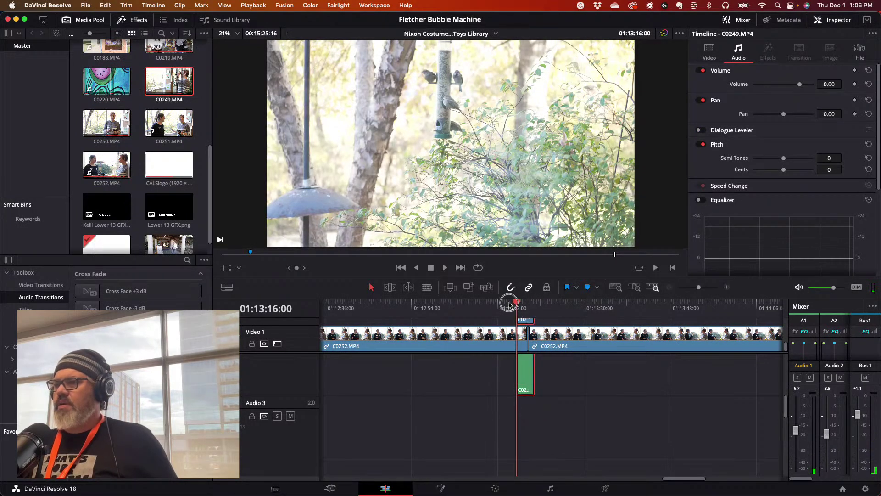
pyautogui.moveTo(508, 304); pyautogui.dragTo(507, 304)
# - Play across the C0249 cutaway, then scrub back to its start at 01:13:18:10
pyautogui.press('space')
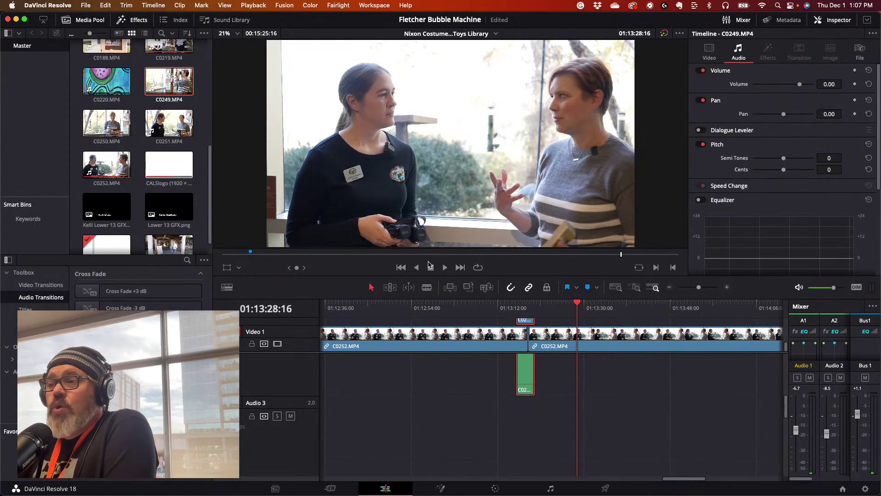
pyautogui.moveTo(542, 305); pyautogui.dragTo(688, 290)
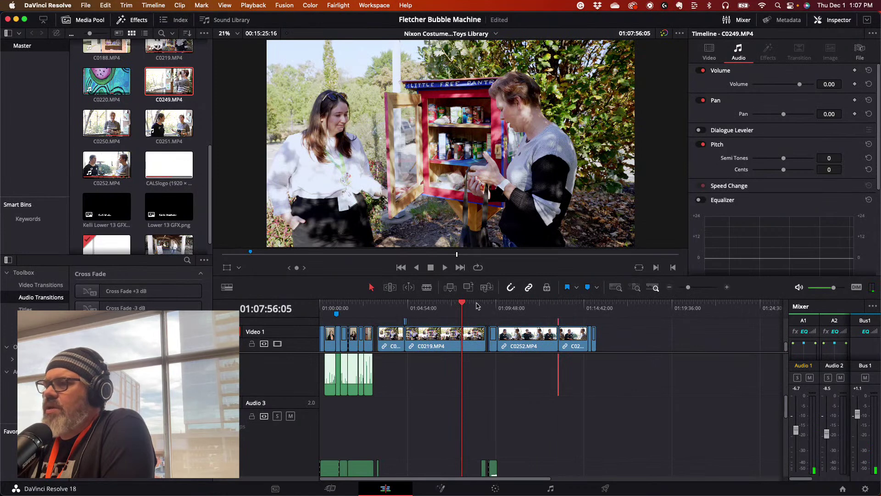
# - Zoom into the CALS logo section near 01:09 and locate the end of the last clip
pyautogui.moveTo(462, 304); pyautogui.dragTo(488, 304)
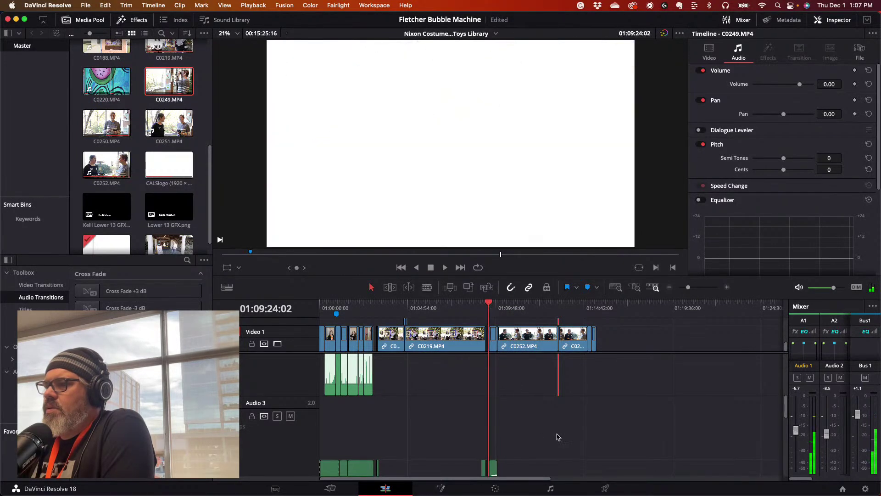
pyautogui.moveTo(691, 292); pyautogui.dragTo(691, 291)
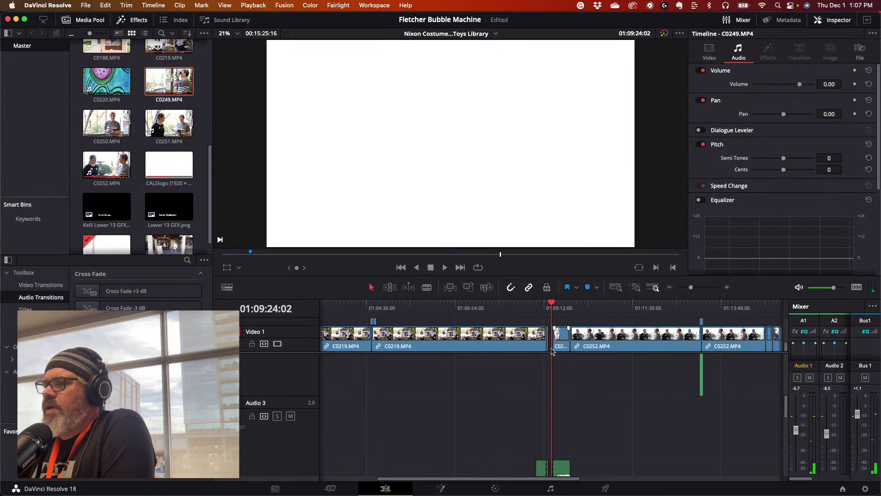
pyautogui.press('Up')
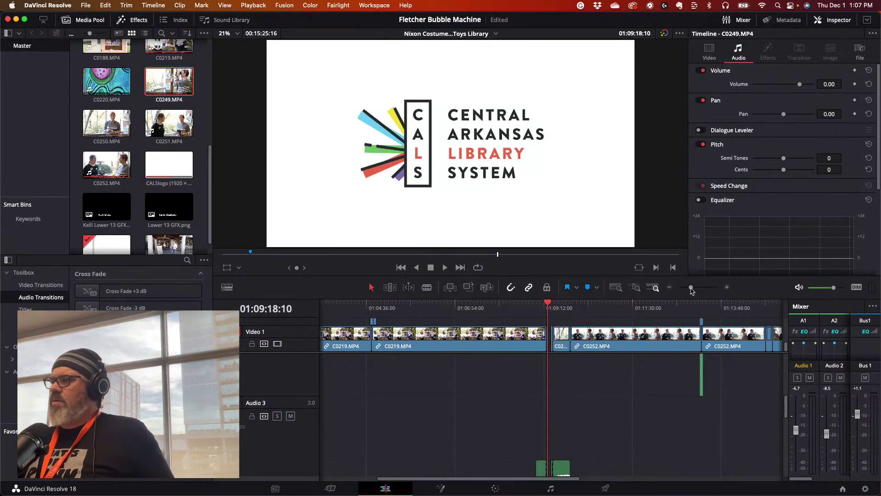
pyautogui.moveTo(692, 290); pyautogui.dragTo(695, 286)
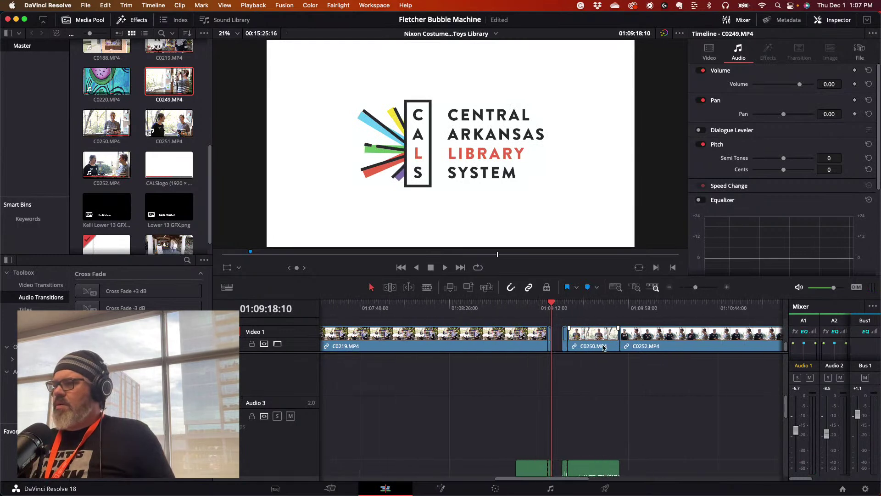
pyautogui.click(550, 350)
pyautogui.scroll(-2, 516, 402)
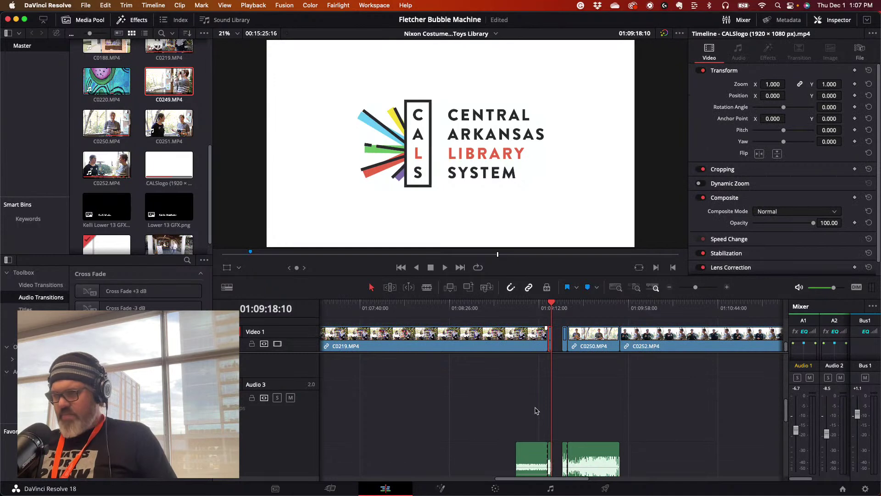
pyautogui.moveTo(734, 303); pyautogui.dragTo(694, 289)
pyautogui.moveTo(637, 306); pyautogui.dragTo(630, 307)
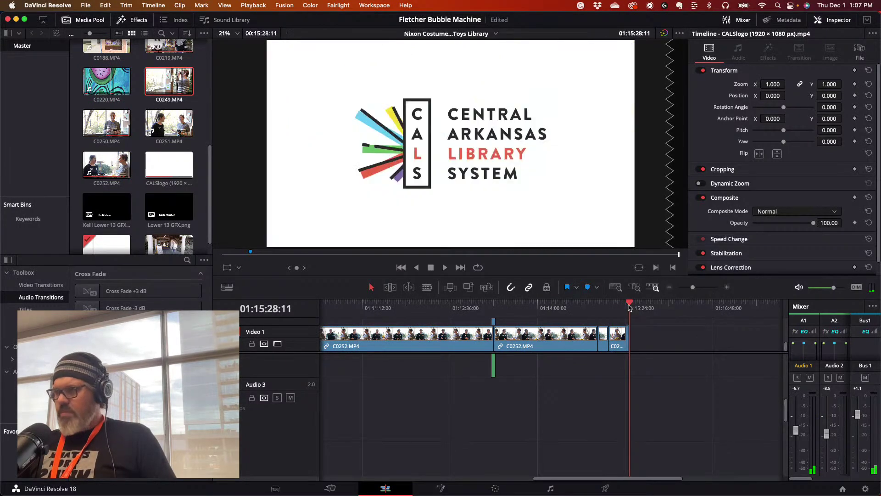
pyautogui.moveTo(461, 308)
pyautogui.mouseDown()
pyautogui.moveTo(325, 308)
pyautogui.moveTo(473, 308)
pyautogui.mouseUp()
# - Paste the logo section's Audio 3 clips at the end and shift them to 01:15:08:18
pyautogui.moveTo(537, 448); pyautogui.dragTo(560, 469)
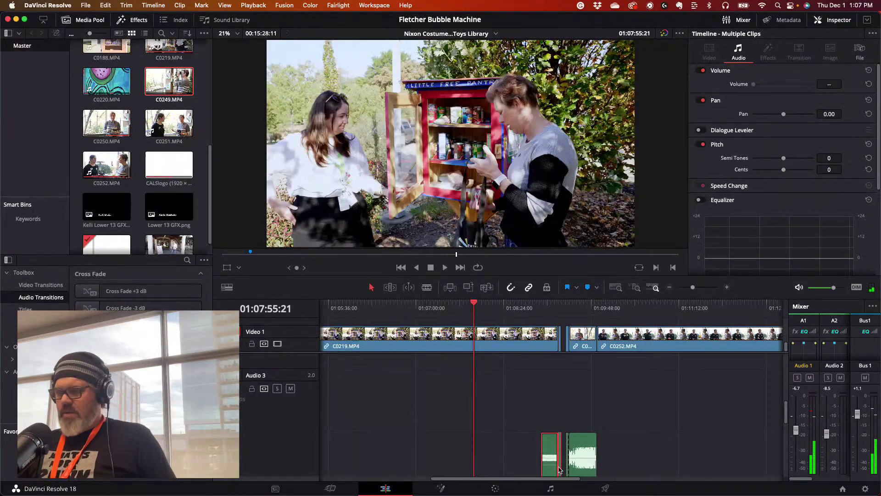
pyautogui.moveTo(476, 306); pyautogui.dragTo(400, 324)
pyautogui.press('super+v')
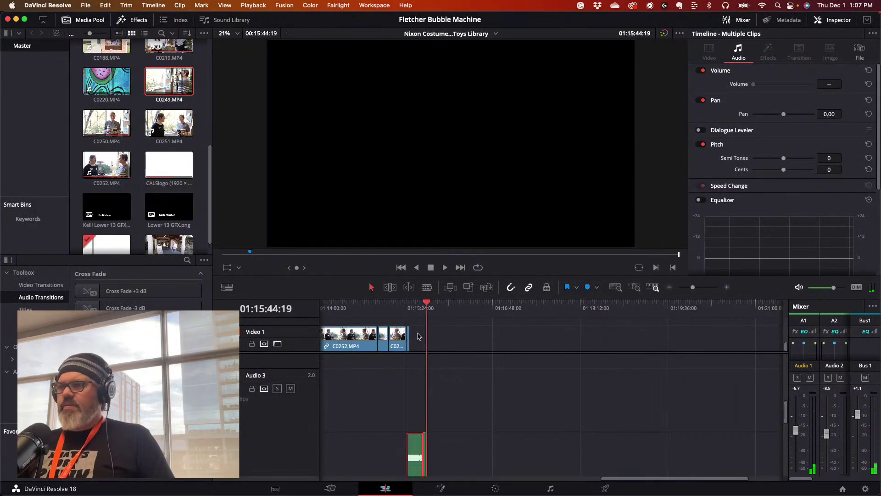
pyautogui.moveTo(416, 444); pyautogui.dragTo(388, 448)
pyautogui.click(389, 305)
pyautogui.click(367, 401)
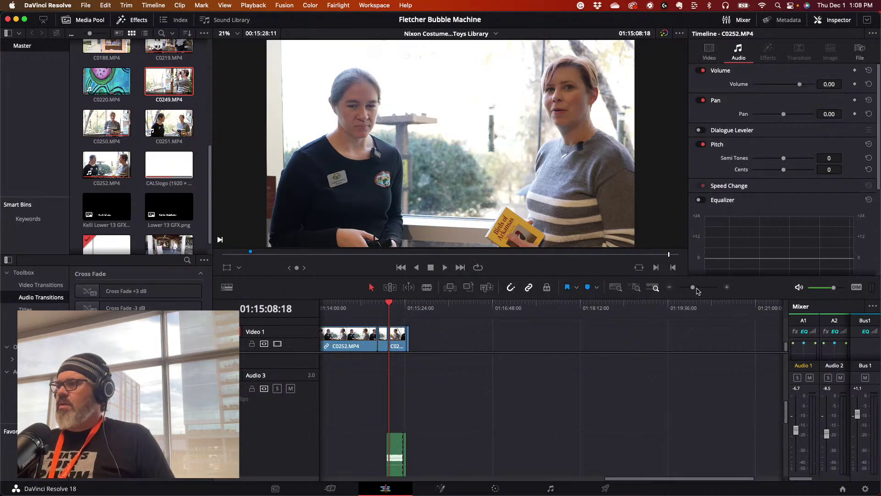
pyautogui.moveTo(693, 288); pyautogui.dragTo(698, 288)
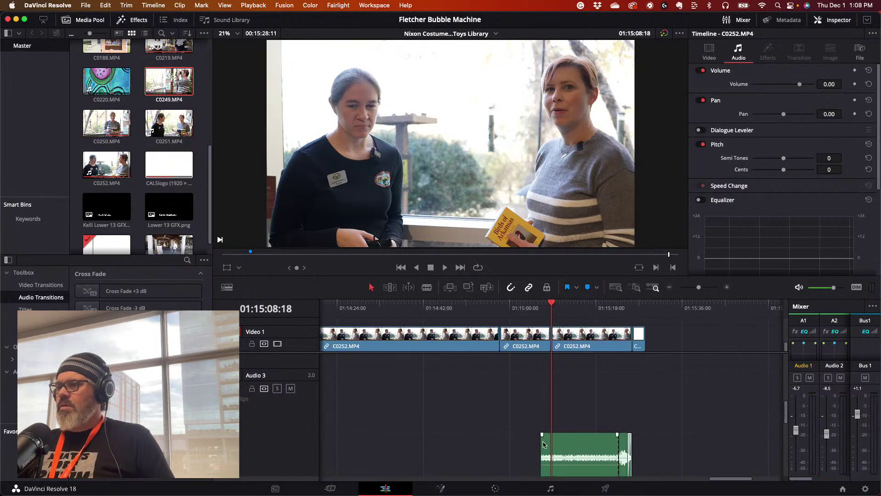
pyautogui.moveTo(540, 443); pyautogui.dragTo(550, 442)
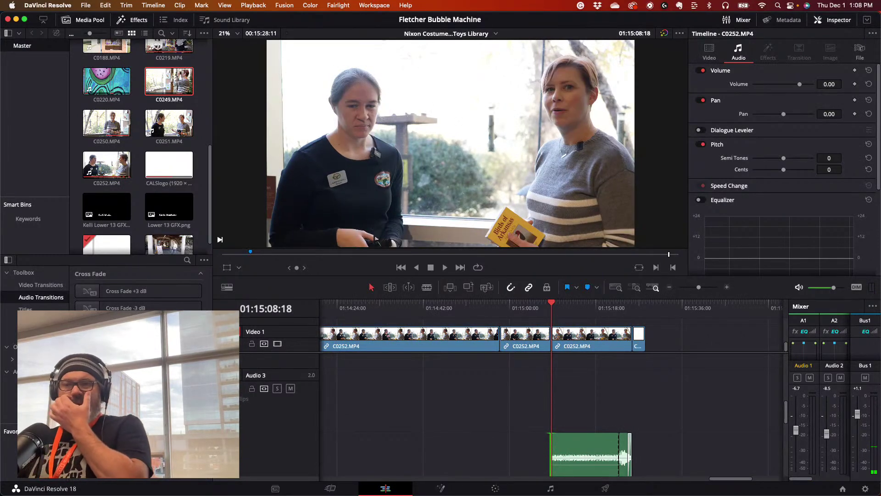
pyautogui.click(85, 293)
pyautogui.moveTo(85, 294); pyautogui.dragTo(566, 468)
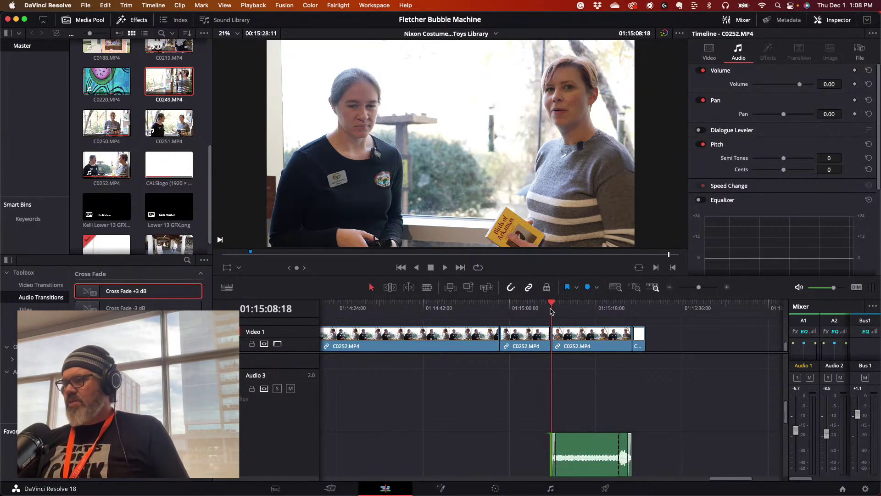
pyautogui.moveTo(547, 307); pyautogui.dragTo(499, 307)
pyautogui.press('space')
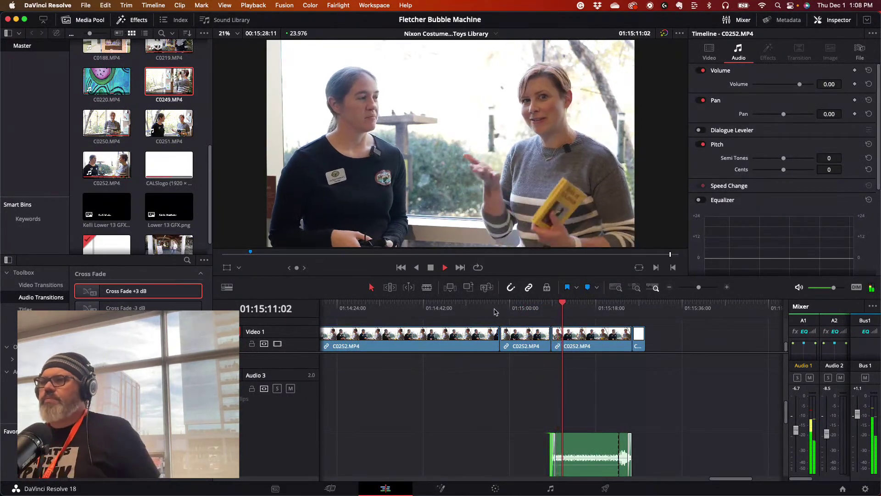
pyautogui.click(550, 304)
pyautogui.moveTo(550, 305); pyautogui.dragTo(539, 307)
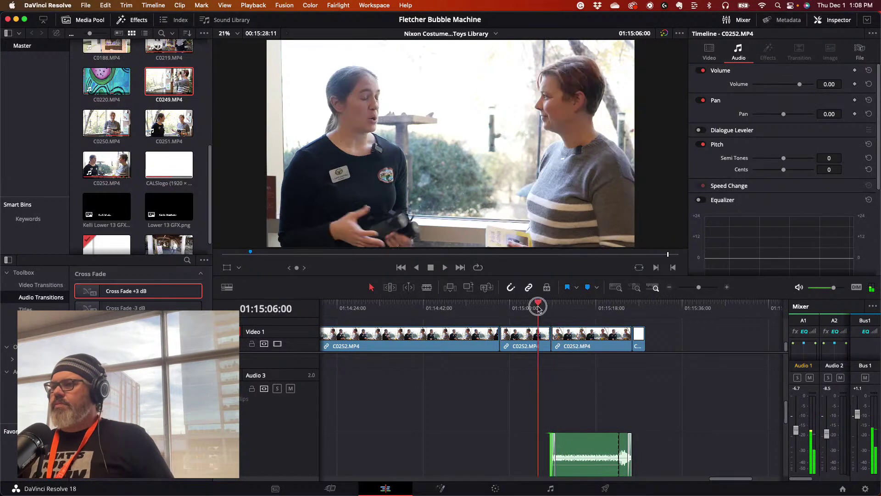
pyautogui.press('space')
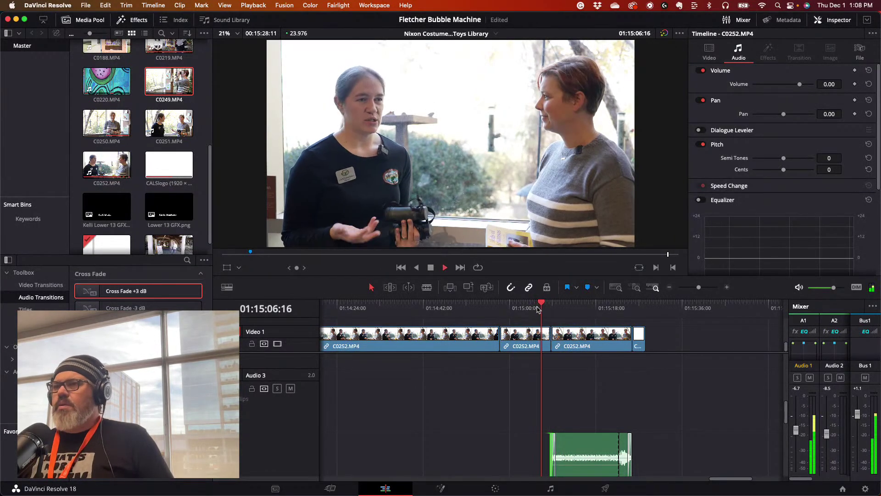
pyautogui.moveTo(536, 308); pyautogui.dragTo(563, 315)
pyautogui.press('space')
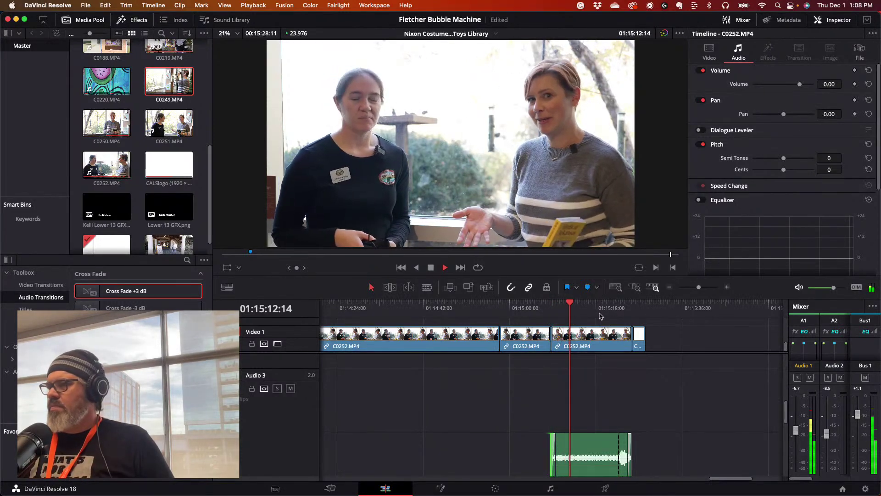
pyautogui.click(601, 310)
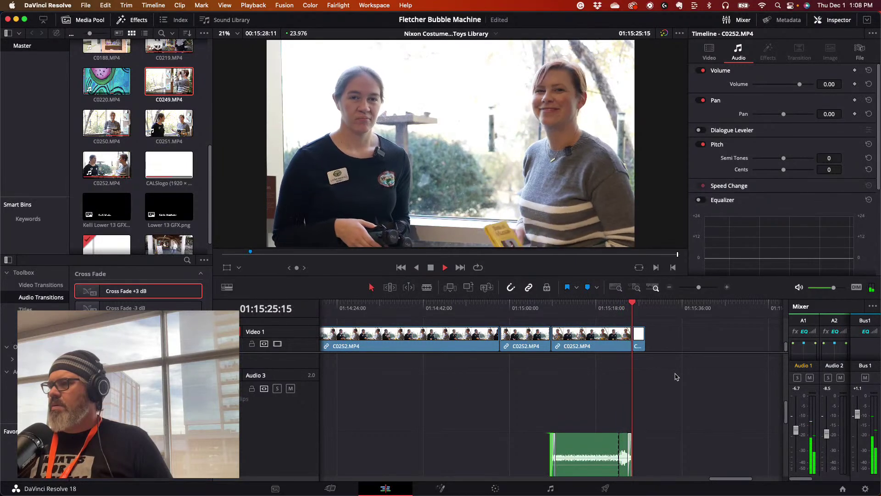
pyautogui.press('space')
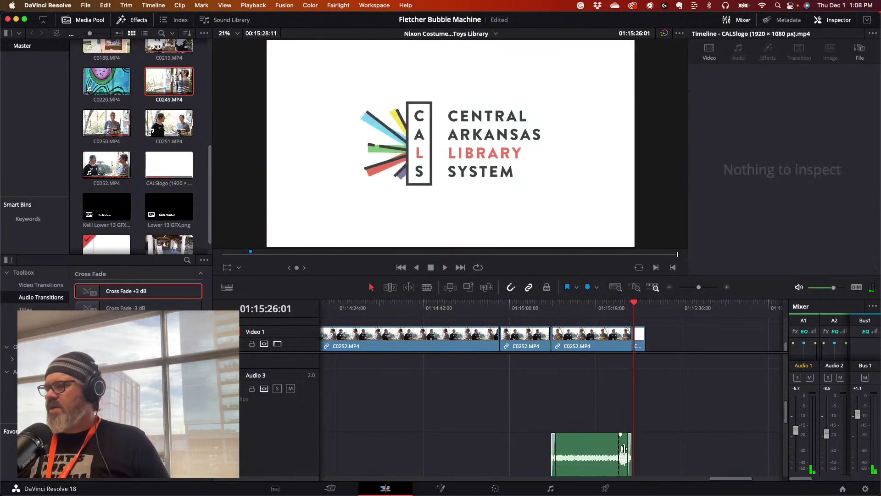
# - Lengthen the Blissful Ride music clip's edge and play back the ending from 01:14:33
pyautogui.click(577, 447)
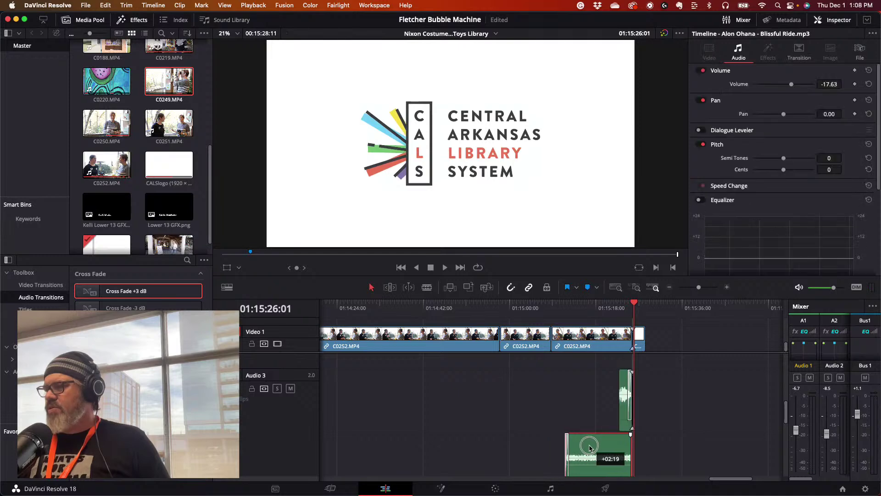
pyautogui.moveTo(585, 407); pyautogui.dragTo(610, 455)
pyautogui.moveTo(564, 449); pyautogui.dragTo(551, 448)
pyautogui.click(620, 320)
pyautogui.press('space')
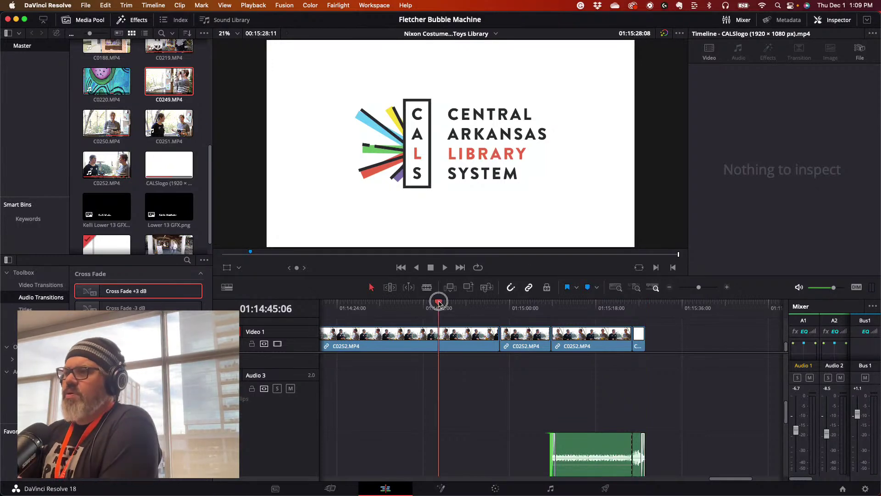
pyautogui.click(380, 303)
pyautogui.press('space')
pyautogui.press('space')
# - Save the Fletcher Bubble Machine project, review from 01:10:50, and save again
pyautogui.click(82, 5)
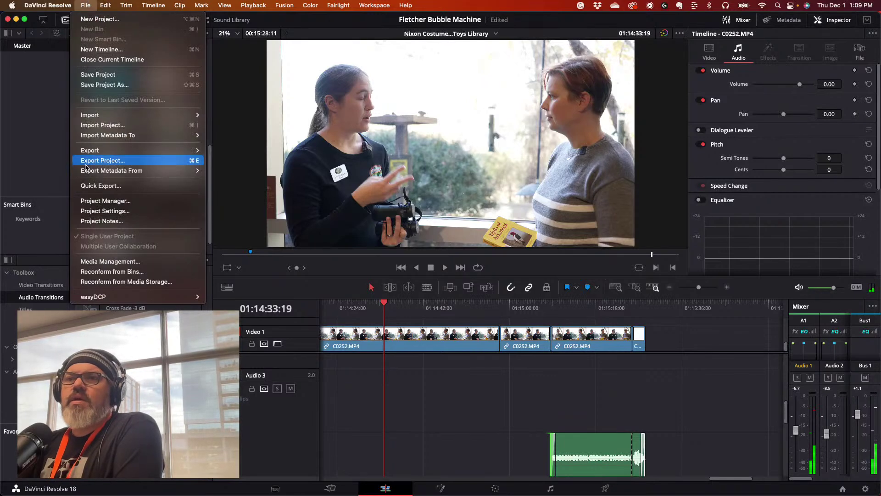
pyautogui.click(107, 79)
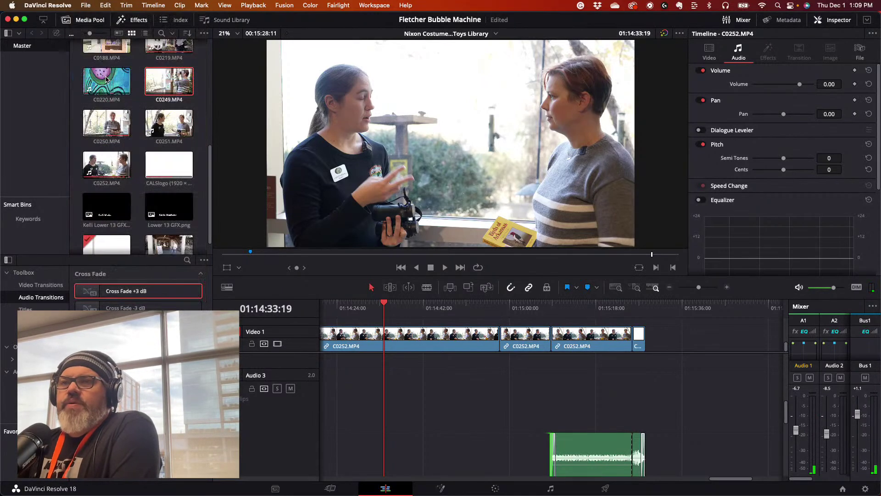
pyautogui.moveTo(387, 311); pyautogui.dragTo(650, 336)
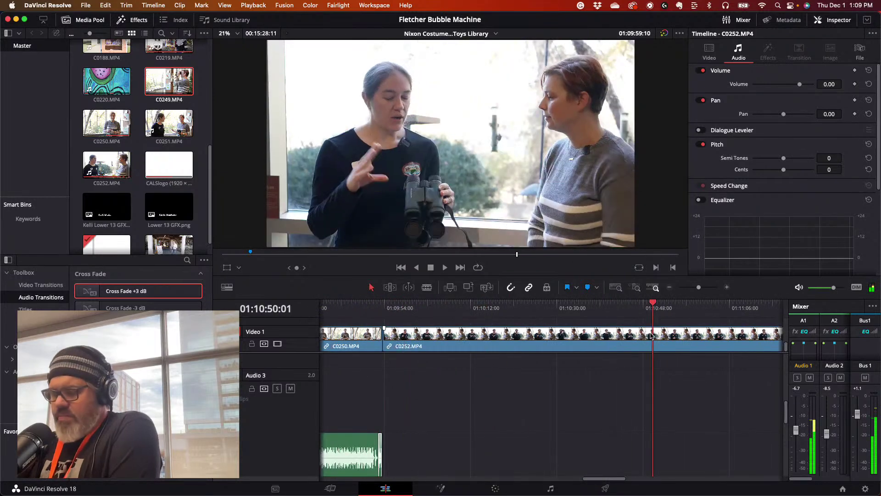
pyautogui.press('space')
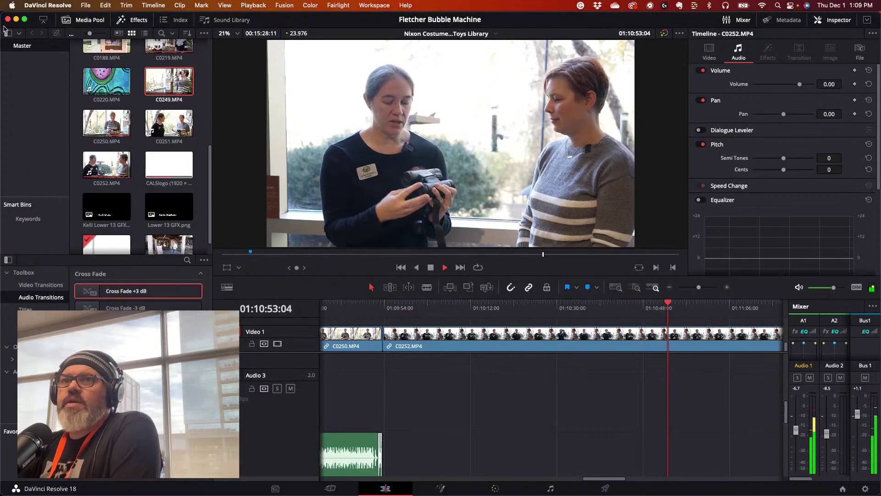
pyautogui.click(52, 5)
pyautogui.moveTo(86, 6)
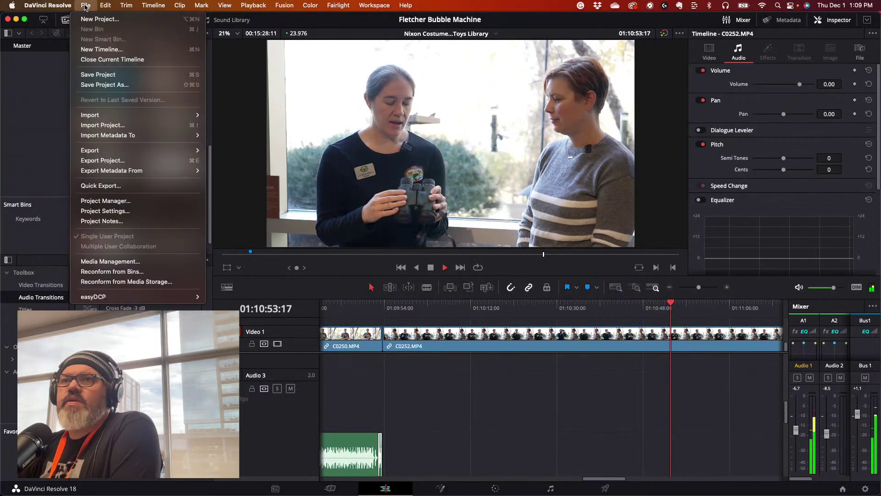
pyautogui.click(94, 75)
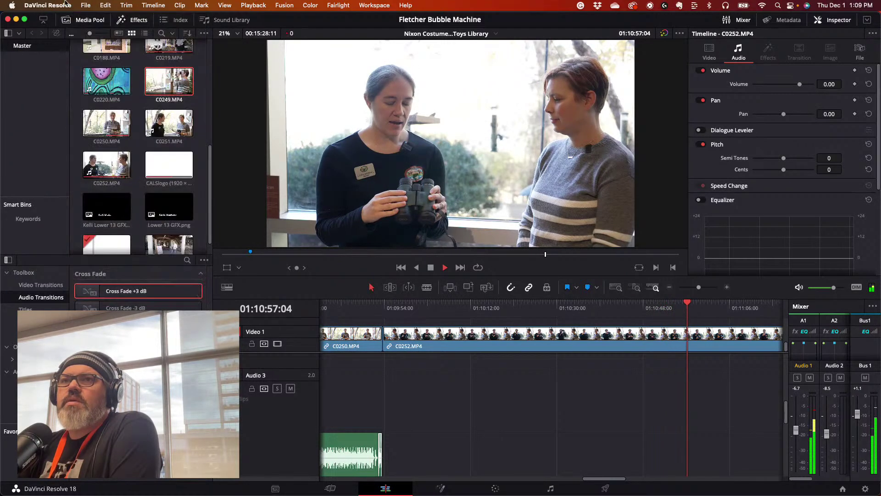
pyautogui.click(62, 6)
# - Quit DaVinci Resolve and load canva in a new Chrome tab
pyautogui.click(64, 121)
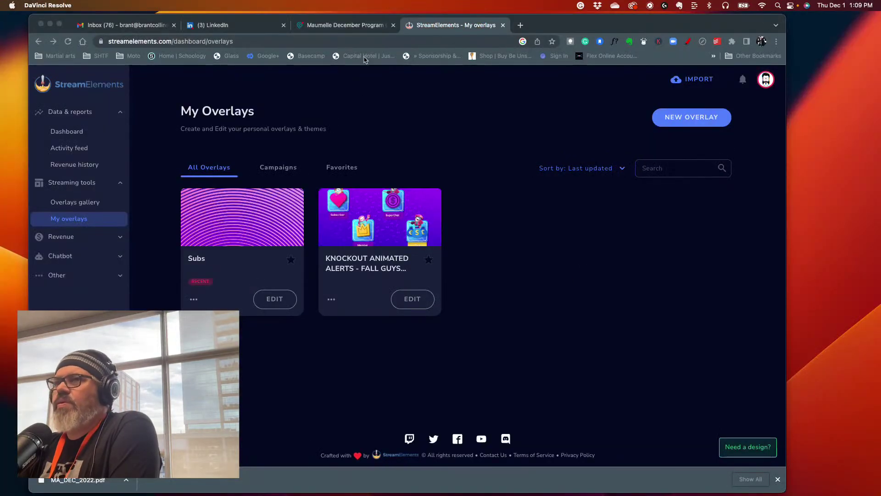
pyautogui.click(338, 42)
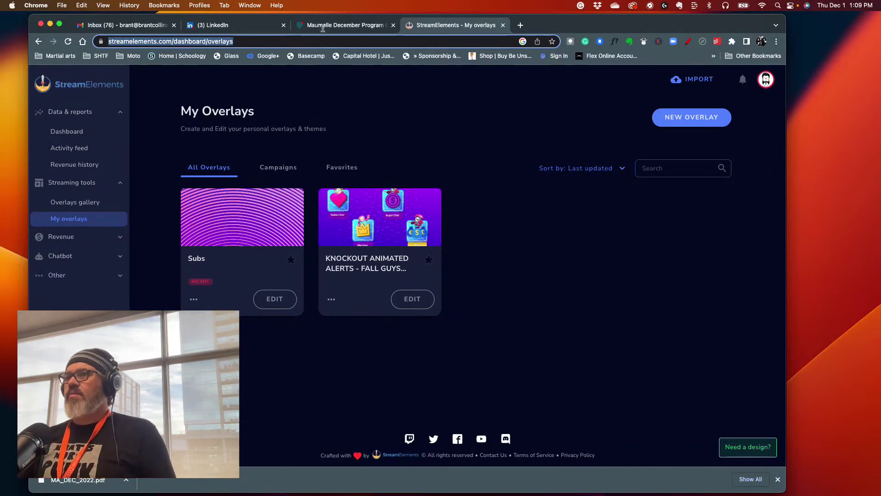
pyautogui.click(519, 25)
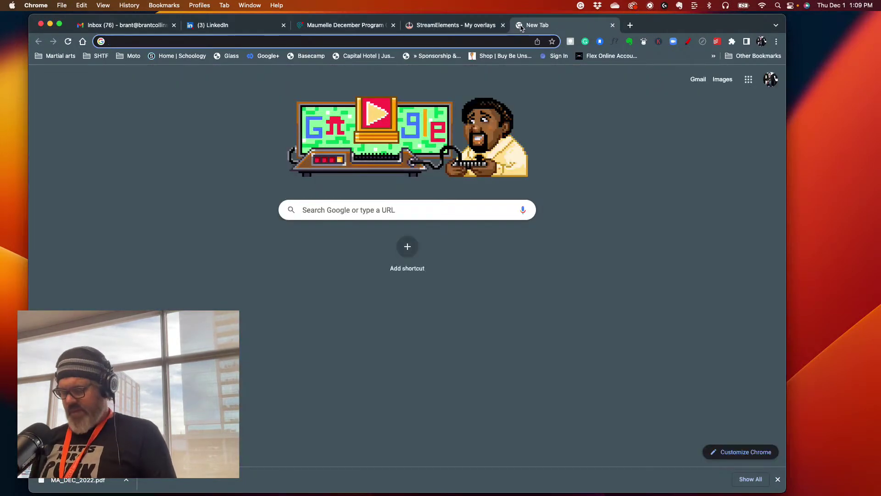
pyautogui.write('canva.com')
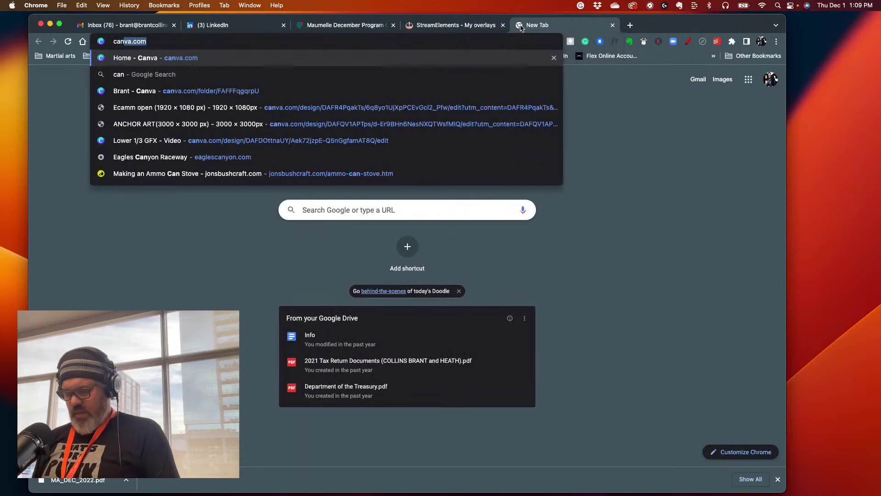
pyautogui.press('Return')
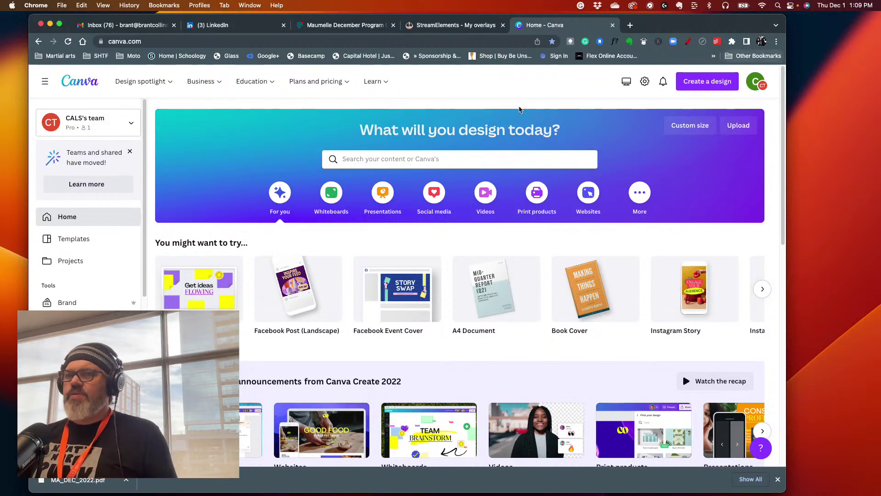
# - Open Lower 1/3 GFX from the starred folder, dismiss the rewards popup, and duplicate the name page
pyautogui.scroll(-5, 87, 202)
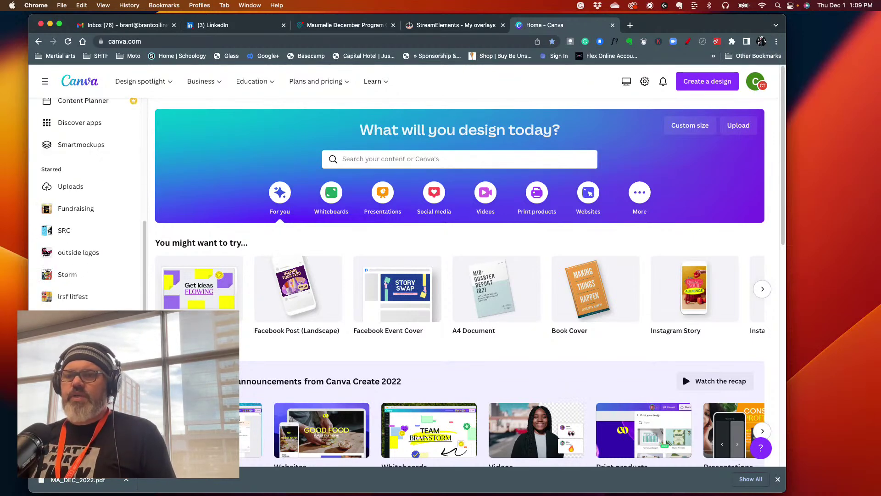
pyautogui.click(67, 362)
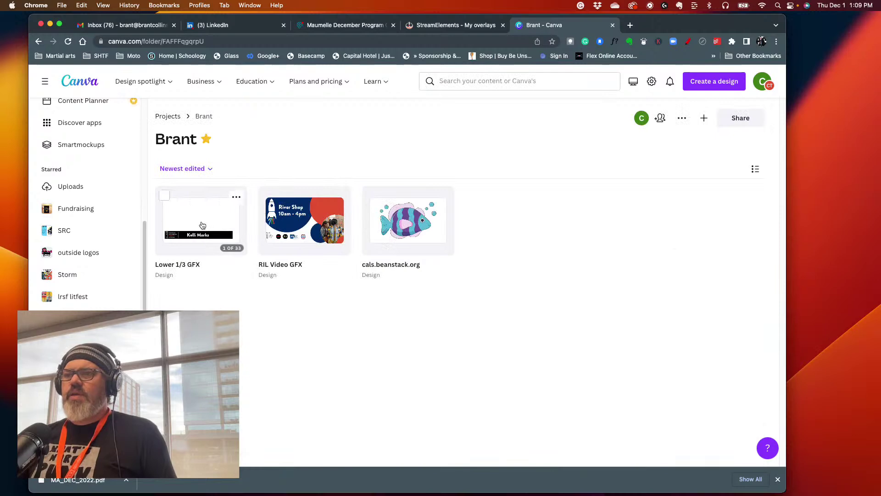
pyautogui.click(202, 225)
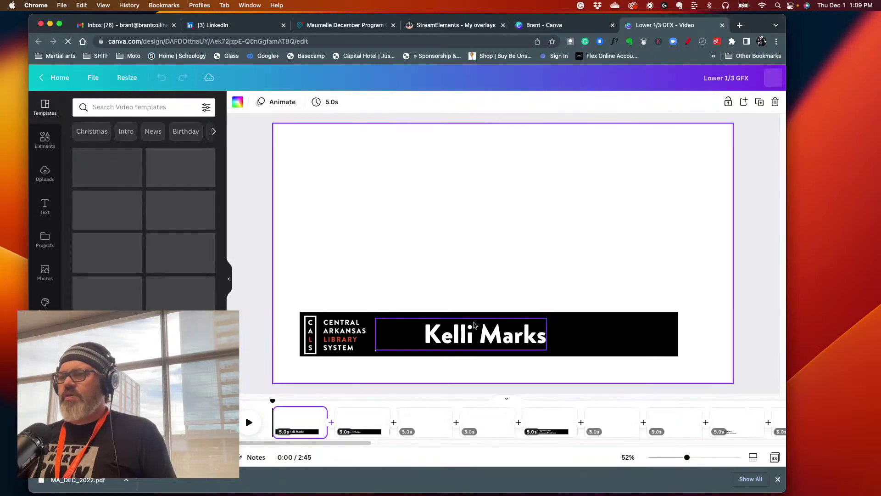
pyautogui.scroll(-1, 487, 339)
pyautogui.scroll(-1, 569, 372)
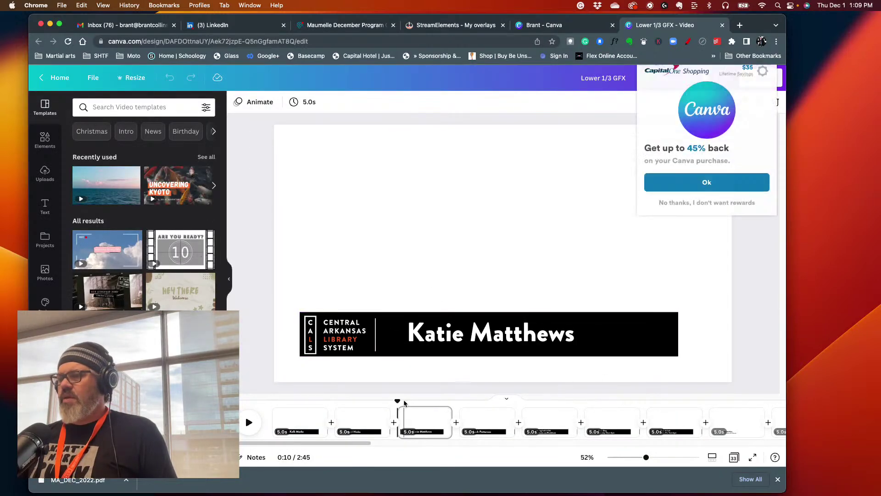
pyautogui.moveTo(397, 401); pyautogui.dragTo(497, 416)
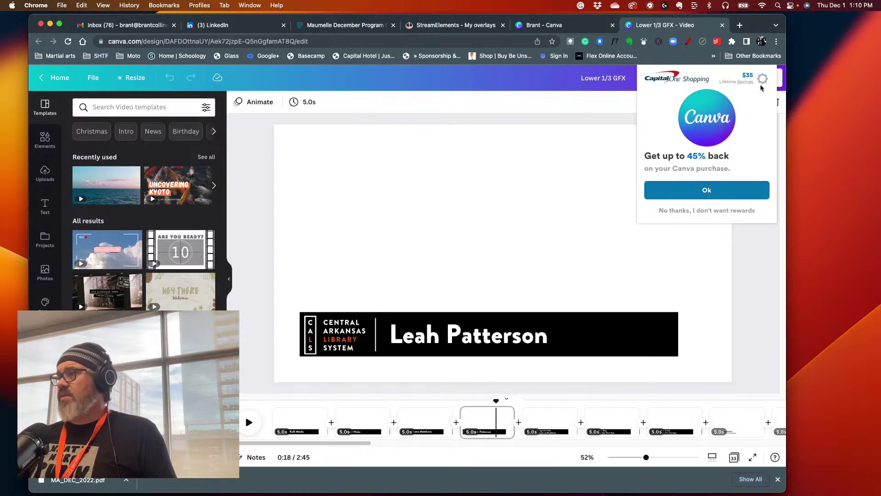
pyautogui.click(673, 212)
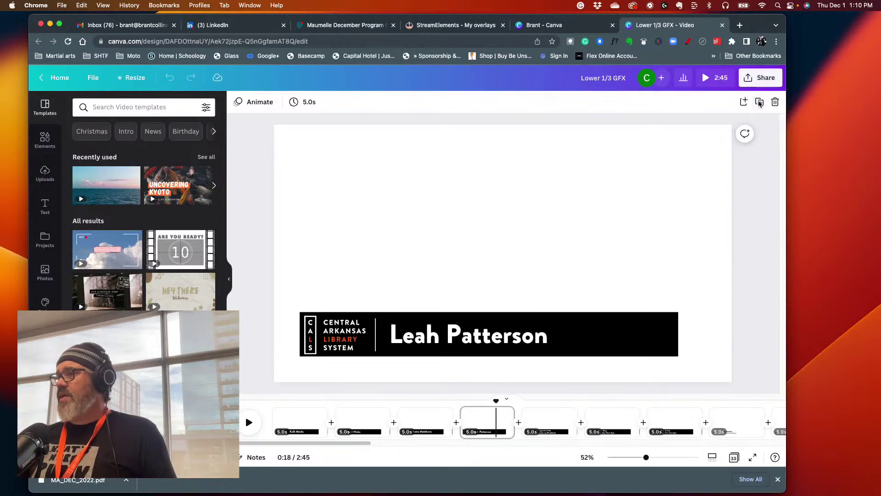
pyautogui.click(760, 102)
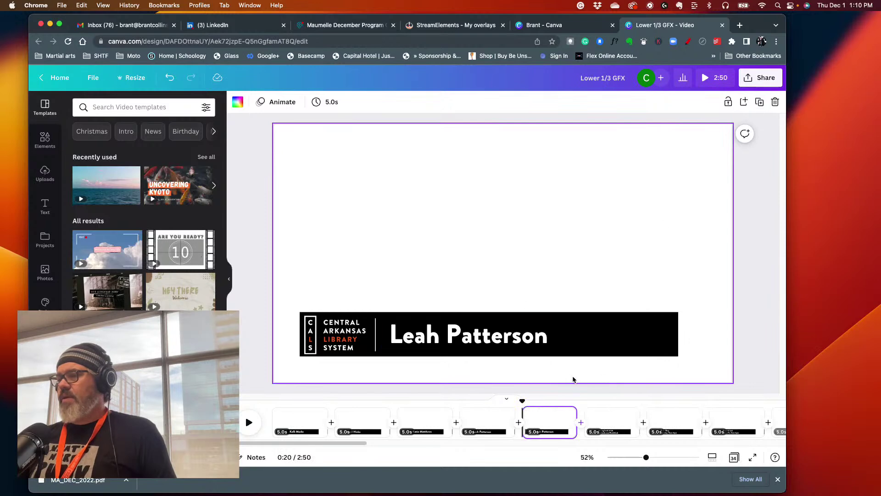
# - Overwrite the copied page's name text with the new person's full name and begin a second line
pyautogui.click(495, 338)
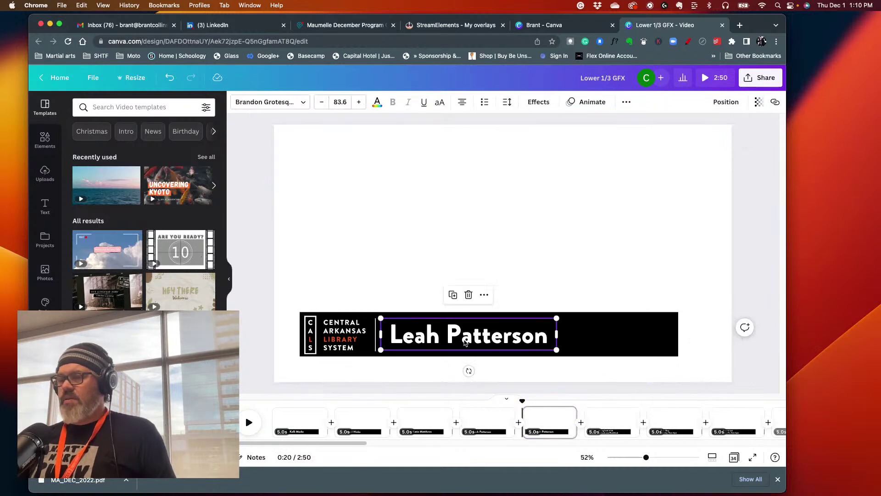
pyautogui.doubleClick(465, 340)
pyautogui.click(401, 335)
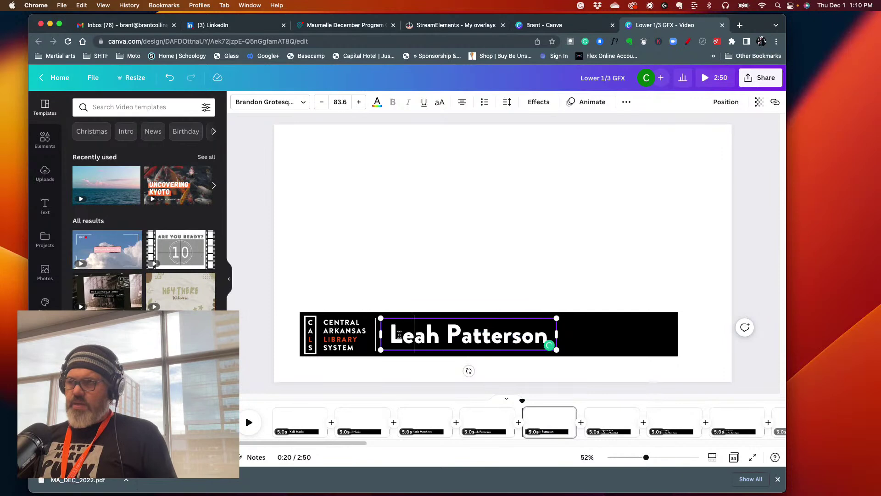
pyautogui.moveTo(391, 335); pyautogui.dragTo(544, 338)
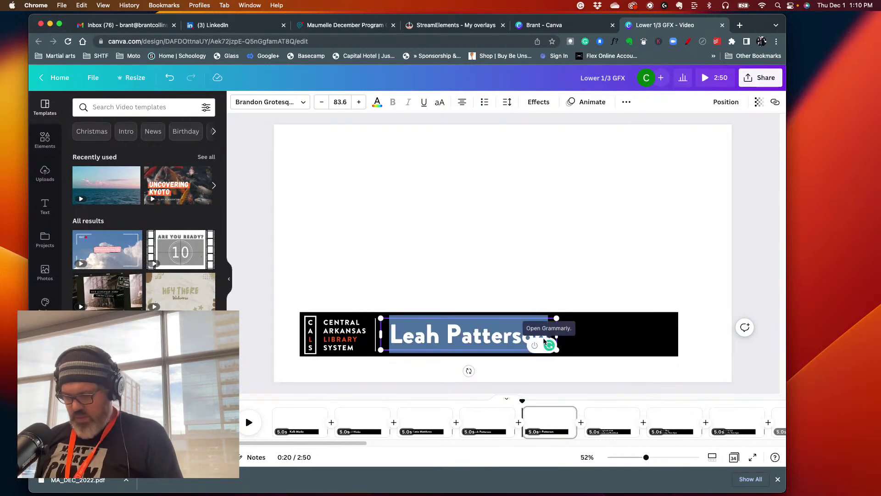
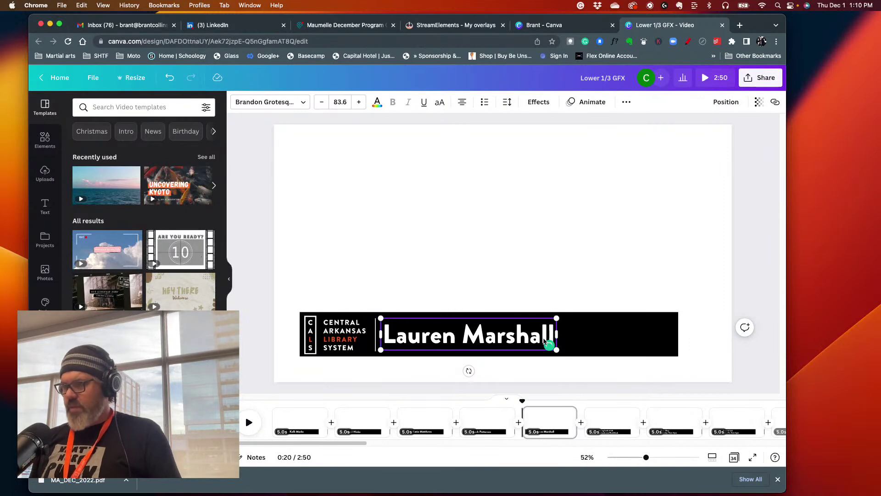
pyautogui.press('Return')
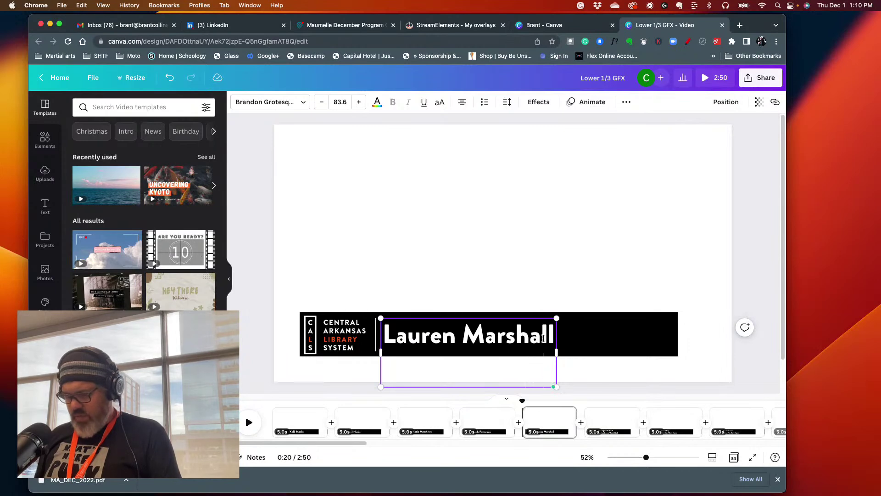
# - Enter 'Education Program Specialist, Arkansas Game and Fish', widen the text box, and shrink the title text
pyautogui.scroll(-2, 543, 338)
pyautogui.write('Sp')
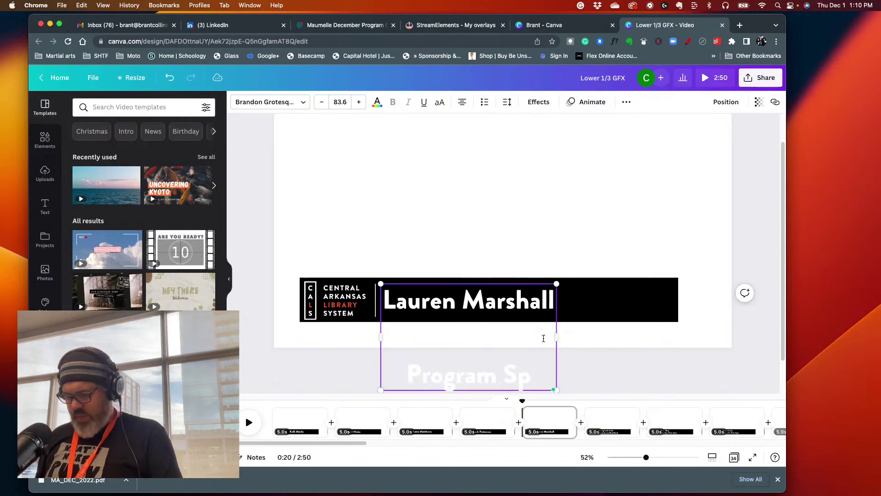
pyautogui.write('eci')
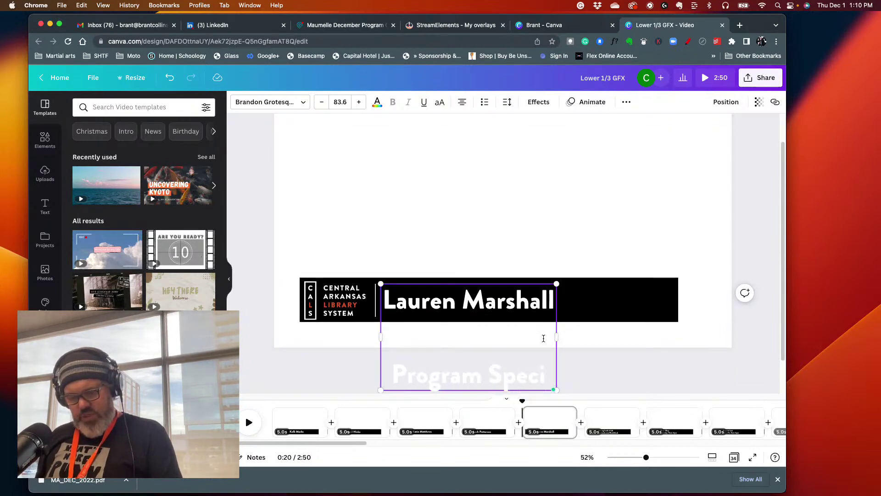
pyautogui.write('alist,')
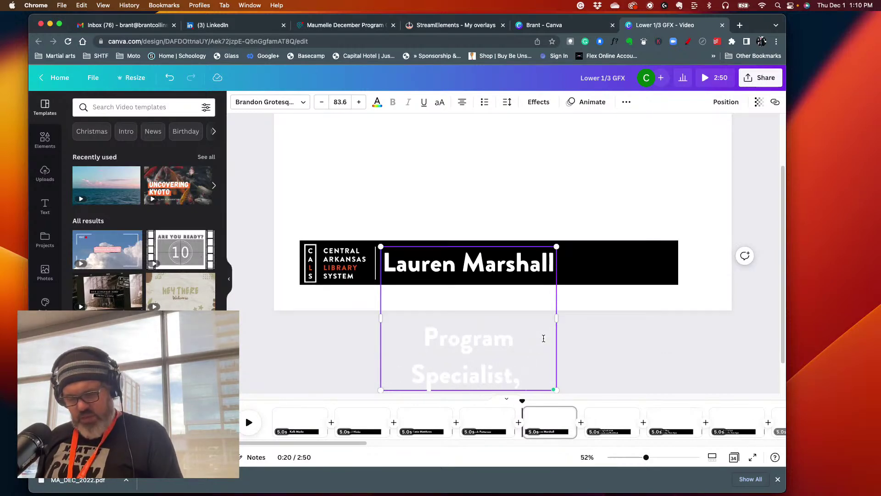
pyautogui.write(' Arkan')
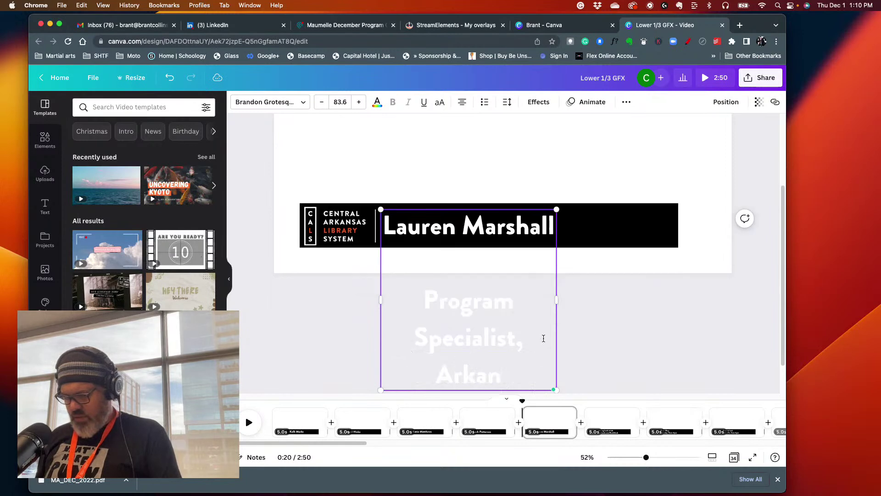
pyautogui.write('sas Game')
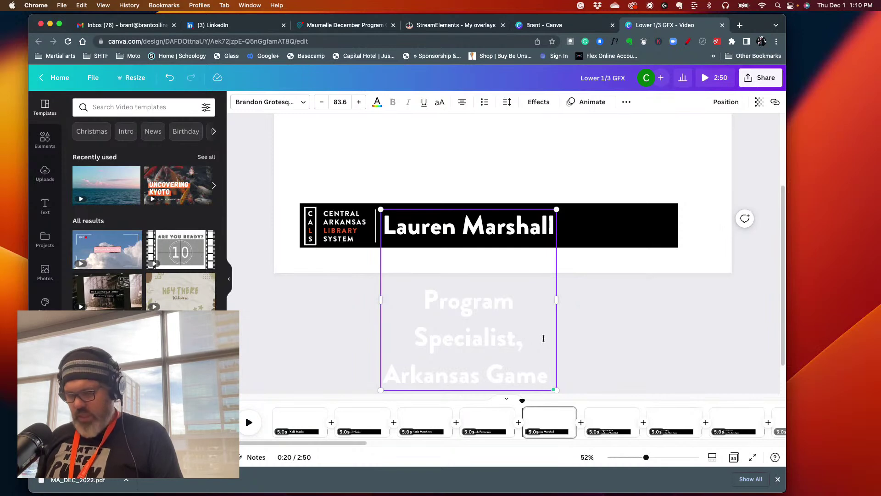
pyautogui.write(' and')
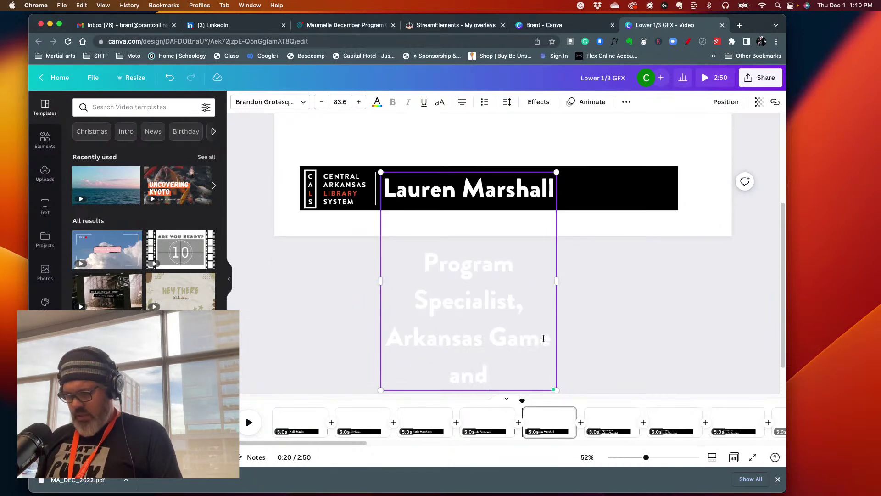
pyautogui.write(' Fish')
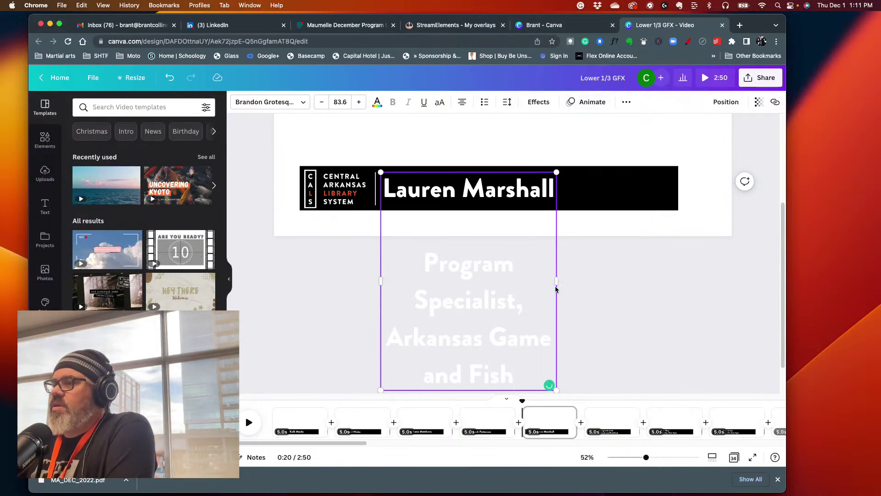
pyautogui.moveTo(558, 283)
pyautogui.mouseDown()
pyautogui.moveTo(590, 262)
pyautogui.moveTo(567, 281)
pyautogui.mouseUp()
pyautogui.moveTo(513, 370); pyautogui.dragTo(408, 242)
pyautogui.click(324, 102)
pyautogui.click(324, 102)
# - Shrink the job title's font size step by step down to 21.6
pyautogui.click(324, 102)
pyautogui.click(324, 102)
pyautogui.click(324, 102)
pyautogui.click(324, 102)
pyautogui.click(323, 102)
pyautogui.click(324, 101)
pyautogui.click(323, 102)
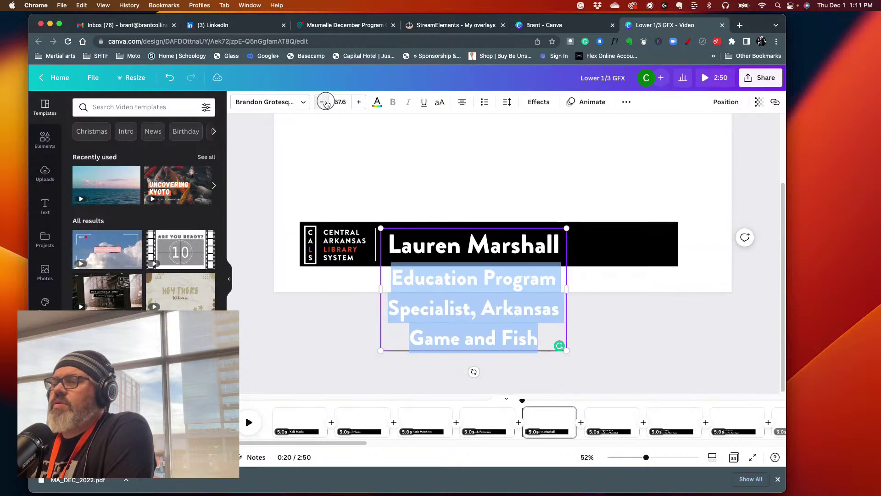
pyautogui.click(324, 102)
pyautogui.click(324, 102)
pyautogui.click(324, 102)
pyautogui.click(324, 102)
pyautogui.click(325, 103)
pyautogui.click(325, 102)
pyautogui.click(325, 102)
pyautogui.click(326, 102)
pyautogui.click(326, 103)
pyautogui.click(325, 102)
pyautogui.click(325, 102)
pyautogui.click(325, 102)
pyautogui.click(326, 102)
pyautogui.click(326, 102)
pyautogui.click(325, 102)
pyautogui.click(325, 102)
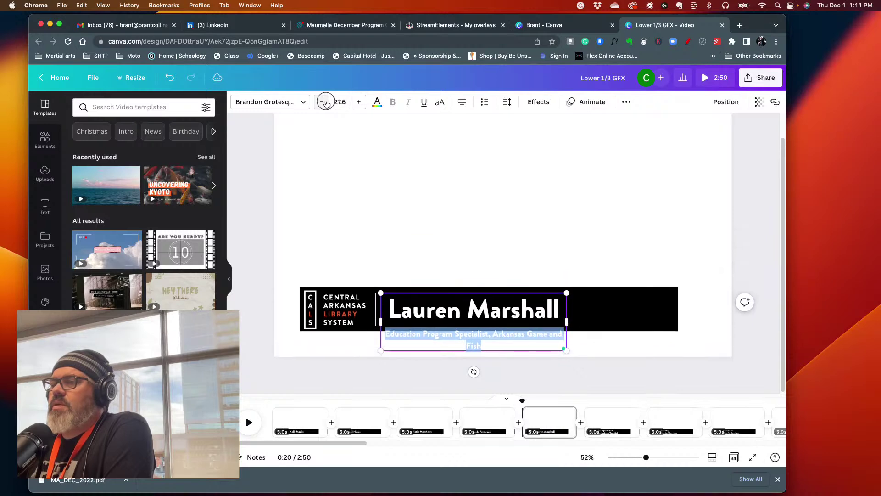
pyautogui.click(325, 102)
pyautogui.click(325, 103)
pyautogui.click(326, 102)
pyautogui.click(325, 102)
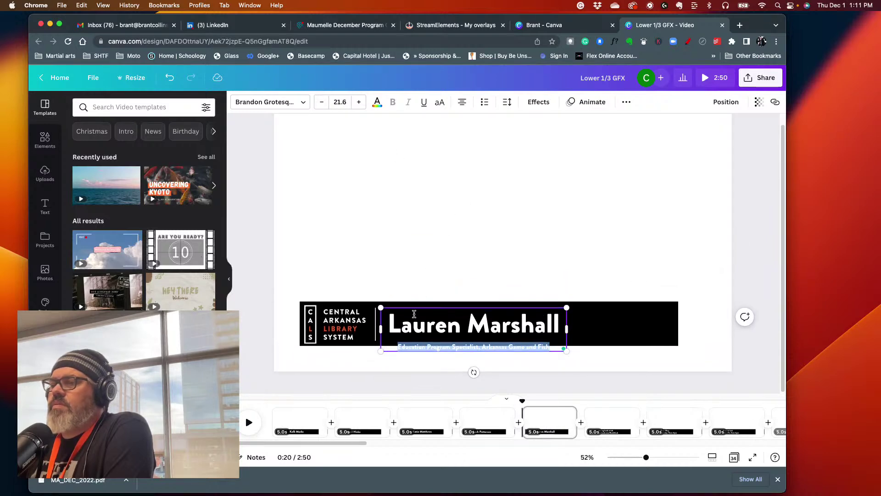
# - Nudge the name and title group, left-align the job title, and narrow the text box
pyautogui.click(390, 218)
pyautogui.moveTo(413, 331); pyautogui.dragTo(543, 363)
pyautogui.click(414, 353)
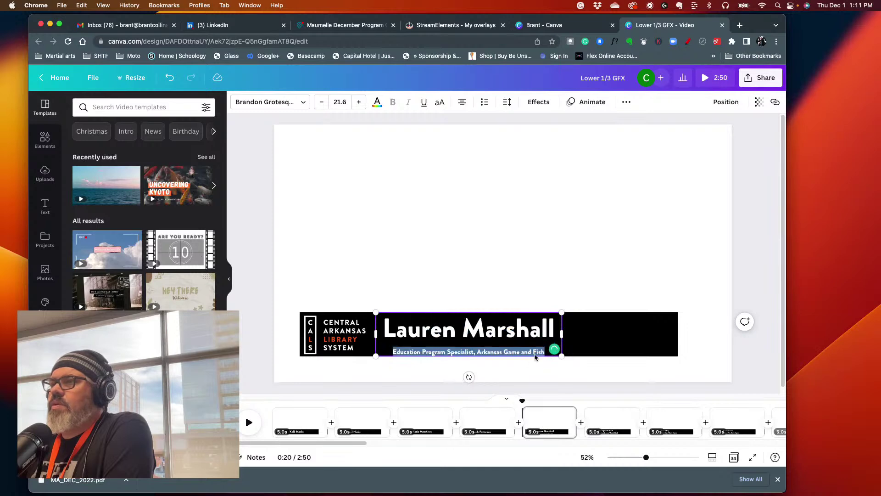
pyautogui.click(464, 106)
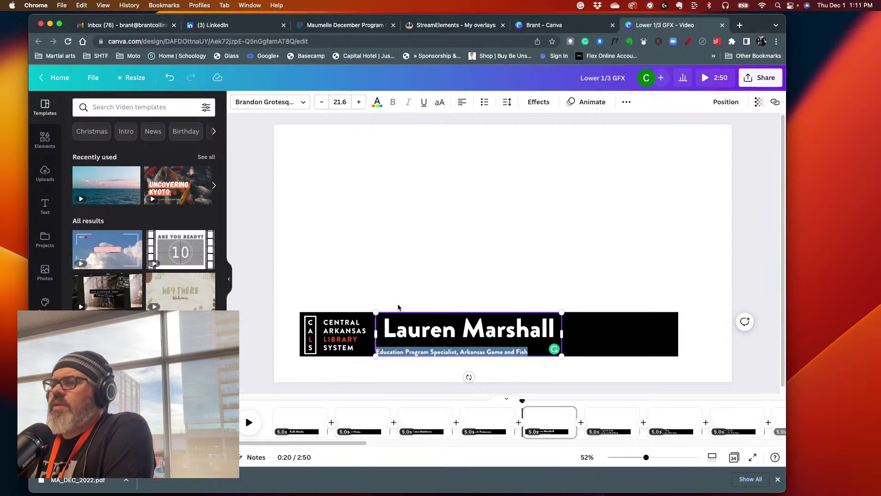
pyautogui.moveTo(376, 334); pyautogui.dragTo(385, 334)
# - Reselect the job title line and fine-tune its font size to 24.6
pyautogui.tripleClick(434, 333)
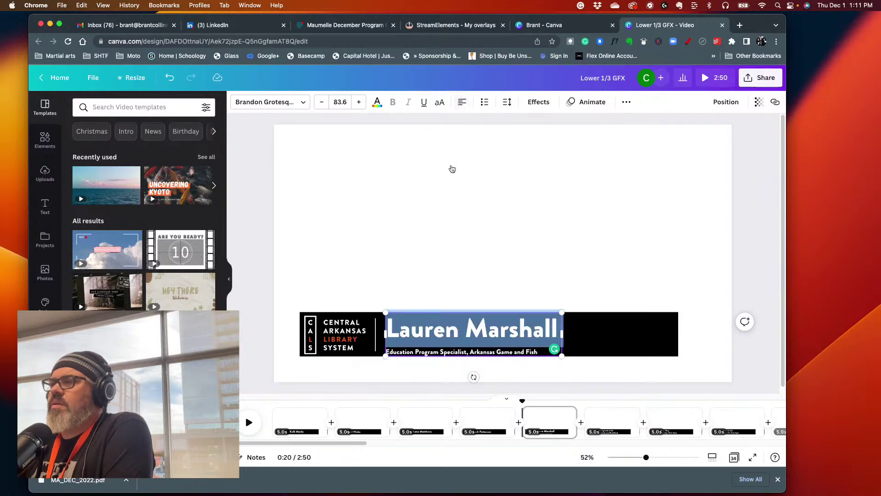
pyautogui.click(425, 269)
pyautogui.click(406, 353)
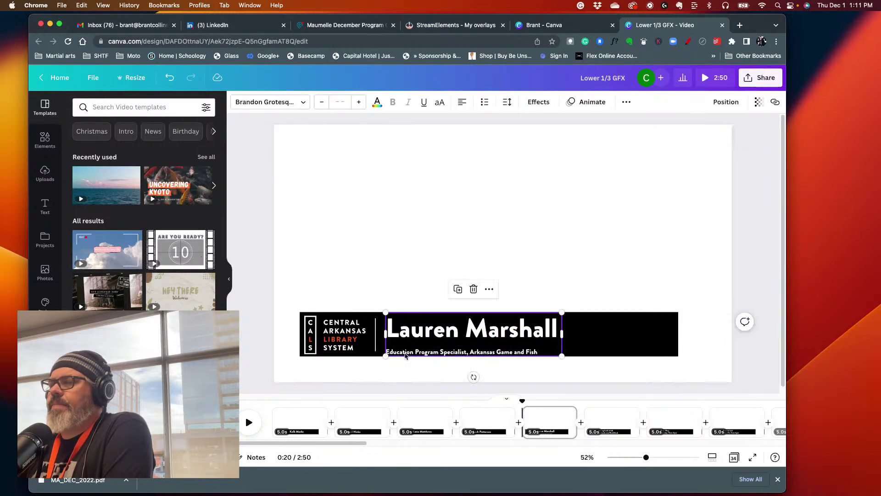
pyautogui.tripleClick(405, 354)
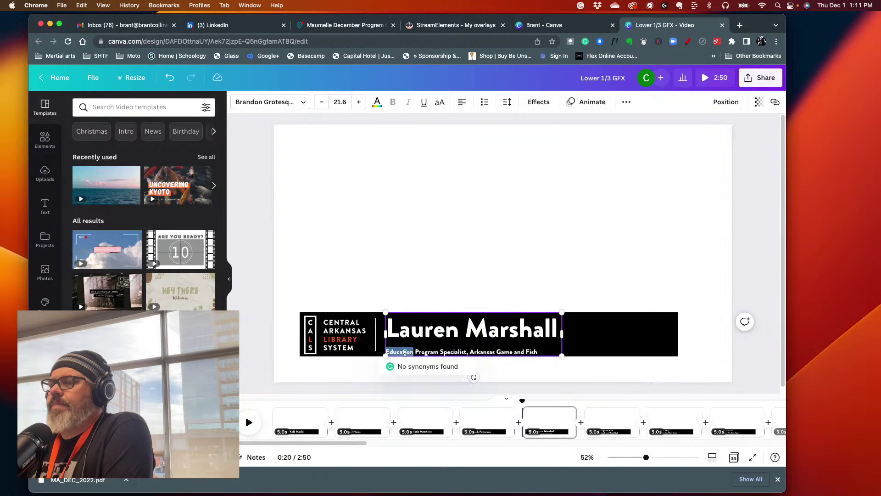
pyautogui.click(359, 102)
pyautogui.click(358, 102)
pyautogui.click(358, 101)
pyautogui.click(359, 102)
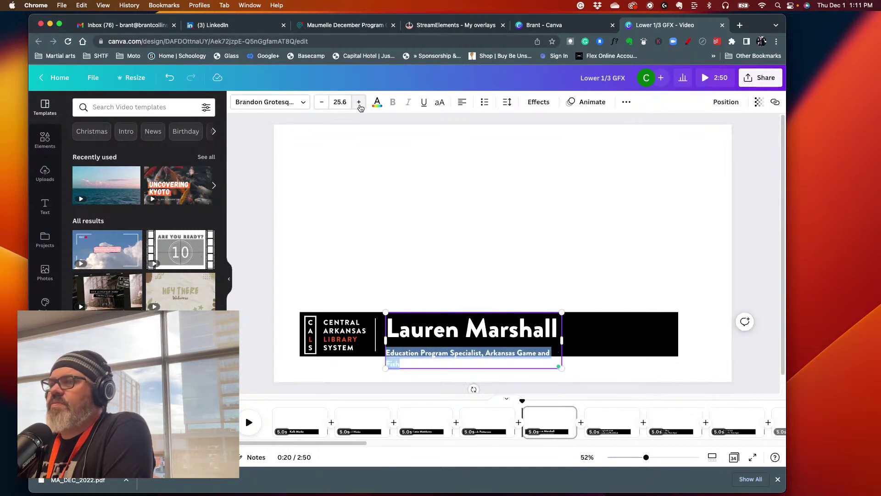
pyautogui.click(322, 102)
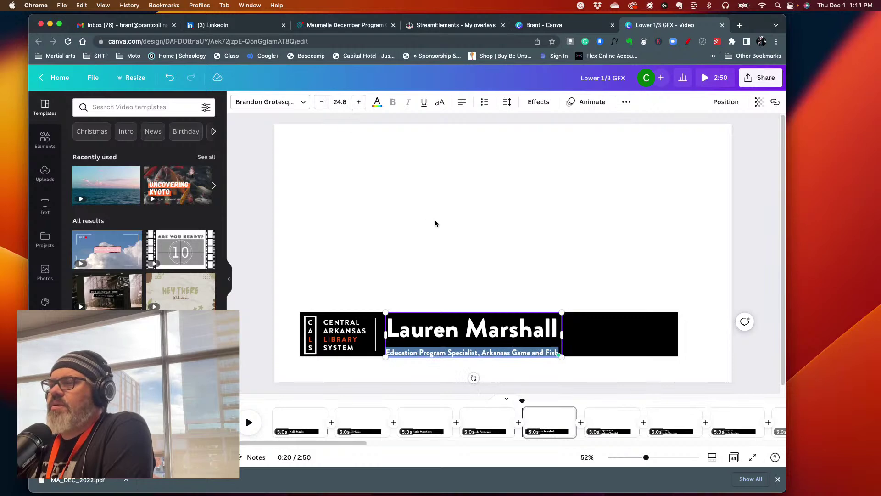
pyautogui.click(506, 101)
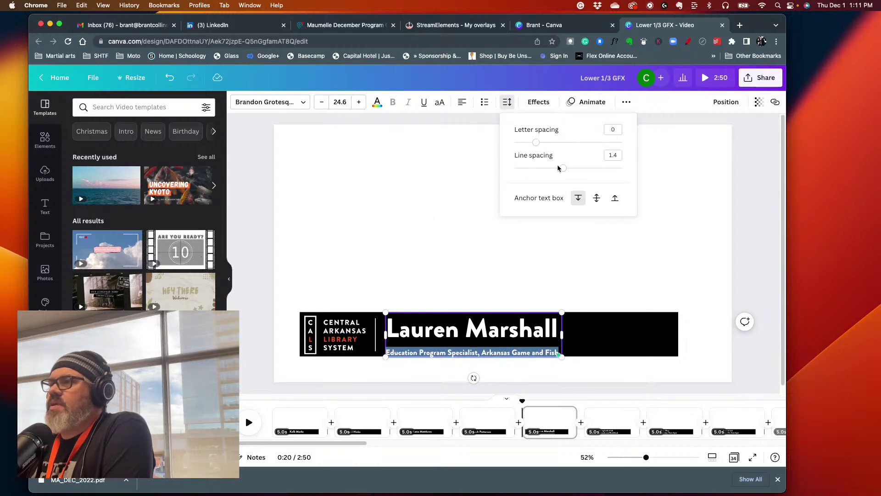
# - Tighten the text's line spacing to about 0.97
pyautogui.moveTo(560, 170); pyautogui.dragTo(491, 185)
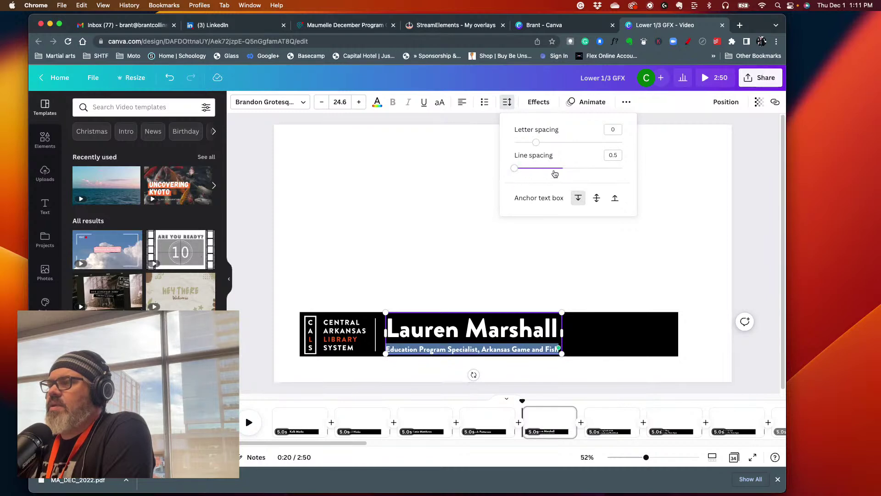
pyautogui.click(453, 209)
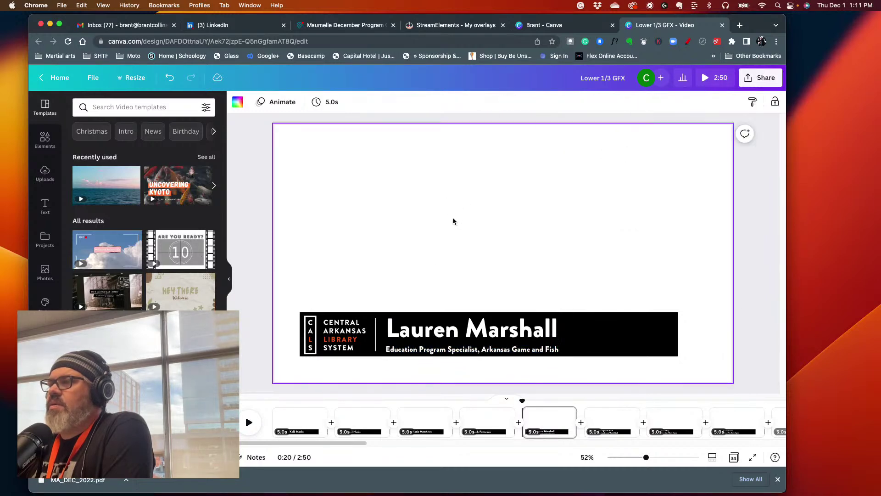
pyautogui.click(422, 335)
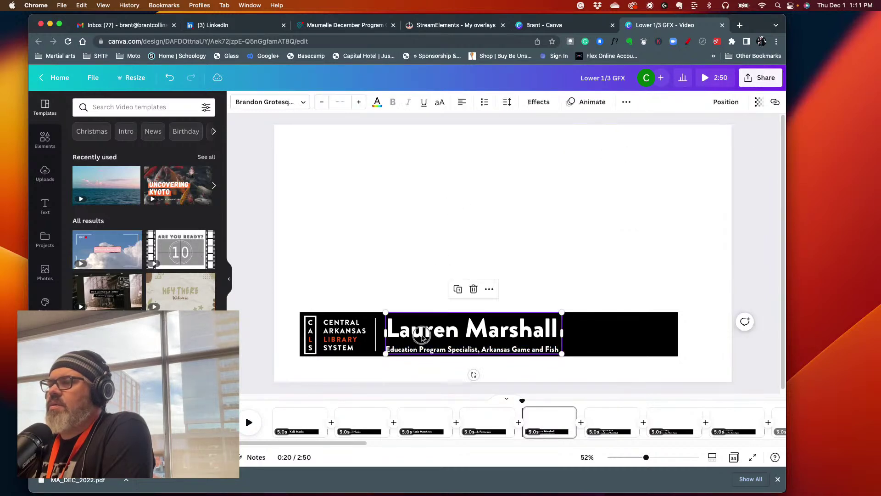
pyautogui.click(476, 336)
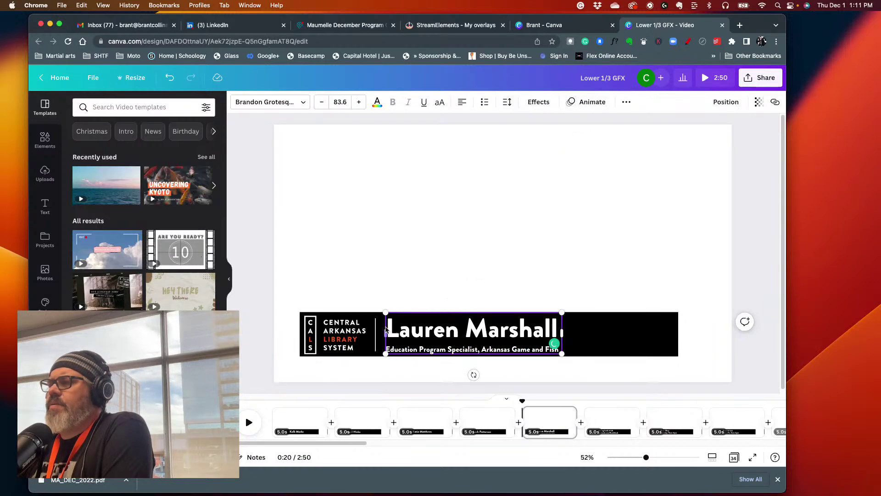
pyautogui.moveTo(388, 328); pyautogui.dragTo(551, 358)
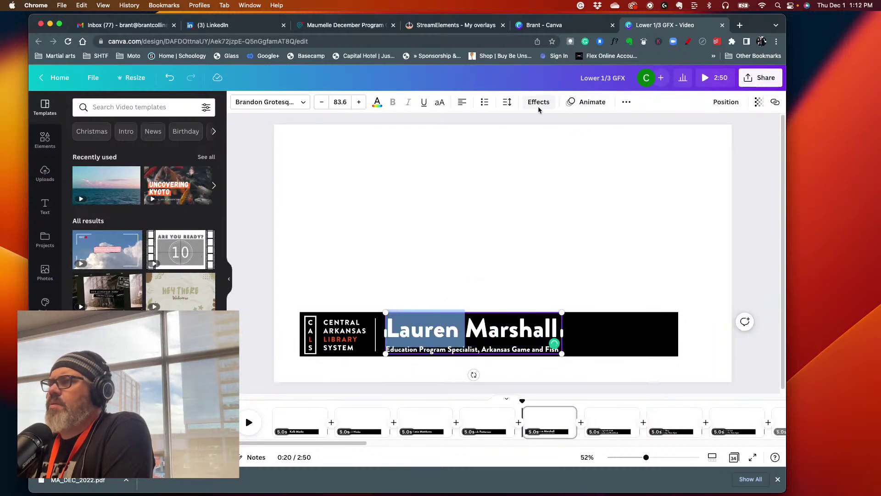
pyautogui.tripleClick(501, 350)
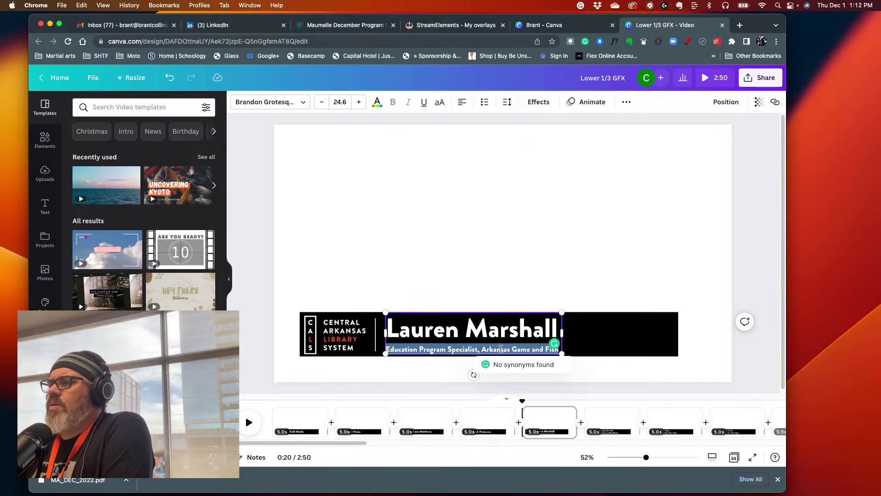
pyautogui.click(501, 346)
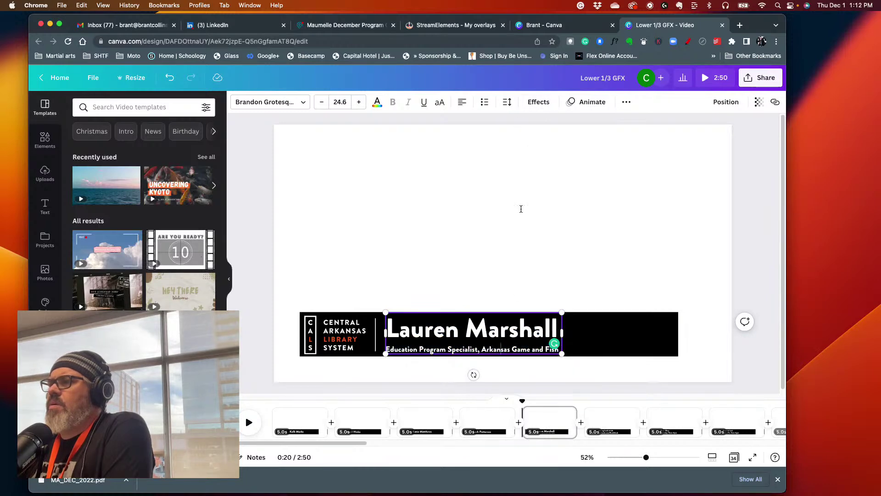
pyautogui.click(470, 283)
# - Reduce line spacing further to 0.84 and nudge the name and title slightly left and down
pyautogui.click(454, 333)
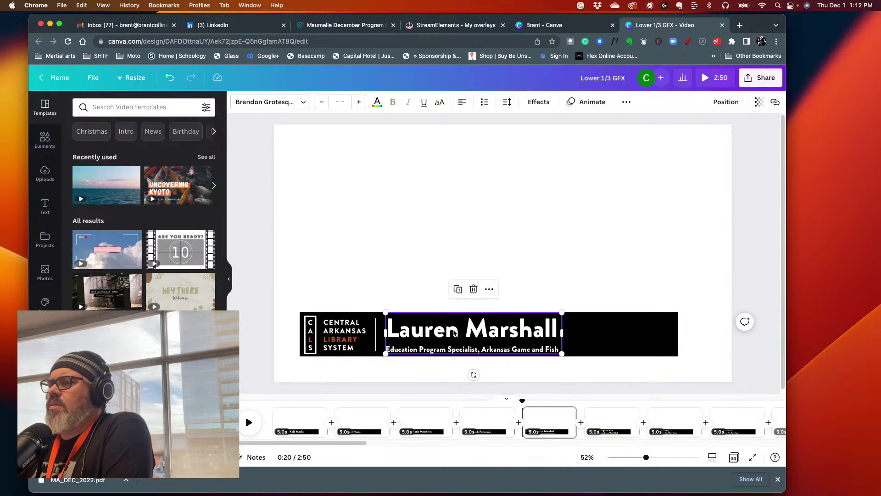
pyautogui.click(507, 105)
pyautogui.moveTo(567, 170); pyautogui.dragTo(535, 172)
pyautogui.click(429, 249)
pyautogui.moveTo(420, 334); pyautogui.dragTo(415, 339)
pyautogui.click(530, 249)
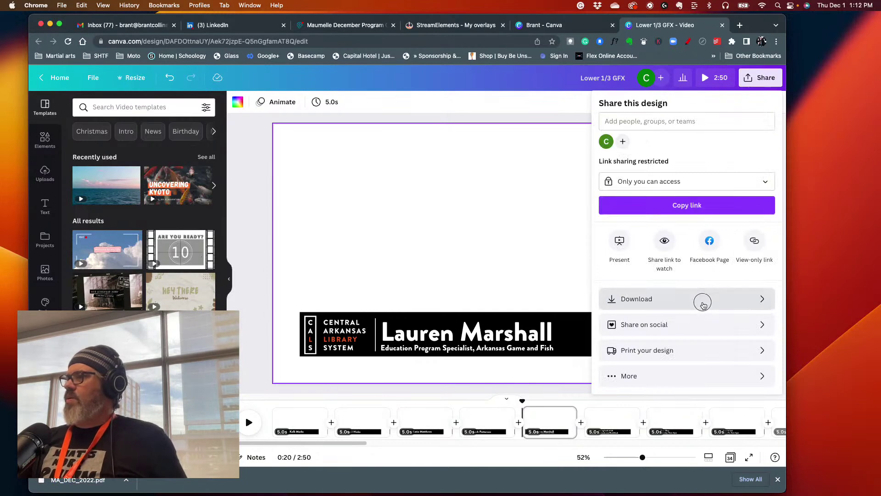
# - Download the Lower 1/3 GFX design as a 1,920 × 1,080 PNG file
pyautogui.click(703, 299)
pyautogui.click(739, 142)
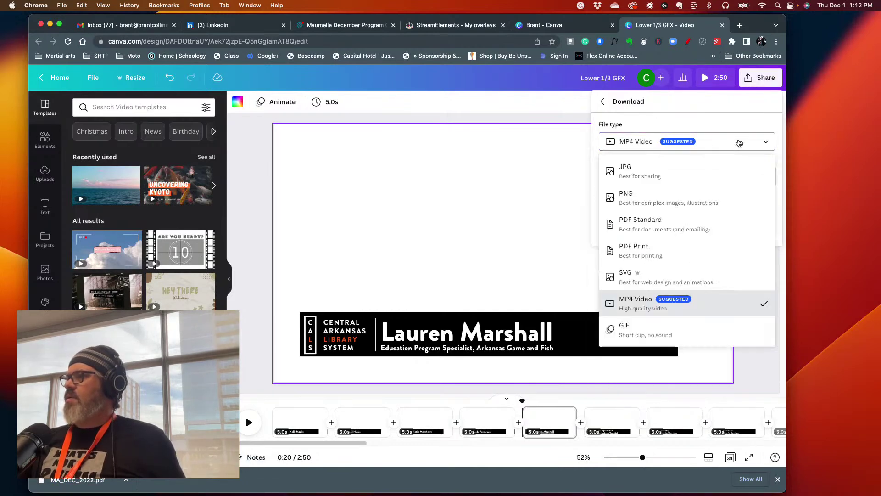
pyautogui.click(647, 202)
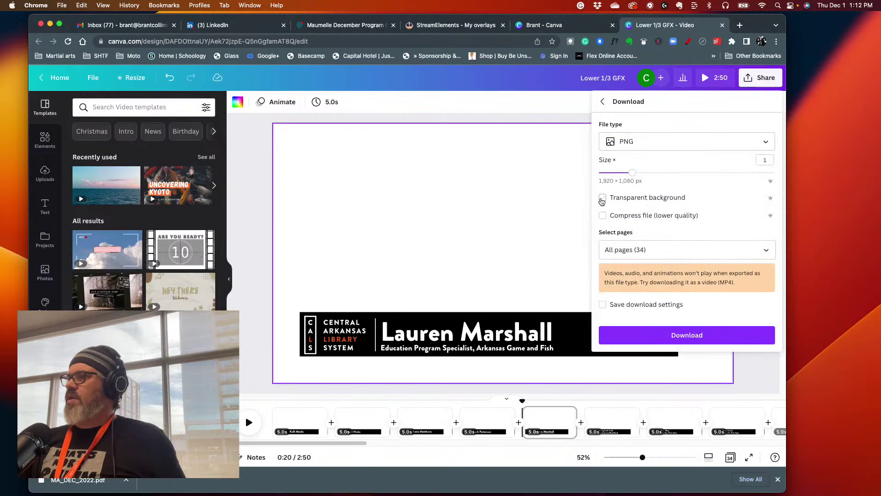
pyautogui.click(656, 339)
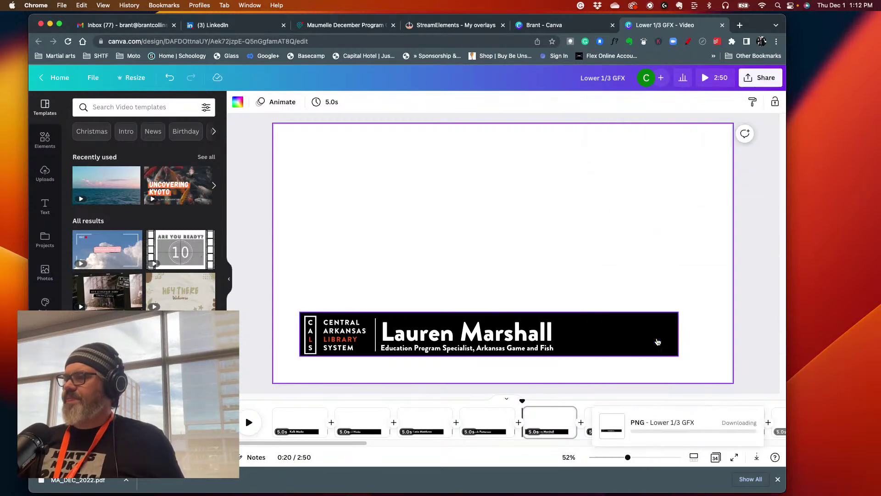
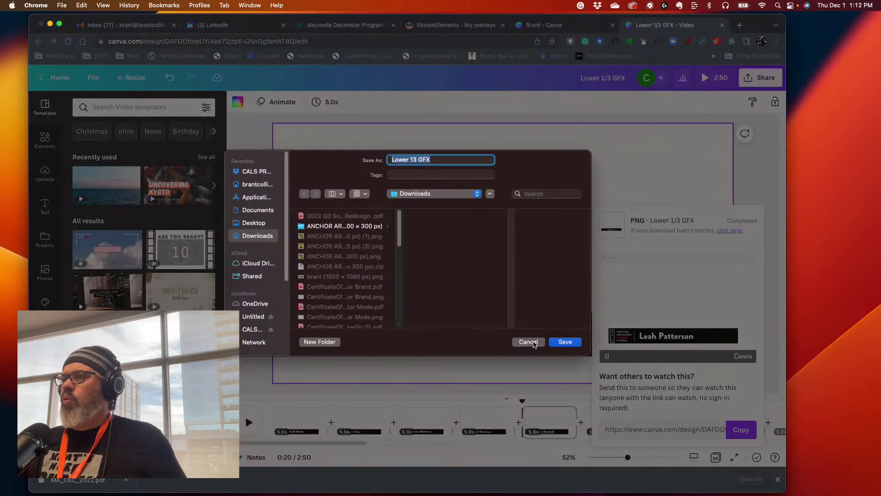
# - Set up a PNG download of only the current page, Page 5
pyautogui.click(532, 343)
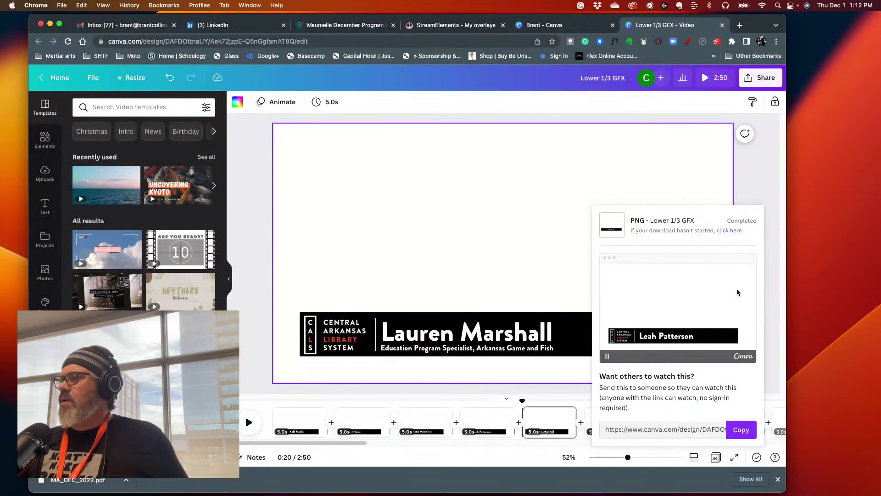
pyautogui.click(689, 174)
pyautogui.click(750, 81)
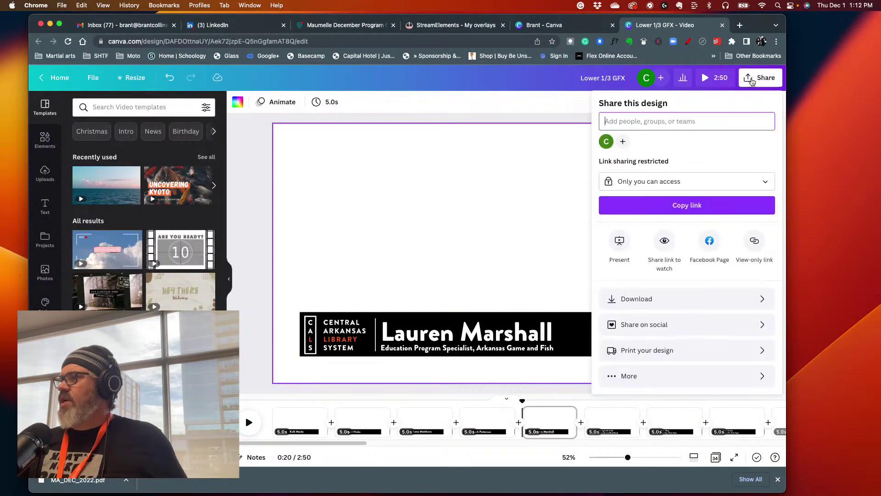
pyautogui.click(664, 305)
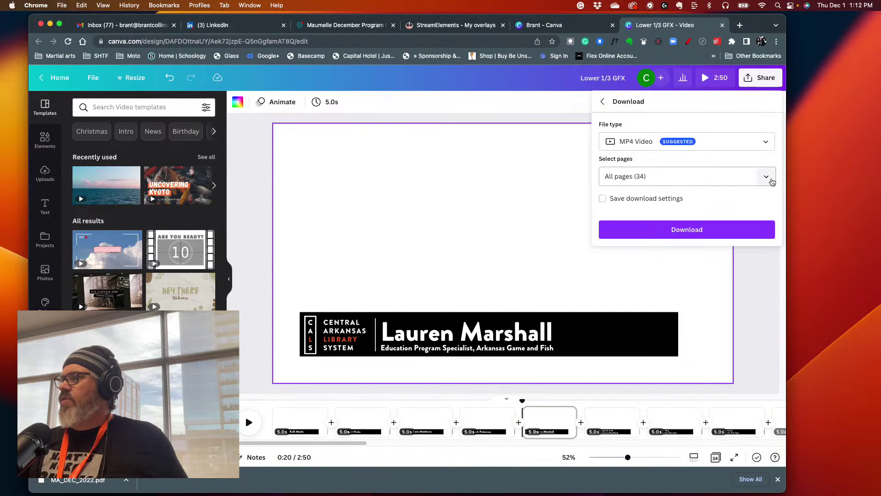
pyautogui.click(773, 182)
pyautogui.click(761, 204)
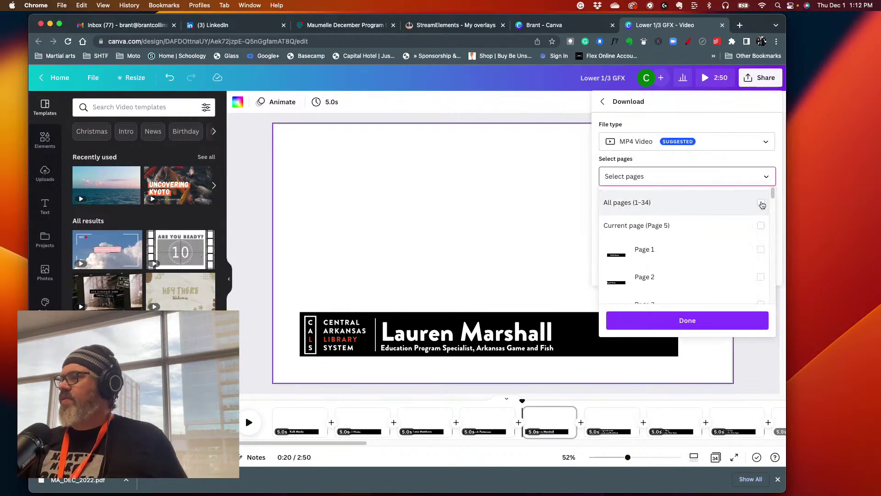
pyautogui.click(761, 225)
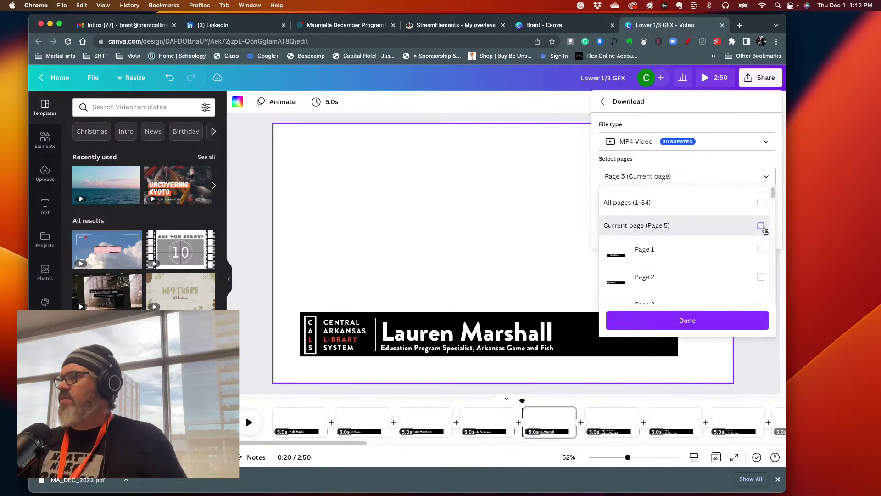
pyautogui.click(658, 146)
pyautogui.click(625, 143)
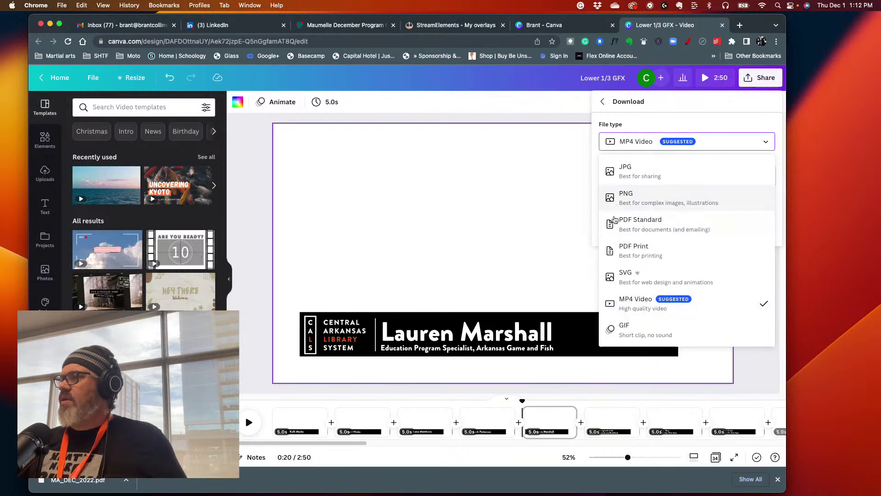
pyautogui.click(615, 206)
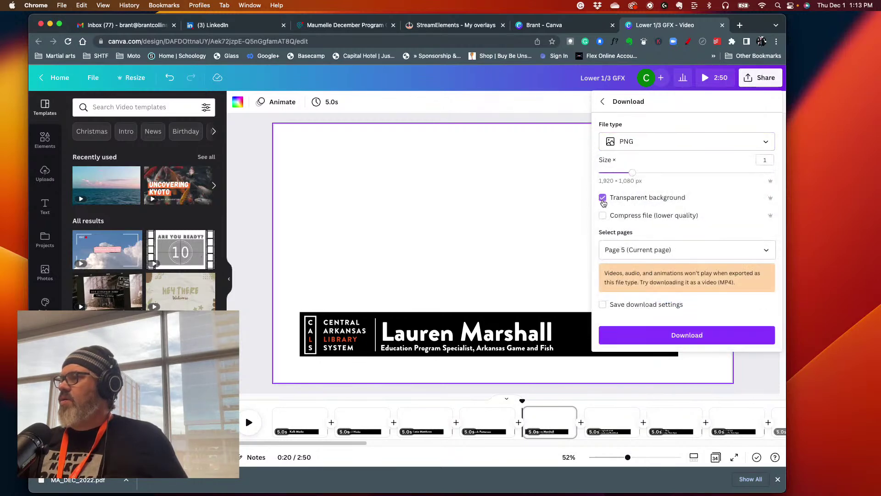
# - Save the PNG as Lower 13 GFX into CALS Video Projects/Bird Watching Kit
pyautogui.click(686, 334)
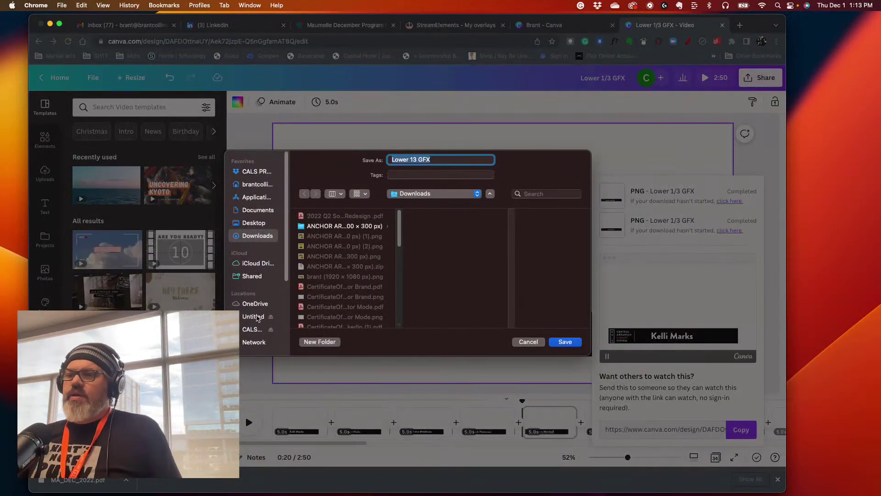
pyautogui.click(252, 330)
pyautogui.scroll(-2, 329, 298)
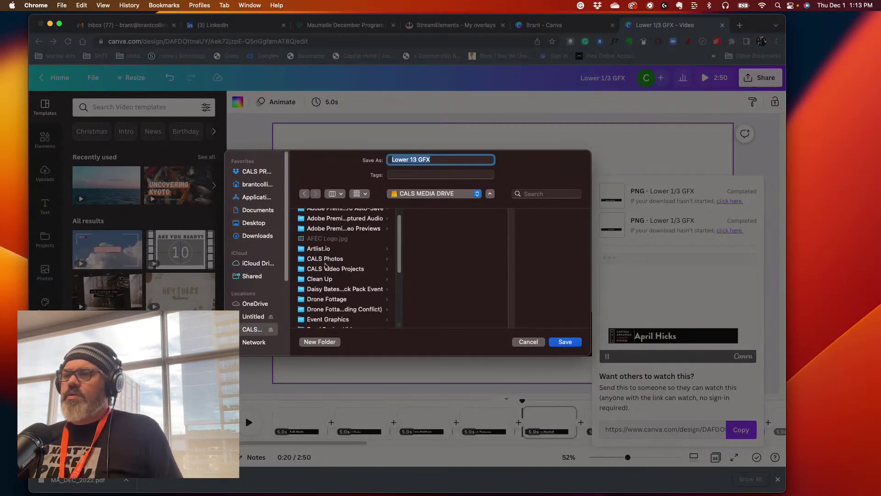
pyautogui.click(328, 269)
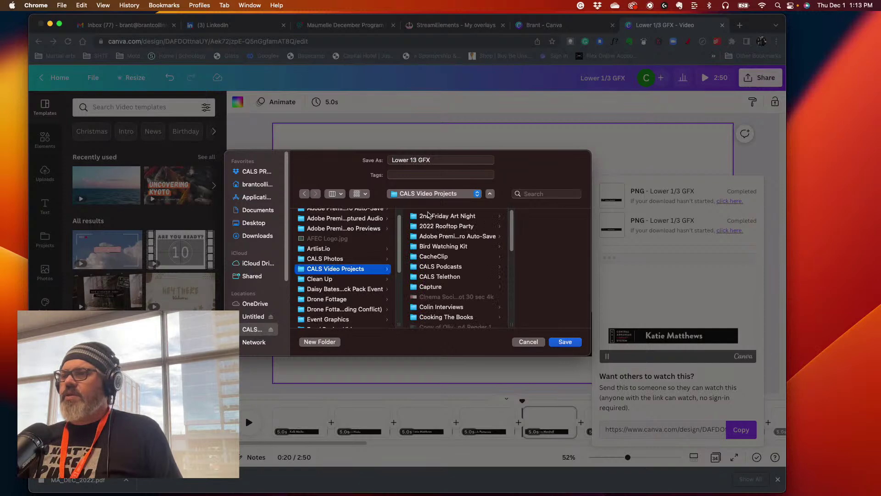
pyautogui.click(438, 247)
pyautogui.click(565, 342)
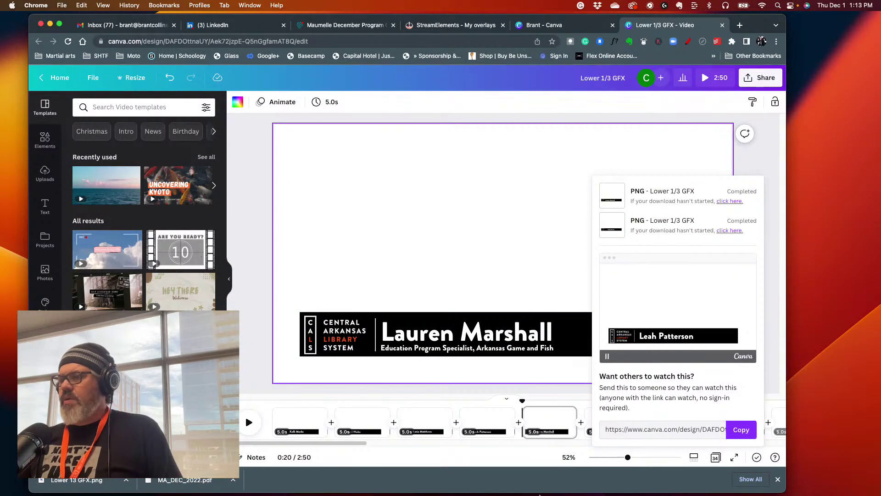
# - Switch to DaVinci Resolve and open the Fletcher Bubble Machine project
pyautogui.moveTo(569, 493)
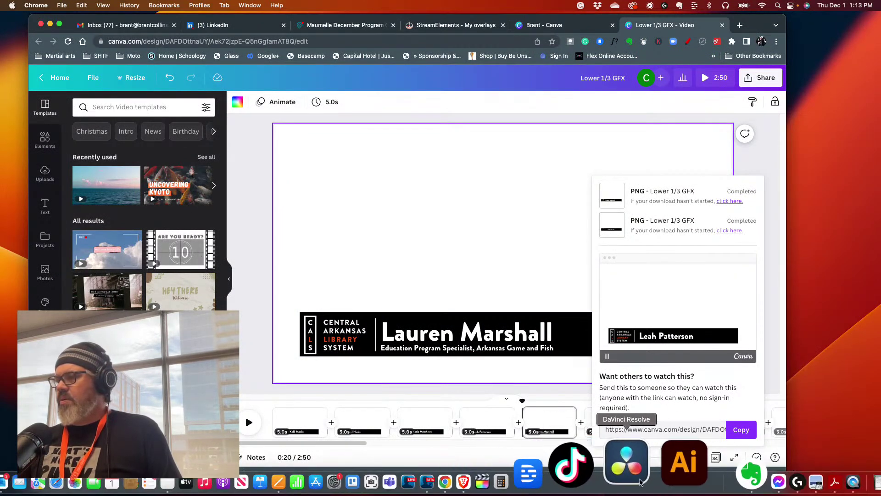
pyautogui.click(640, 481)
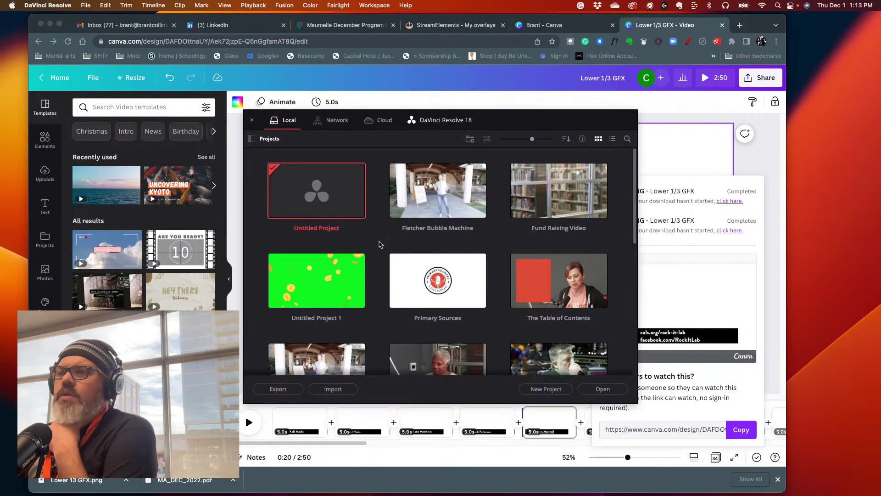
pyautogui.doubleClick(426, 204)
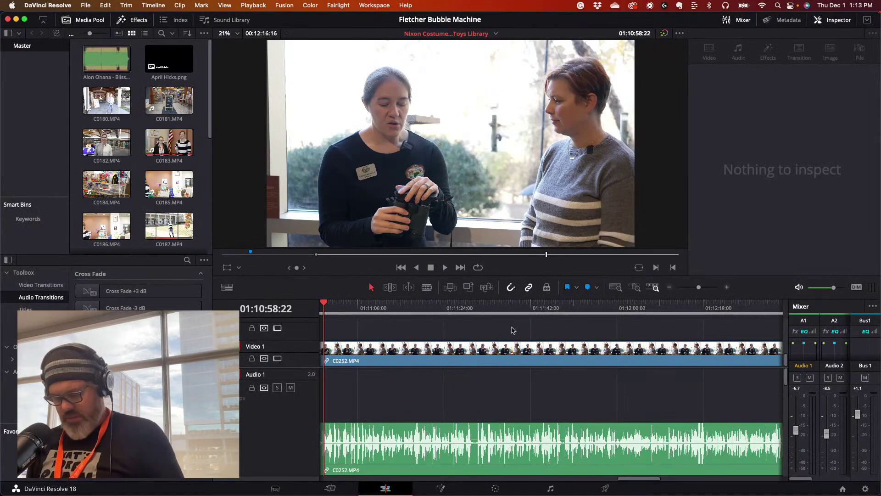
# - Scrub and play the edit, parking the playhead at 01:09:53:17
pyautogui.moveTo(324, 305); pyautogui.dragTo(549, 316)
pyautogui.moveTo(698, 286); pyautogui.dragTo(690, 290)
pyautogui.moveTo(590, 307)
pyautogui.mouseDown()
pyautogui.moveTo(573, 309)
pyautogui.moveTo(588, 308)
pyautogui.mouseUp()
pyautogui.press('space')
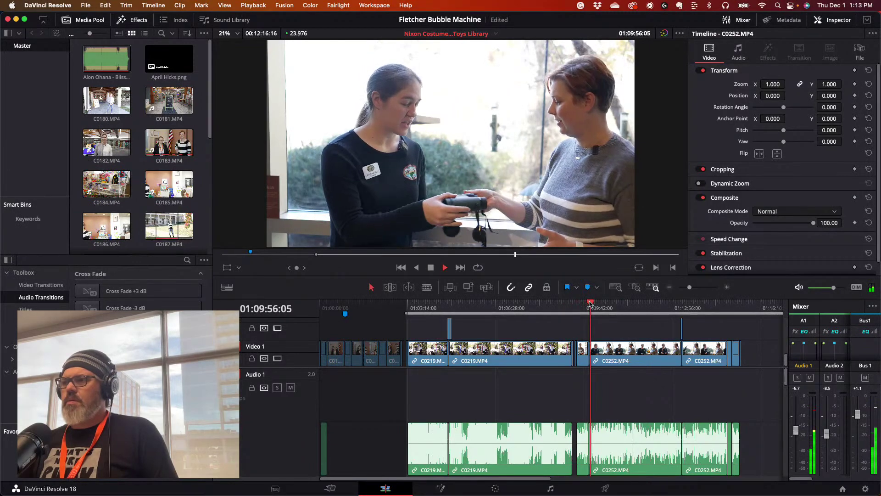
pyautogui.moveTo(589, 303); pyautogui.dragTo(578, 302)
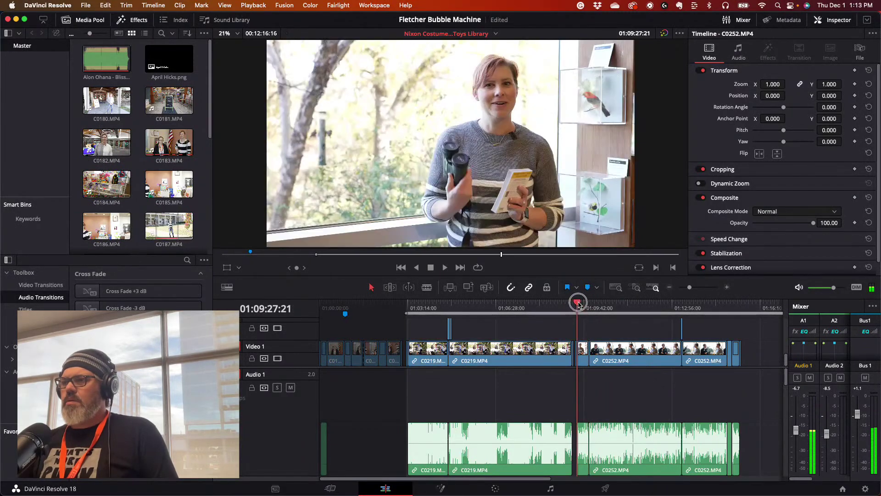
pyautogui.click(588, 304)
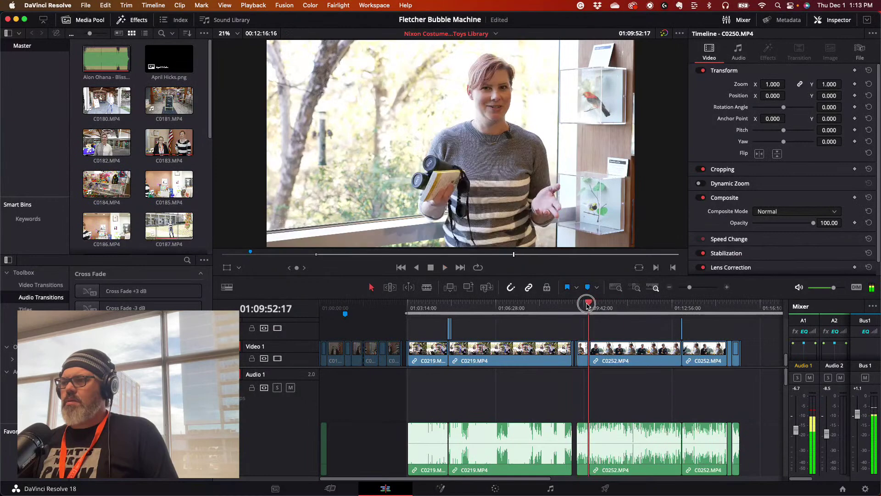
pyautogui.press('space')
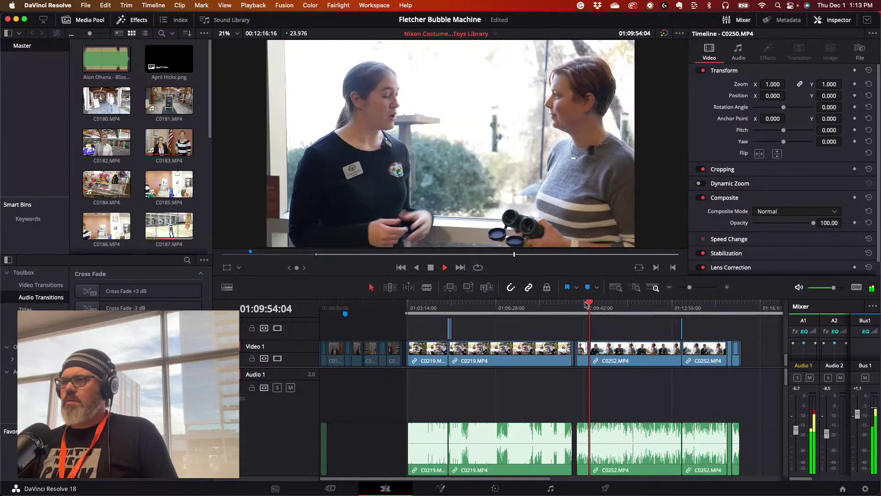
pyautogui.press('space')
pyautogui.click(588, 303)
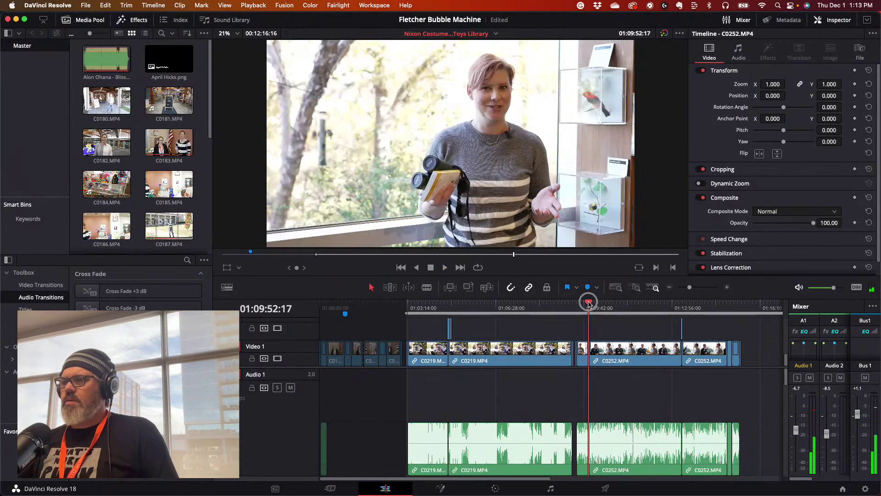
pyautogui.click(591, 303)
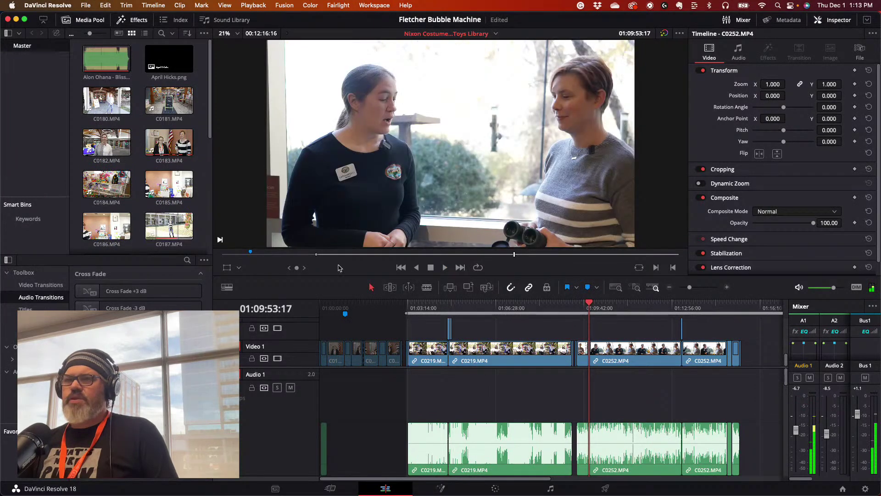
# - Import Lower 13 GFX.png from the Bird Watching Kit folder into the Media Pool
pyautogui.click(86, 6)
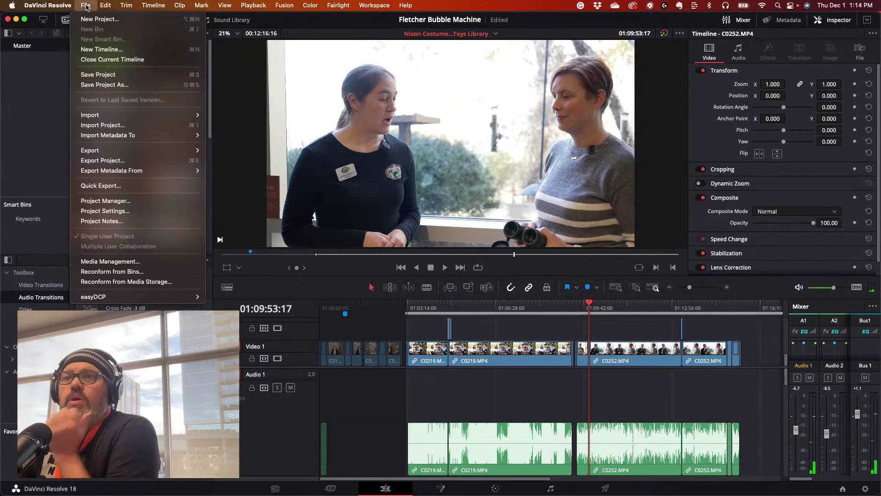
pyautogui.moveTo(174, 118)
pyautogui.click(225, 129)
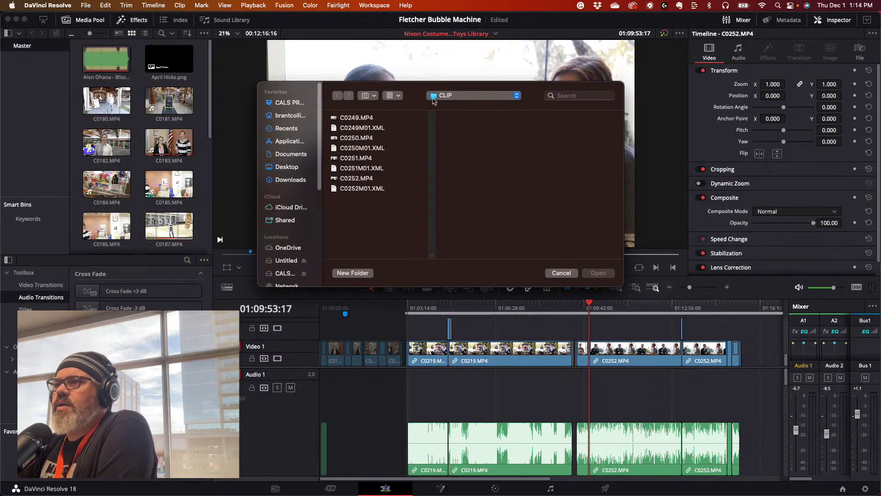
pyautogui.click(513, 97)
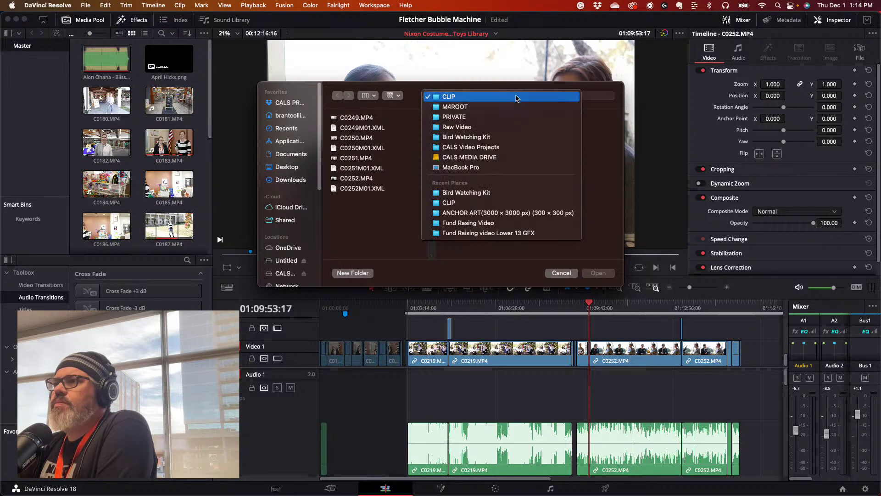
pyautogui.click(487, 138)
pyautogui.click(548, 118)
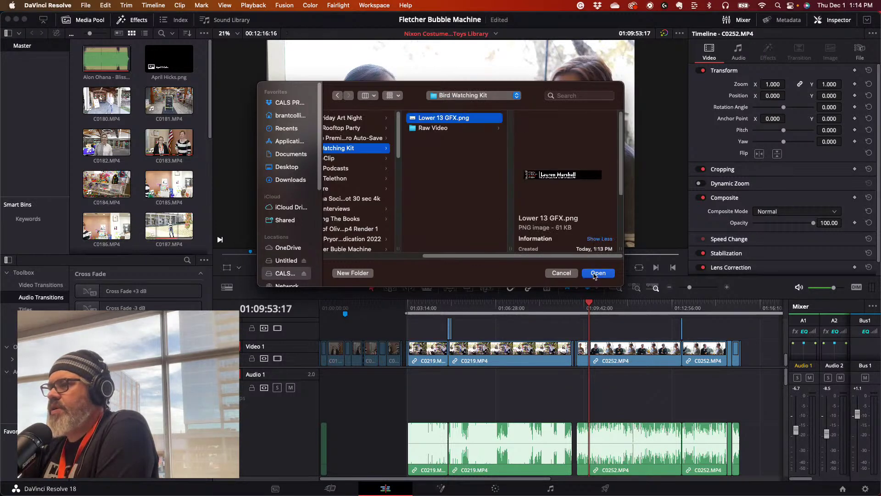
pyautogui.click(596, 273)
pyautogui.scroll(-15, 205, 147)
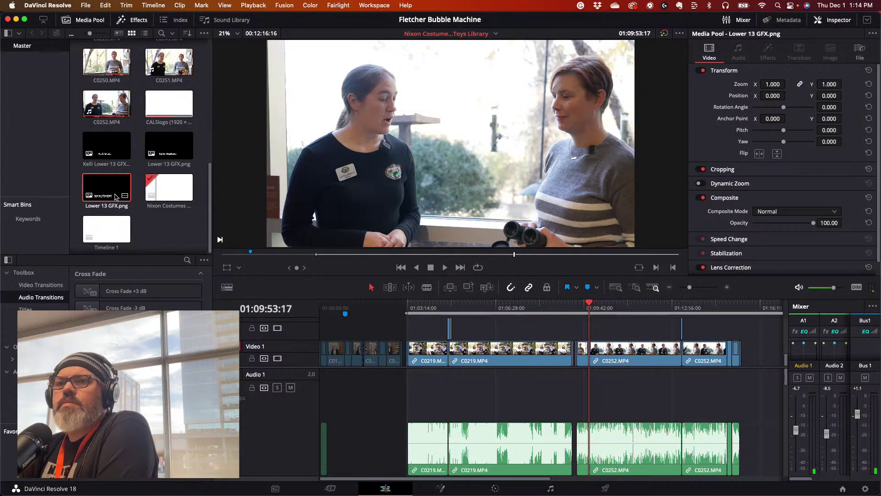
# - Place Lower 13 GFX.png on track V2 at the playhead, then zoom the timeline in
pyautogui.moveTo(104, 195); pyautogui.dragTo(594, 333)
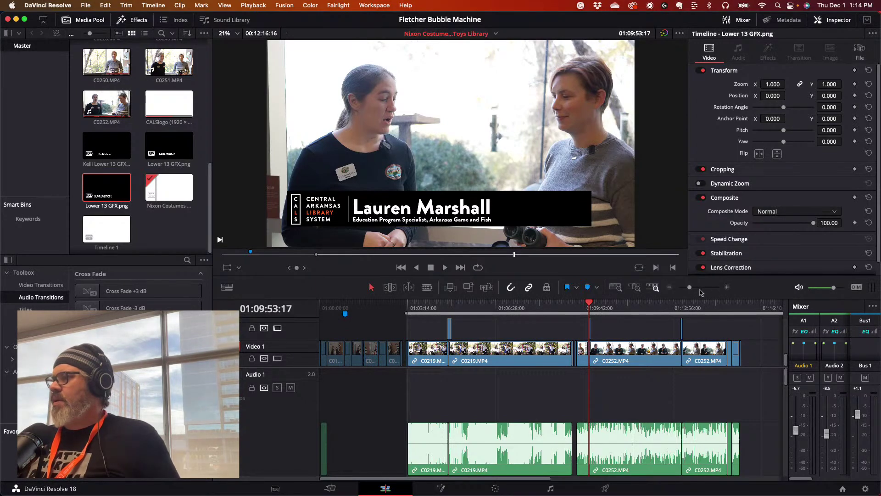
pyautogui.moveTo(690, 288); pyautogui.dragTo(694, 289)
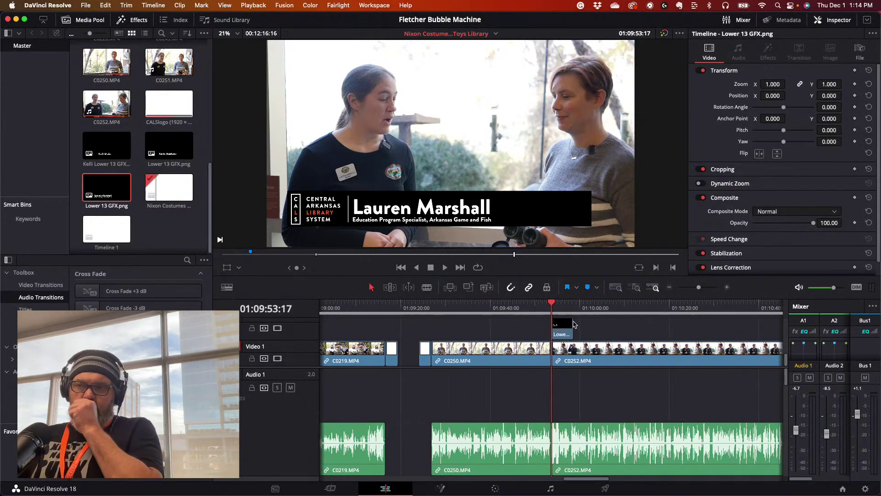
pyautogui.click(29, 287)
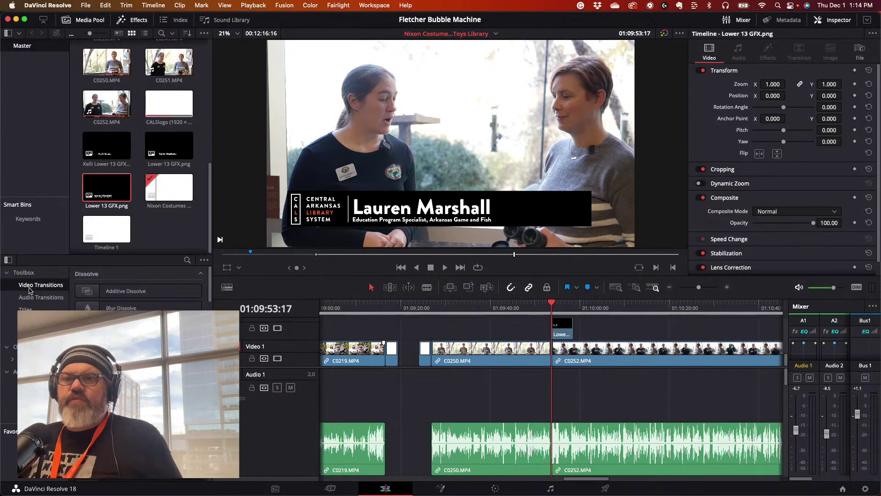
pyautogui.scroll(-1, 138, 308)
pyautogui.scroll(1, 137, 308)
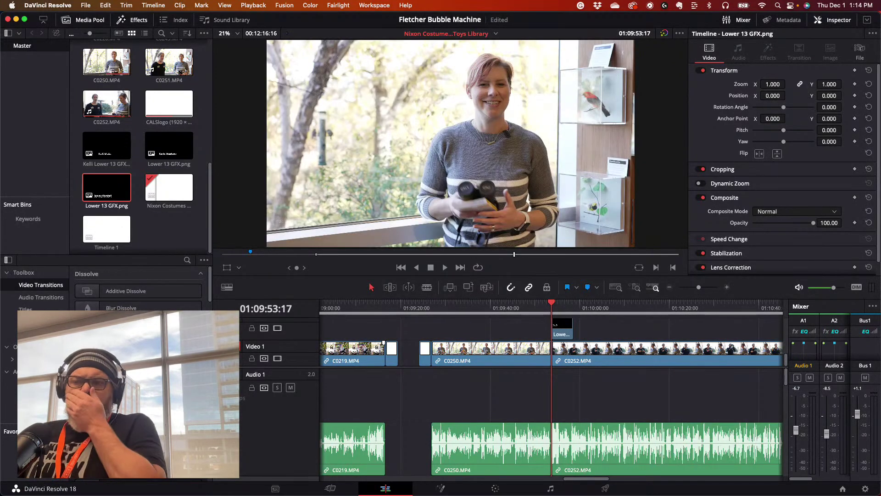
pyautogui.scroll(-5, 138, 289)
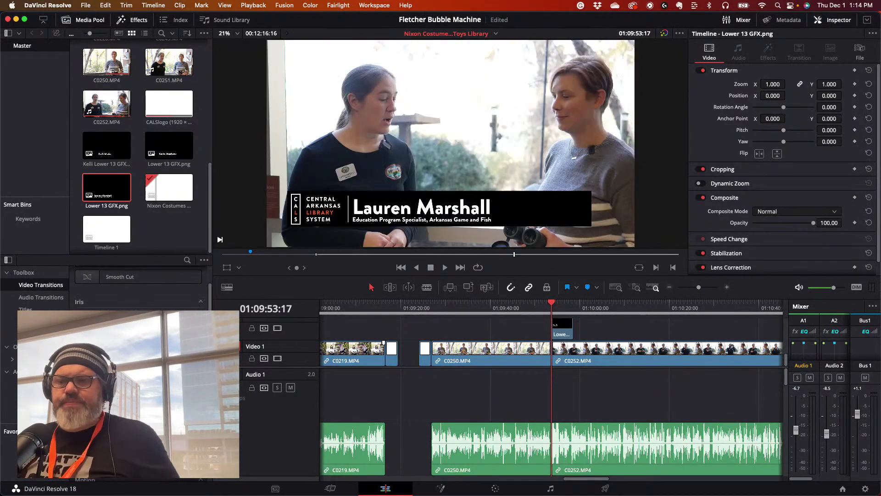
pyautogui.scroll(-2, 138, 289)
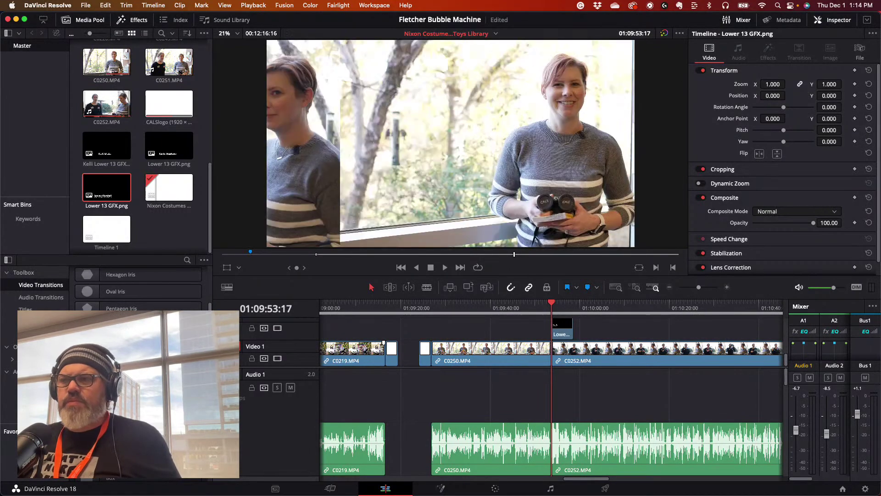
pyautogui.scroll(-4, 137, 289)
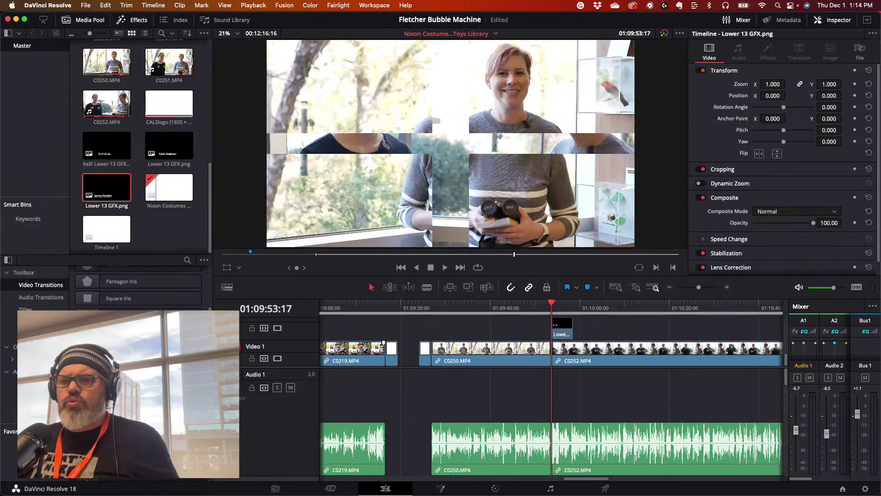
pyautogui.scroll(-4, 138, 289)
pyautogui.scroll(-8, 137, 290)
pyautogui.scroll(-3, 138, 289)
pyautogui.scroll(-6, 138, 289)
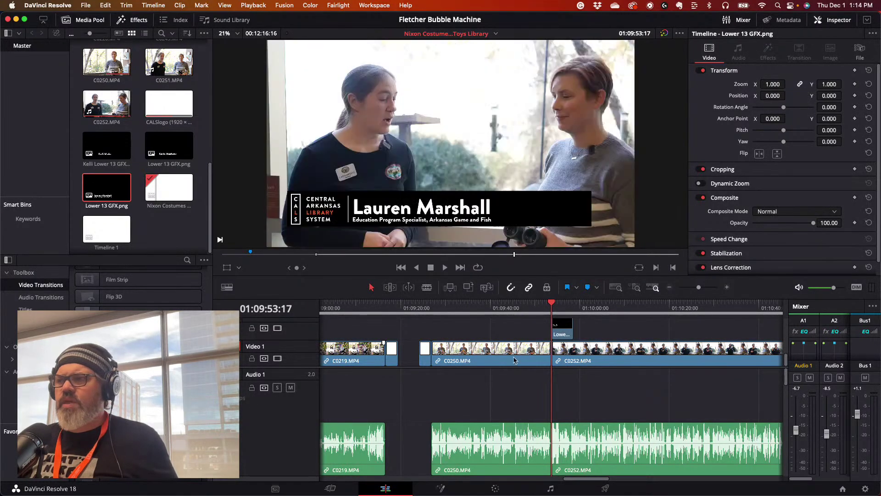
pyautogui.click(572, 333)
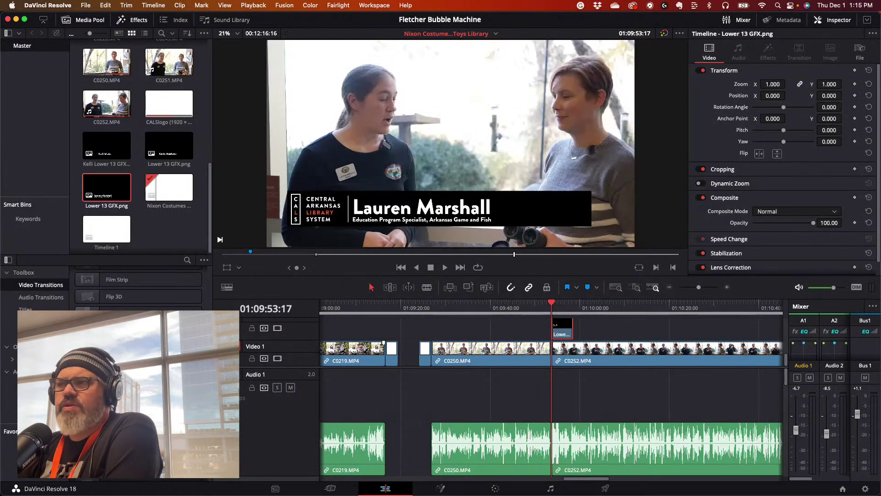
pyautogui.scroll(-1, 138, 287)
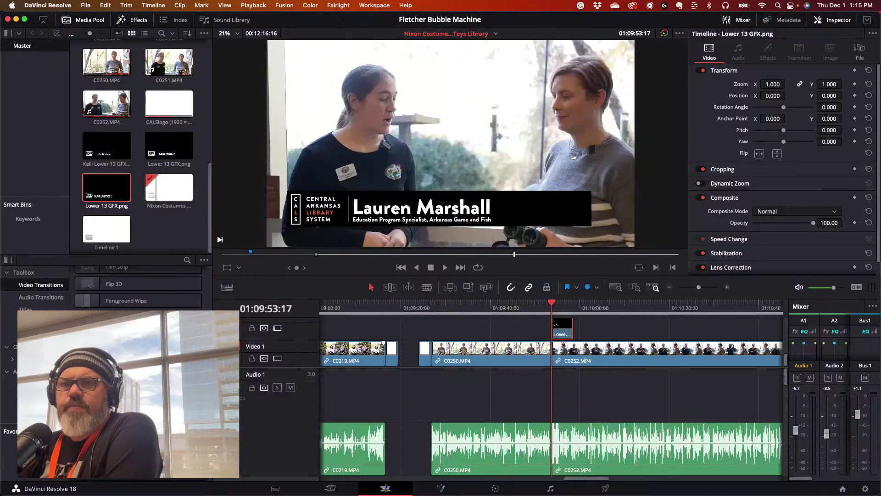
pyautogui.scroll(-5, 137, 287)
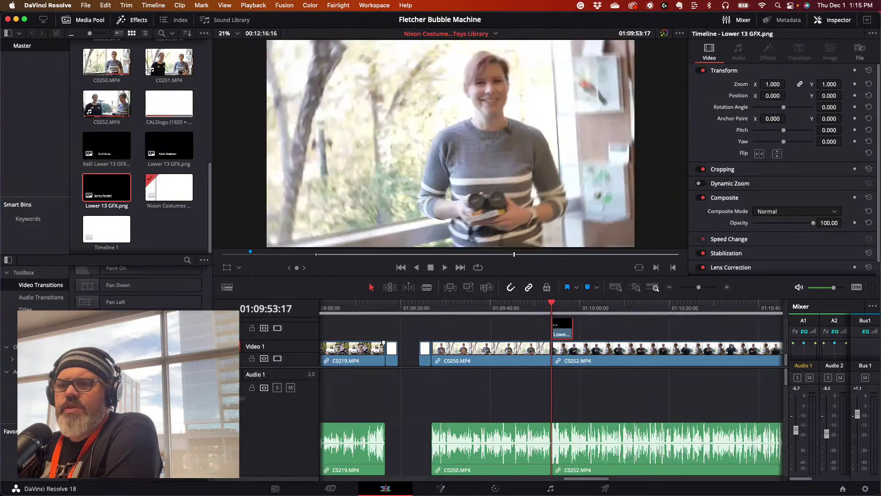
pyautogui.scroll(-3, 137, 287)
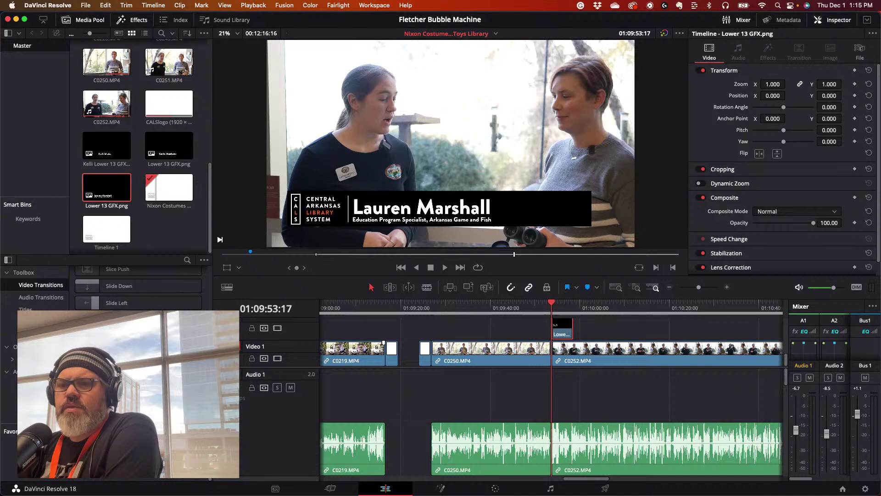
pyautogui.scroll(1, 138, 286)
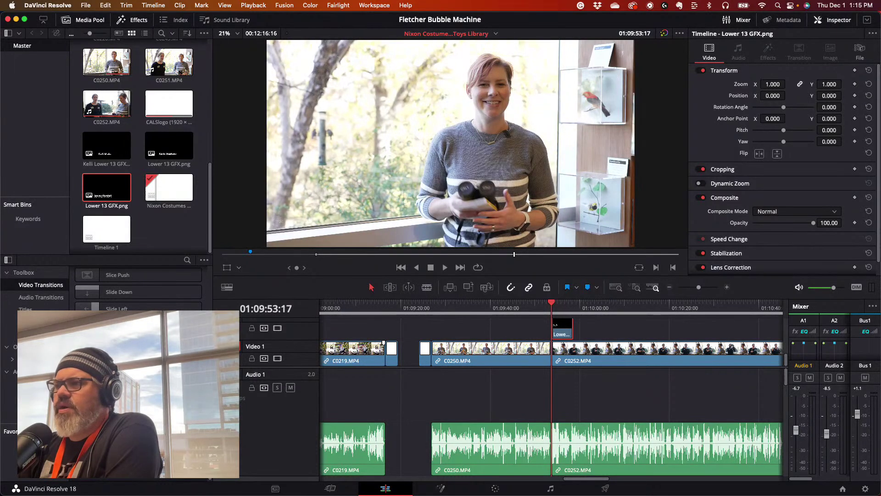
# - Add Slide Right and Slide Left transitions to the lower-third clip and preview them
pyautogui.moveTo(118, 326); pyautogui.dragTo(557, 338)
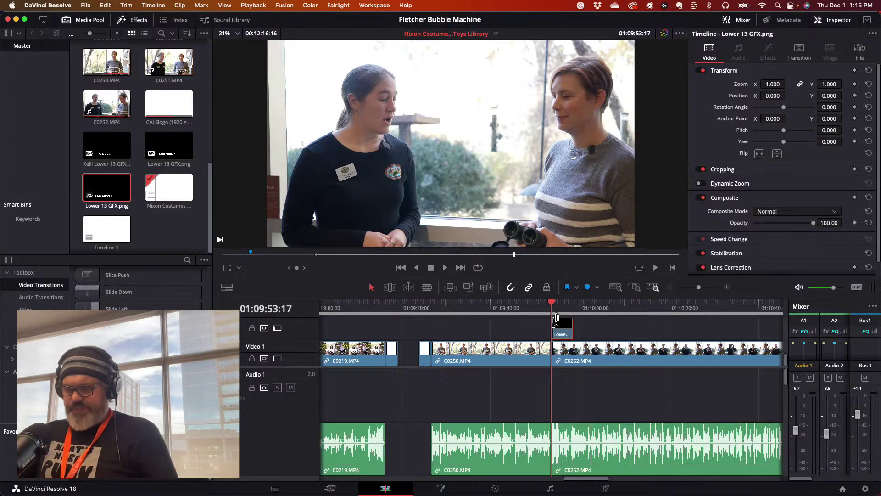
pyautogui.press('space')
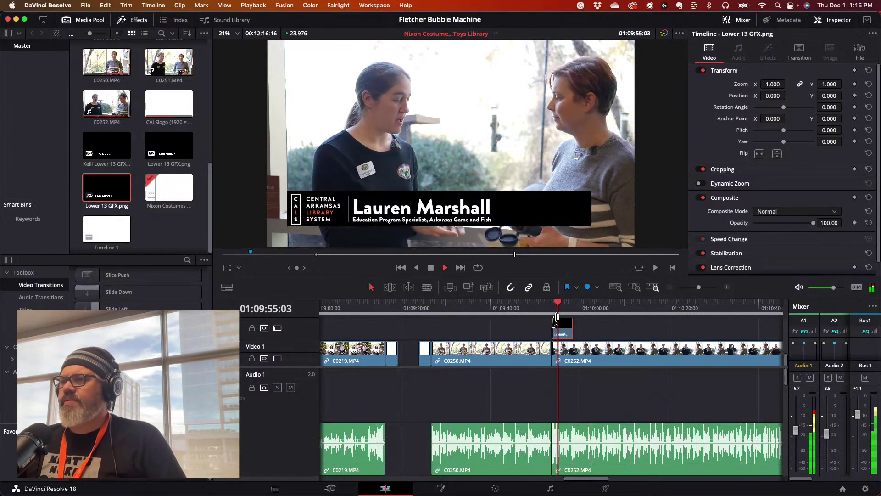
pyautogui.press('space')
pyautogui.moveTo(91, 308); pyautogui.dragTo(572, 334)
pyautogui.click(538, 305)
pyautogui.press('space')
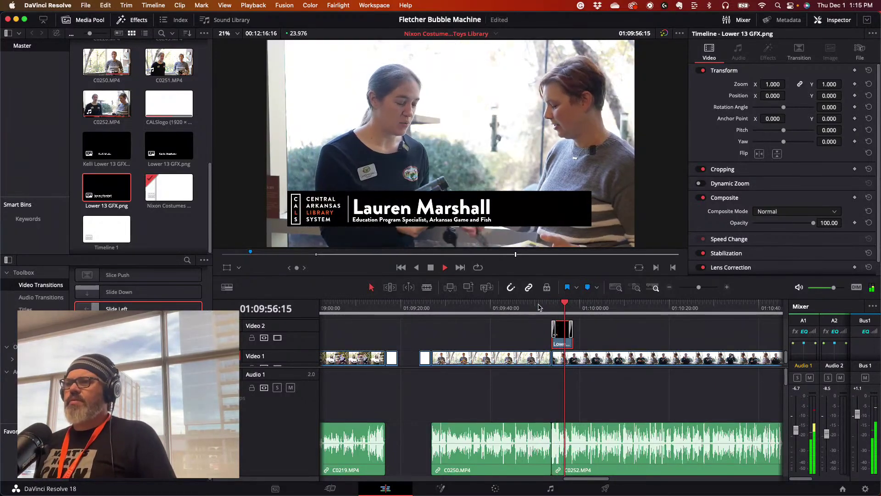
pyautogui.press('space')
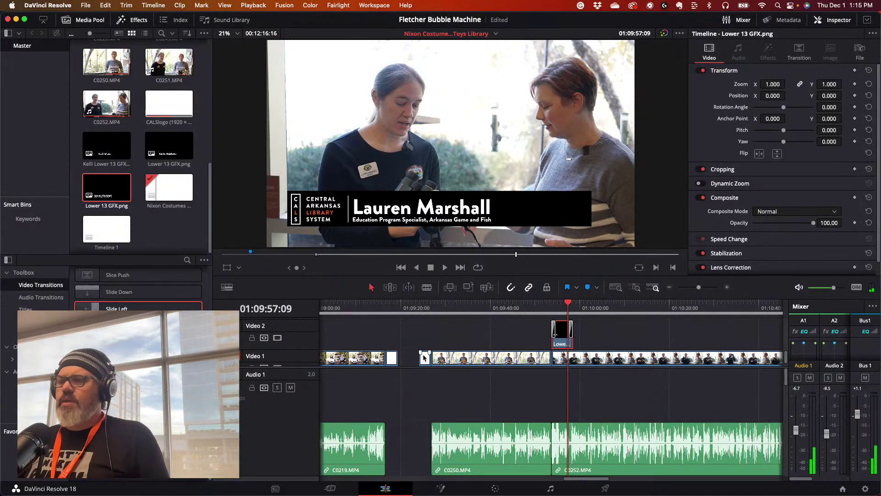
# - Select the second speaker's lower-third clip on Video 3, then zoom the timeline out
pyautogui.moveTo(579, 480); pyautogui.dragTo(391, 479)
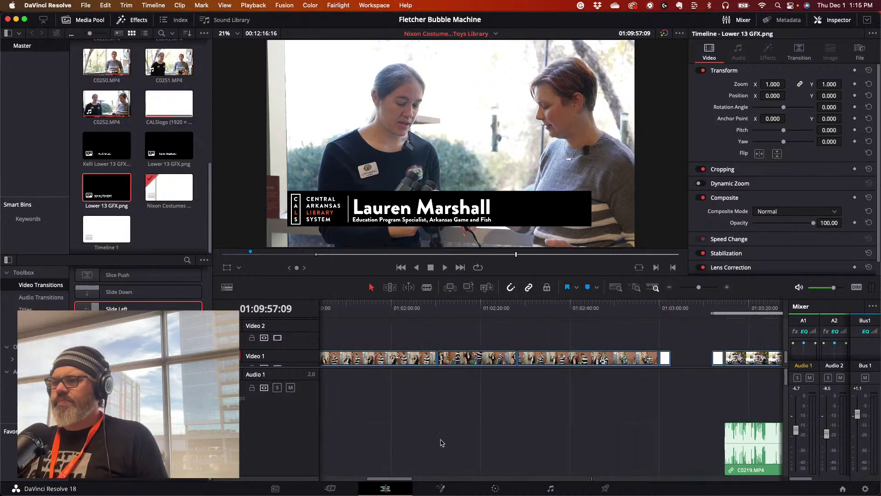
pyautogui.scroll(3, 530, 343)
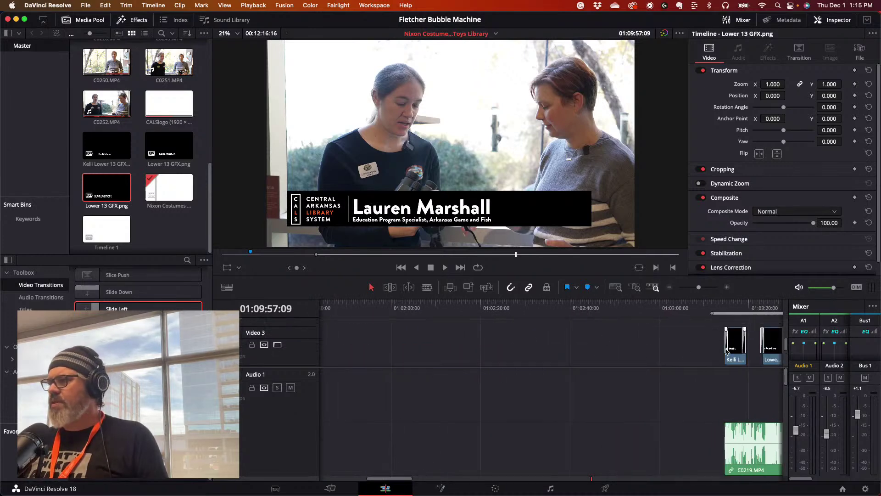
pyautogui.click(741, 360)
pyautogui.scroll(-1, 743, 365)
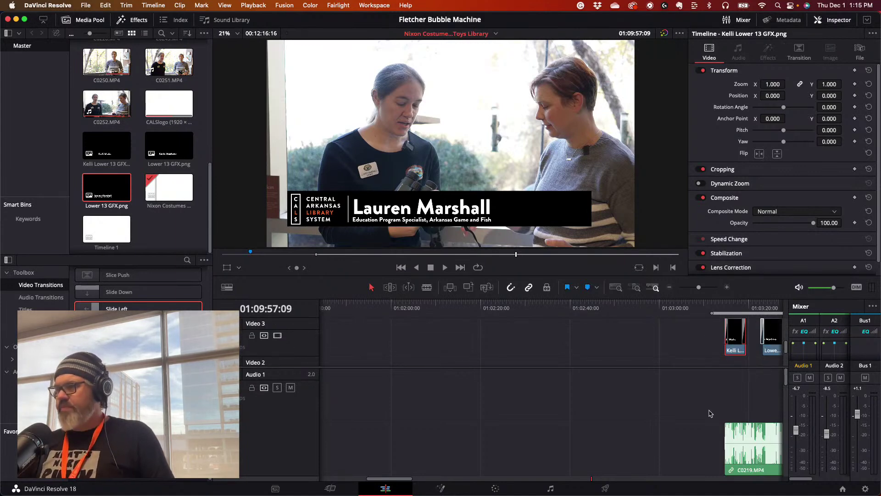
pyautogui.moveTo(699, 290); pyautogui.dragTo(535, 324)
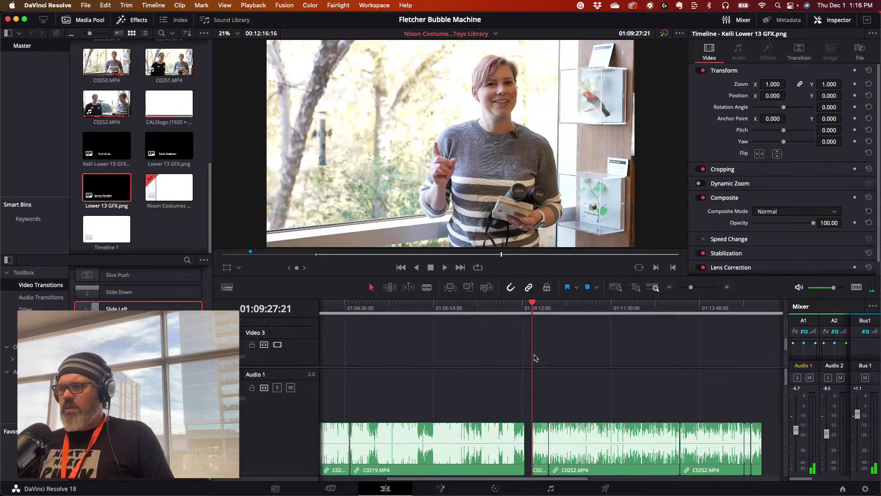
# - Paste the second speaker's lower third onto Video 2 at 01:09:27:21 and play to check
pyautogui.scroll(-3, 537, 355)
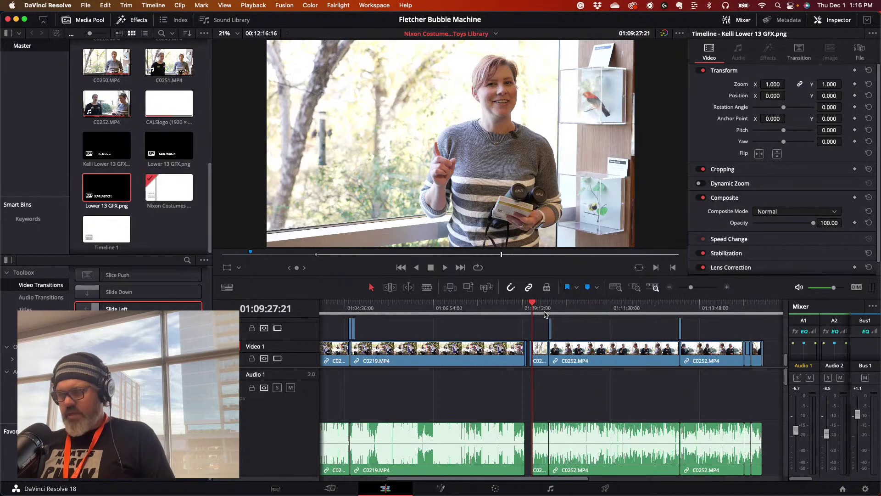
pyautogui.press('super+z')
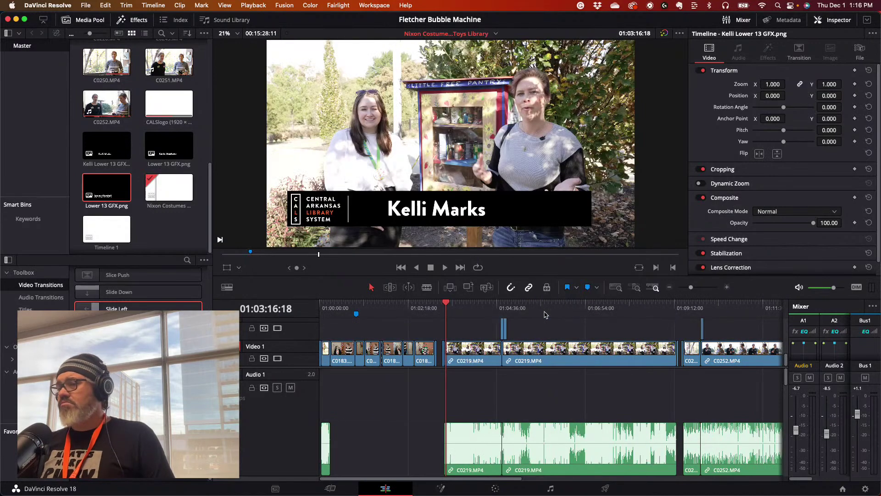
pyautogui.moveTo(683, 312); pyautogui.dragTo(685, 309)
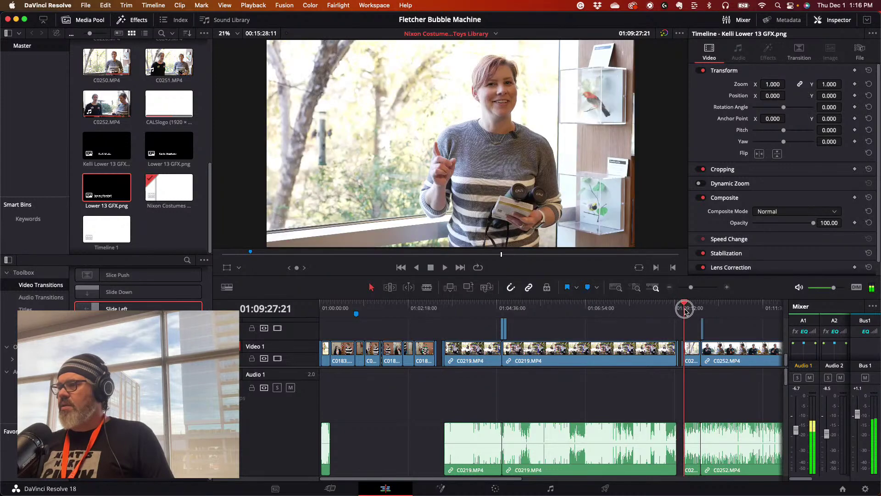
pyautogui.rightClick(687, 323)
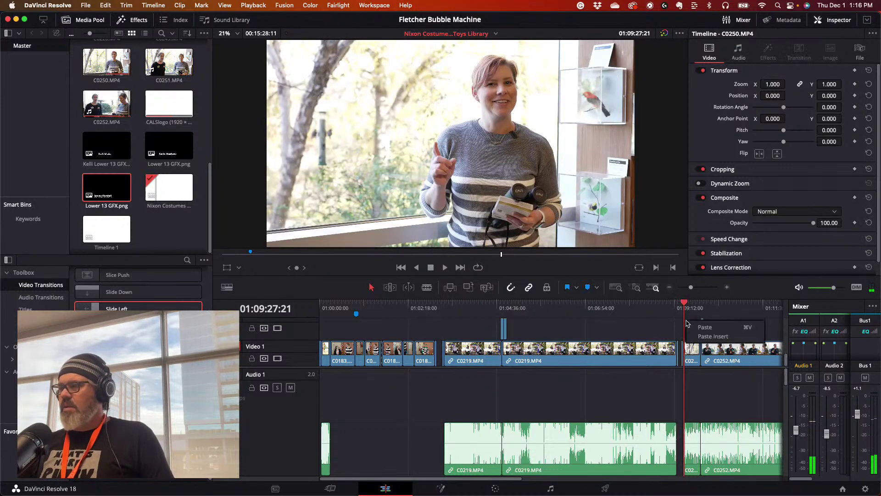
pyautogui.click(704, 327)
pyautogui.moveTo(688, 304); pyautogui.dragTo(683, 304)
pyautogui.press('space')
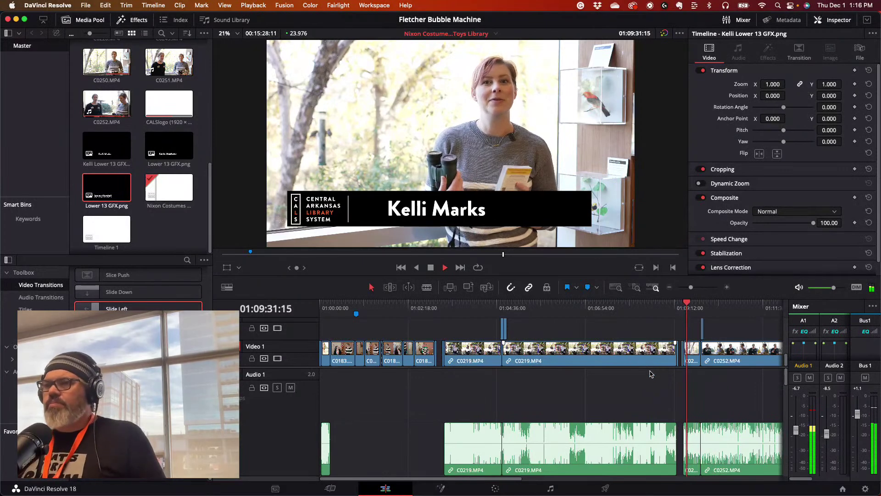
pyautogui.press('space')
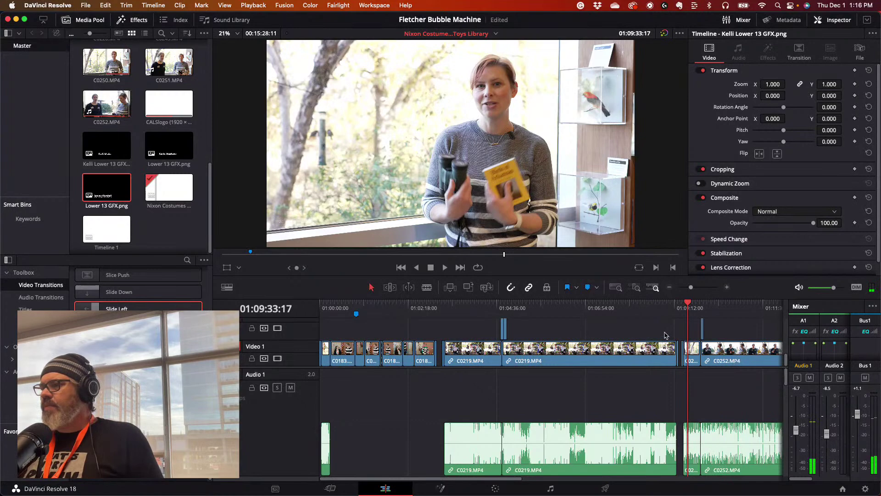
pyautogui.scroll(2, 666, 335)
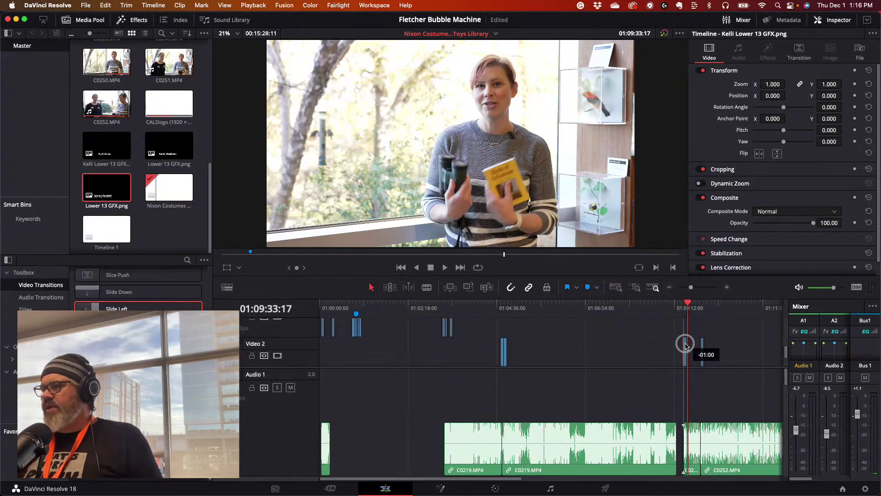
pyautogui.scroll(-2, 684, 351)
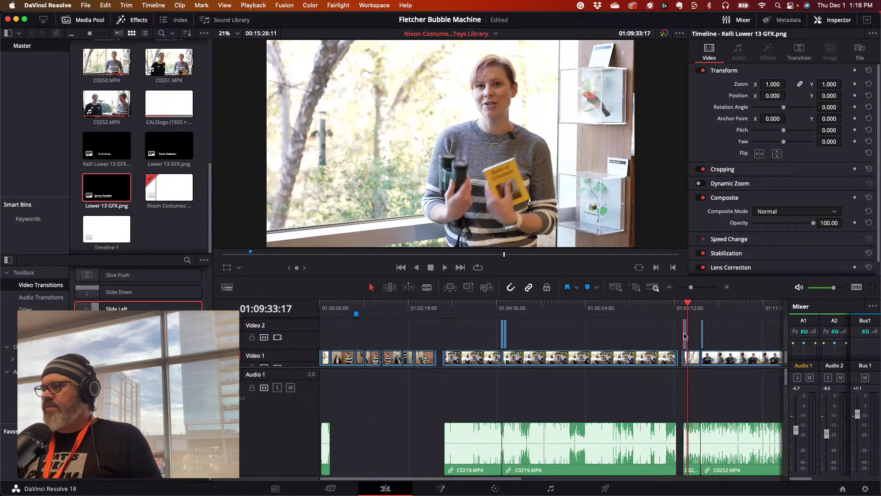
pyautogui.moveTo(687, 303); pyautogui.dragTo(682, 302)
pyautogui.press('space')
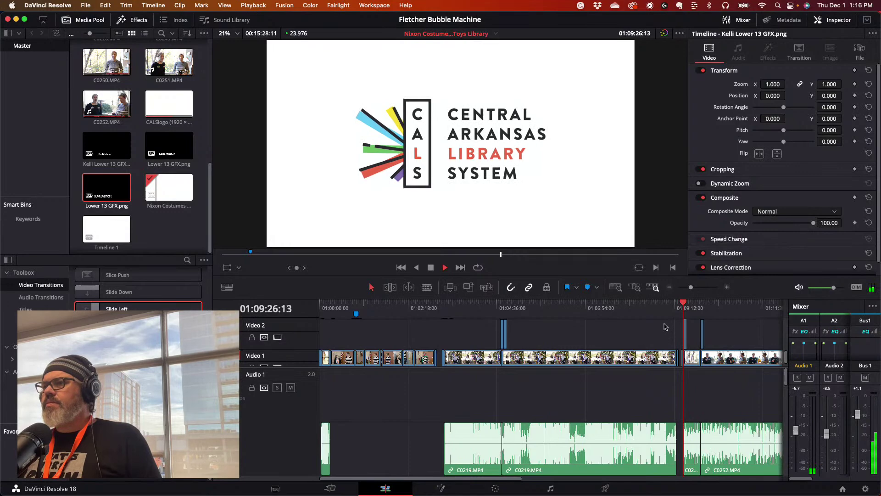
pyautogui.moveTo(691, 287); pyautogui.dragTo(699, 287)
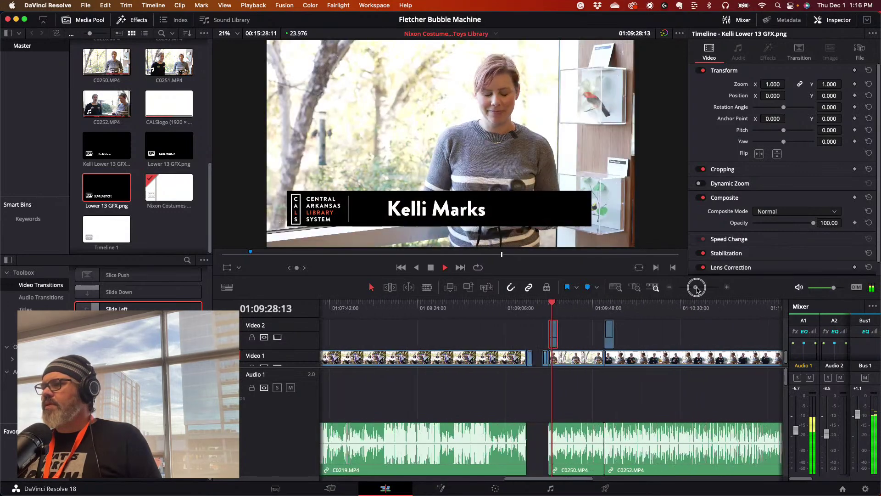
pyautogui.press('space')
pyautogui.click(553, 342)
pyautogui.click(554, 341)
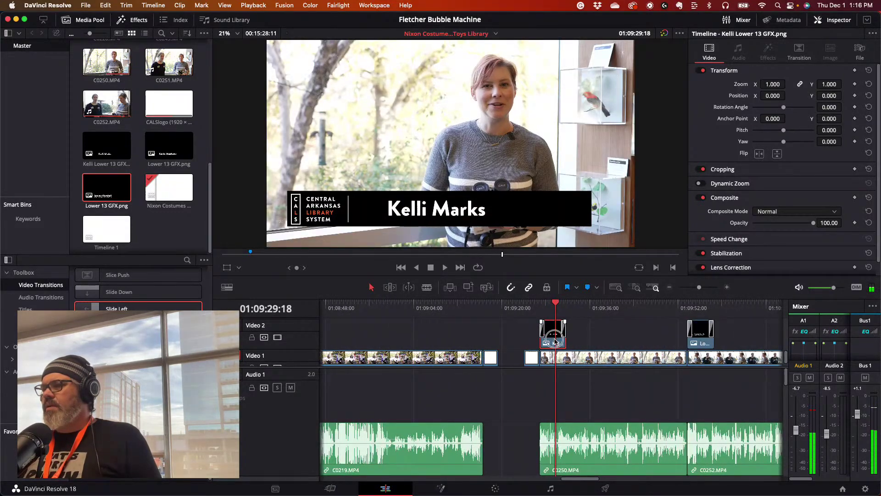
pyautogui.press('space')
pyautogui.click(687, 305)
pyautogui.press('space')
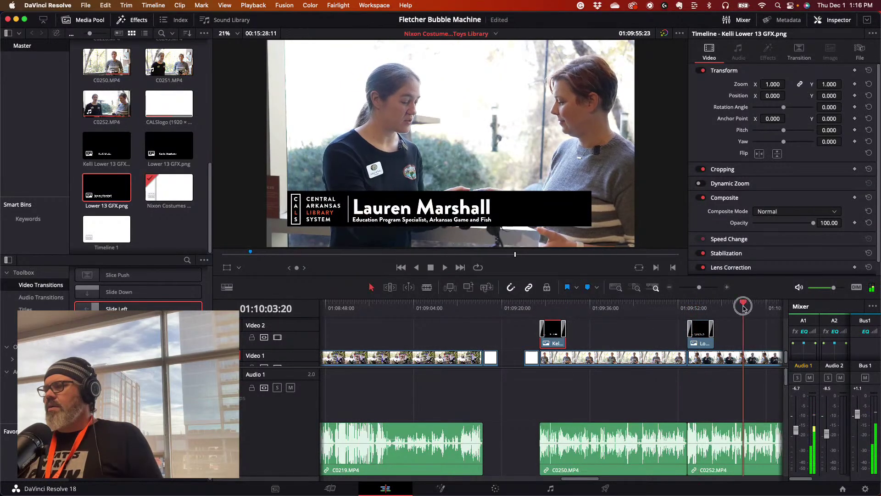
pyautogui.click(744, 307)
pyautogui.press('space')
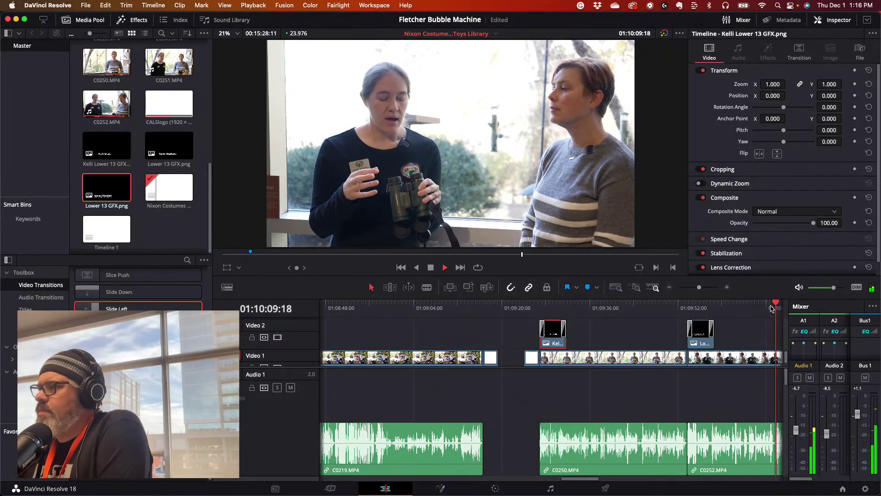
# - Review the C0252 audio's channel mapping and raise the A2 level to +2.5 during playback
pyautogui.moveTo(560, 479); pyautogui.dragTo(578, 479)
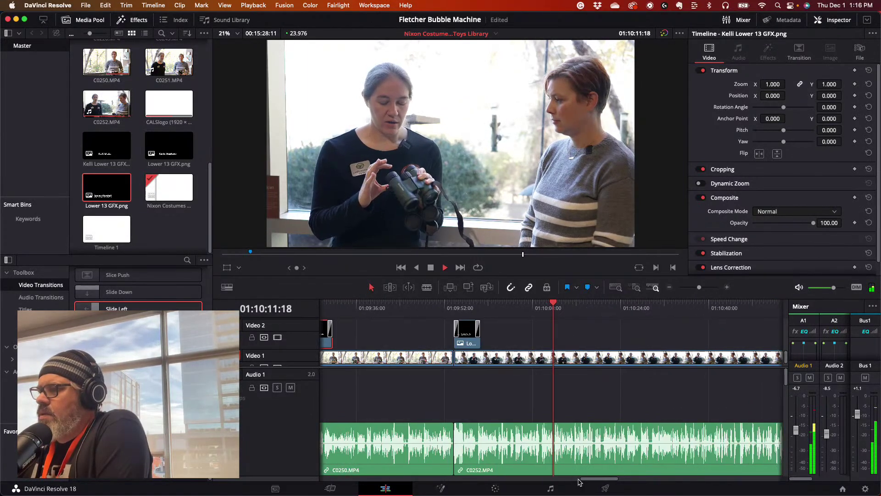
pyautogui.click(592, 357)
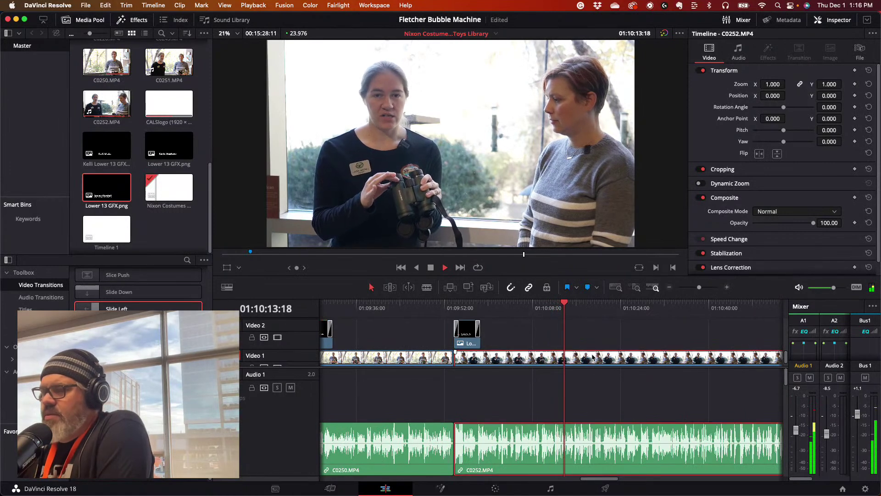
pyautogui.press('space')
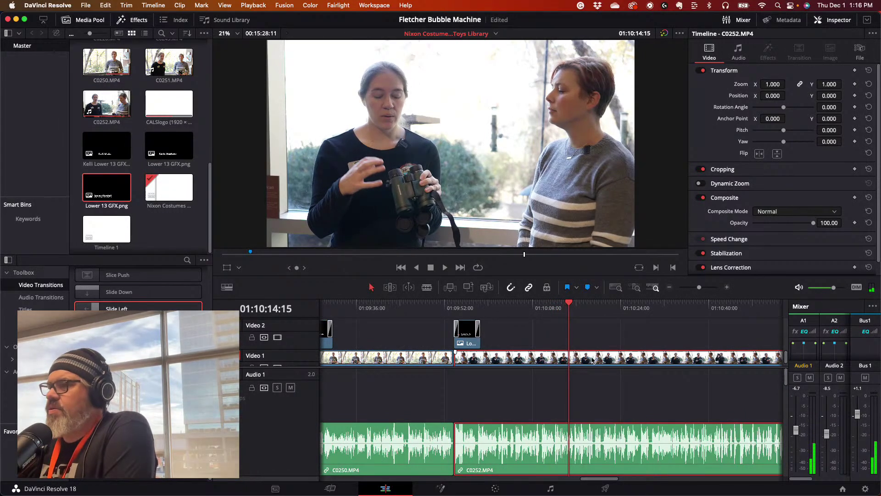
pyautogui.rightClick(584, 450)
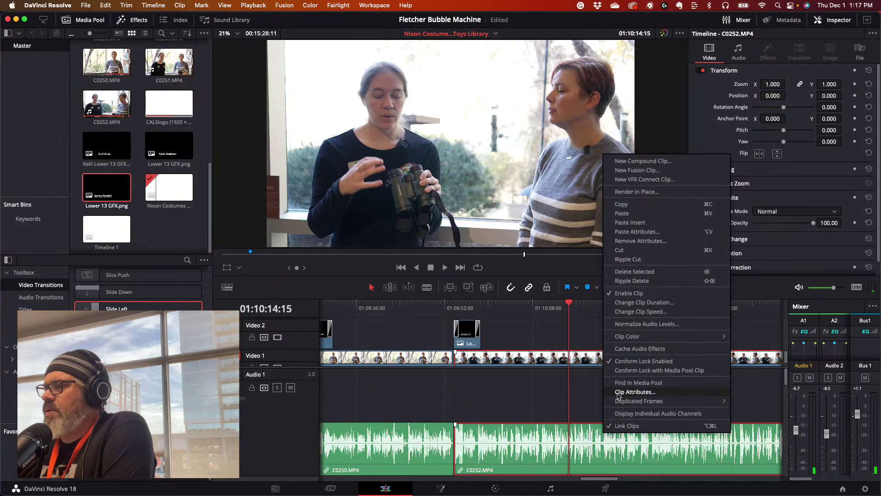
pyautogui.click(620, 392)
pyautogui.click(403, 101)
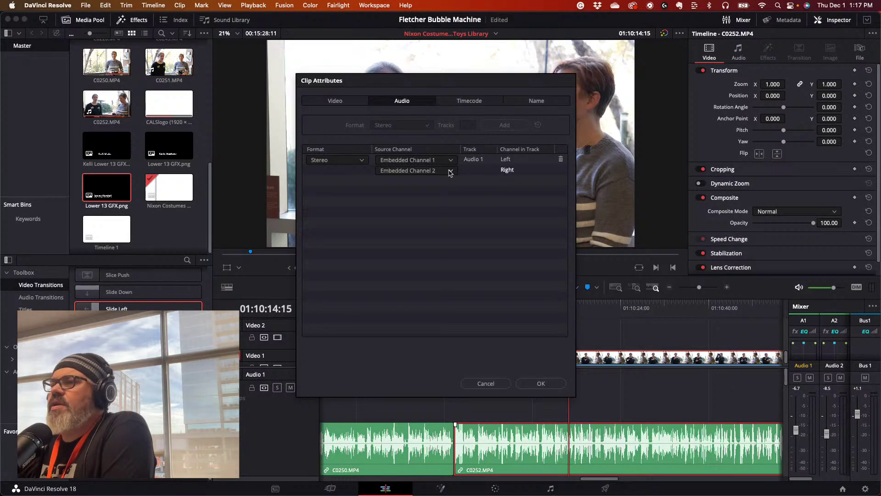
pyautogui.click(532, 384)
pyautogui.moveTo(552, 309); pyautogui.dragTo(486, 311)
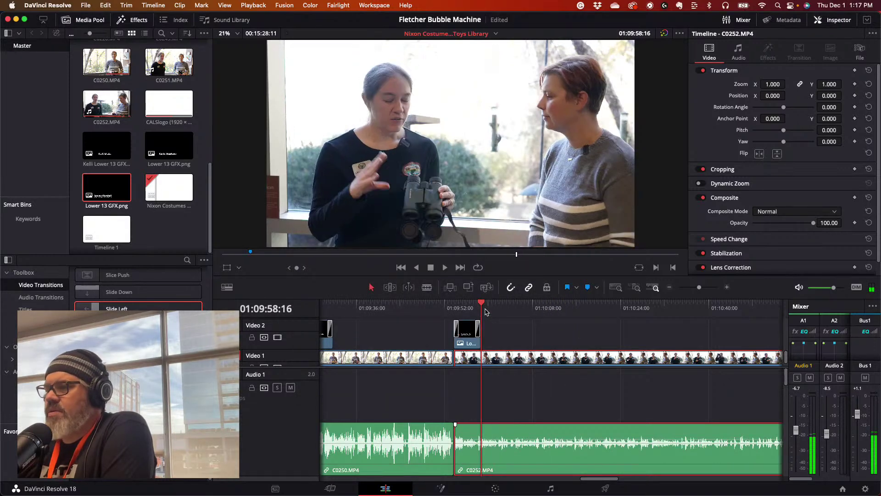
pyautogui.press('space')
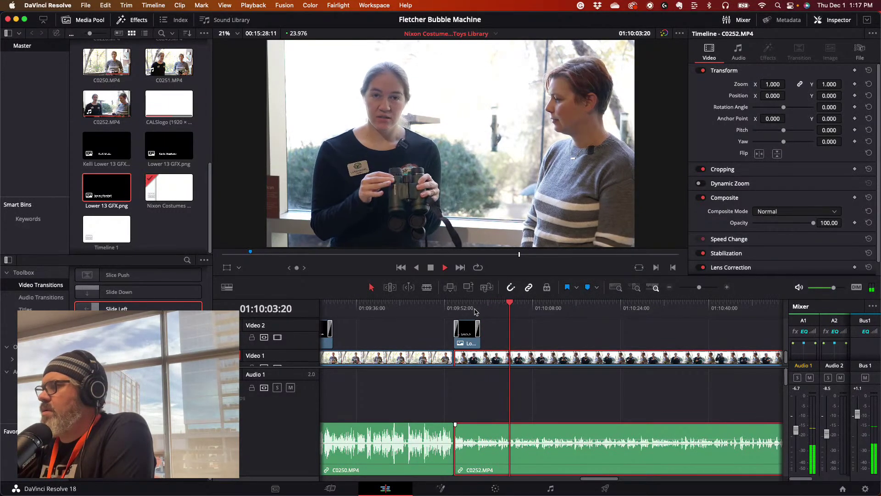
pyautogui.moveTo(826, 433); pyautogui.dragTo(795, 434)
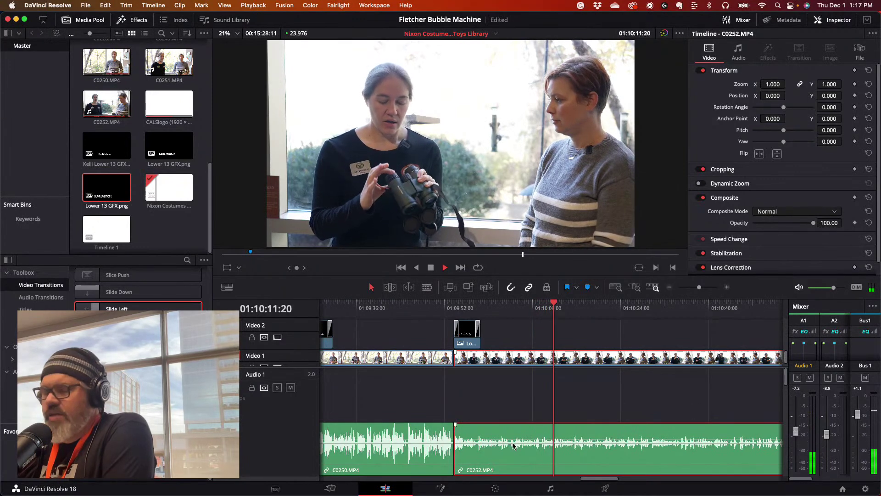
pyautogui.press('space')
# - Set both left and right source channels of C0252 to Embedded Channel 2 and play it
pyautogui.rightClick(514, 445)
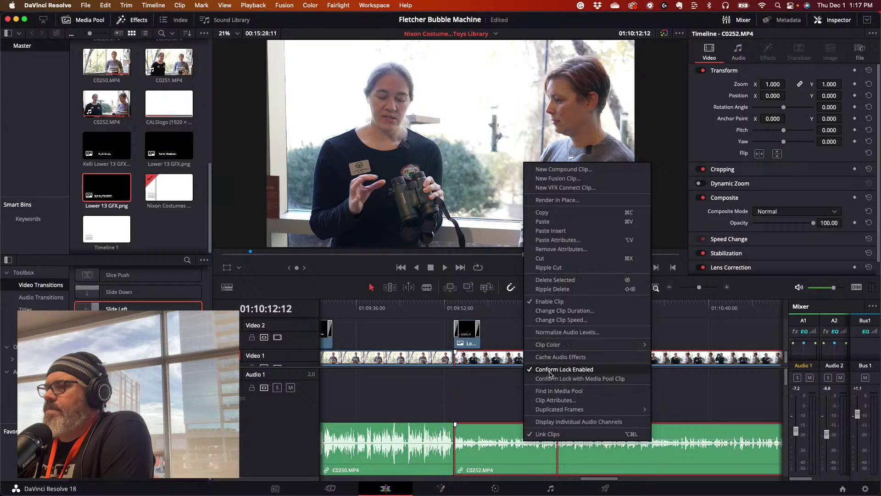
pyautogui.click(548, 401)
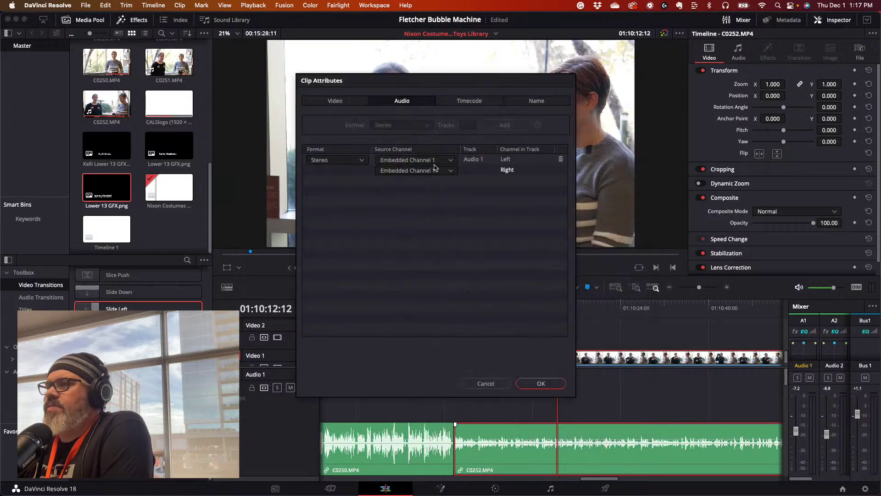
pyautogui.click(451, 160)
pyautogui.click(446, 191)
pyautogui.click(452, 171)
pyautogui.click(441, 201)
pyautogui.click(541, 383)
pyautogui.moveTo(518, 303); pyautogui.dragTo(490, 311)
pyautogui.press('space')
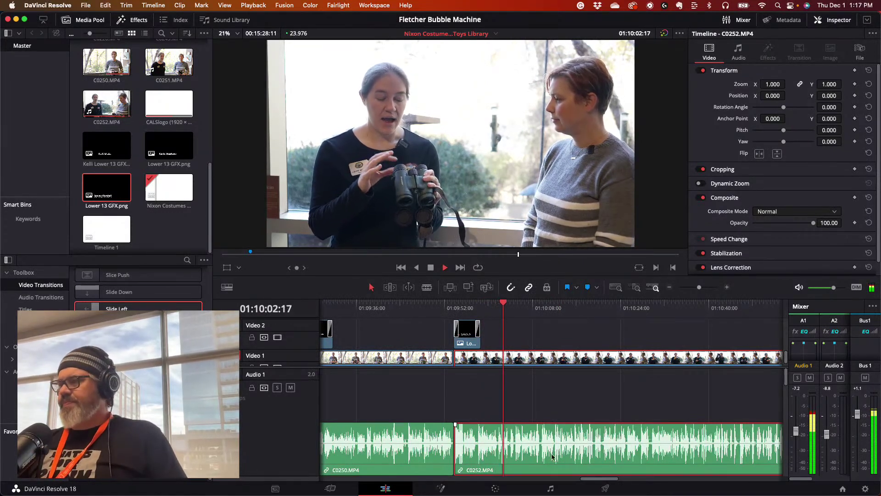
pyautogui.moveTo(600, 305); pyautogui.dragTo(613, 304)
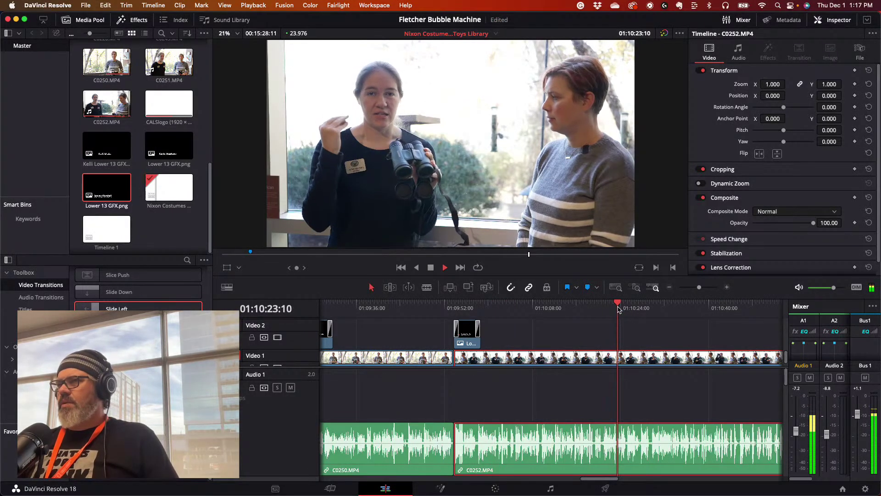
pyautogui.moveTo(649, 305); pyautogui.dragTo(681, 303)
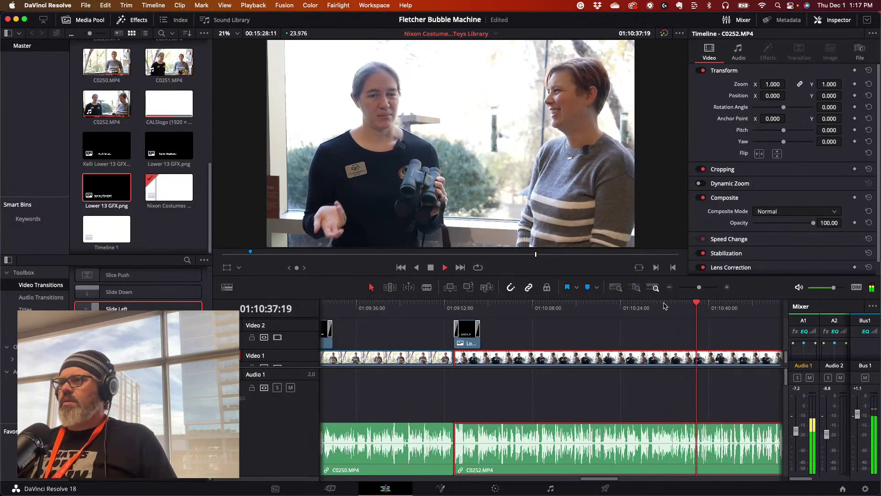
pyautogui.moveTo(665, 307); pyautogui.dragTo(649, 307)
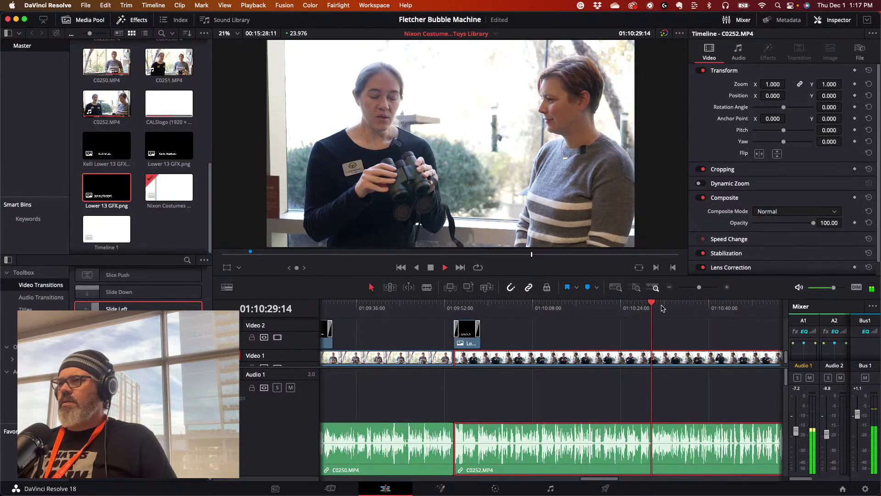
pyautogui.click(723, 304)
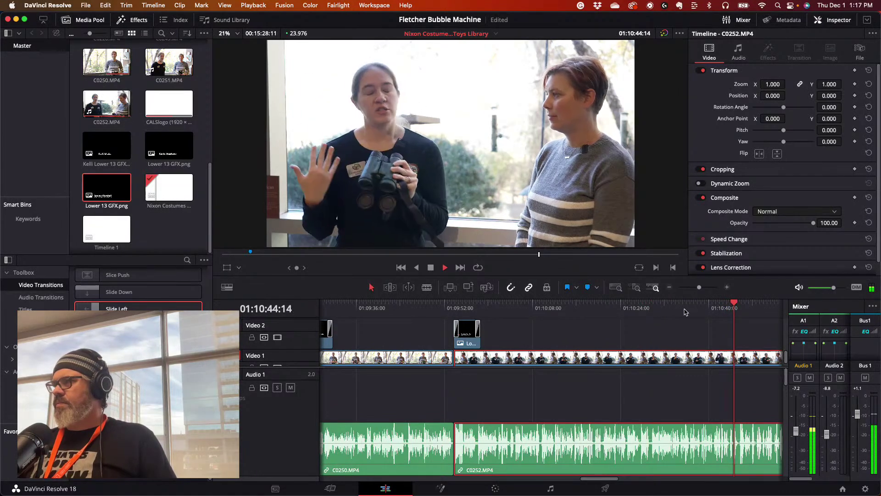
pyautogui.click(705, 306)
pyautogui.click(688, 307)
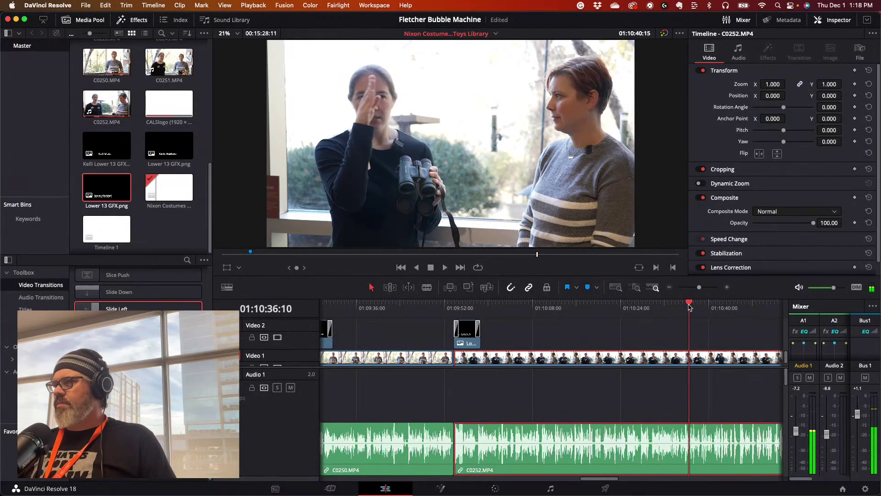
pyautogui.click(648, 306)
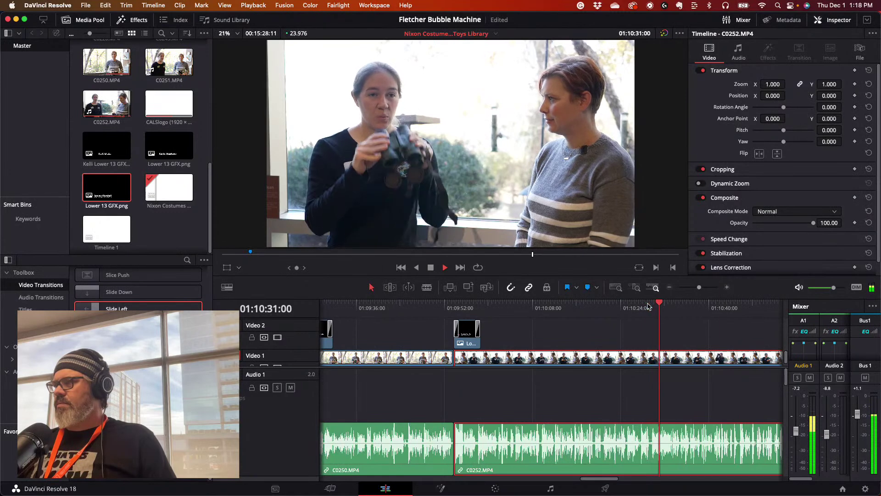
pyautogui.click(648, 306)
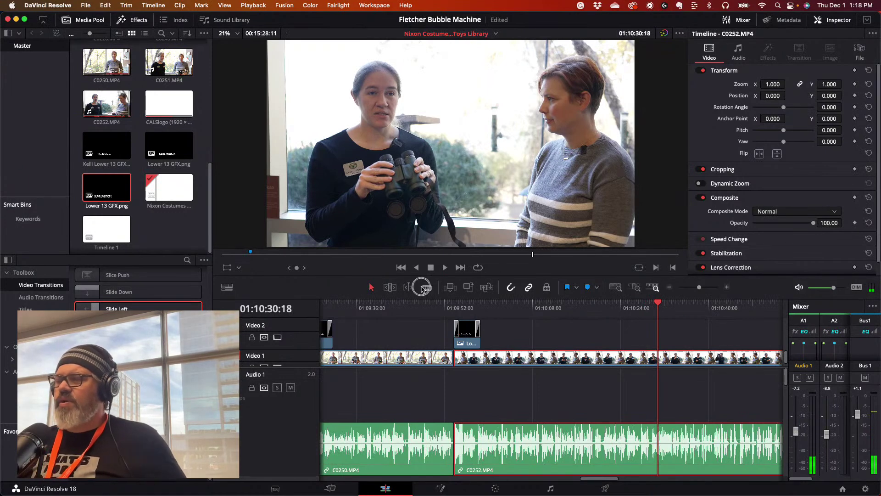
# - Cut C0252 at the playhead and again at 01:10:36:21 to isolate a short piece
pyautogui.press('super+b')
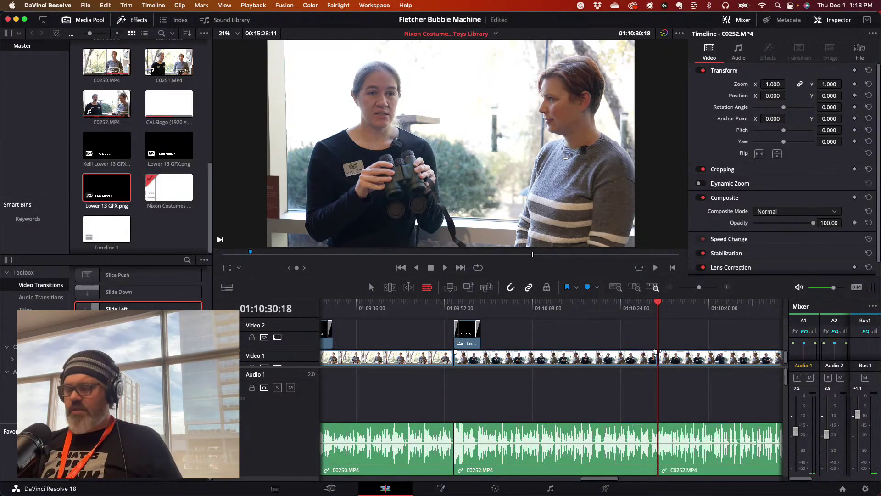
pyautogui.press('space')
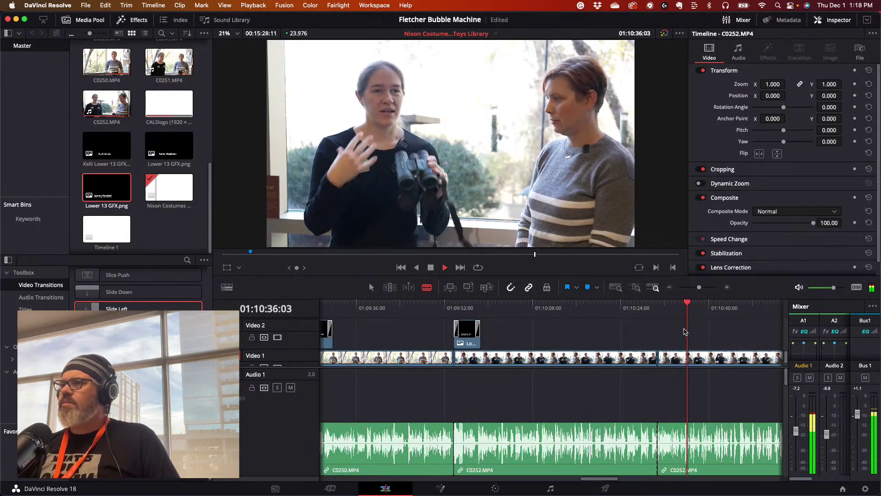
pyautogui.press('space')
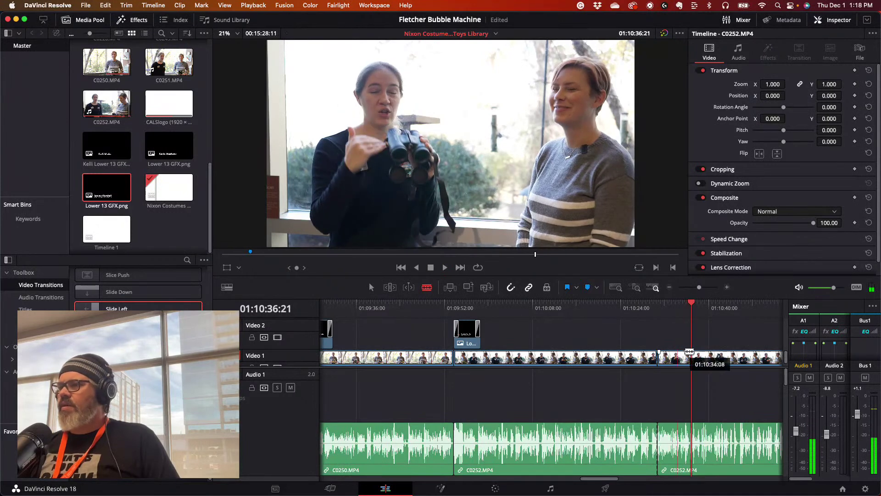
pyautogui.click(691, 357)
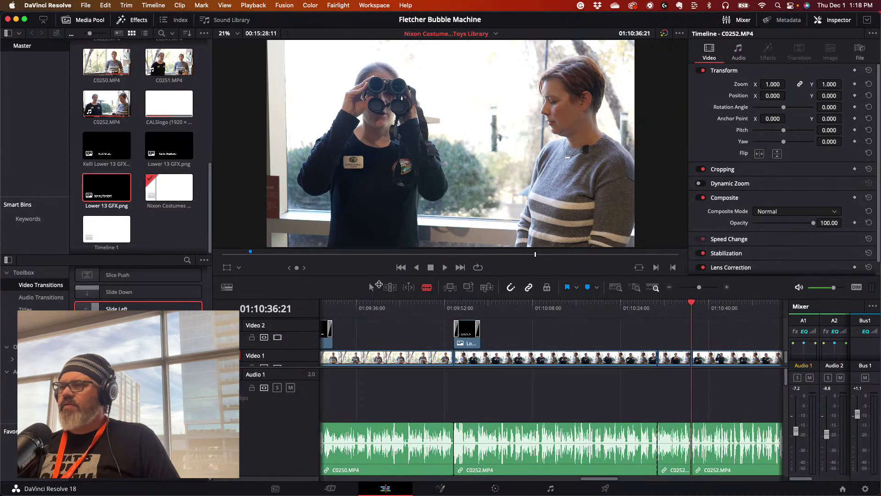
pyautogui.doubleClick(676, 361)
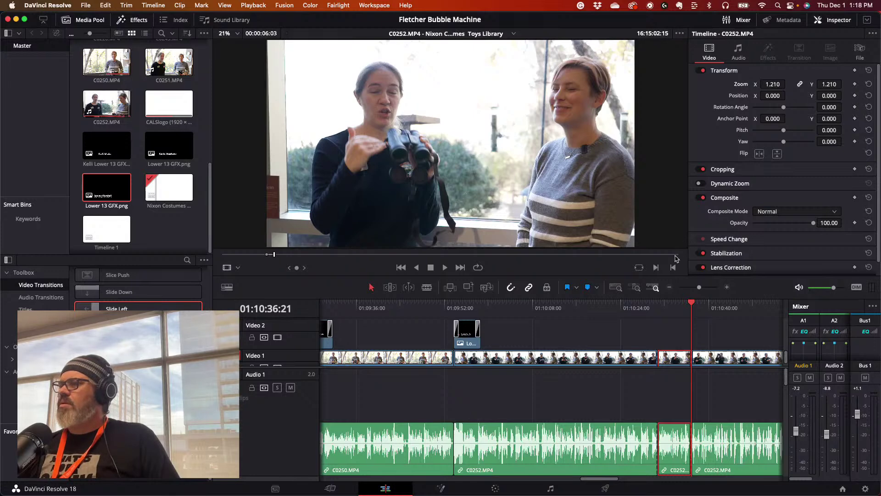
pyautogui.click(679, 303)
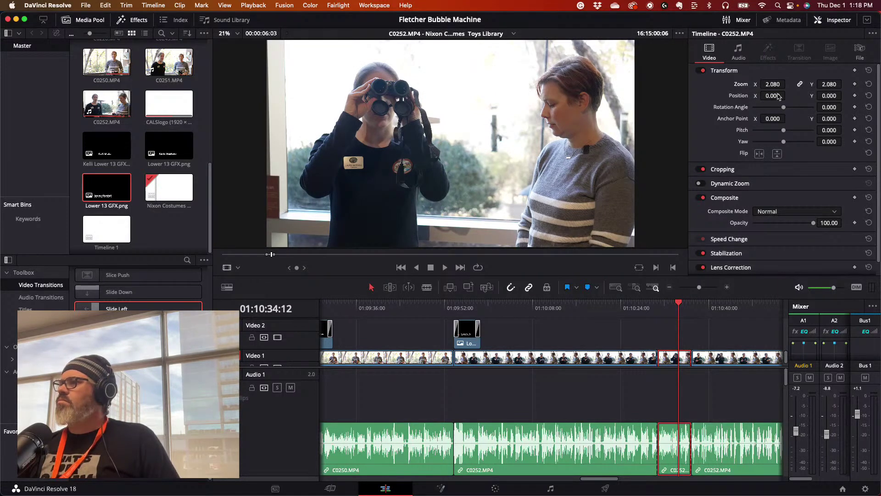
pyautogui.press('space')
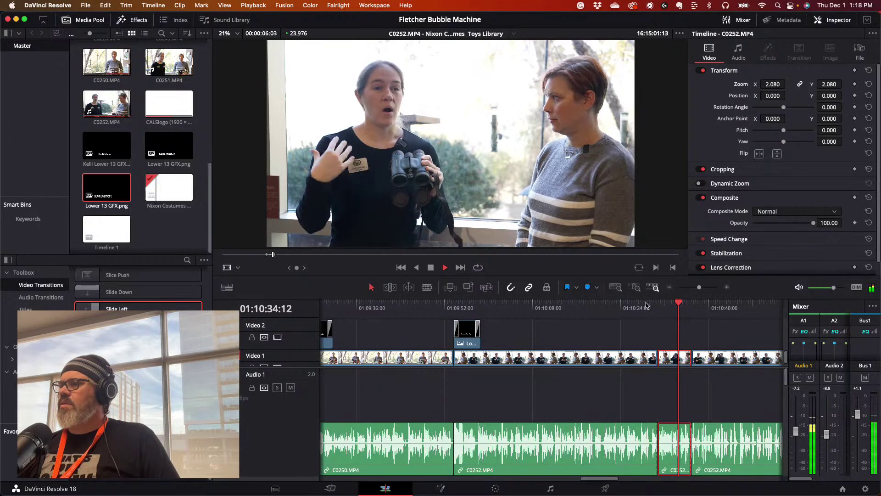
pyautogui.moveTo(654, 306)
pyautogui.mouseDown()
pyautogui.moveTo(640, 307)
pyautogui.moveTo(658, 309)
pyautogui.mouseUp()
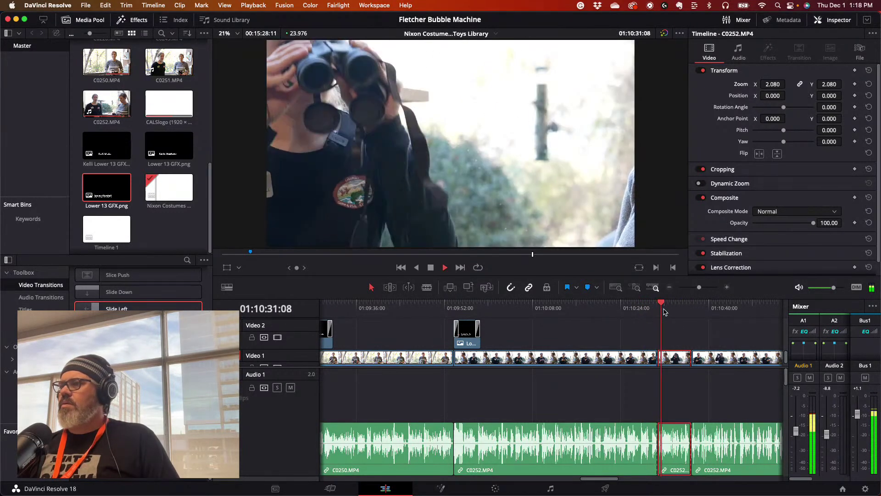
pyautogui.press('space')
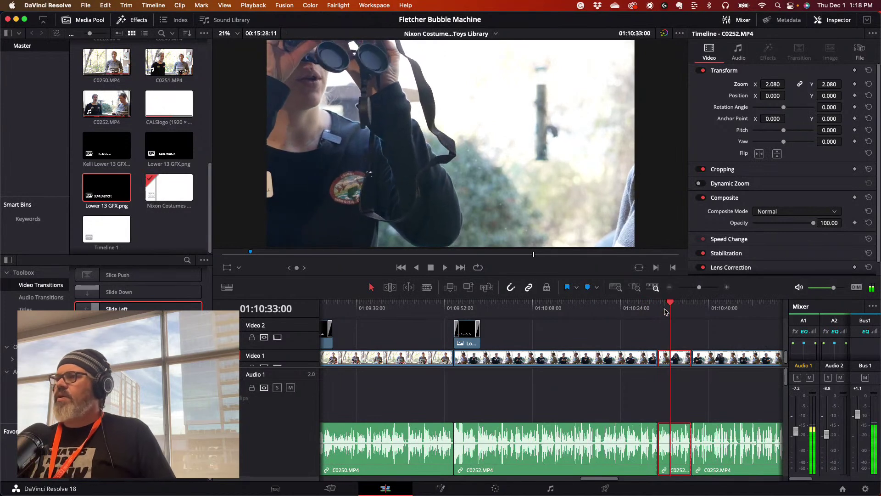
# - Set the short piece's Zoom to 1.620 and Position to 754, -264
pyautogui.moveTo(772, 85)
pyautogui.mouseDown()
pyautogui.moveTo(757, 86)
pyautogui.moveTo(772, 85)
pyautogui.mouseUp()
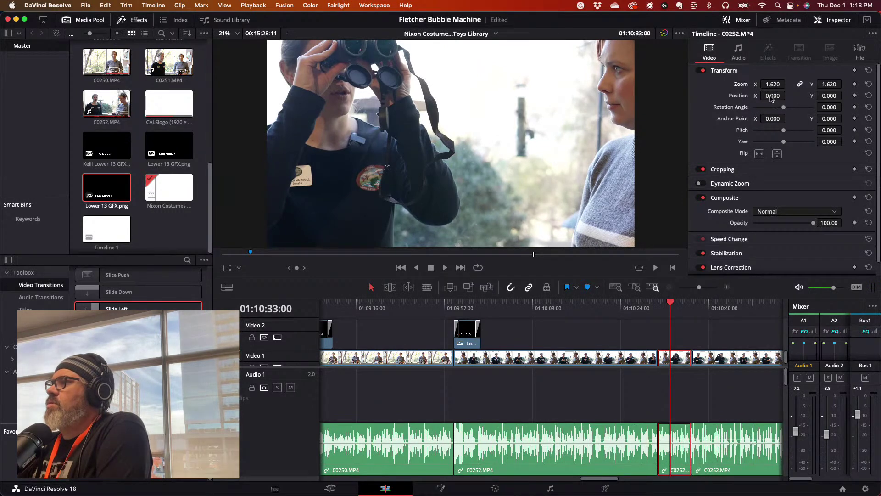
pyautogui.moveTo(772, 95); pyautogui.dragTo(783, 95)
pyautogui.moveTo(439, 248); pyautogui.dragTo(576, 259)
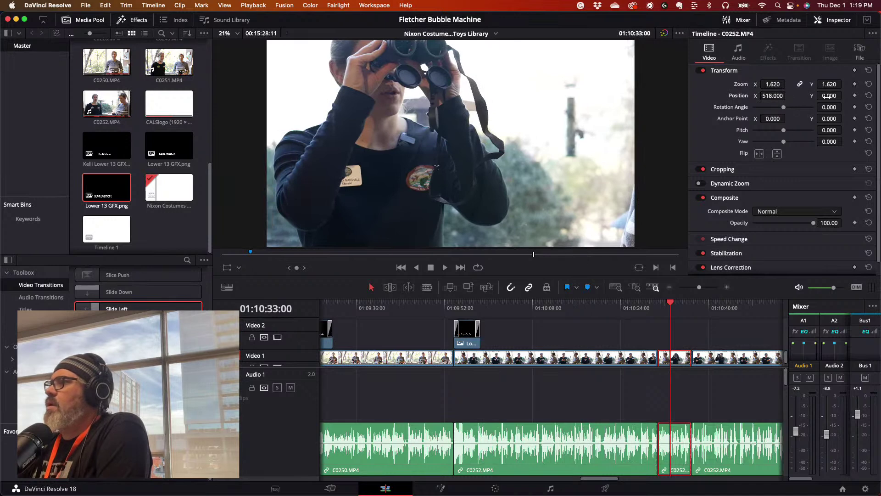
pyautogui.moveTo(820, 96); pyautogui.dragTo(711, 98)
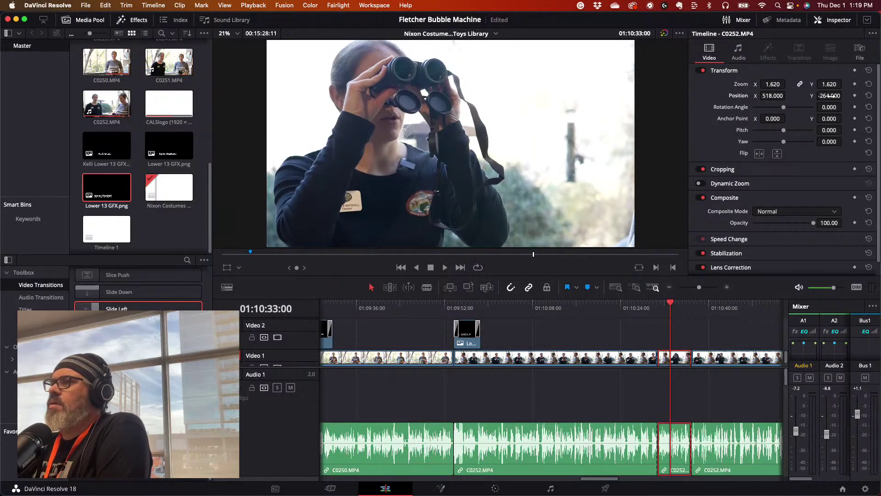
pyautogui.moveTo(765, 99); pyautogui.dragTo(788, 95)
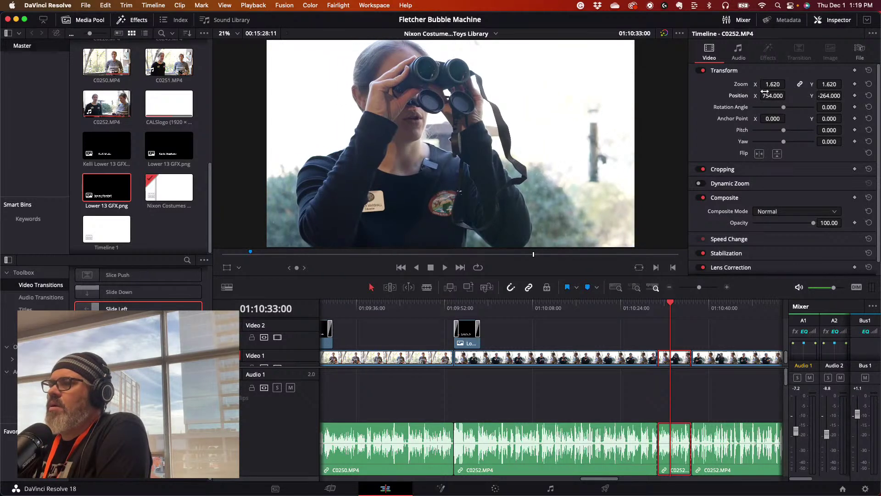
# - Replay the interview around 01:12:00 and park the playhead at 01:11:59:02
pyautogui.click(642, 303)
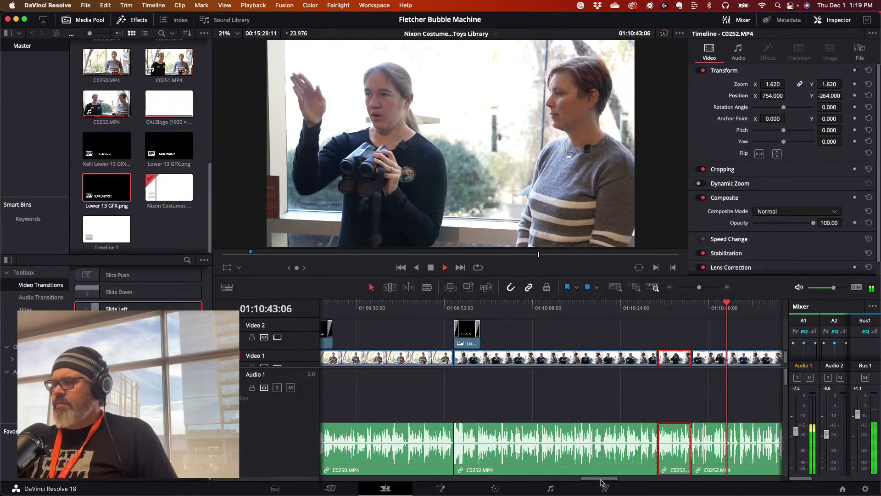
pyautogui.press('space')
pyautogui.moveTo(601, 480); pyautogui.dragTo(649, 480)
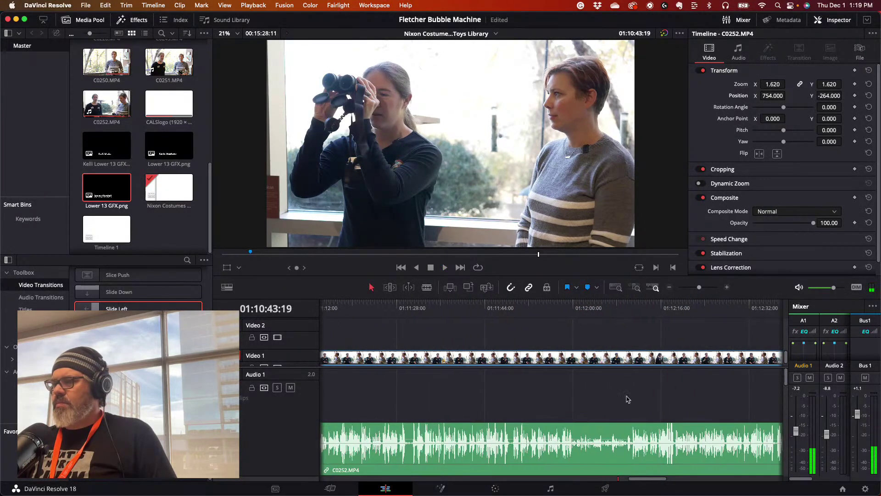
pyautogui.click(596, 309)
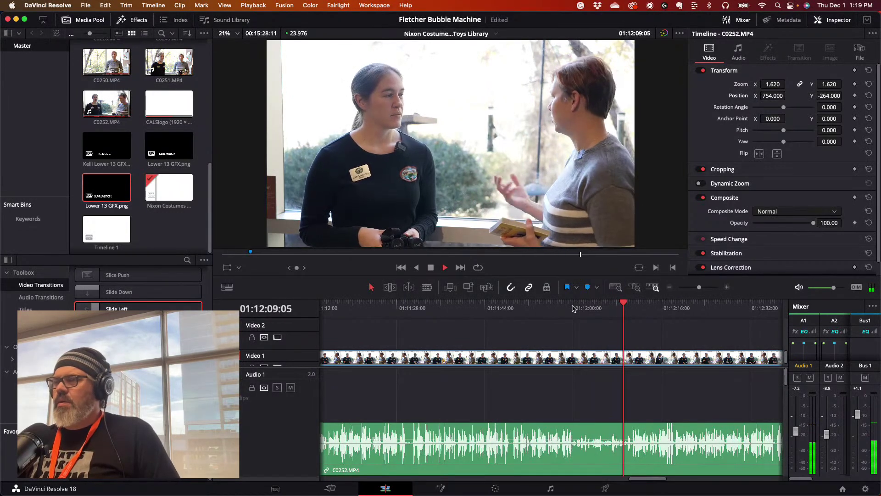
pyautogui.click(568, 308)
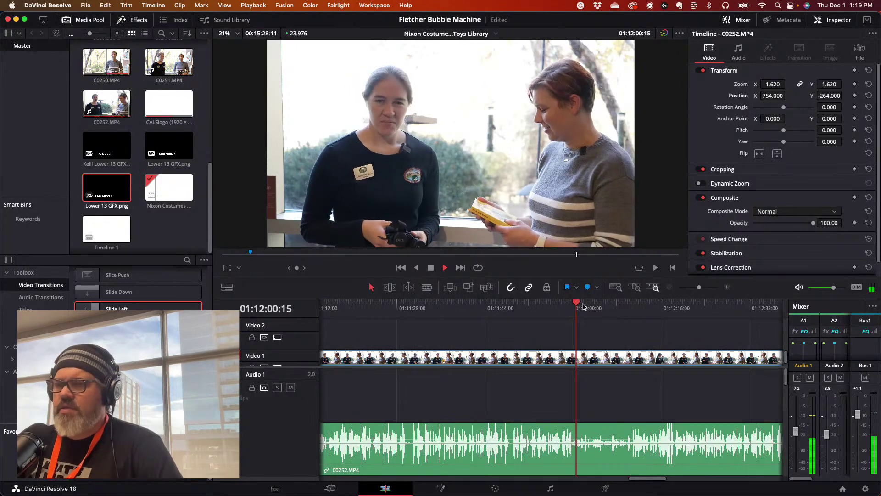
pyautogui.click(577, 305)
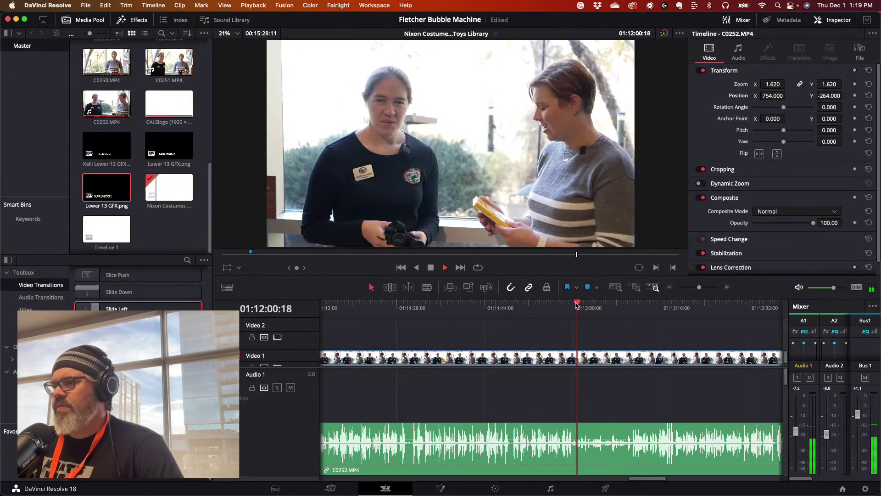
pyautogui.press('space')
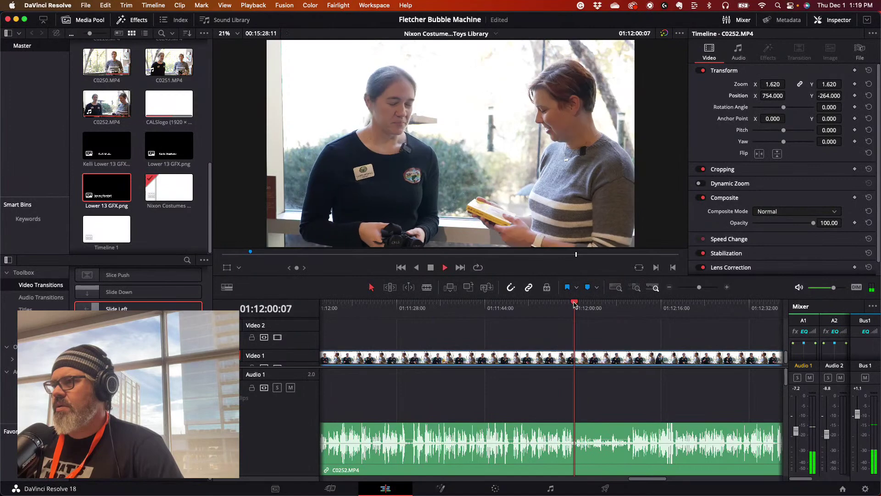
pyautogui.moveTo(574, 304); pyautogui.dragTo(571, 303)
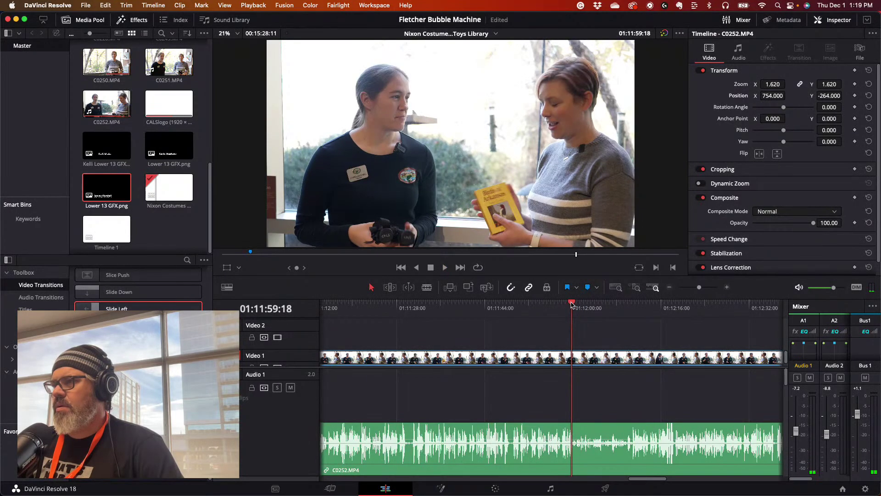
pyautogui.press('space')
pyautogui.click(568, 303)
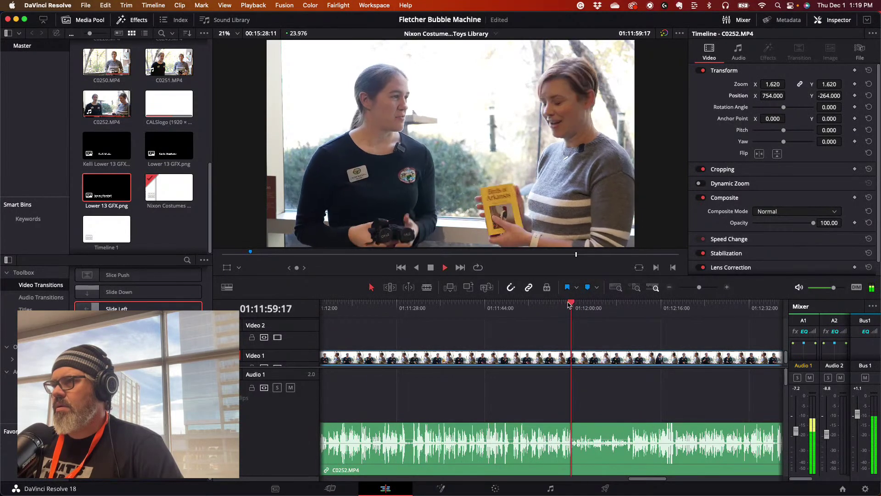
pyautogui.click(568, 303)
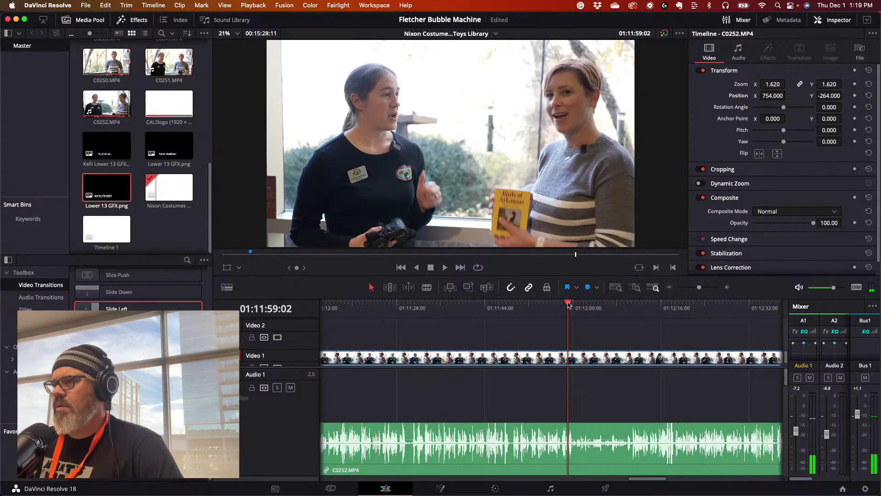
# - Split C0252 with the Blade tool at 01:11:59:02 and play on from the cut
pyautogui.click(426, 287)
pyautogui.click(568, 358)
pyautogui.press('space')
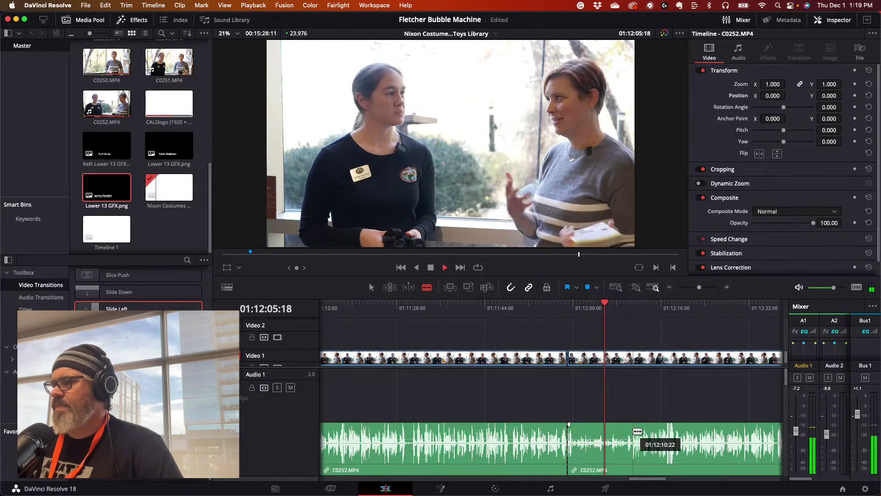
# - Undo the earlier cut and split C0252.MP4 at 01:11:59:20 and 01:12:10:16
pyautogui.press('space')
pyautogui.press('super+z')
pyautogui.moveTo(610, 304); pyautogui.dragTo(572, 313)
pyautogui.click(575, 430)
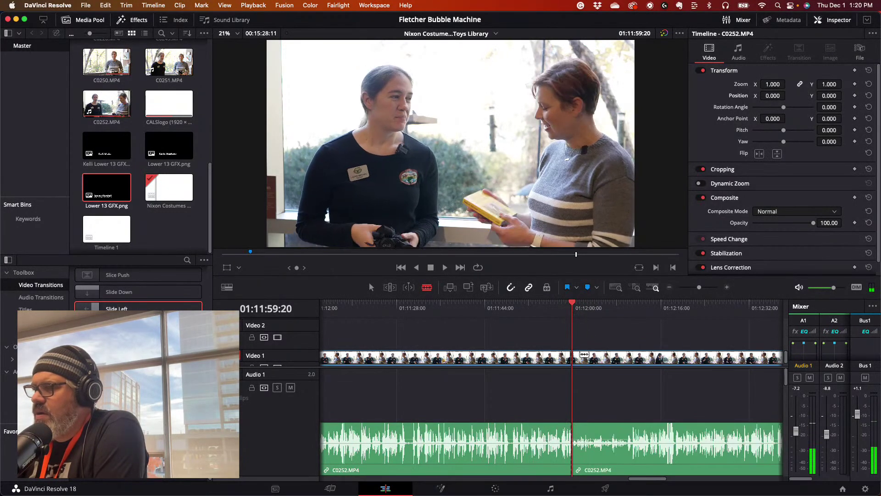
pyautogui.moveTo(572, 303); pyautogui.dragTo(631, 312)
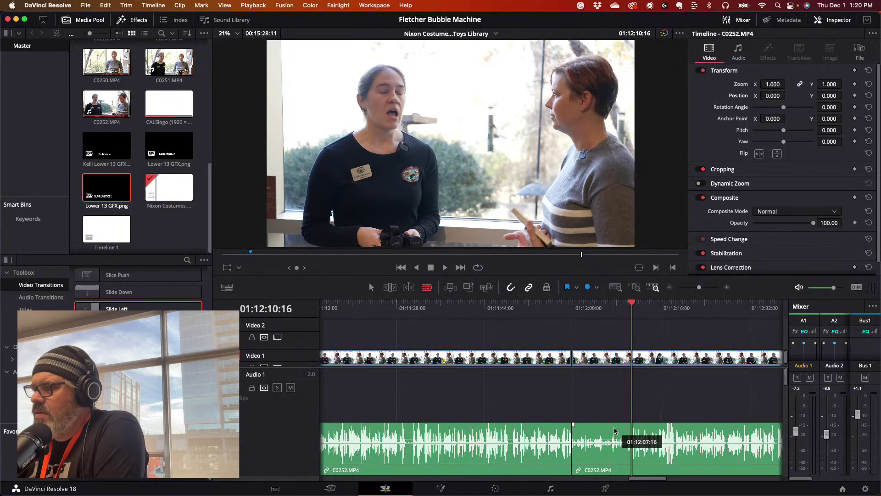
pyautogui.click(632, 429)
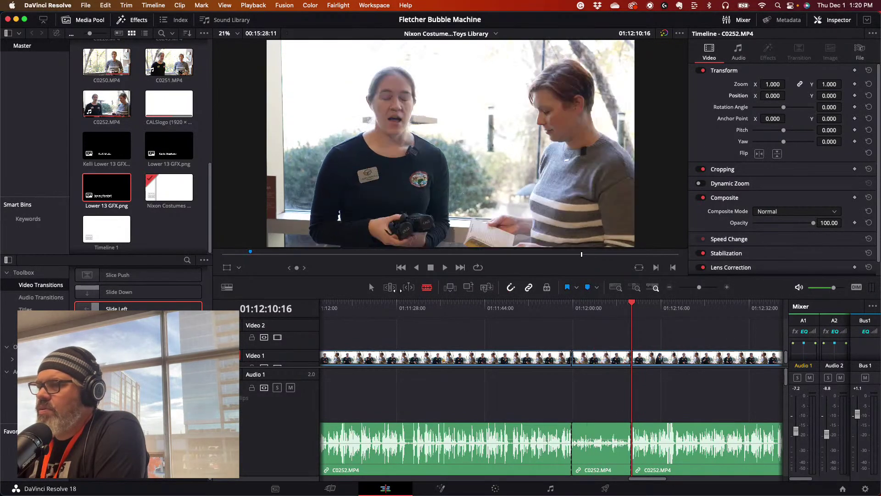
# - Set the middle piece's Right audio to Embedded Channel 1 in Clip Attributes and replay it
pyautogui.rightClick(593, 437)
pyautogui.click(611, 395)
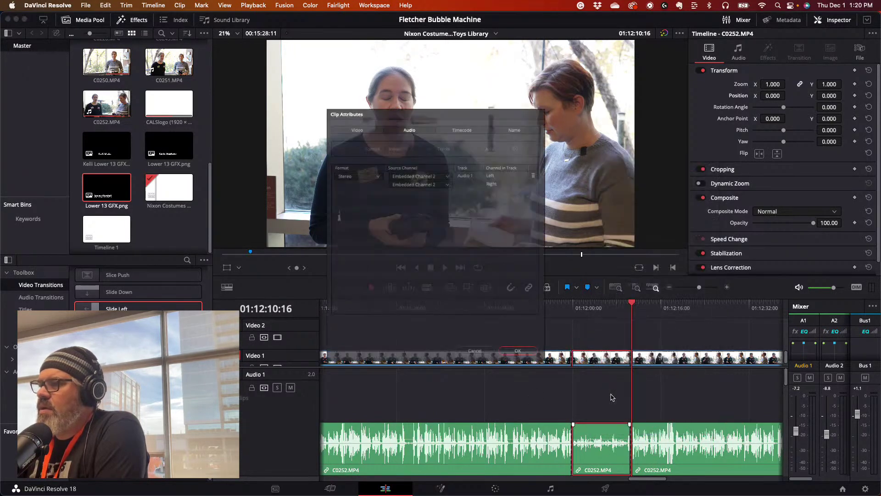
pyautogui.click(433, 182)
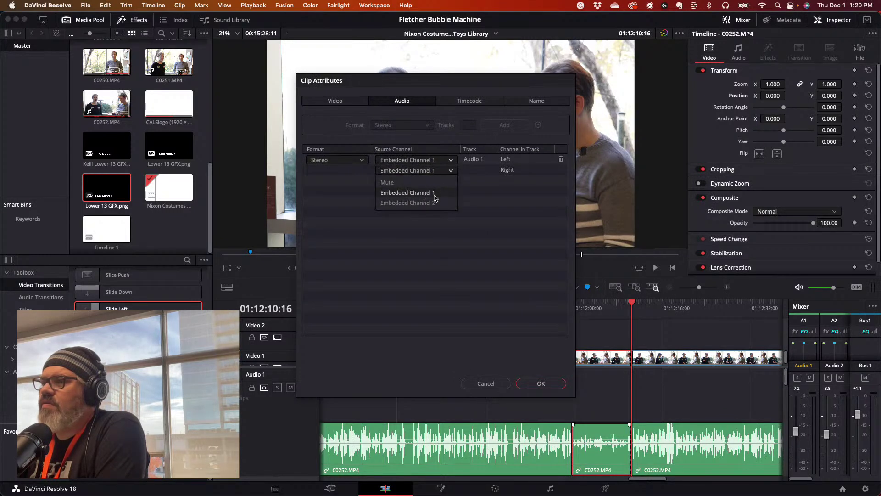
pyautogui.click(535, 383)
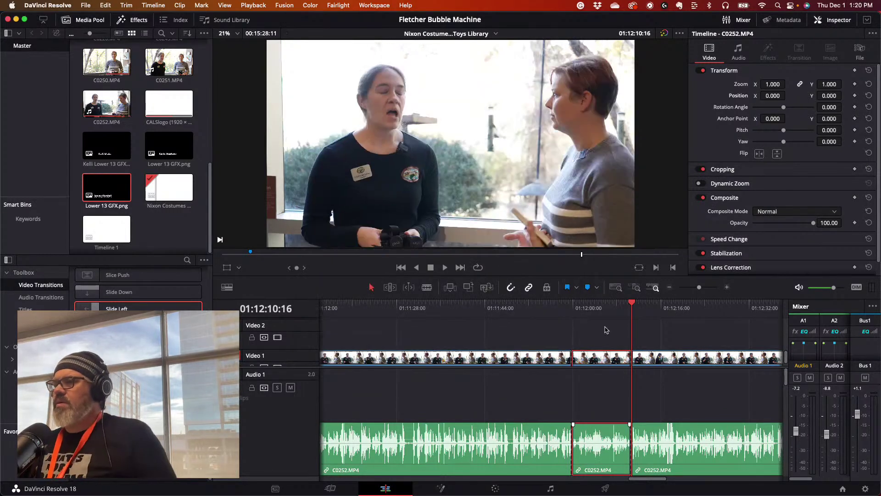
pyautogui.click(557, 305)
pyautogui.press('space')
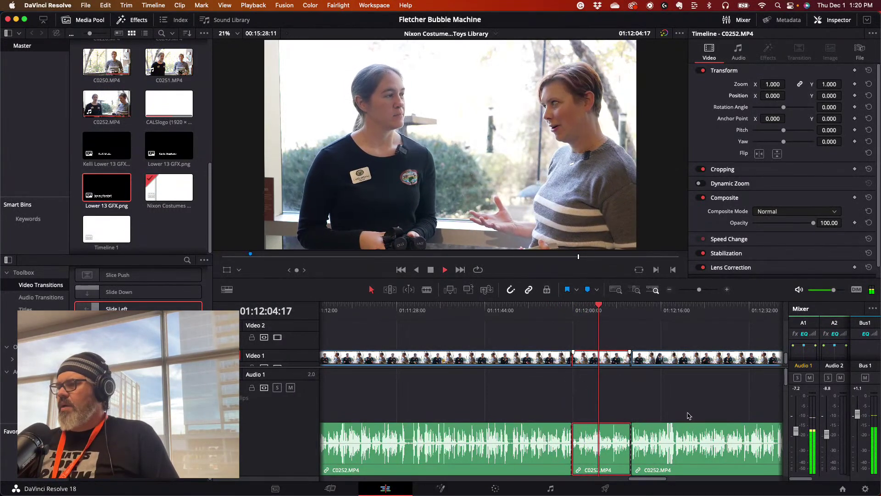
pyautogui.hscroll(5, 647, 481)
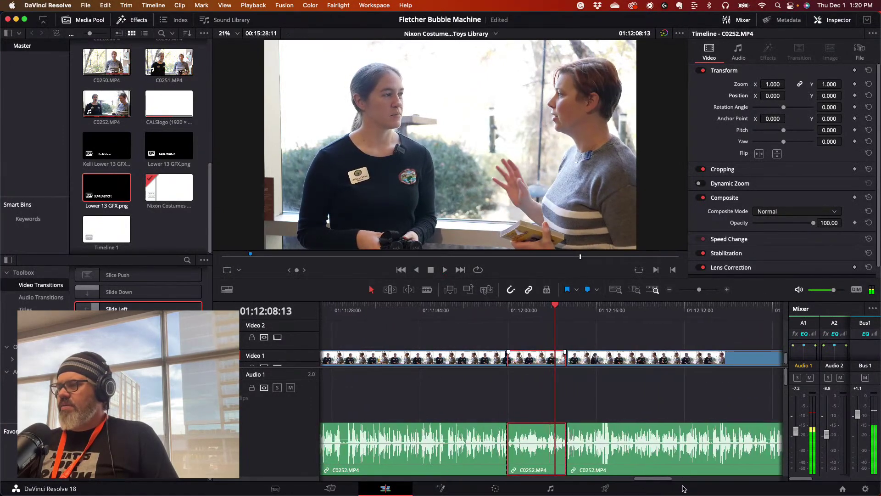
pyautogui.moveTo(662, 482); pyautogui.dragTo(696, 482)
pyautogui.moveTo(564, 307); pyautogui.dragTo(609, 337)
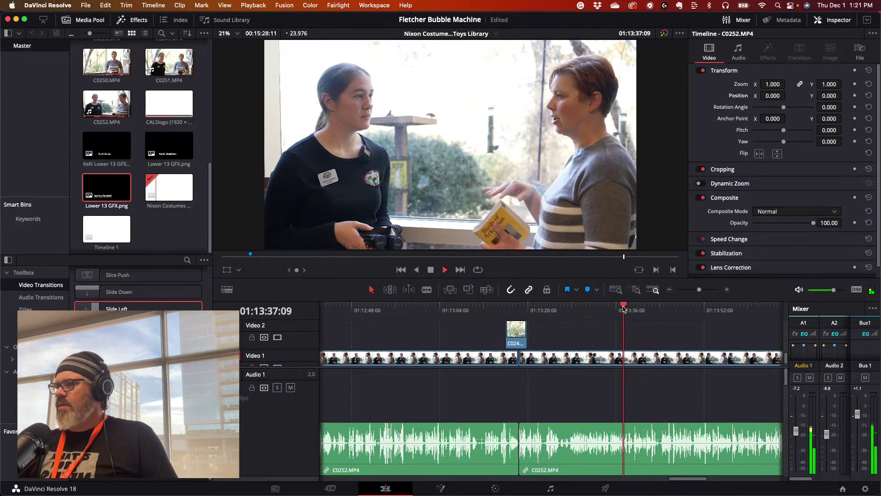
# - Find the pause near 01:13:26 and cut C0252.MP4 at 01:13:26:13
pyautogui.moveTo(613, 311); pyautogui.dragTo(604, 313)
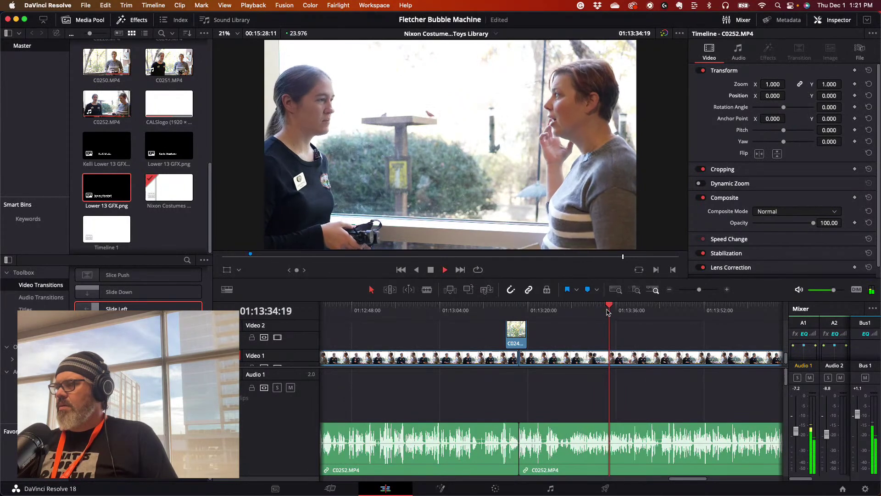
pyautogui.click(604, 312)
pyautogui.click(594, 308)
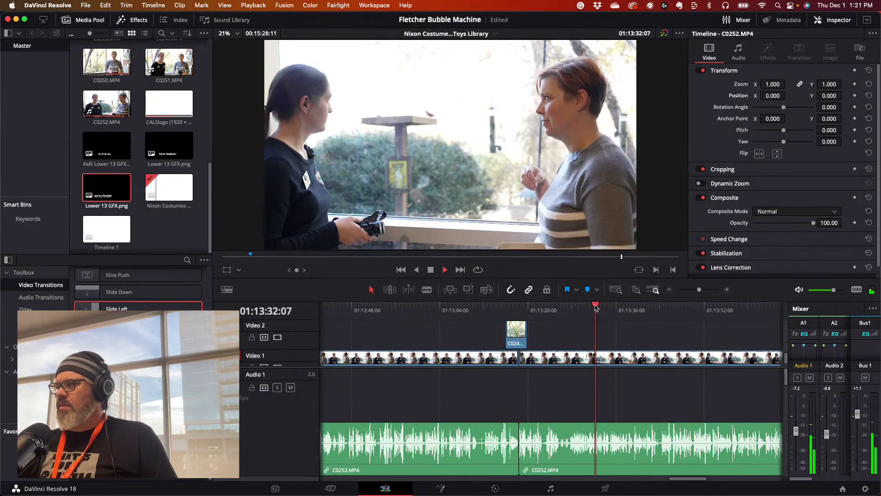
pyautogui.click(574, 307)
pyautogui.click(571, 307)
pyautogui.click(555, 309)
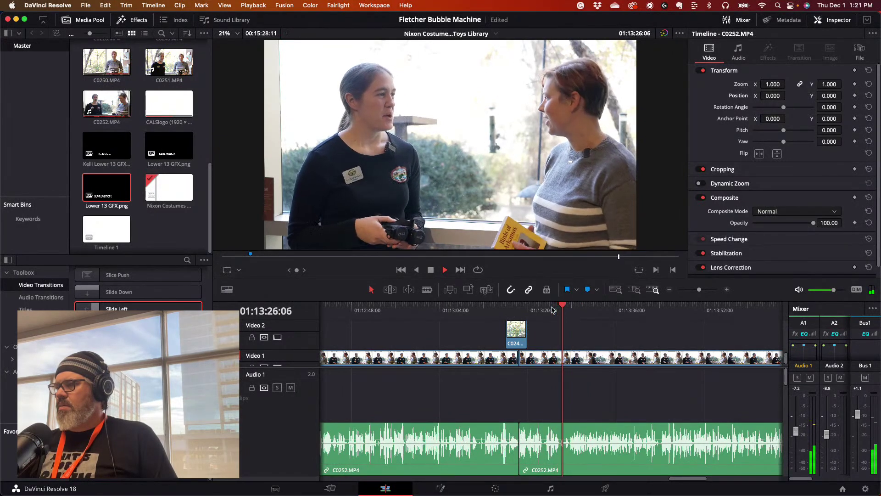
pyautogui.click(560, 306)
pyautogui.click(559, 307)
pyautogui.click(559, 309)
pyautogui.press('space')
pyautogui.click(563, 309)
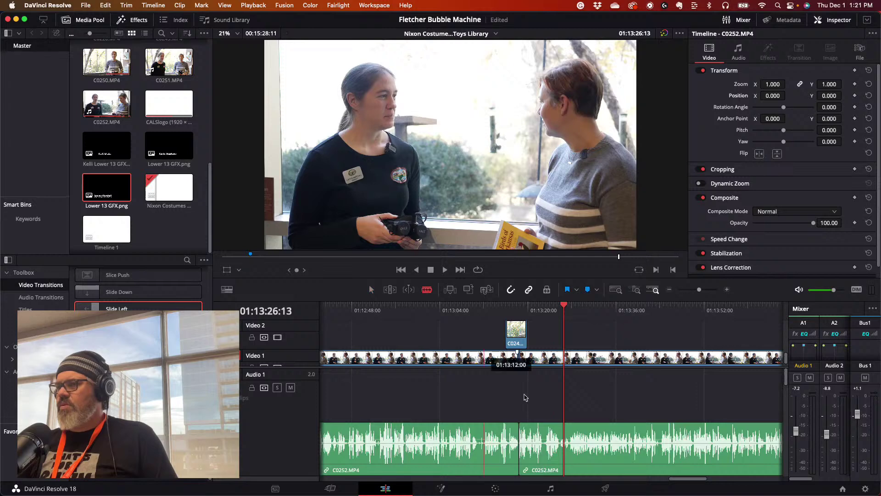
pyautogui.click(564, 443)
# - Play on from the cut and split the clip again at 01:13:44:04
pyautogui.press('space')
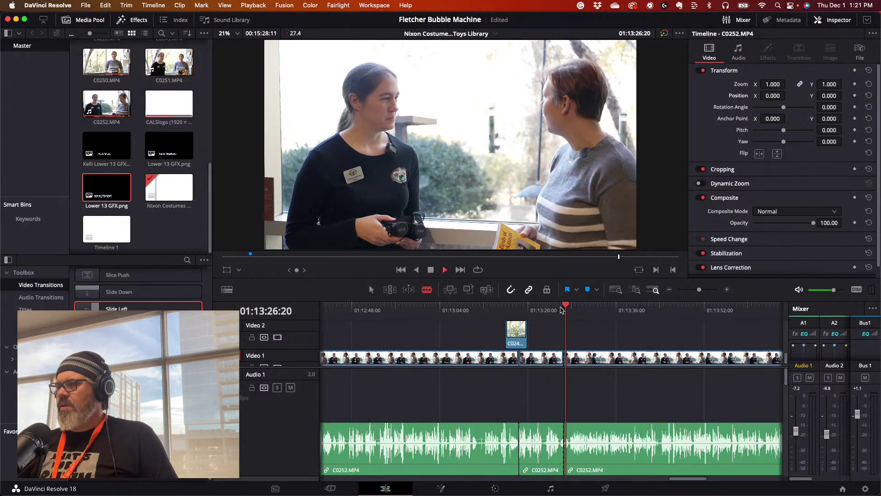
pyautogui.moveTo(568, 309); pyautogui.dragTo(604, 311)
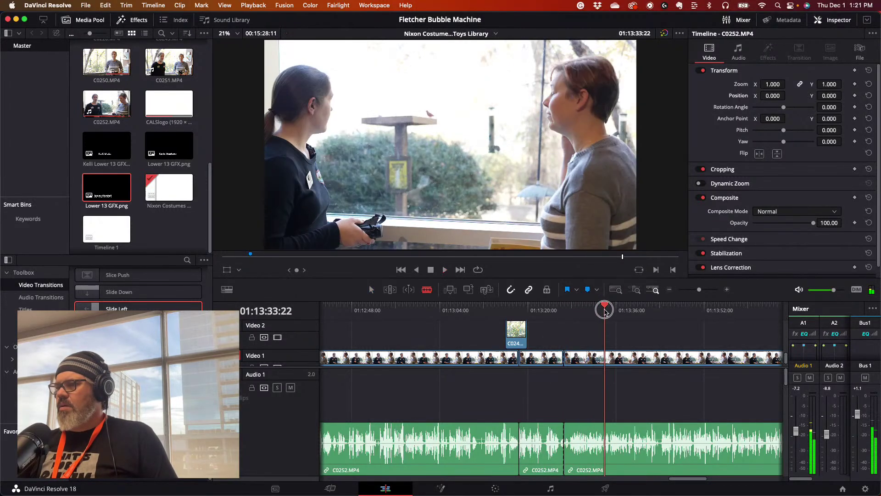
pyautogui.press('space')
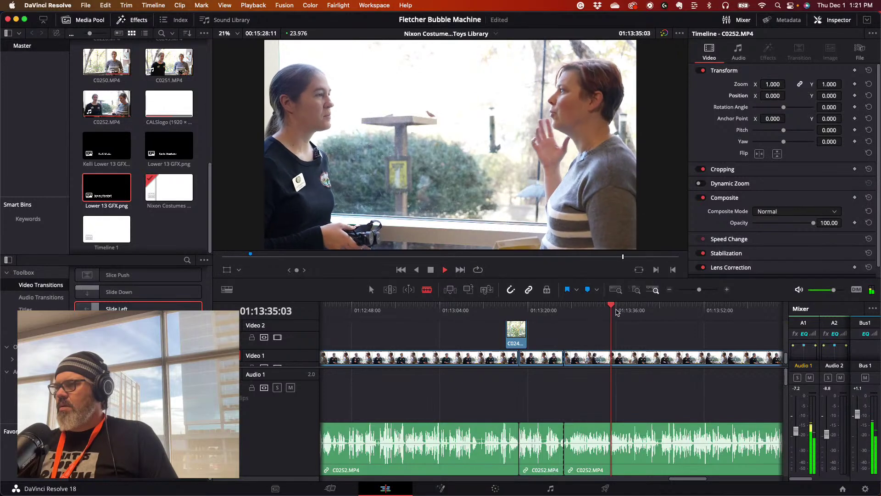
pyautogui.moveTo(618, 310); pyautogui.dragTo(658, 320)
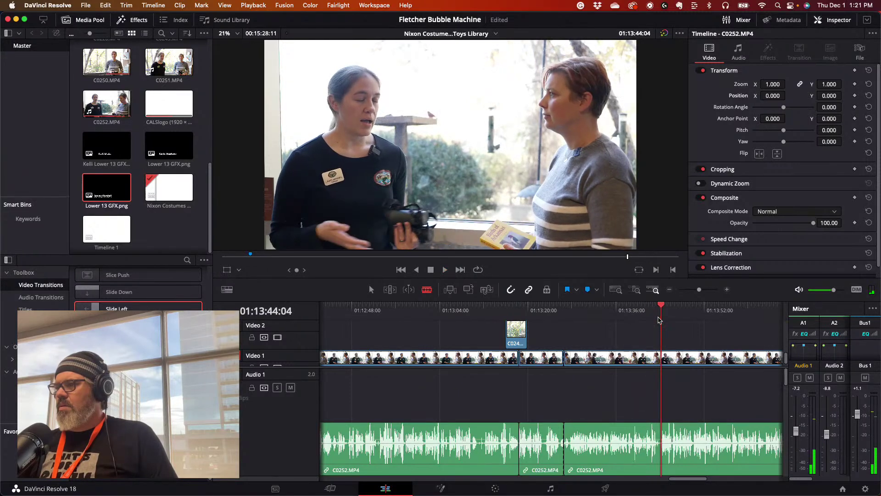
pyautogui.click(659, 433)
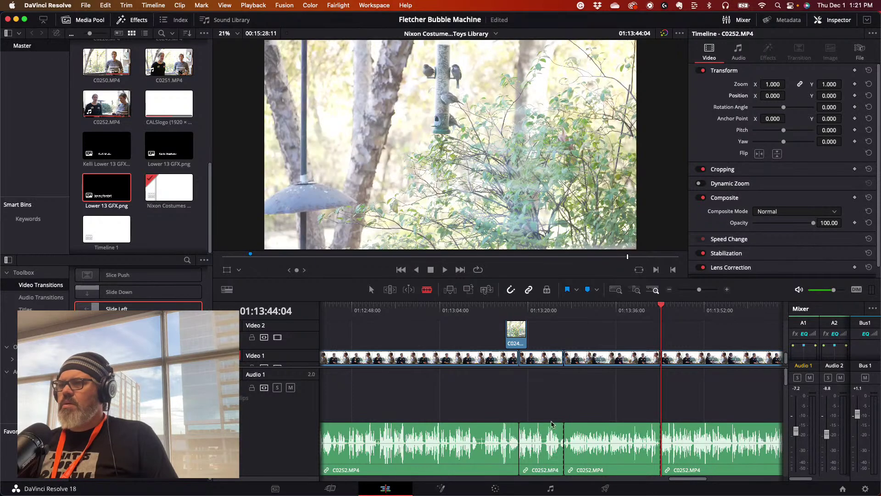
# - Apply Embedded Channel 1 to the newly cut section's audio and play it back from 01:13:23
pyautogui.rightClick(590, 434)
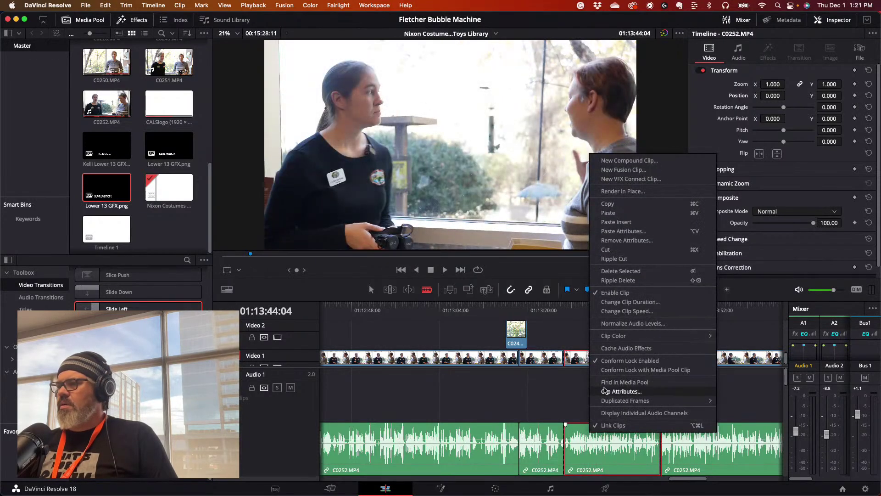
pyautogui.click(615, 391)
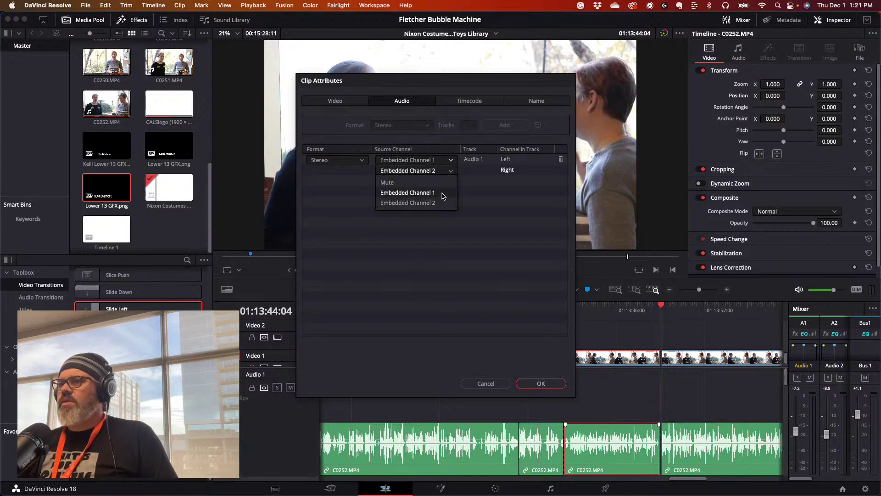
pyautogui.click(540, 383)
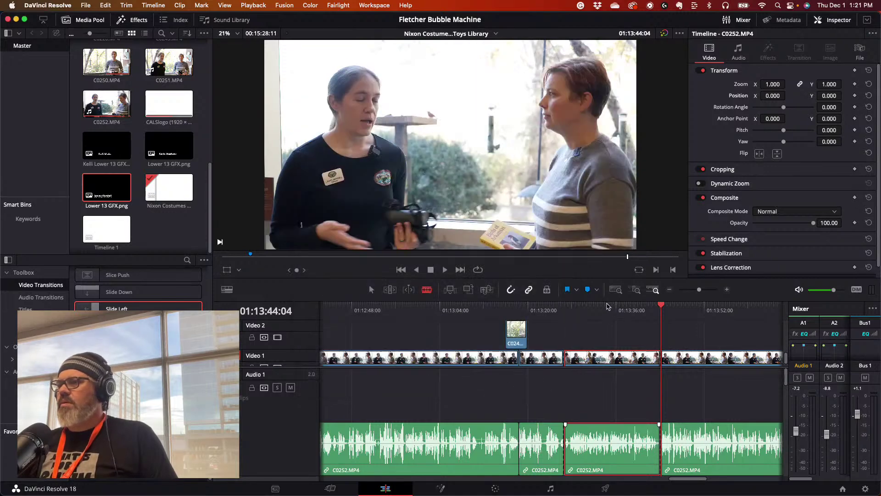
pyautogui.click(547, 306)
pyautogui.press('space')
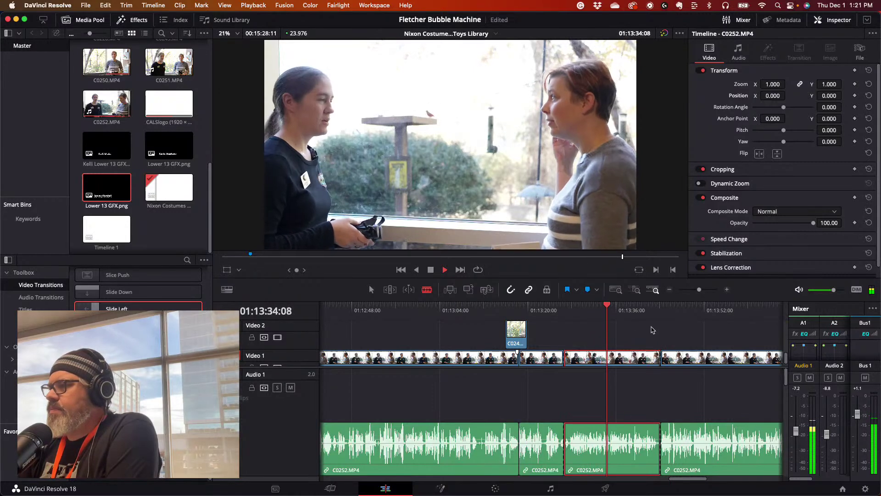
pyautogui.click(644, 307)
pyautogui.press('space')
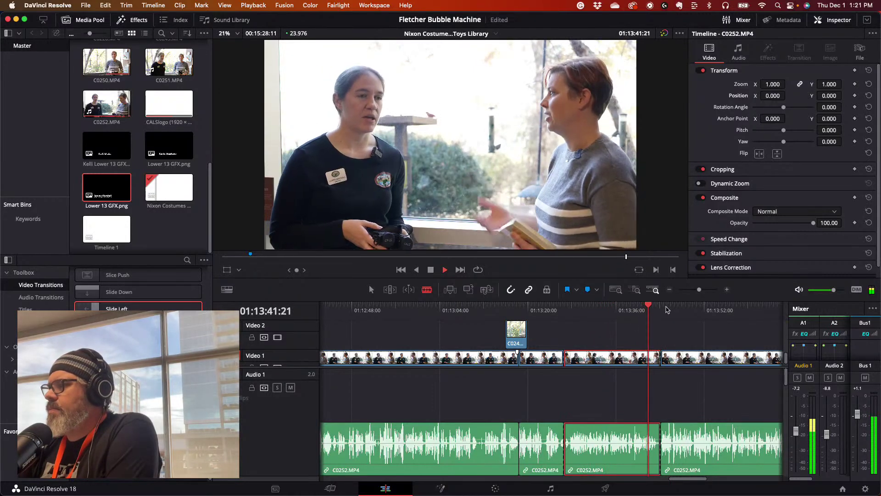
# - Review the sequence ending between about 01:14:48 and 01:14:57
pyautogui.moveTo(688, 478); pyautogui.dragTo(717, 480)
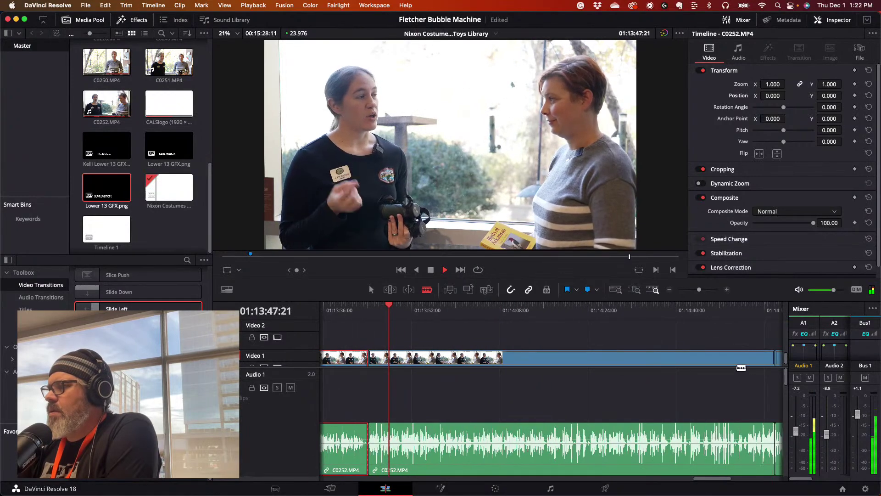
pyautogui.click(751, 305)
pyautogui.moveTo(751, 306); pyautogui.dragTo(780, 307)
pyautogui.press('space')
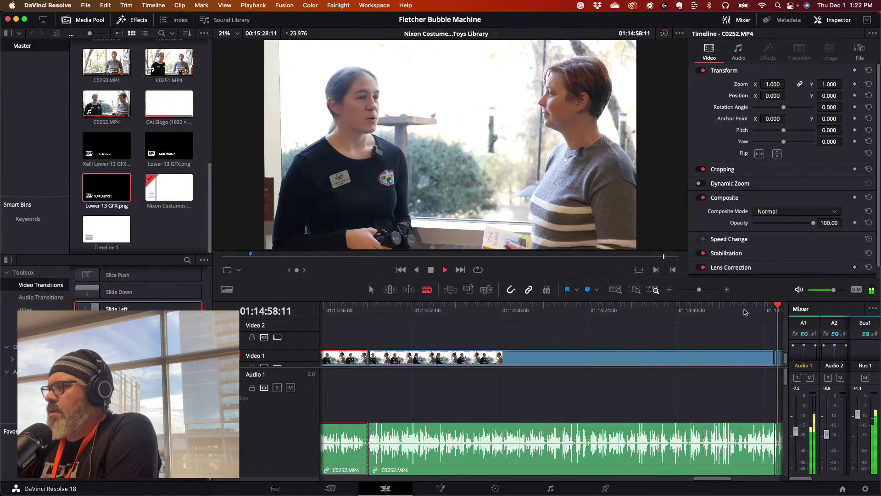
pyautogui.click(727, 311)
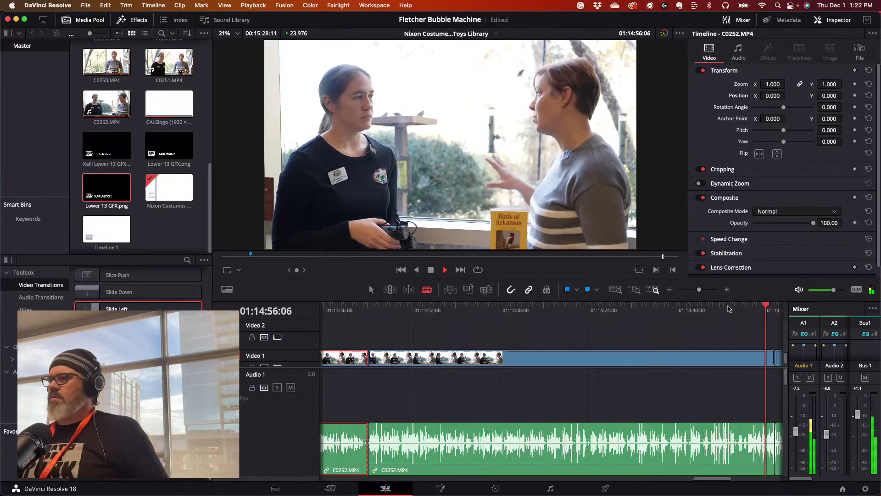
pyautogui.click(729, 310)
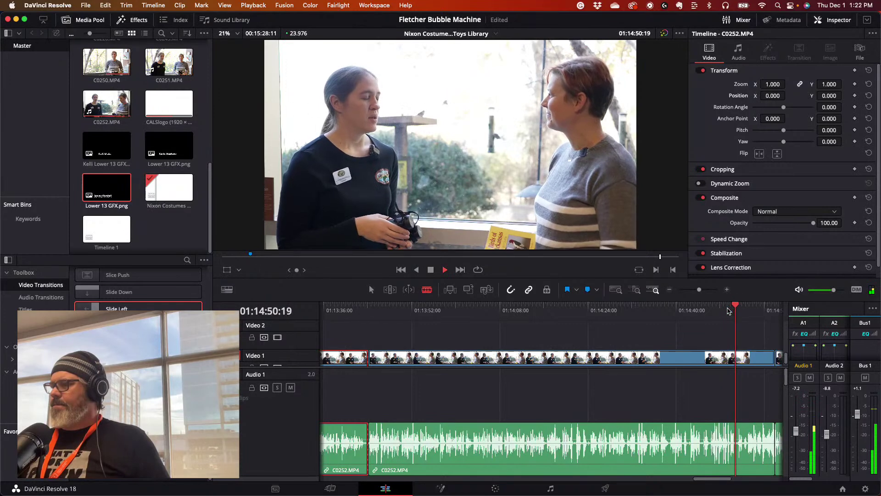
pyautogui.press('space')
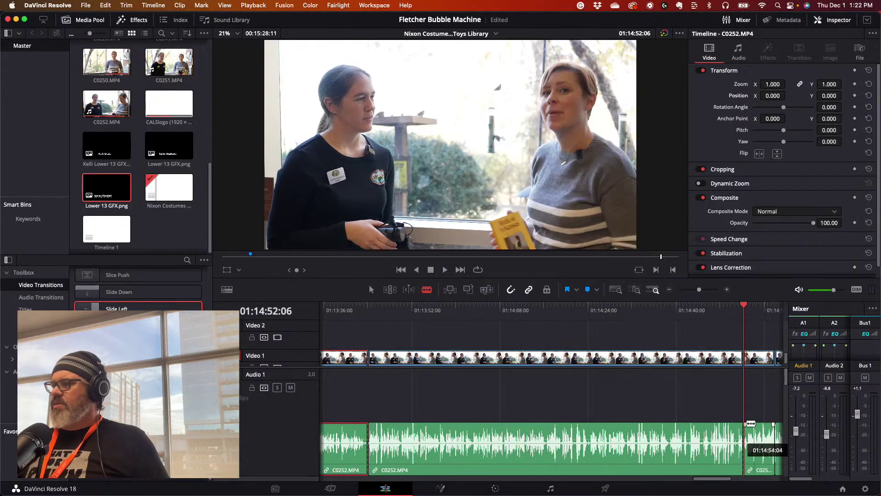
# - Set the final C0252 audio piece to Embedded Channel 1 on both channels and play it
pyautogui.rightClick(754, 431)
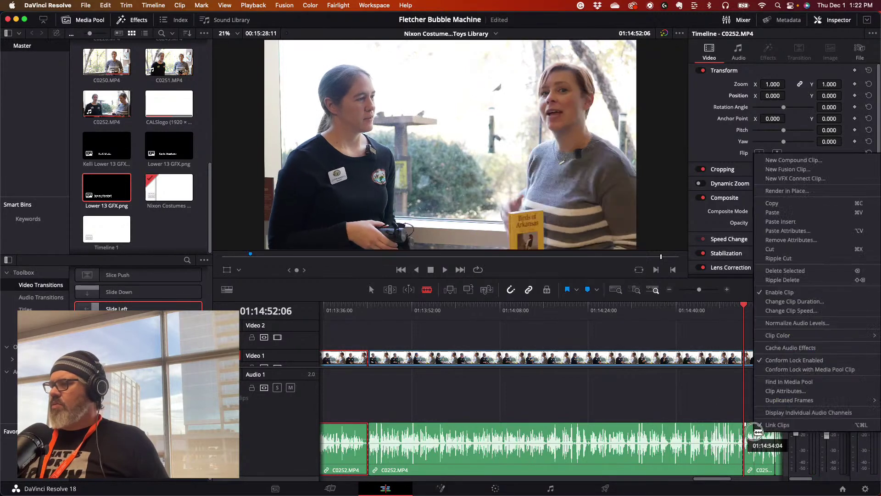
pyautogui.click(777, 391)
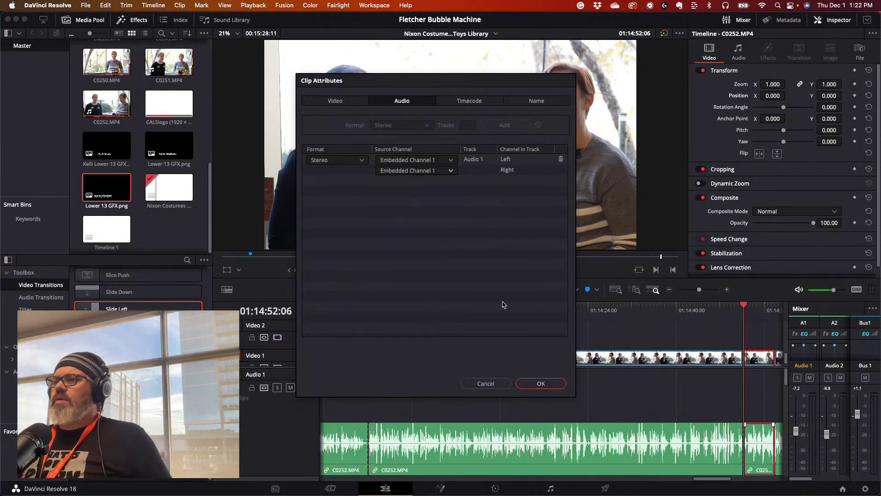
pyautogui.click(532, 383)
pyautogui.press('space')
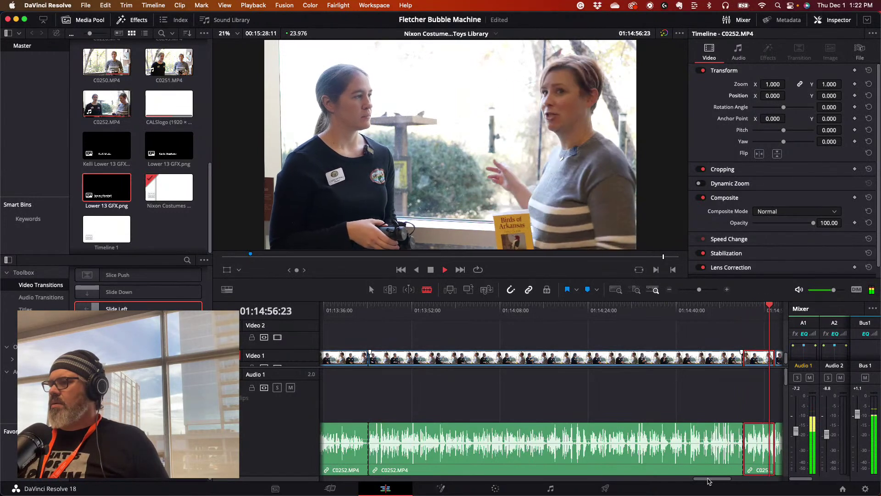
pyautogui.press('space')
pyautogui.moveTo(709, 481); pyautogui.dragTo(724, 481)
pyautogui.press('space')
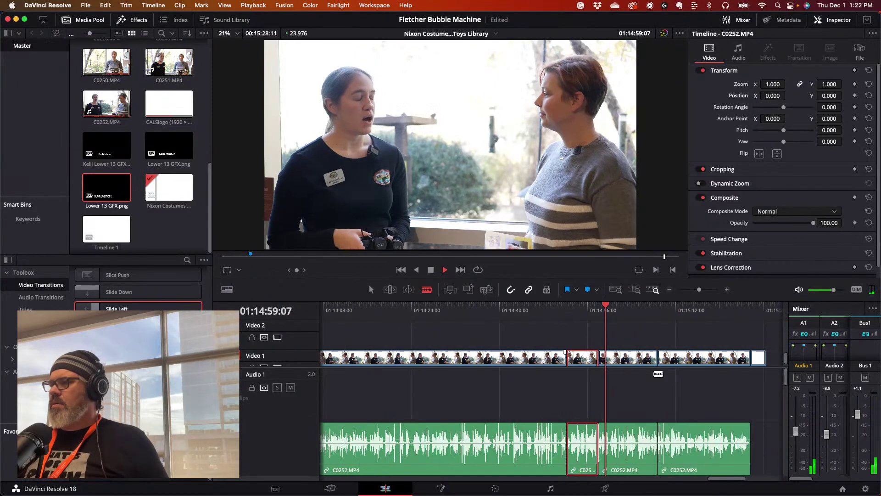
# - With the Selection tool, drag the short C0252 clip's end out about 11 frames near 01:14:56
pyautogui.click(574, 304)
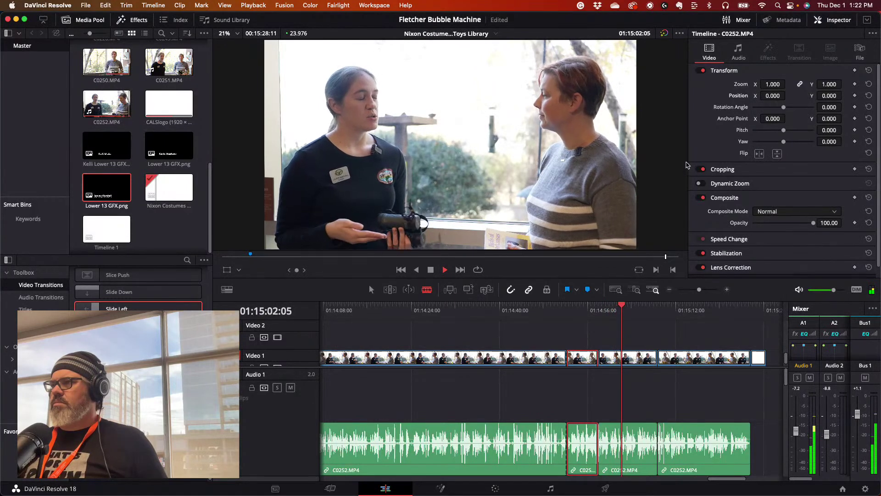
pyautogui.press('space')
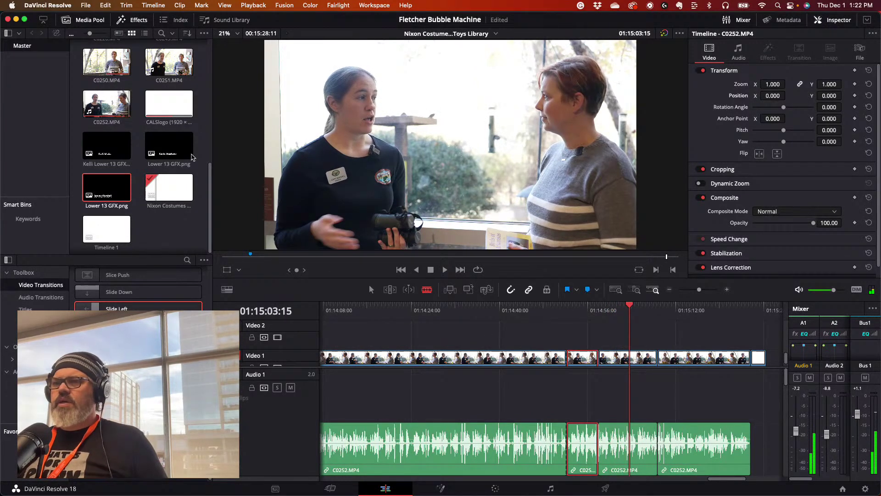
pyautogui.press('a')
pyautogui.moveTo(638, 332); pyautogui.dragTo(651, 354)
pyautogui.moveTo(595, 354); pyautogui.dragTo(606, 354)
pyautogui.click(590, 309)
pyautogui.press('space')
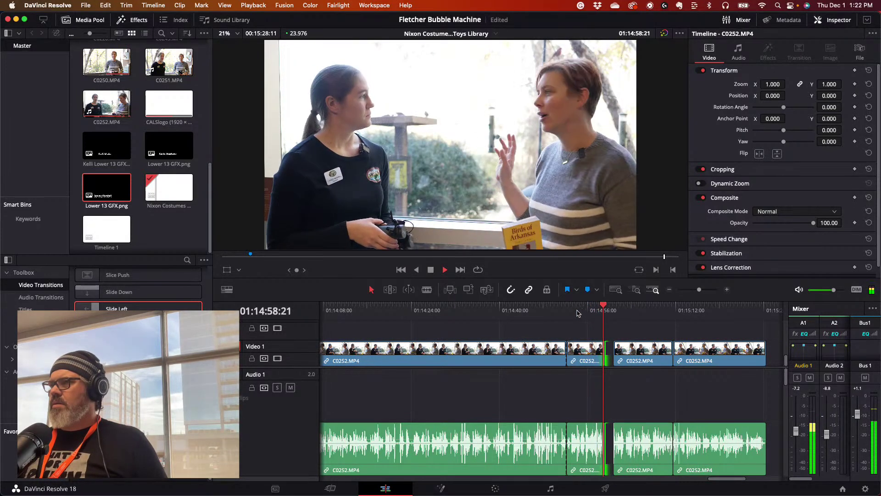
pyautogui.press('space')
pyautogui.moveTo(605, 351); pyautogui.dragTo(614, 349)
pyautogui.press('/')
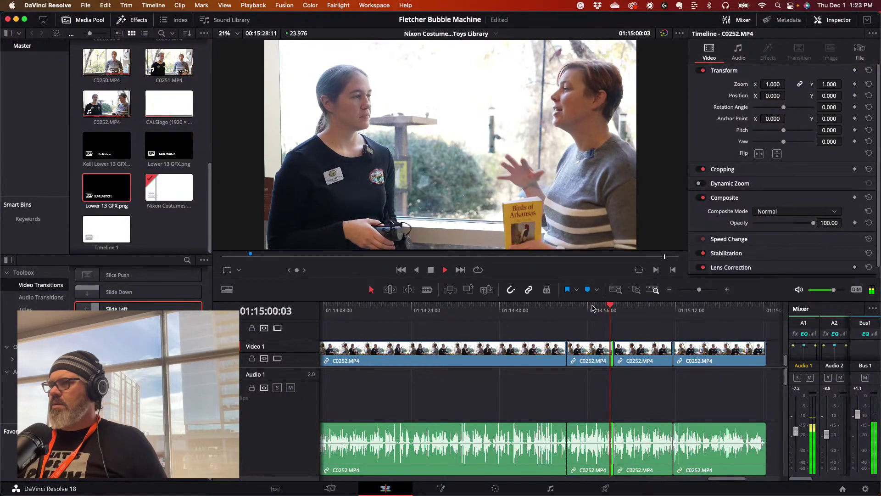
# - Push the clips after 01:15:00 right and extend the C0252 clip's end into the gap
pyautogui.press('space')
pyautogui.press('y')
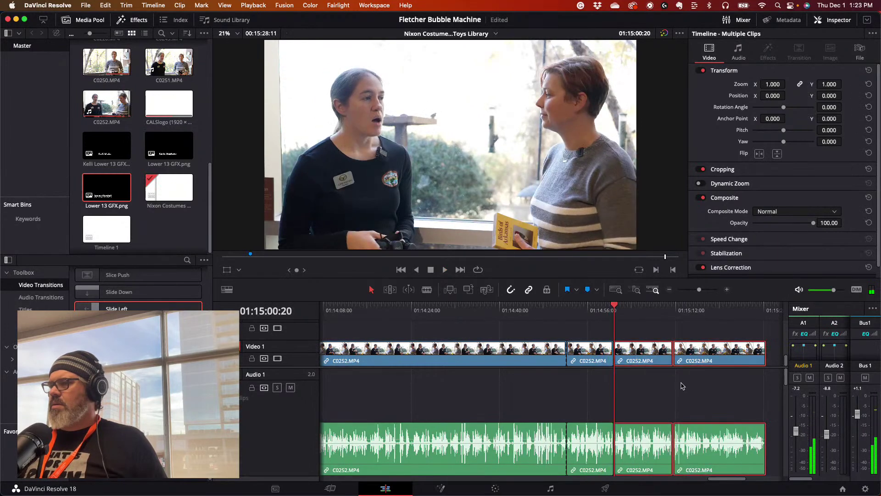
pyautogui.moveTo(631, 353); pyautogui.dragTo(708, 354)
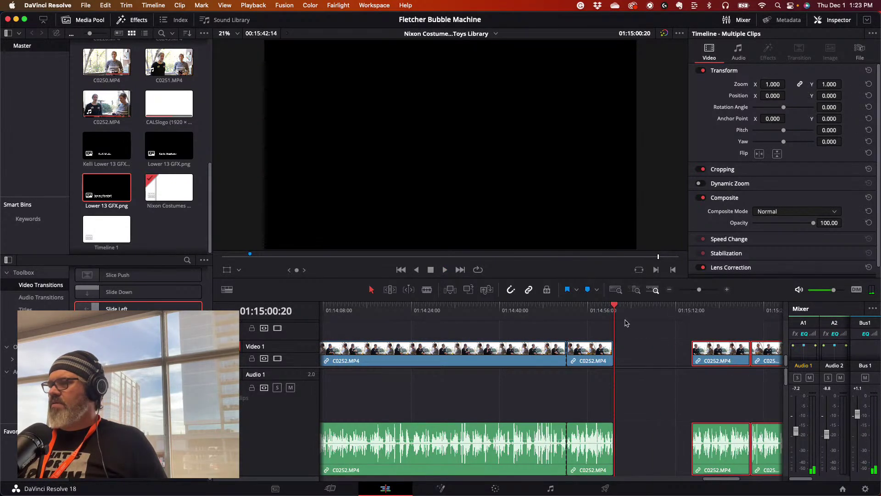
pyautogui.moveTo(614, 347); pyautogui.dragTo(667, 349)
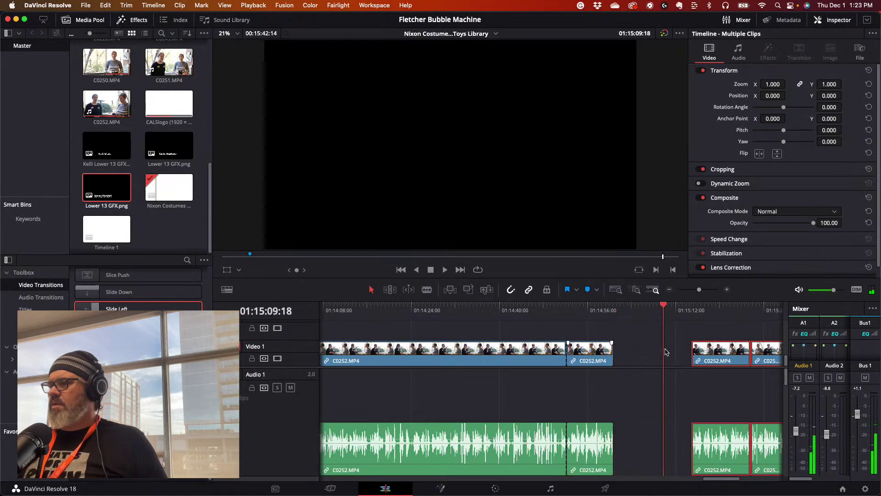
pyautogui.moveTo(614, 354); pyautogui.dragTo(663, 354)
pyautogui.click(606, 307)
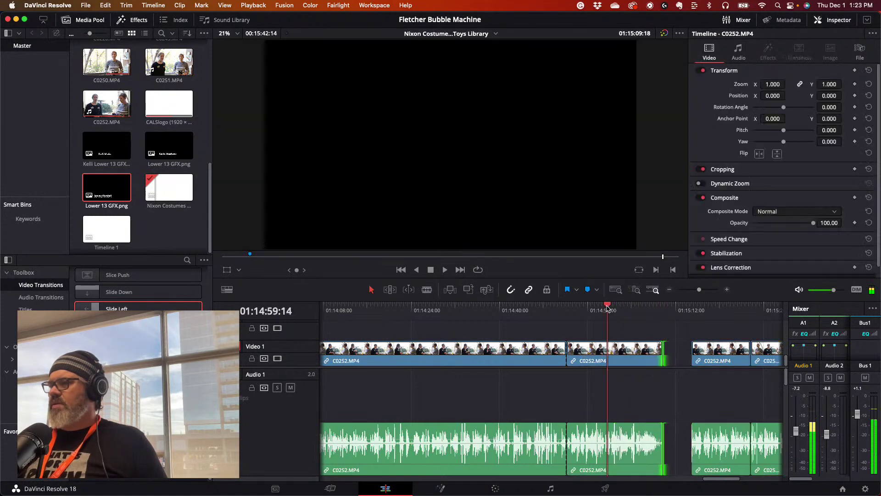
pyautogui.press('space')
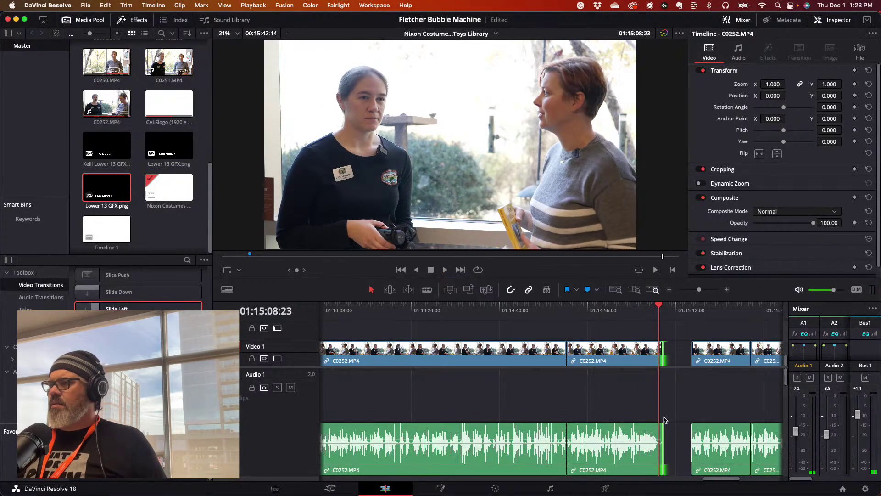
# - Trim the clip's end to the playhead, delete the gap, and replay around 01:15:06
pyautogui.moveTo(662, 438); pyautogui.dragTo(659, 438)
pyautogui.click(668, 437)
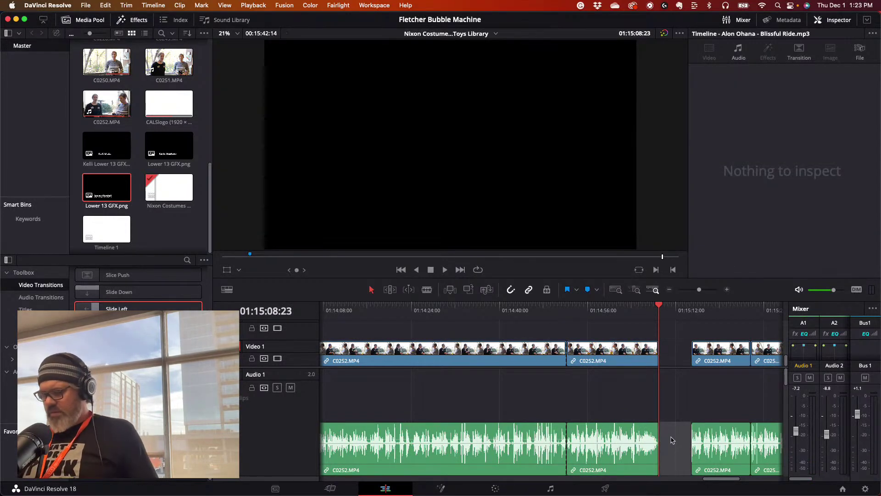
pyautogui.press('BackSpace')
pyautogui.press('space')
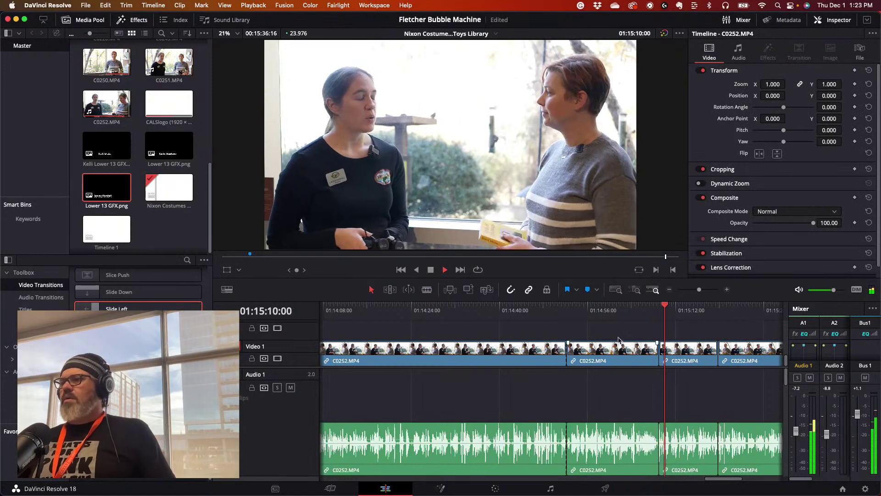
pyautogui.click(652, 310)
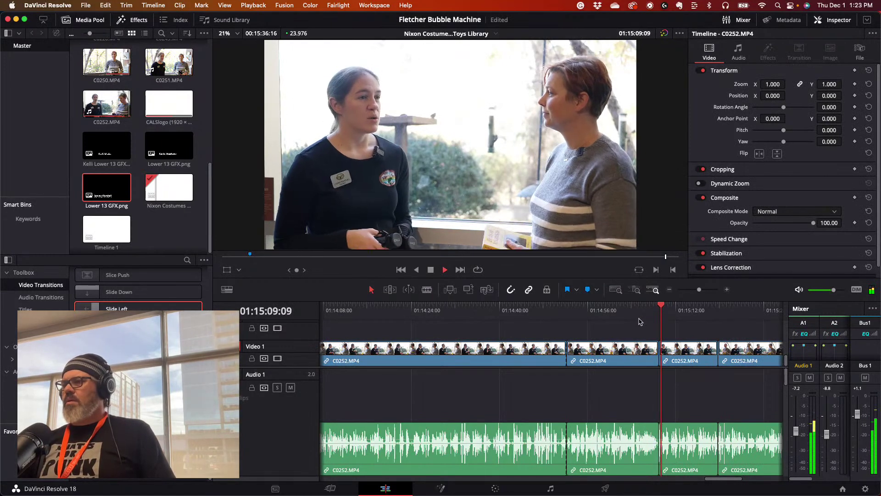
pyautogui.click(645, 312)
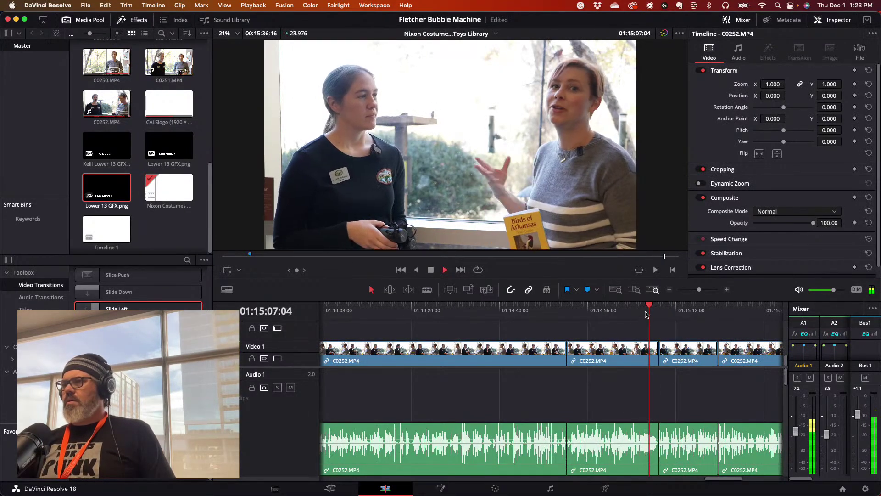
pyautogui.press('space')
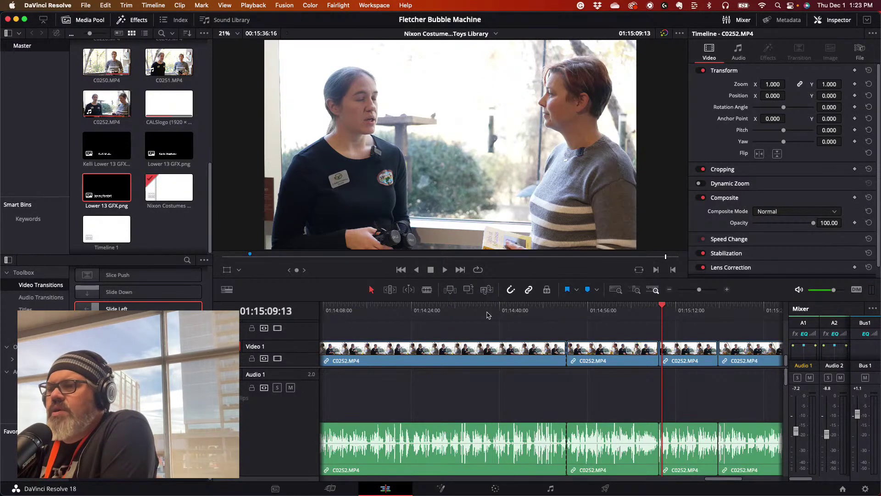
pyautogui.moveTo(497, 311); pyautogui.dragTo(403, 305)
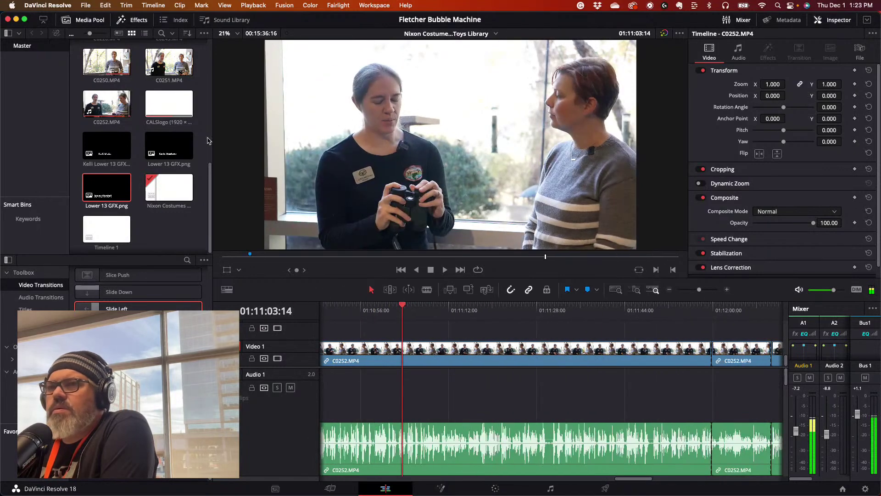
pyautogui.doubleClick(115, 68)
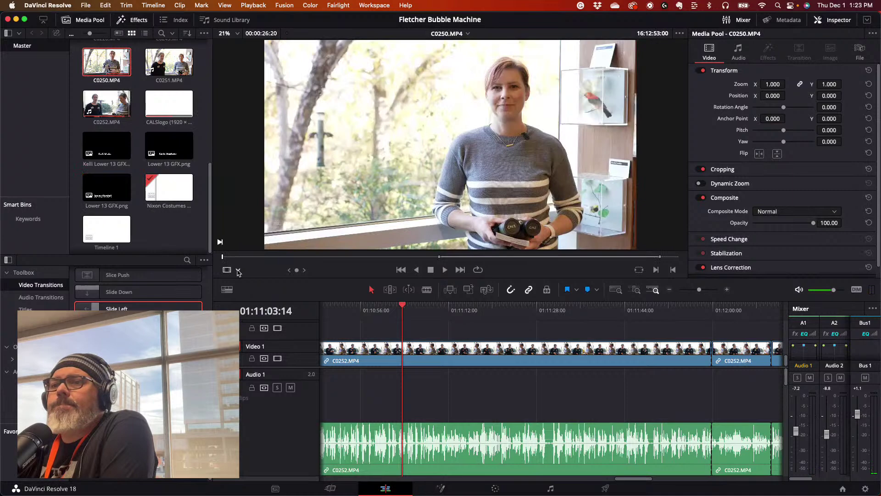
pyautogui.moveTo(224, 258)
pyautogui.mouseDown()
pyautogui.moveTo(675, 258)
pyautogui.moveTo(225, 257)
pyautogui.mouseUp()
pyautogui.scroll(2, 168, 105)
pyautogui.click(169, 57)
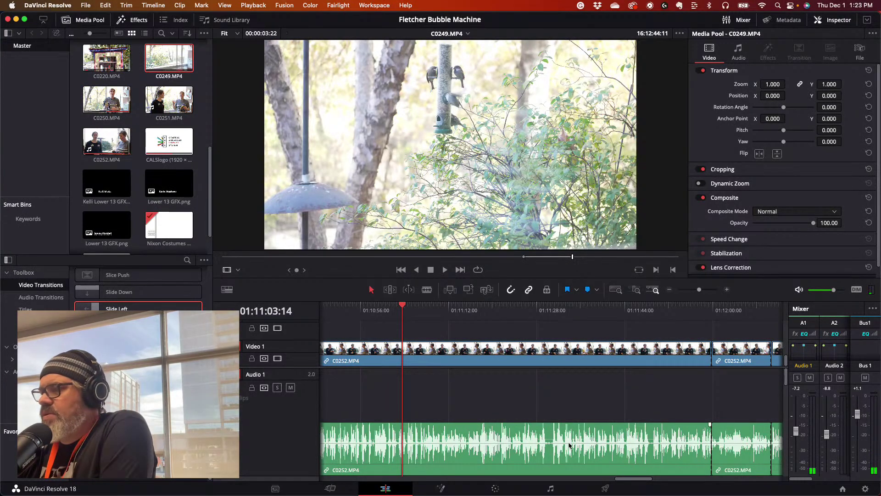
pyautogui.moveTo(402, 305); pyautogui.dragTo(754, 322)
pyautogui.press('space')
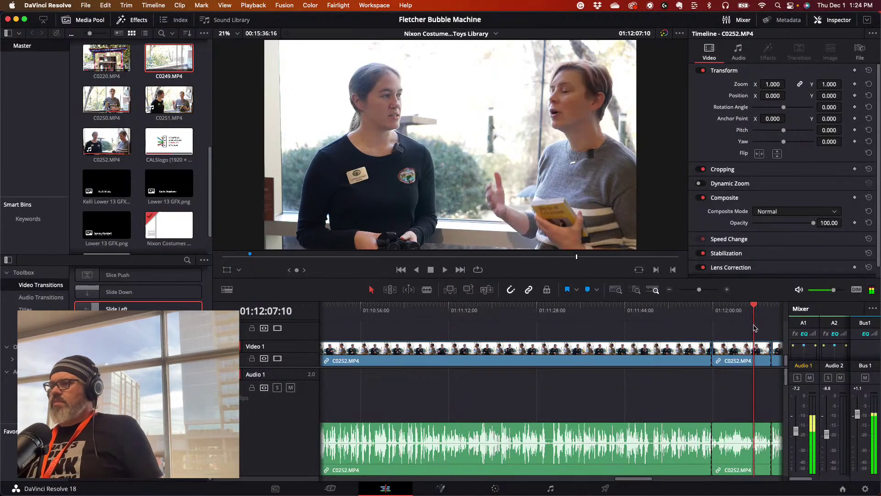
pyautogui.press('space')
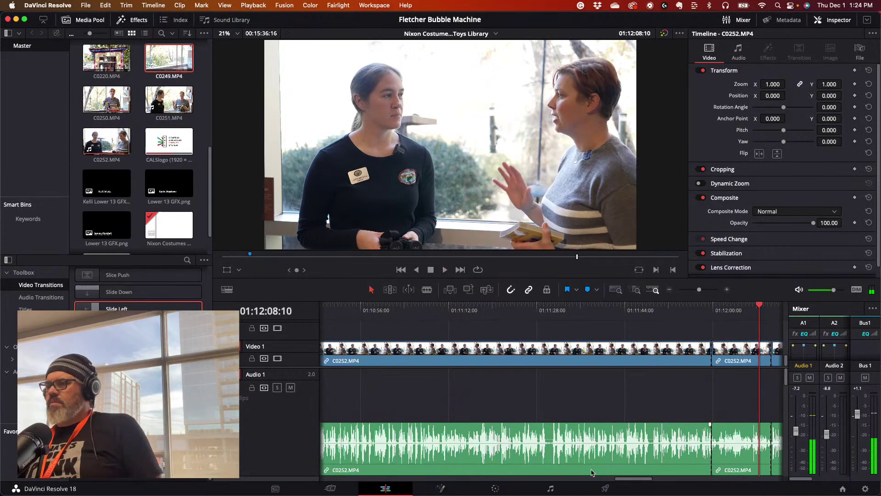
pyautogui.moveTo(625, 483); pyautogui.dragTo(681, 473)
pyautogui.press('space')
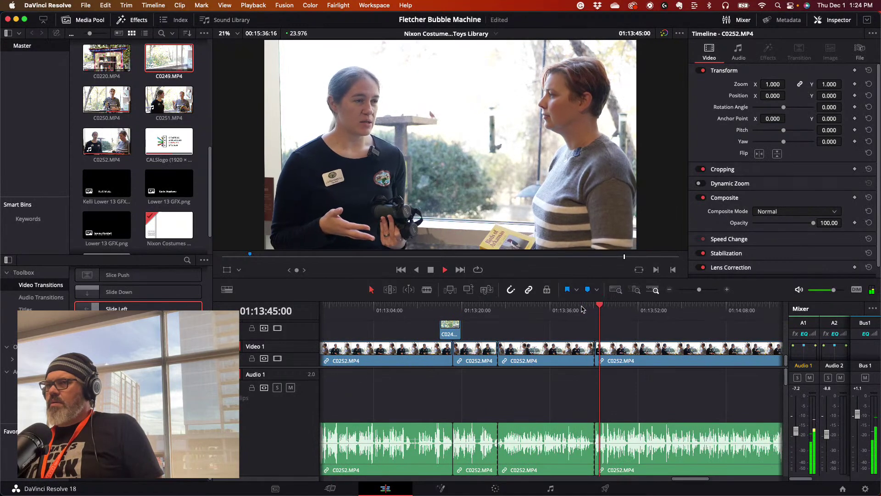
pyautogui.press('space')
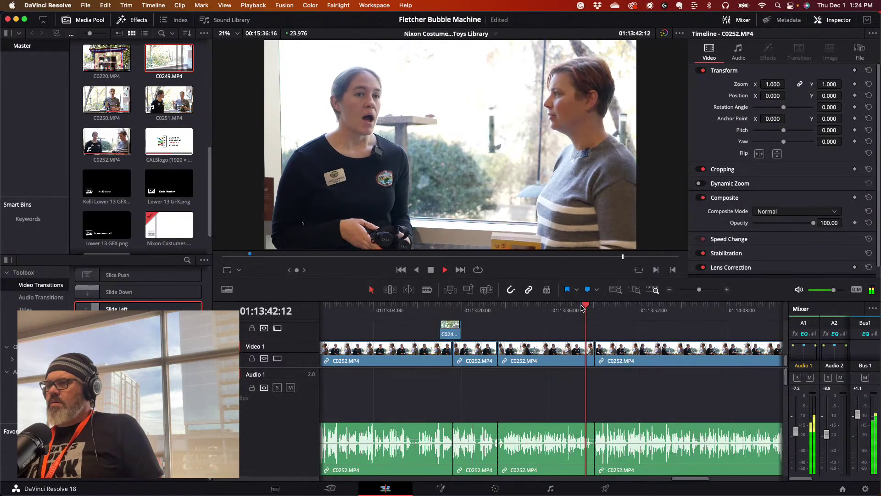
pyautogui.click(572, 309)
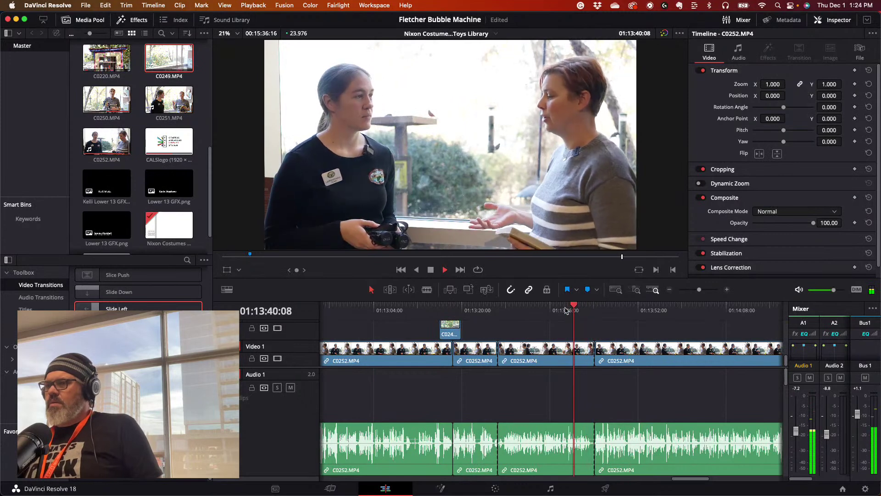
pyautogui.click(540, 310)
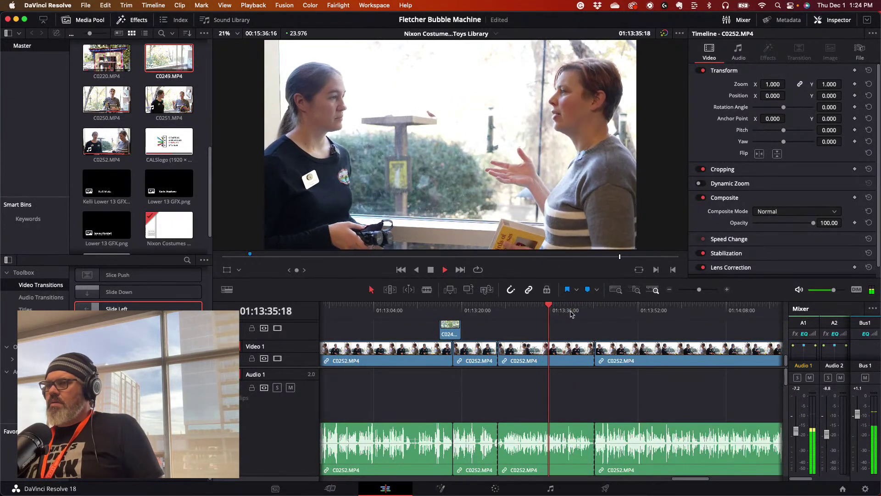
pyautogui.click(591, 310)
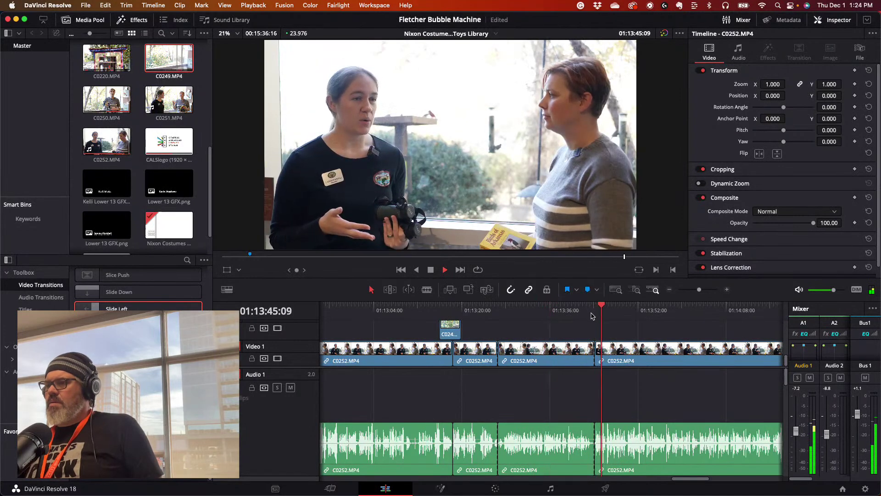
pyautogui.click(648, 311)
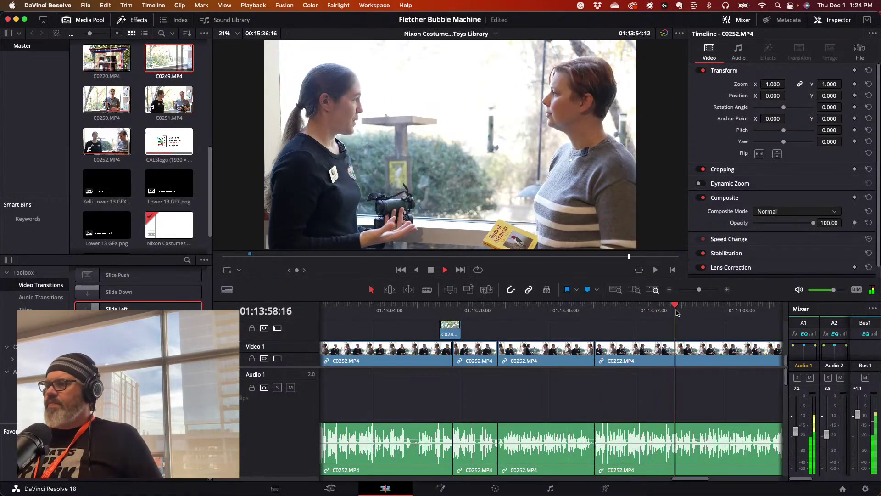
pyautogui.moveTo(679, 480); pyautogui.dragTo(714, 481)
pyautogui.moveTo(698, 291); pyautogui.dragTo(694, 292)
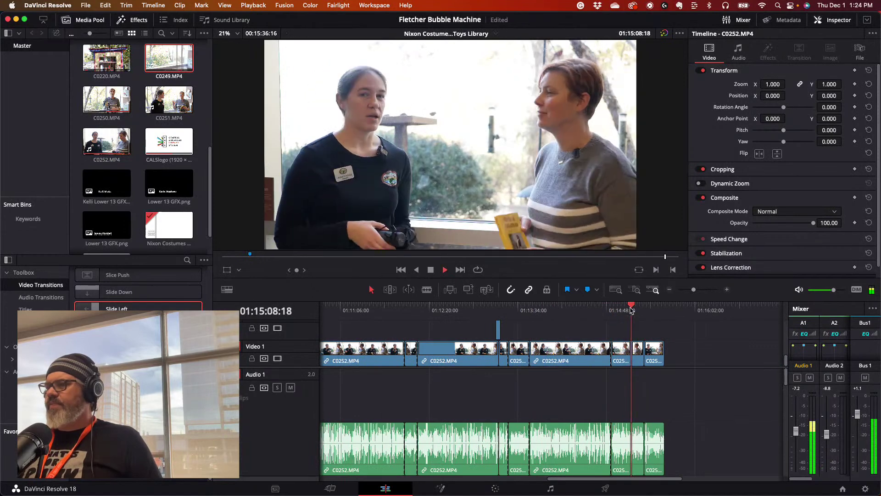
# - Place C0249.MP4 on Video 2 over the interview near 01:15:05 and preview the cutaway
pyautogui.moveTo(631, 310); pyautogui.dragTo(627, 311)
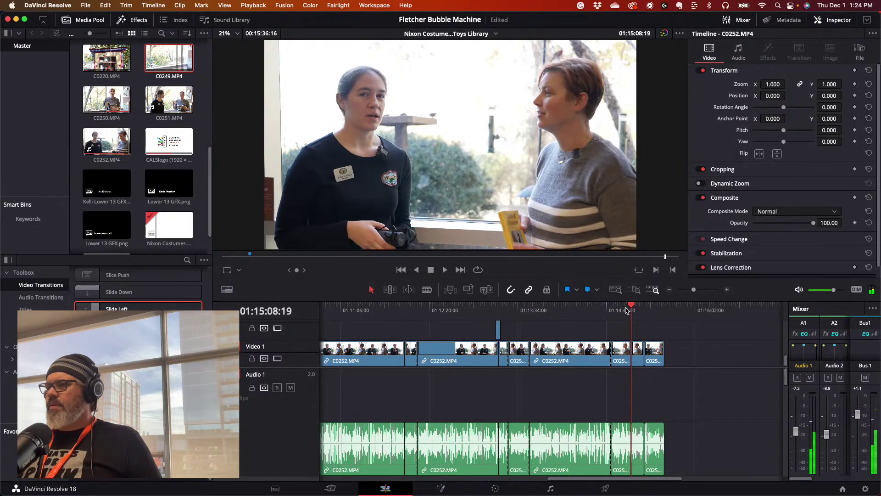
pyautogui.press('space')
pyautogui.click(621, 311)
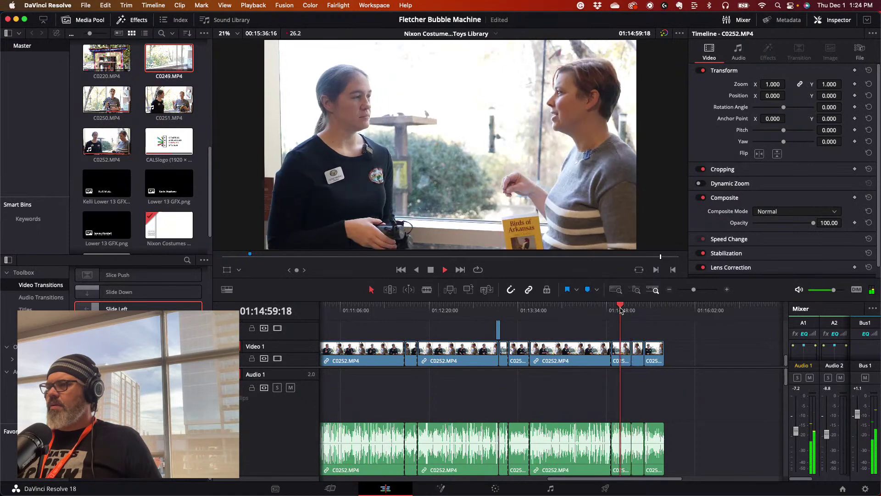
pyautogui.press('space')
pyautogui.doubleClick(181, 59)
pyautogui.moveTo(352, 99); pyautogui.dragTo(621, 349)
pyautogui.press('space')
pyautogui.press('space')
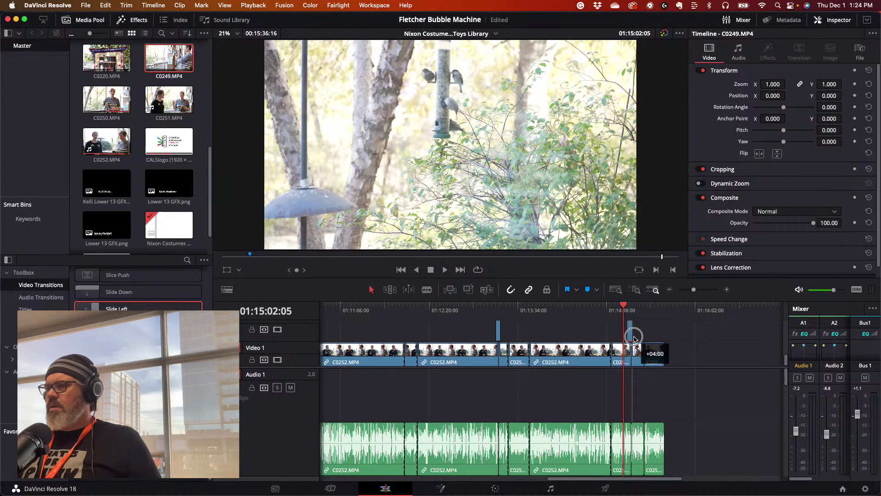
pyautogui.moveTo(633, 338); pyautogui.dragTo(631, 339)
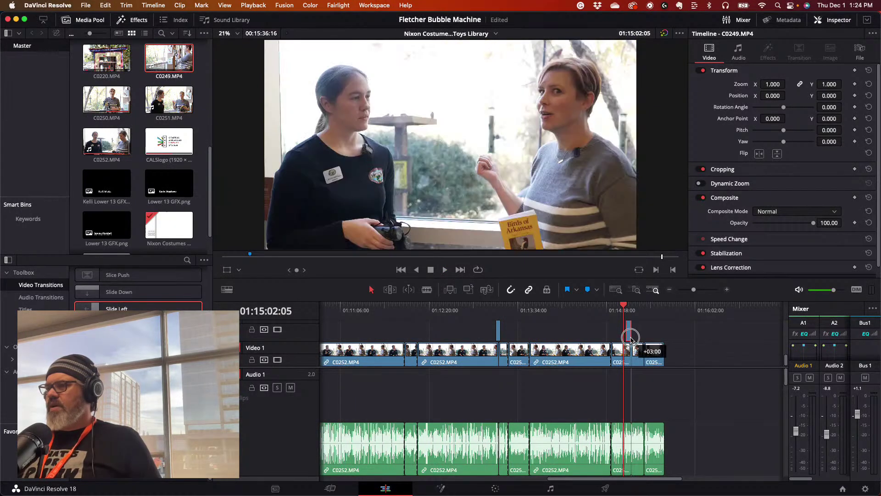
pyautogui.moveTo(695, 291); pyautogui.dragTo(701, 295)
pyautogui.moveTo(615, 333); pyautogui.dragTo(622, 334)
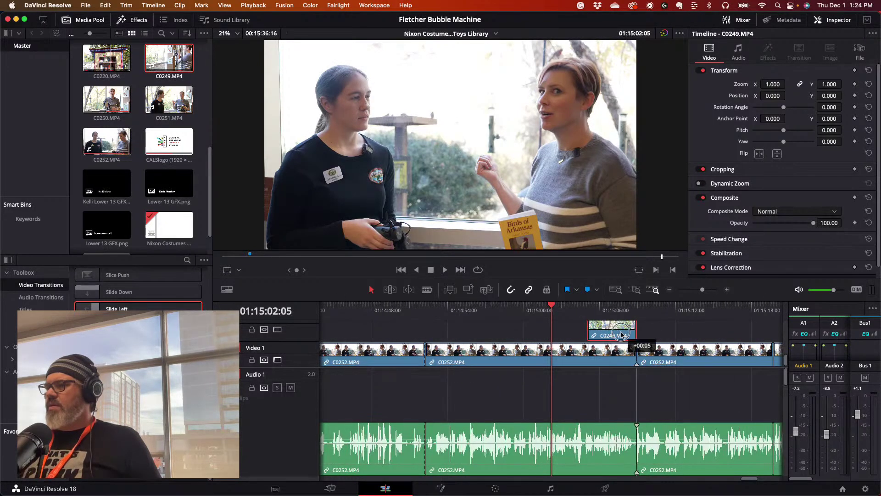
pyautogui.click(579, 310)
pyautogui.press('space')
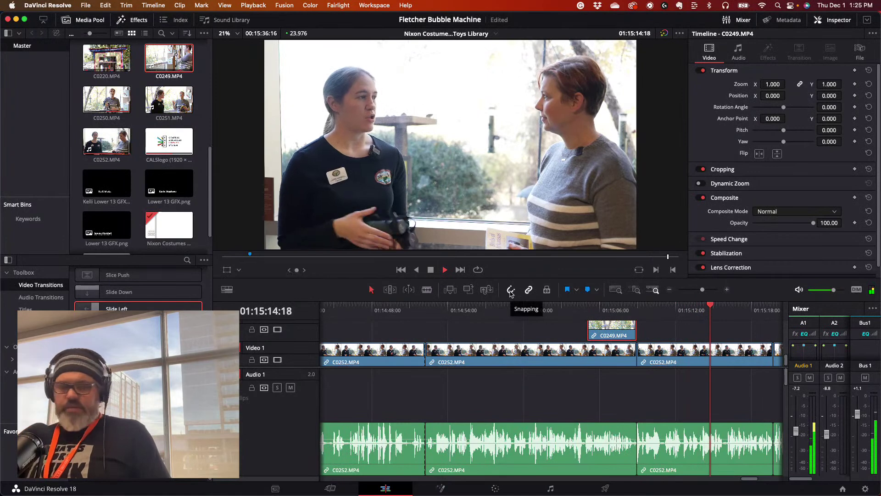
pyautogui.press('space')
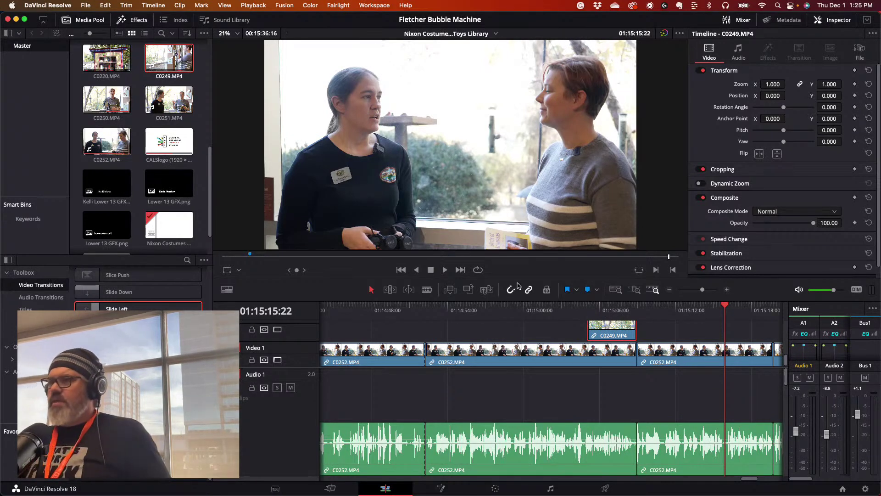
pyautogui.press('space')
pyautogui.click(722, 307)
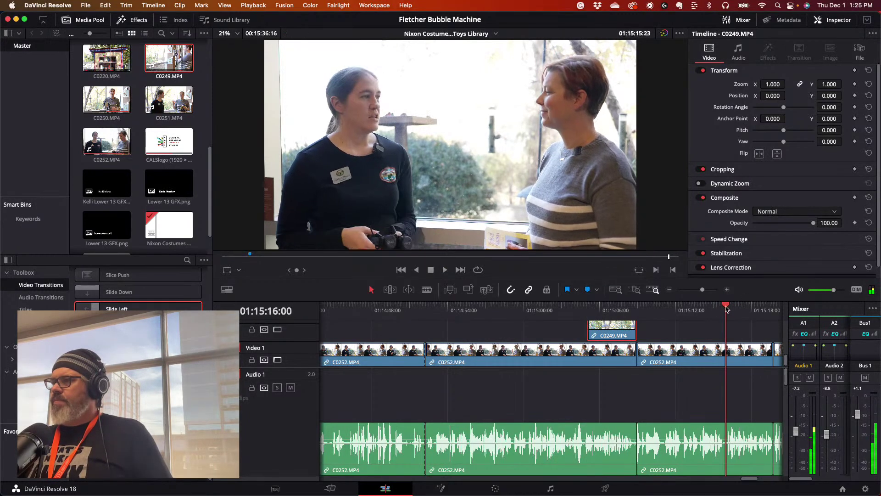
pyautogui.click(718, 307)
pyautogui.click(713, 308)
pyautogui.click(710, 309)
pyautogui.press('space')
pyautogui.press('space')
pyautogui.click(704, 309)
pyautogui.press('space')
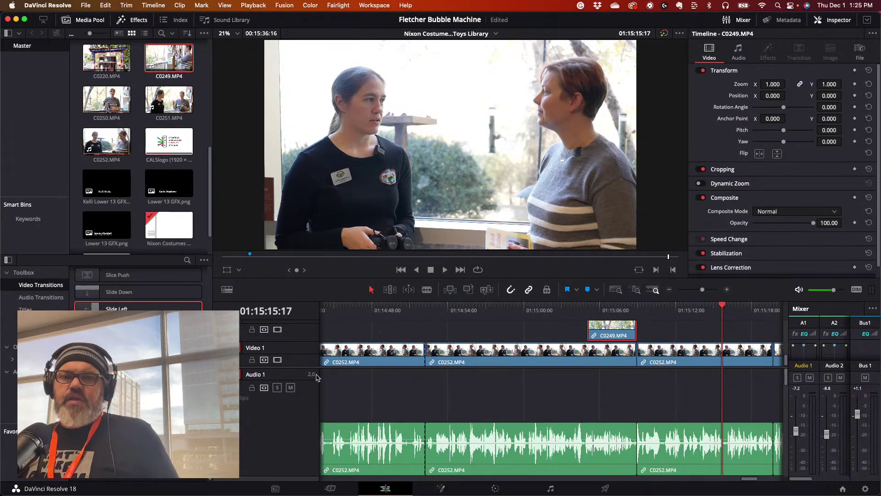
pyautogui.moveTo(310, 494)
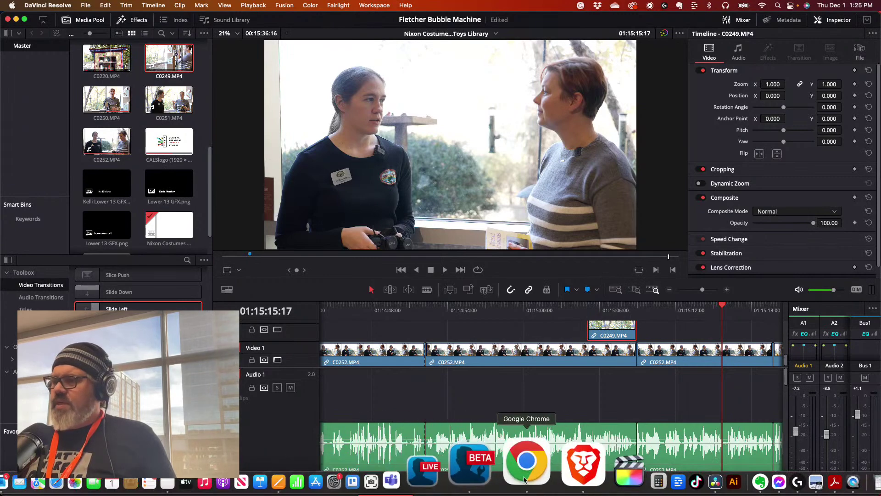
# - In a new Chrome tab, search 'witt stevens jr' and pick the nature center suggestion
pyautogui.click(523, 479)
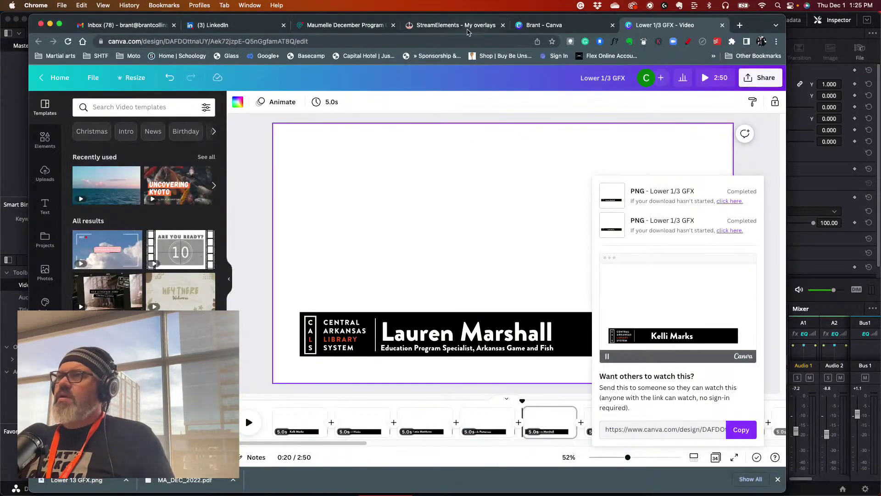
pyautogui.click(581, 28)
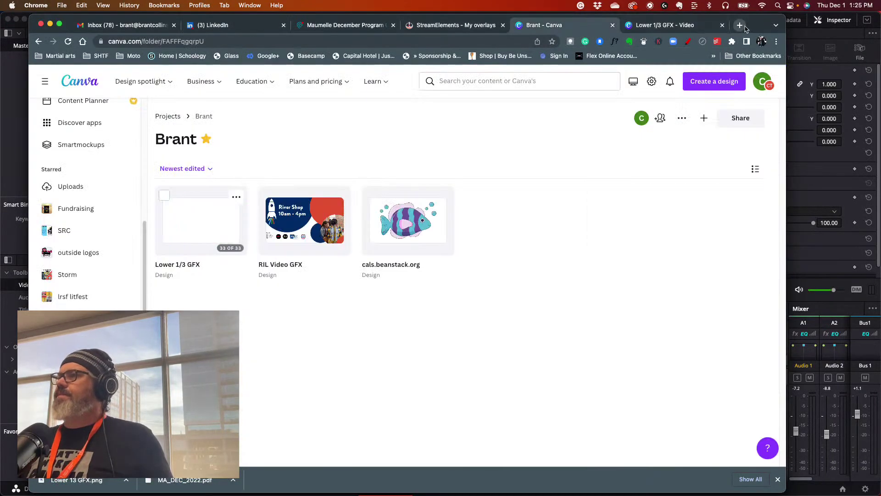
pyautogui.press('super+t')
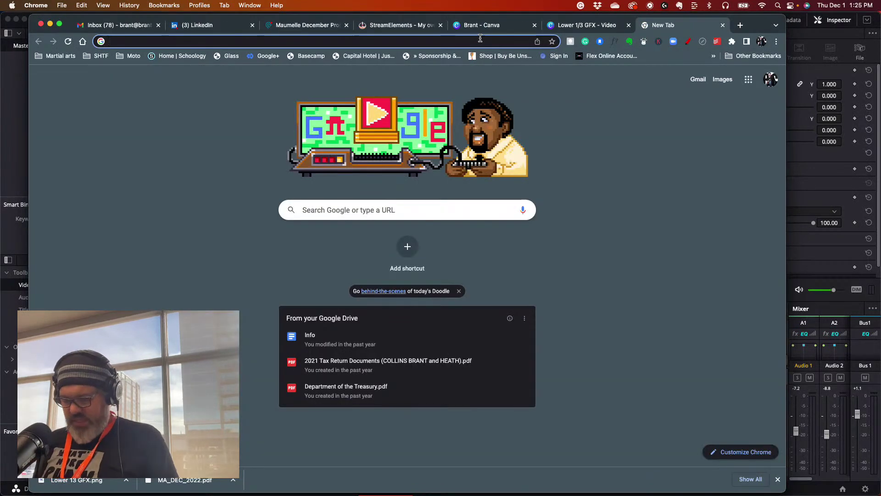
pyautogui.write('witt')
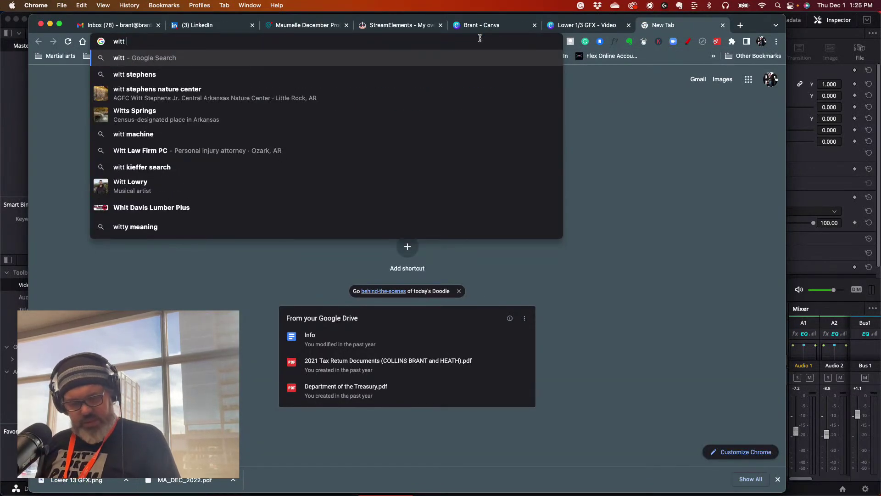
pyautogui.write(' st')
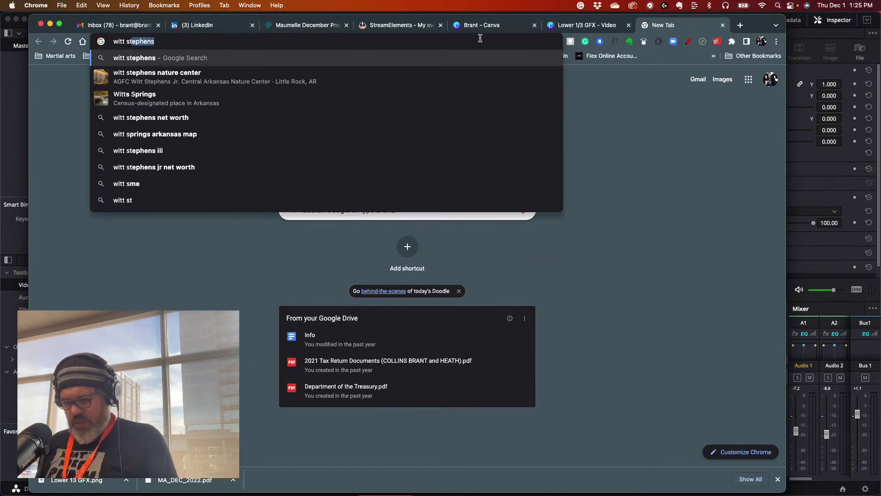
pyautogui.write('evens')
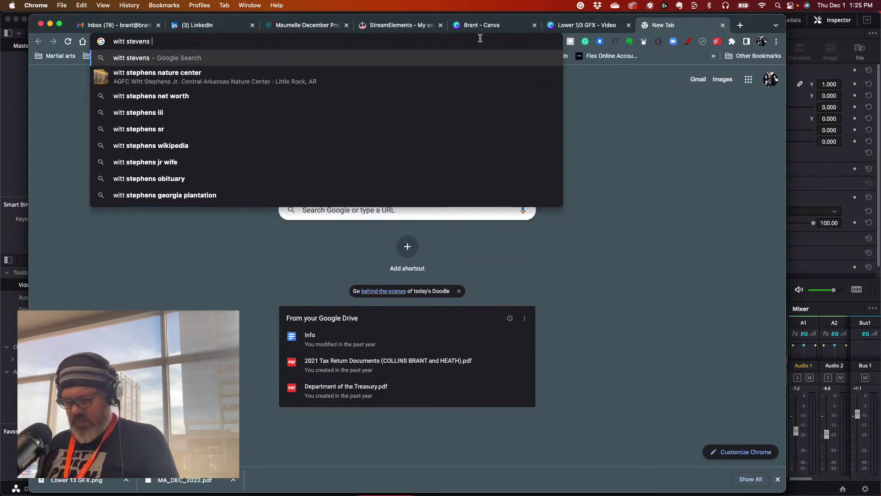
pyautogui.write(' jr')
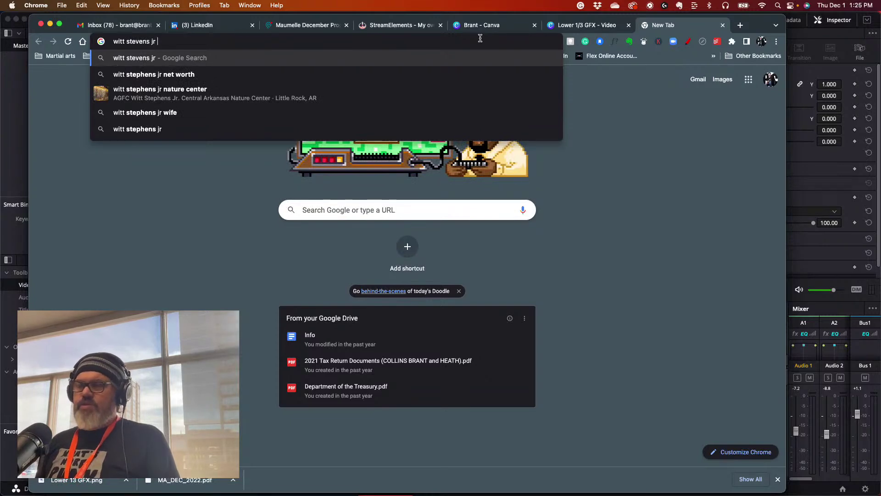
pyautogui.click(234, 92)
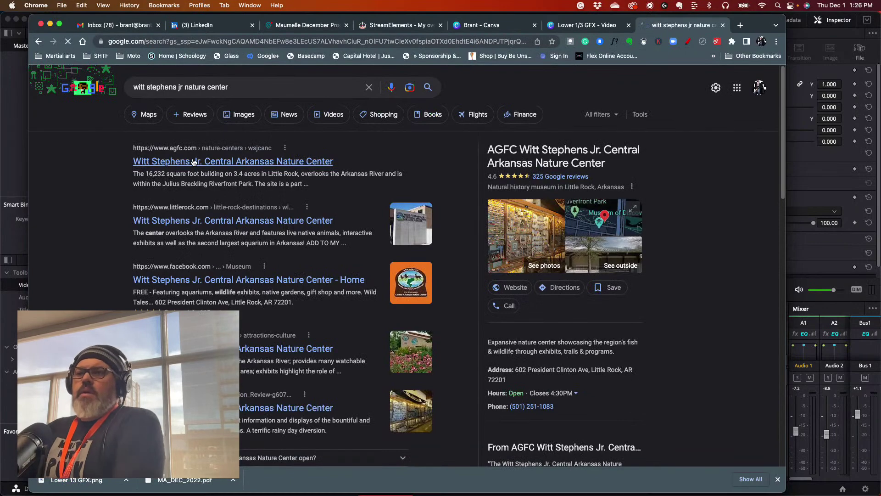
# - Open the agfc.com nature center page, its Hours of Operation, then the Facility Brochure PDF
pyautogui.click(228, 161)
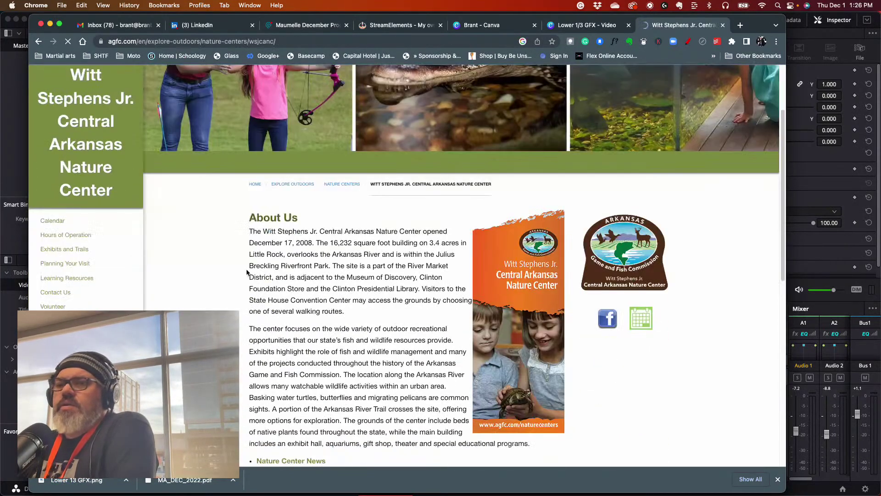
pyautogui.click(85, 236)
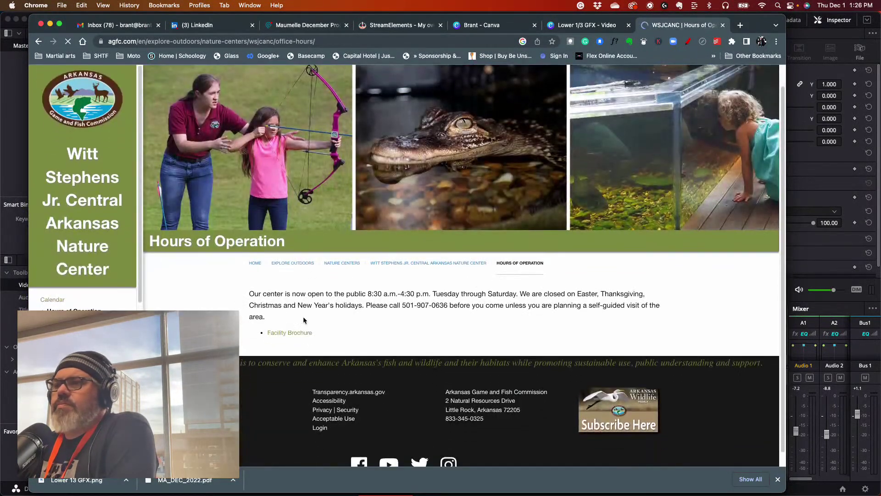
pyautogui.scroll(-1, 510, 268)
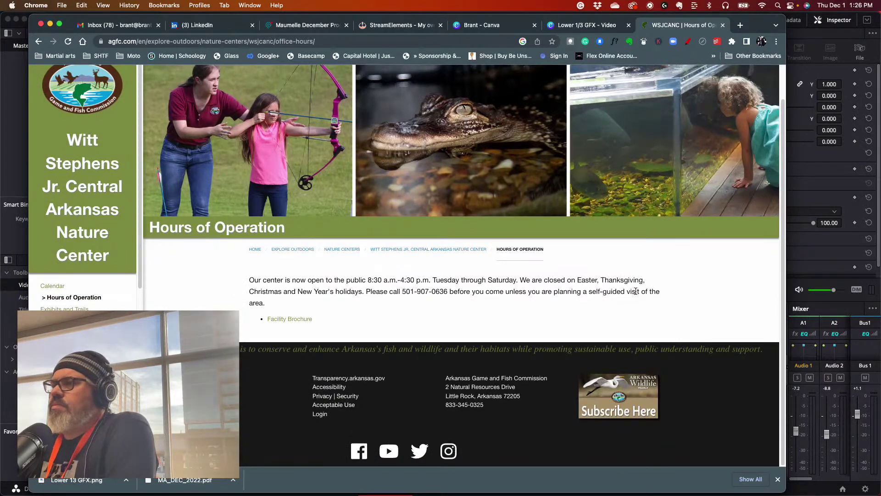
pyautogui.click(290, 319)
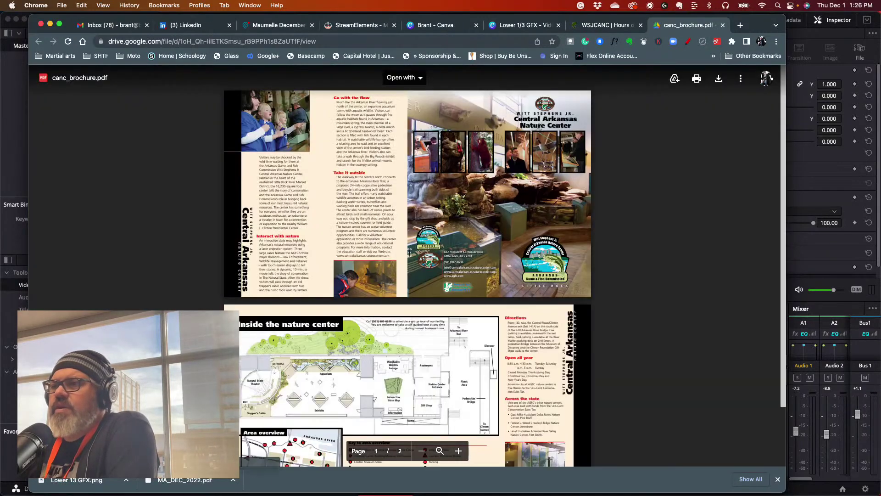
pyautogui.scroll(-3, 434, 270)
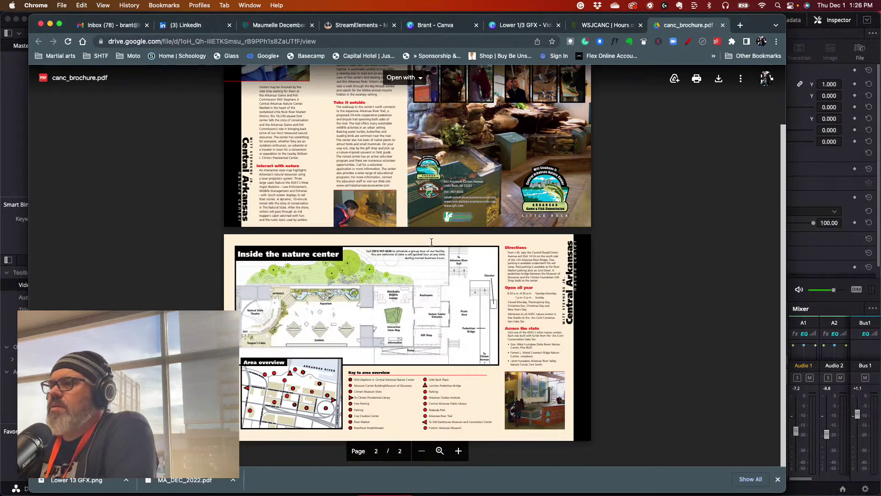
pyautogui.scroll(3, 432, 242)
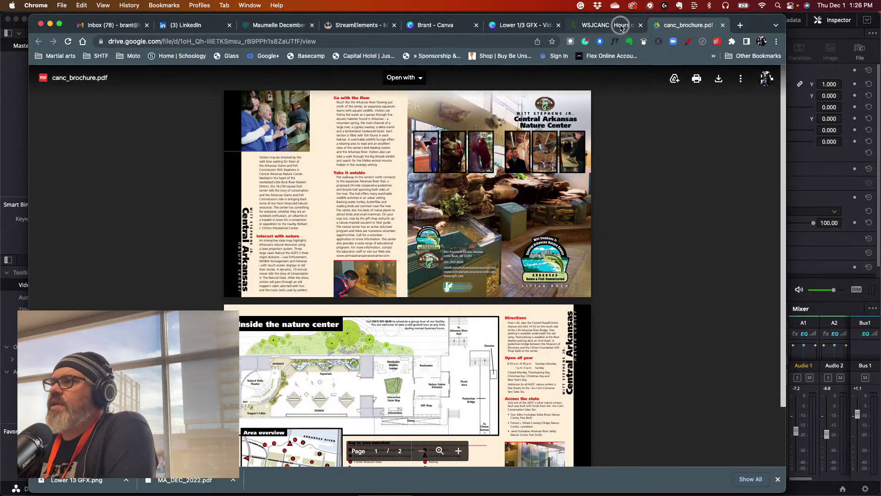
pyautogui.click(601, 25)
# - Go from the Hours of Operation page to Exhibits and Trails and launch Screenshot
pyautogui.scroll(1, 384, 243)
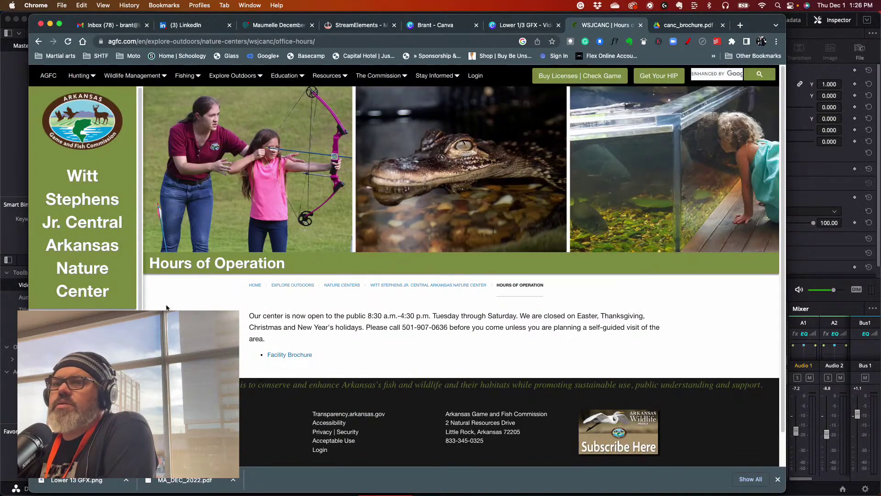
pyautogui.click(69, 363)
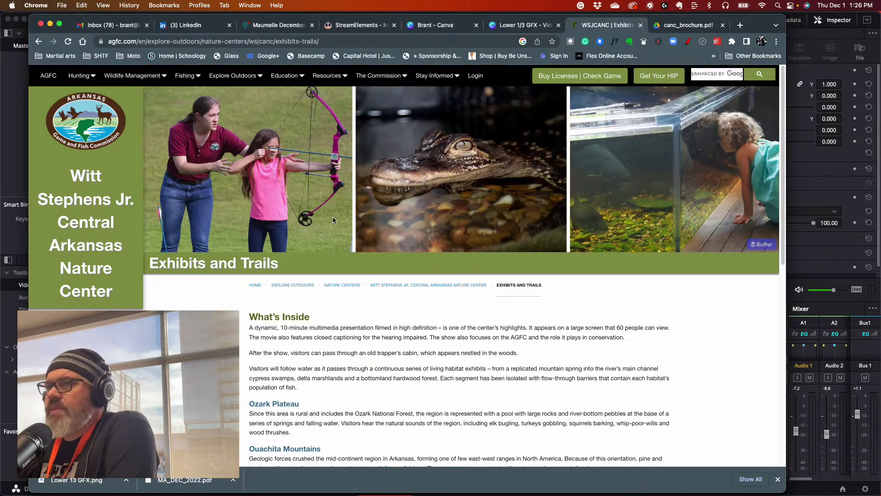
pyautogui.moveTo(471, 494)
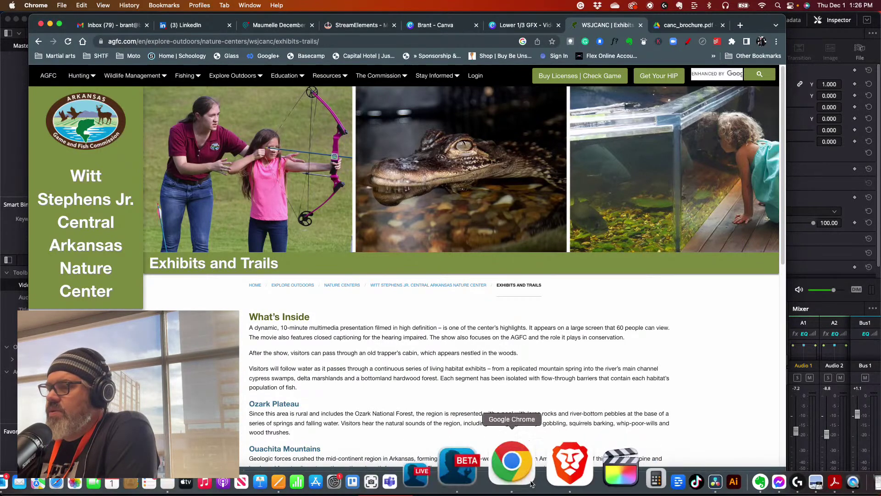
pyautogui.click(448, 461)
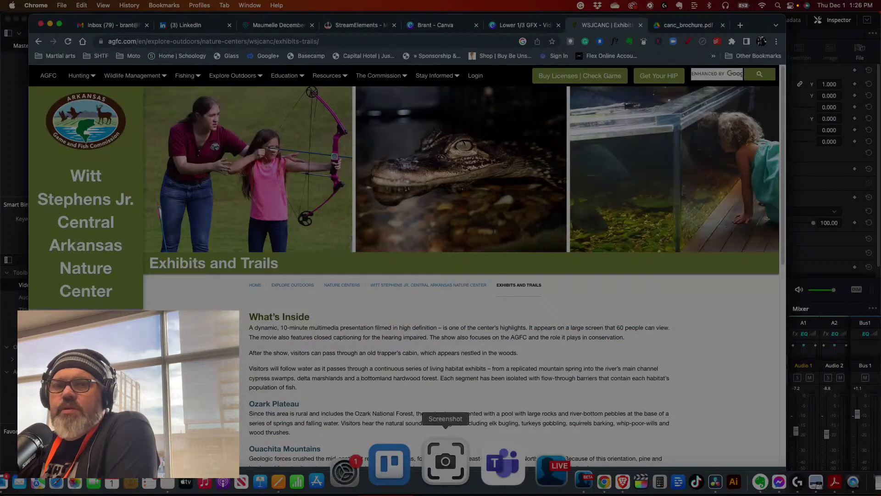
# - Capture a roughly 1168 × 485 region over the Exhibits and Trails page header
pyautogui.moveTo(1, 112); pyautogui.dragTo(468, 163)
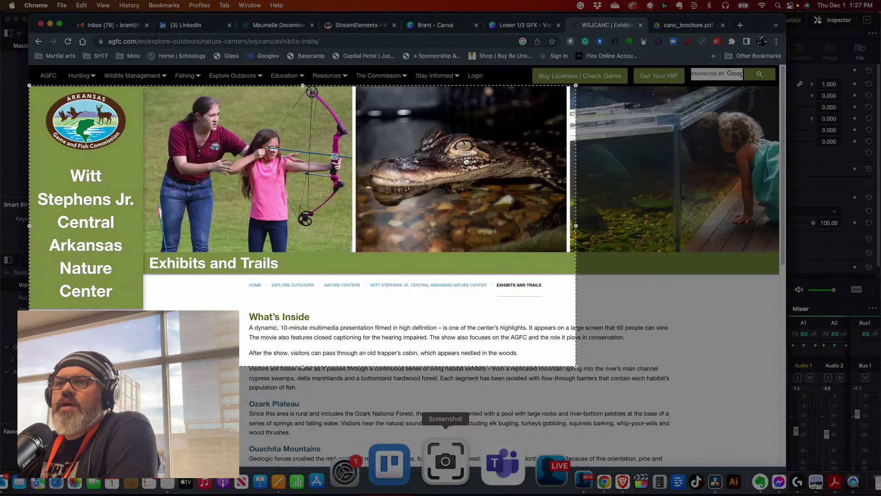
pyautogui.moveTo(307, 368); pyautogui.dragTo(307, 309)
pyautogui.moveTo(576, 195); pyautogui.dragTo(564, 196)
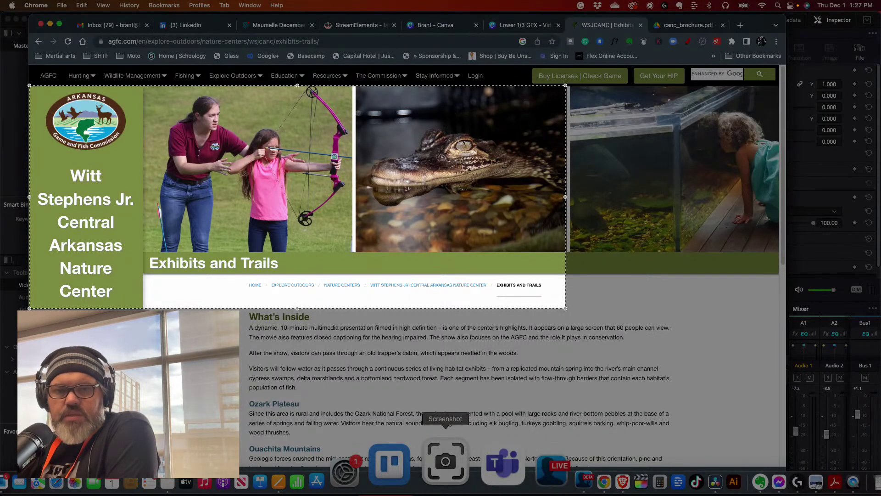
pyautogui.press('Return')
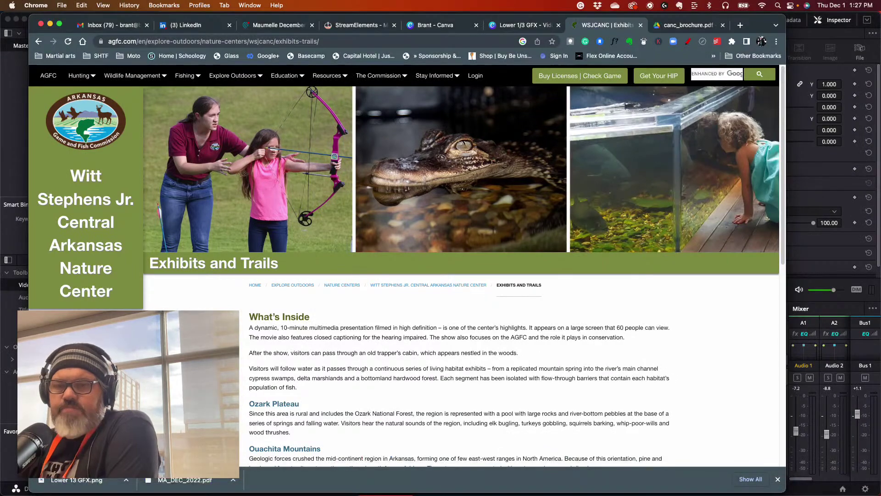
pyautogui.click(520, 25)
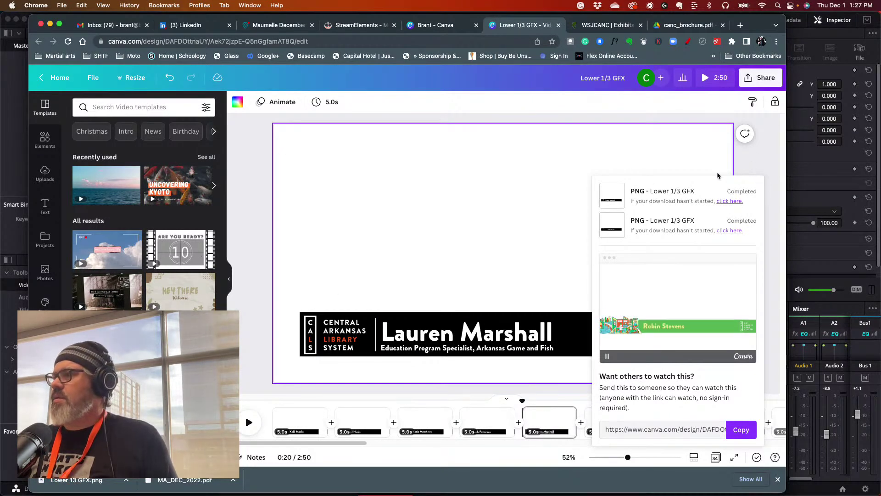
# - From Canva Home, open the starred Brant folder and the RIL Video GFX design at its River Shop page
pyautogui.click(46, 82)
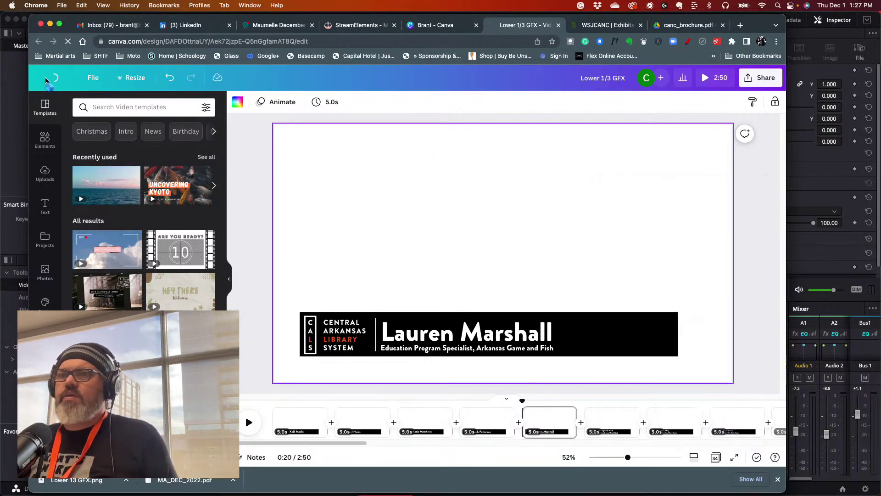
pyautogui.scroll(-3, 87, 315)
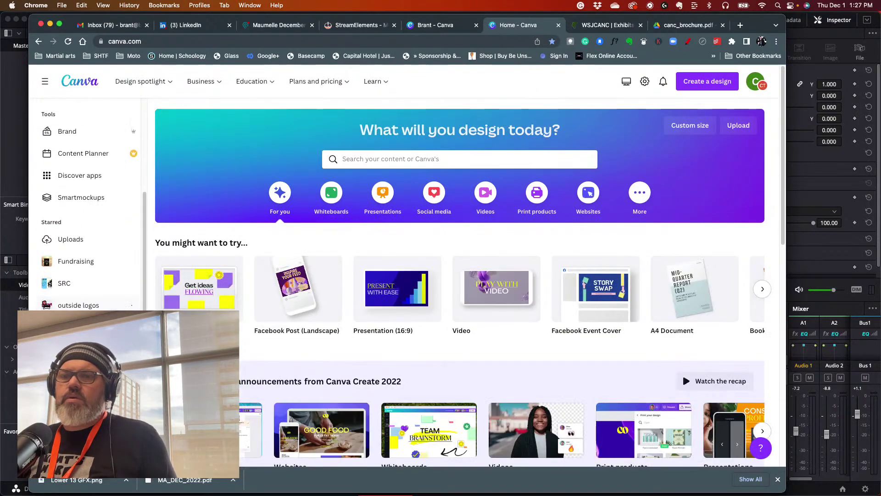
pyautogui.click(83, 336)
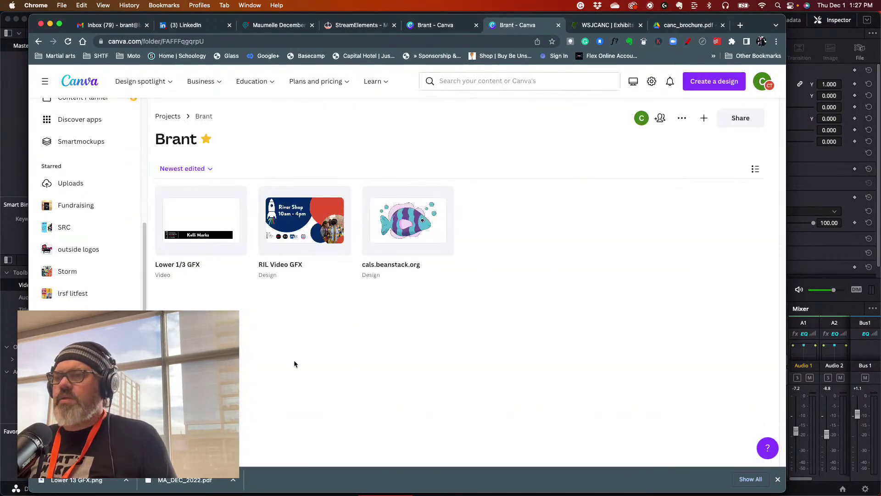
pyautogui.click(301, 240)
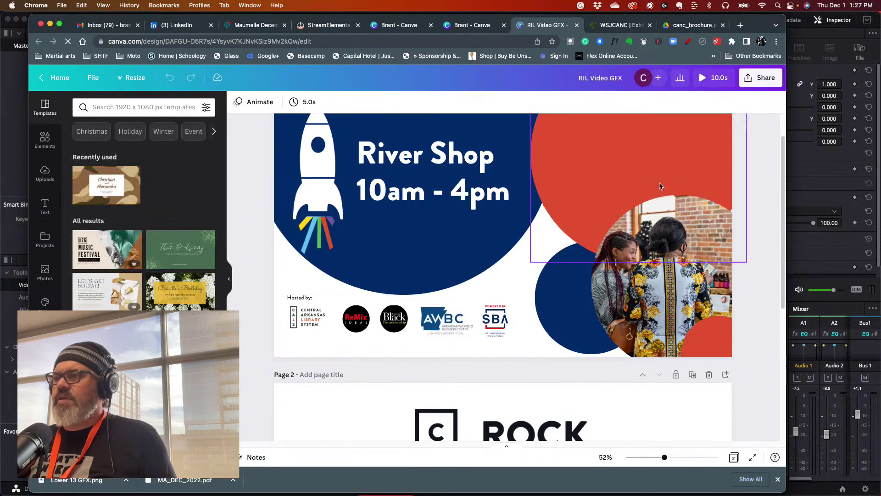
pyautogui.scroll(-5, 658, 195)
# - Add a blank Page 3 and upload the 1.27.18 PM Exhibits and Trails screenshot from the Desktop
pyautogui.click(512, 420)
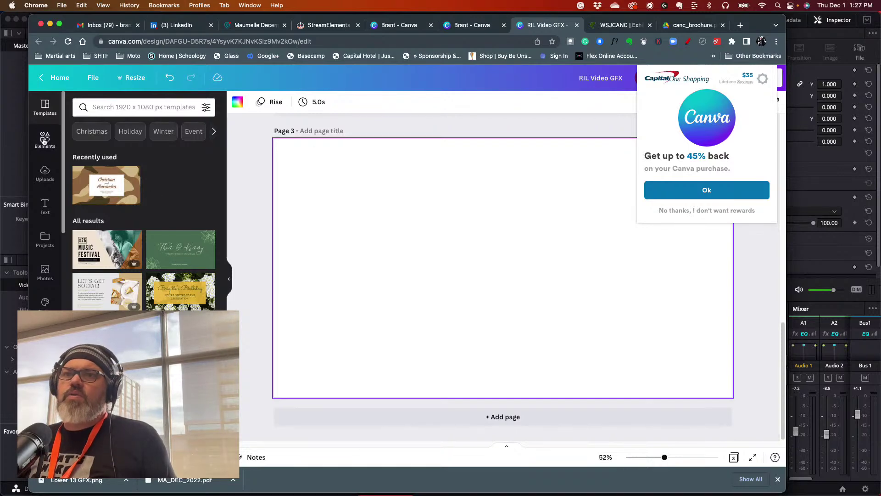
pyautogui.click(44, 173)
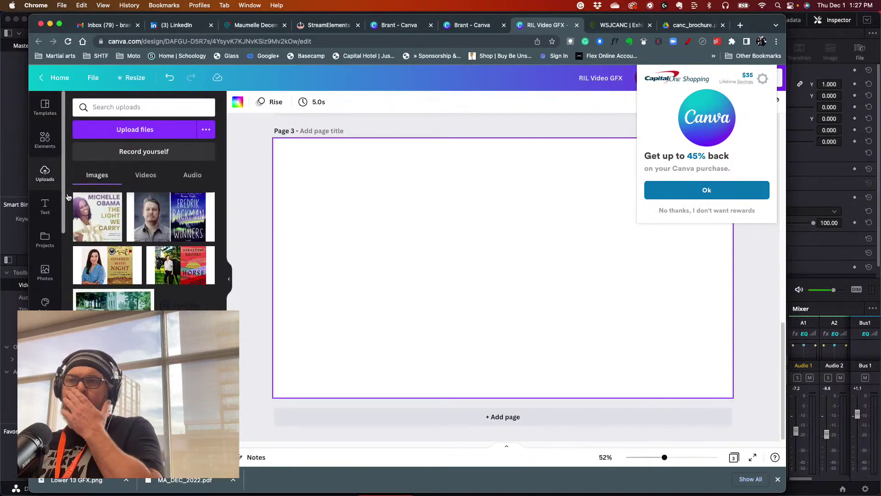
pyautogui.click(153, 134)
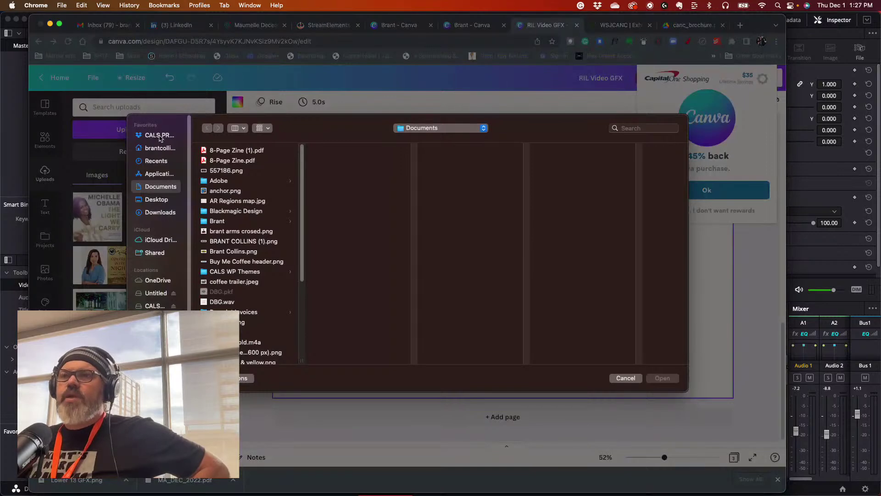
pyautogui.click(156, 199)
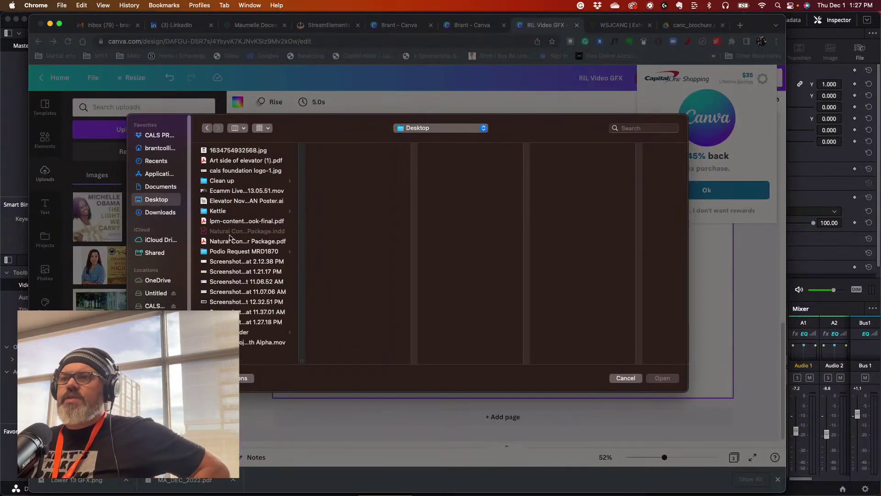
pyautogui.click(261, 321)
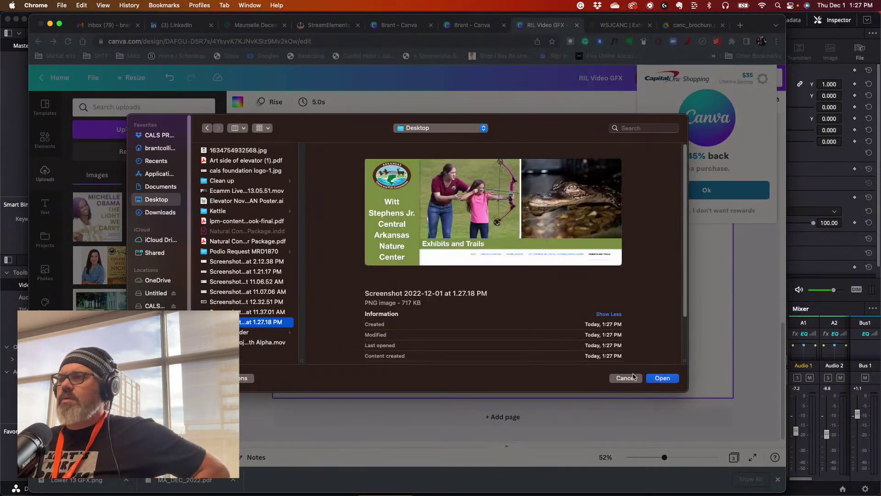
pyautogui.click(661, 378)
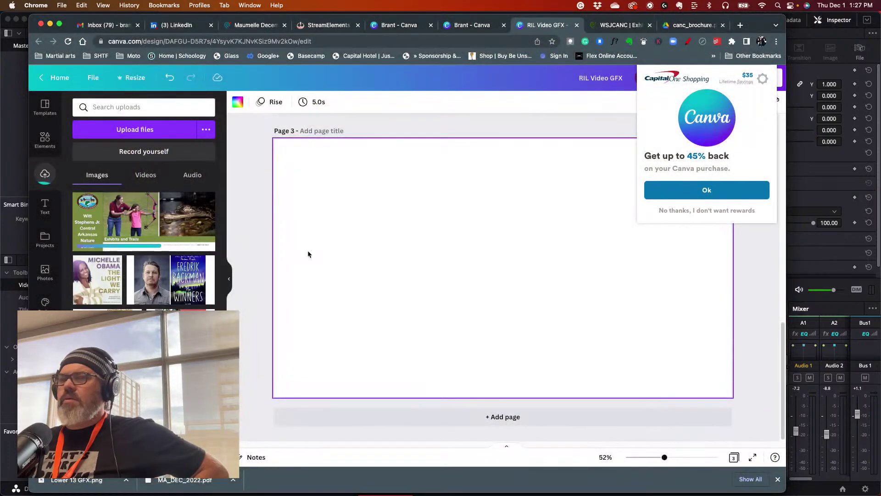
pyautogui.click(115, 223)
# - Enlarge the Exhibits and Trails screenshot to the full page width and align it with the page top
pyautogui.moveTo(350, 204); pyautogui.dragTo(288, 135)
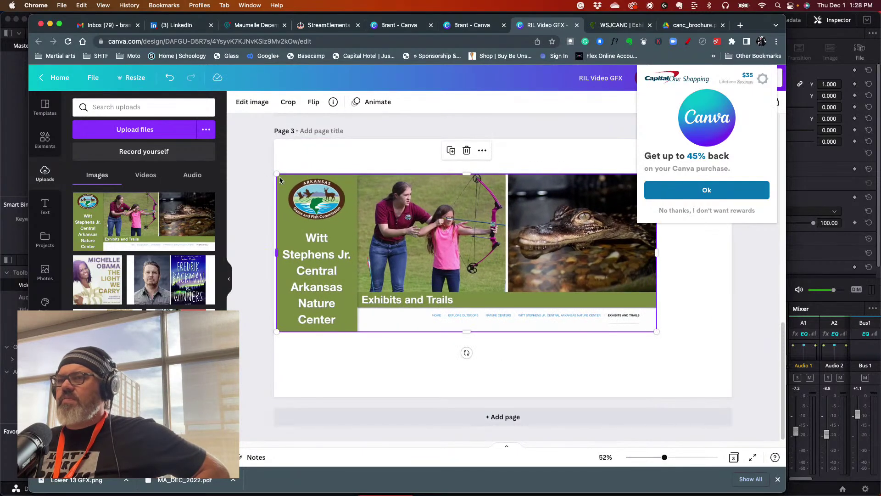
pyautogui.moveTo(278, 174); pyautogui.dragTo(274, 173)
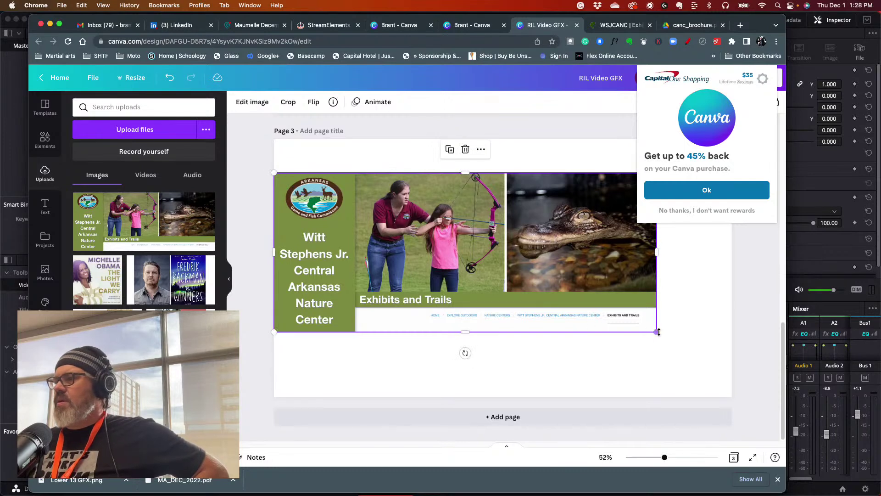
pyautogui.moveTo(657, 331); pyautogui.dragTo(731, 363)
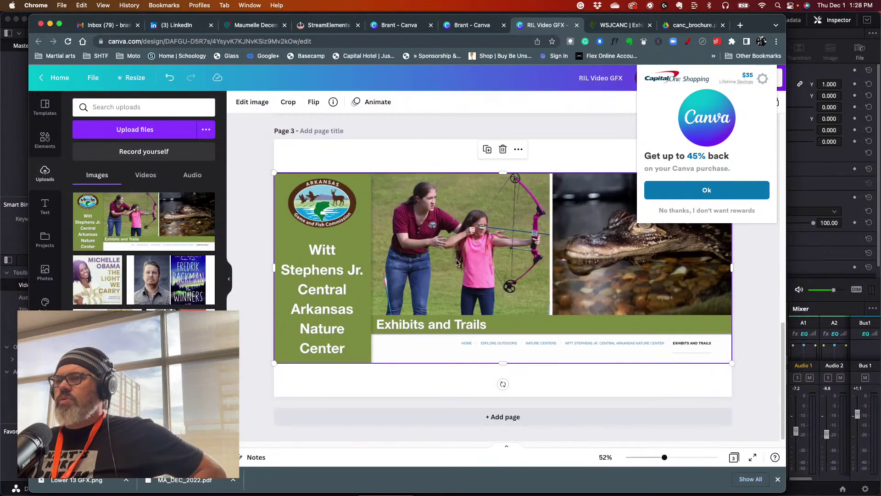
pyautogui.moveTo(362, 227); pyautogui.dragTo(364, 190)
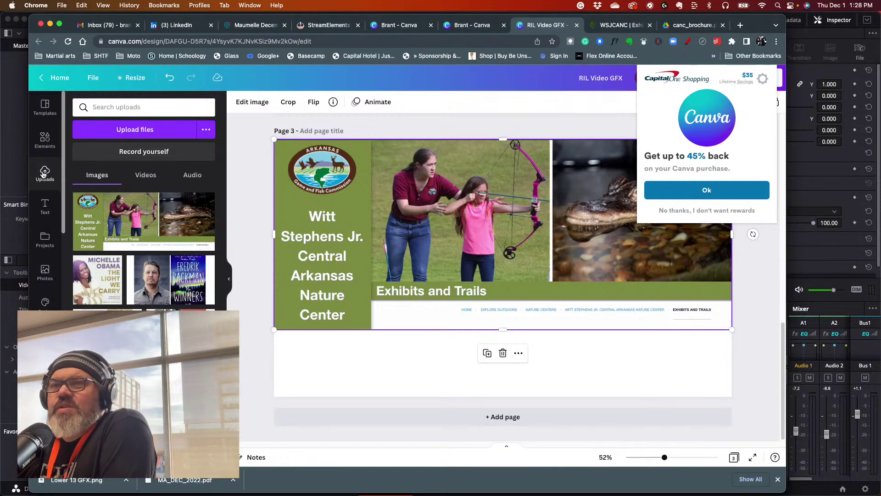
pyautogui.click(45, 138)
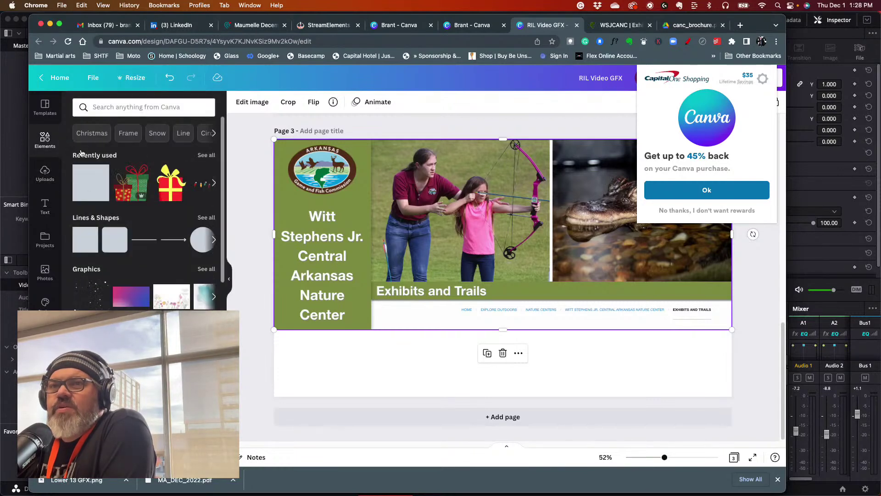
# - Add a square below the Exhibits and Trails banner, filled with the design's olive green
pyautogui.click(90, 182)
pyautogui.moveTo(495, 266); pyautogui.dragTo(734, 342)
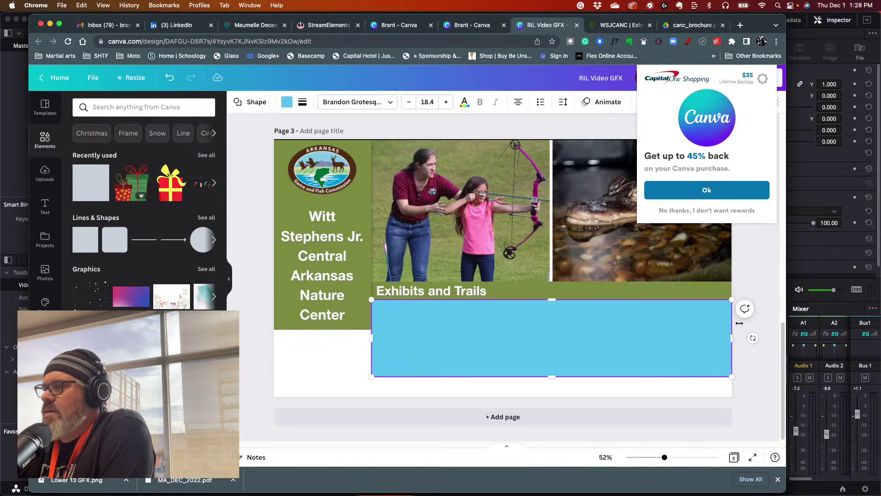
pyautogui.click(283, 103)
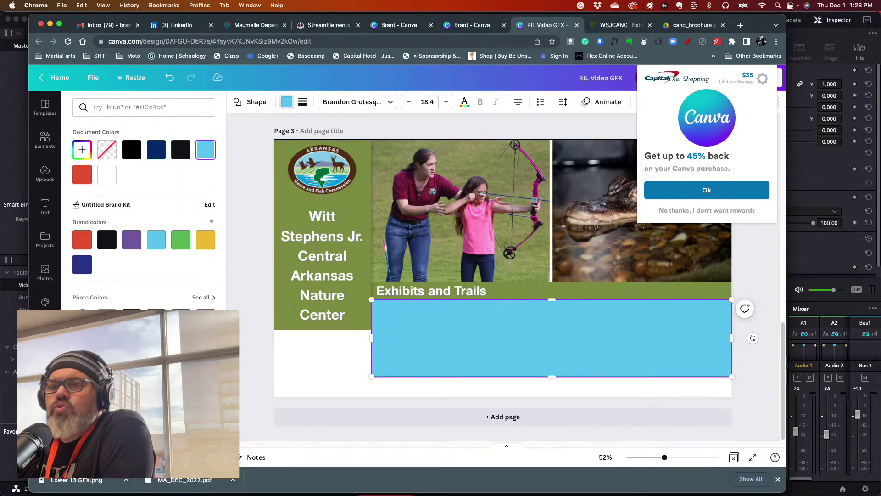
pyautogui.click(85, 157)
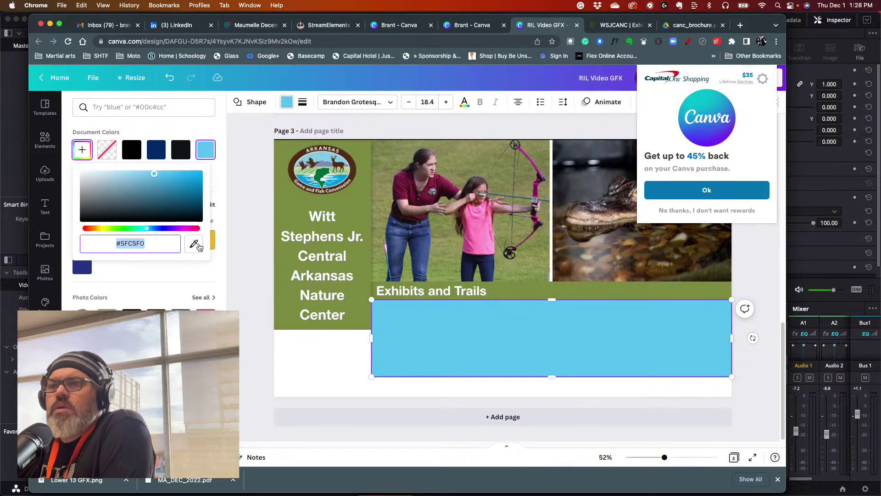
pyautogui.click(194, 243)
pyautogui.click(289, 207)
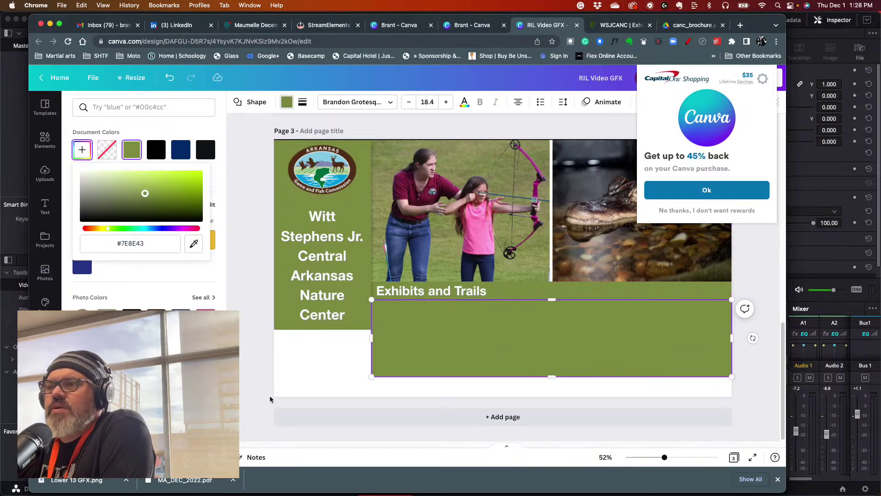
pyautogui.click(248, 350)
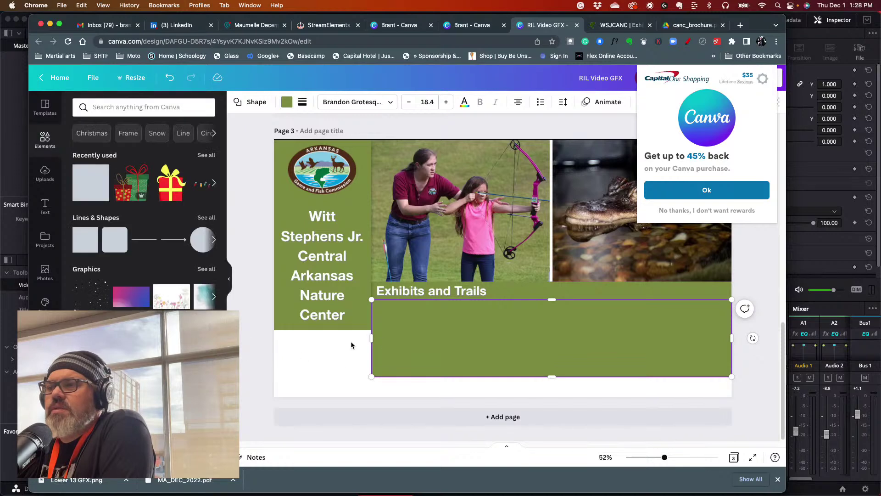
# - Stretch the green rectangle wider and taller across the lower page and send it to the back
pyautogui.moveTo(407, 350); pyautogui.dragTo(309, 346)
pyautogui.moveTo(632, 339); pyautogui.dragTo(744, 339)
pyautogui.moveTo(271, 341); pyautogui.dragTo(261, 338)
pyautogui.moveTo(503, 377); pyautogui.dragTo(504, 405)
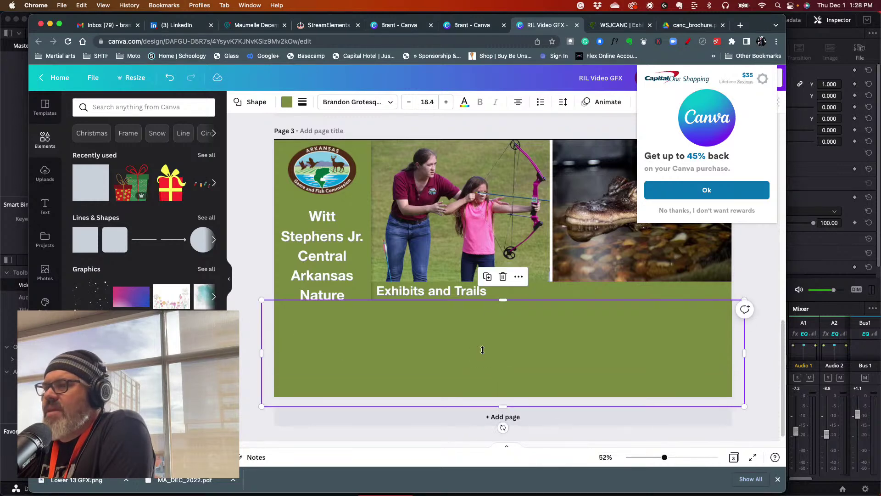
pyautogui.rightClick(482, 352)
pyautogui.click(508, 352)
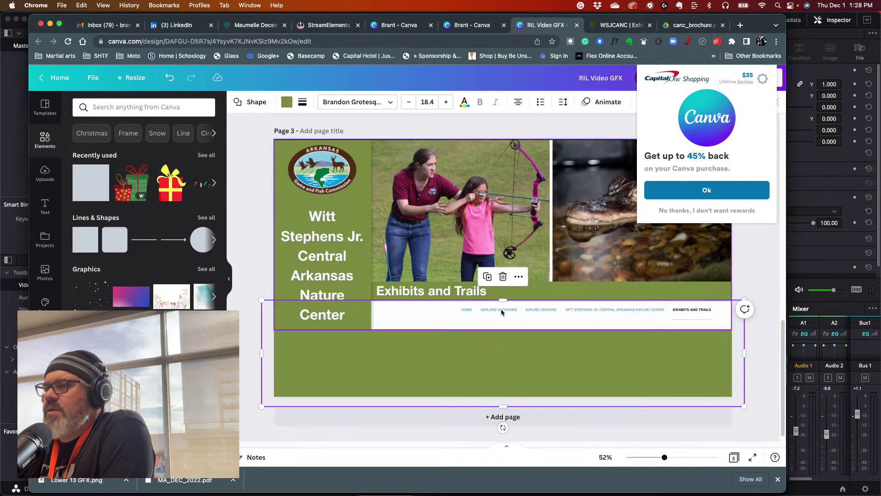
pyautogui.click(254, 239)
# - Duplicate the green rectangle, shift the copy right past the Center title, and raise it over Exhibits and Trails
pyautogui.click(403, 348)
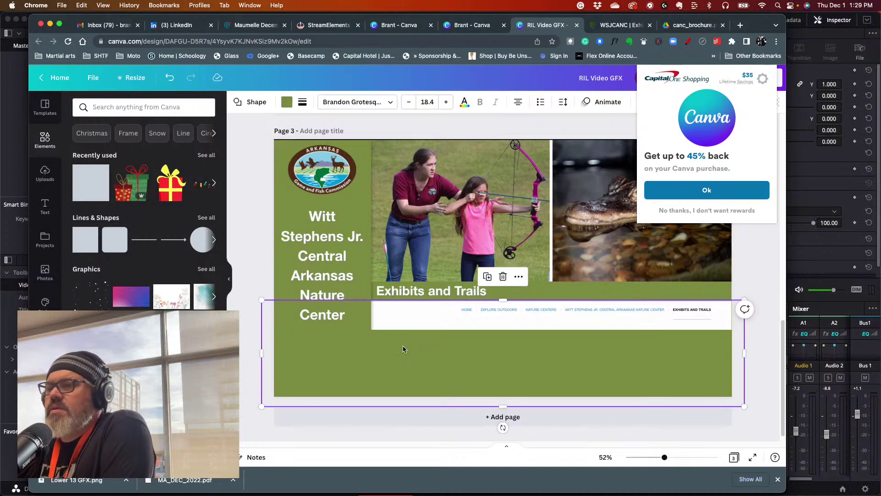
pyautogui.press('super+d')
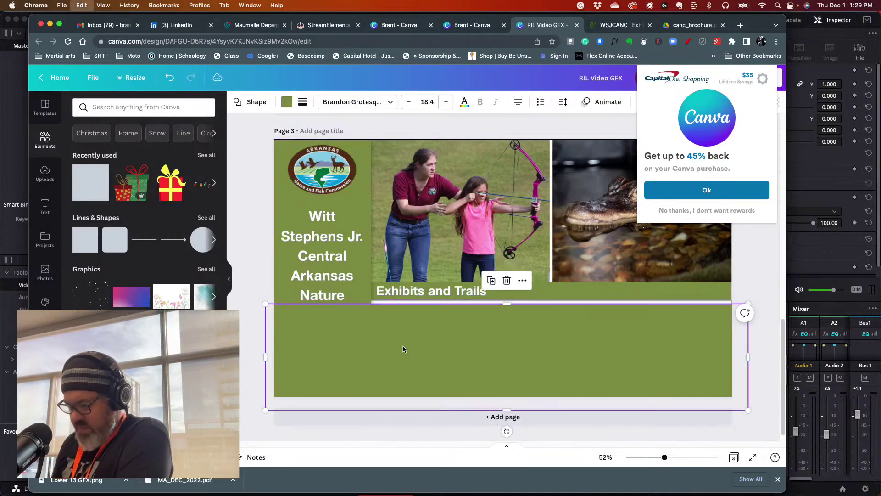
pyautogui.moveTo(337, 334); pyautogui.dragTo(439, 330)
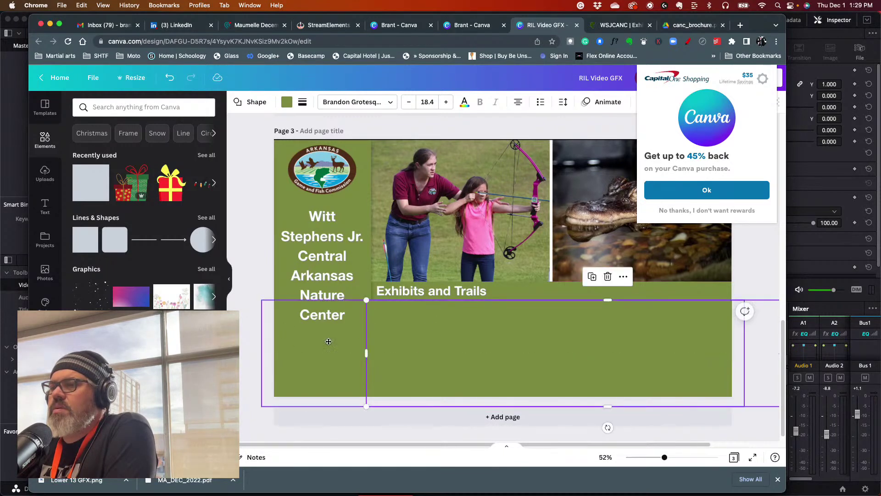
pyautogui.click(257, 300)
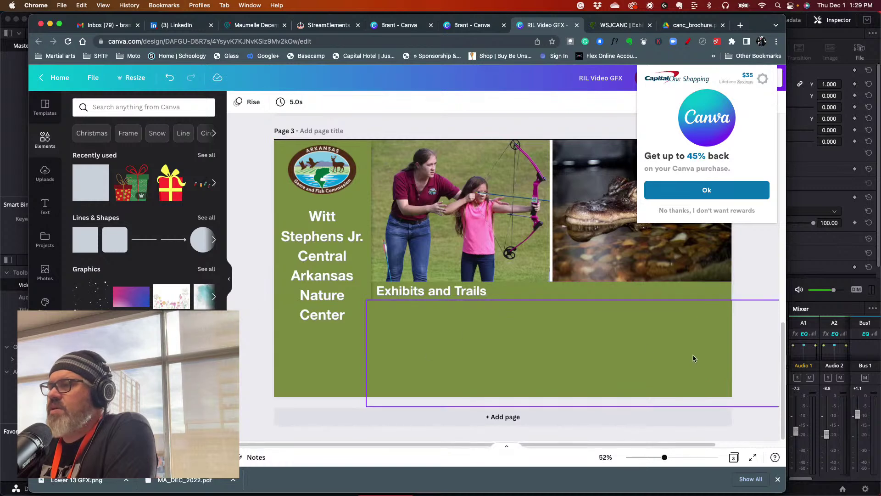
pyautogui.click(727, 313)
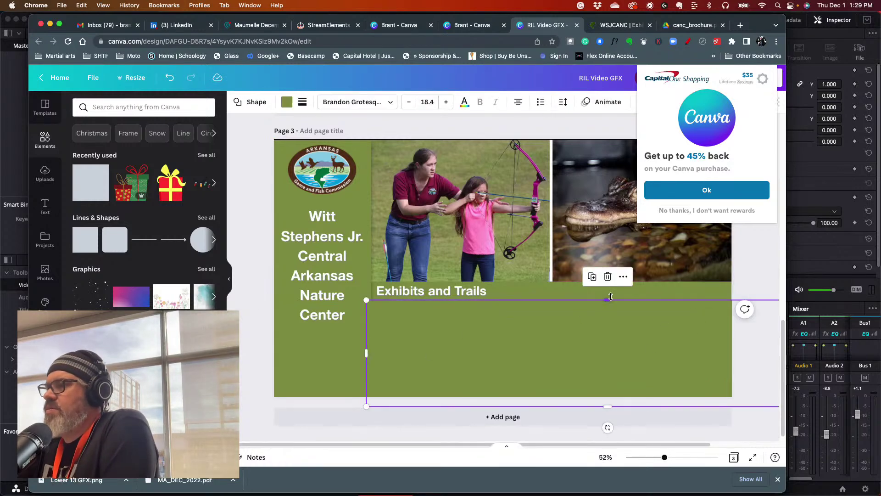
pyautogui.moveTo(609, 299); pyautogui.dragTo(609, 296)
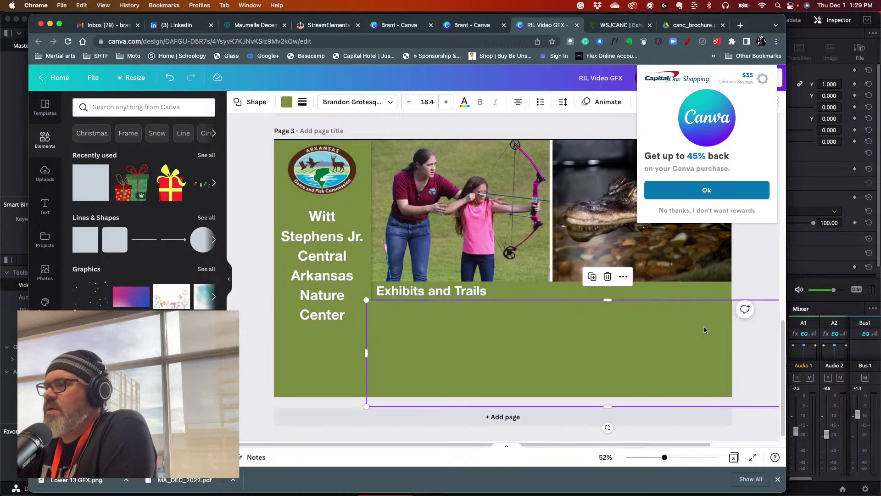
pyautogui.click(757, 275)
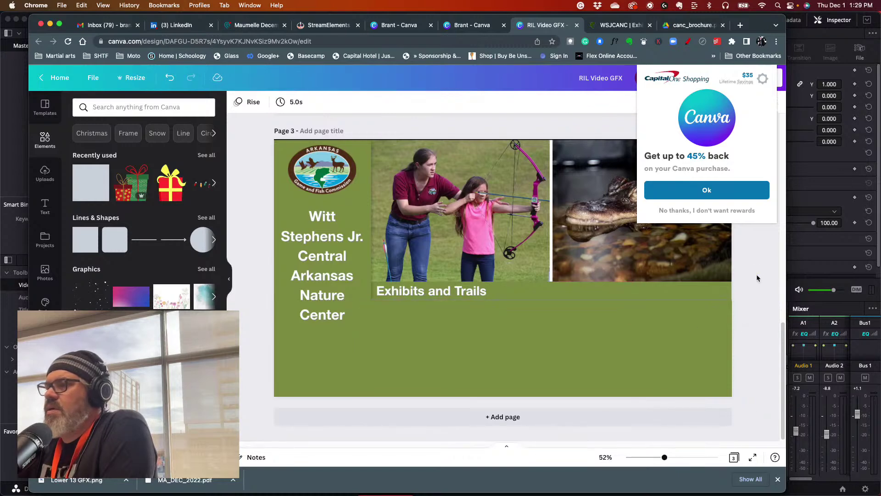
pyautogui.click(586, 304)
pyautogui.moveTo(607, 301); pyautogui.dragTo(609, 281)
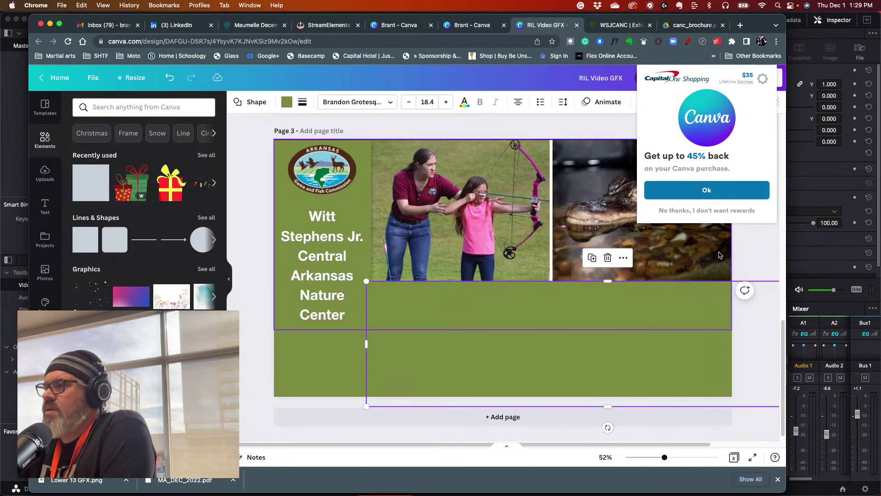
pyautogui.click(752, 255)
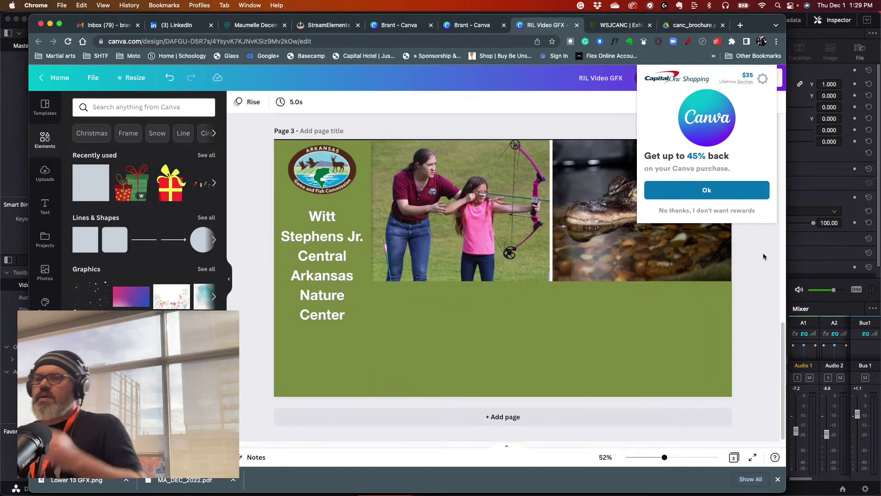
pyautogui.click(45, 205)
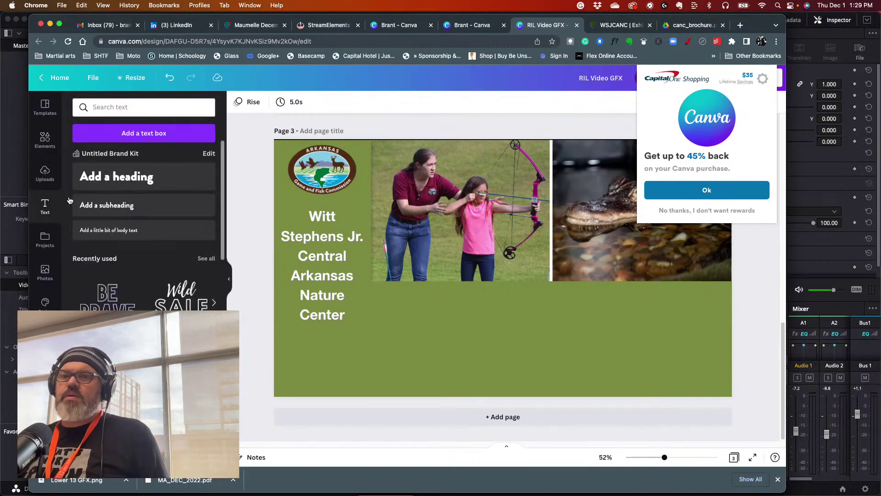
# - Add a heading reading 'Hours' at size 90.9, coloured white sampled from the Stephens Jr. title
pyautogui.click(100, 179)
pyautogui.doubleClick(493, 268)
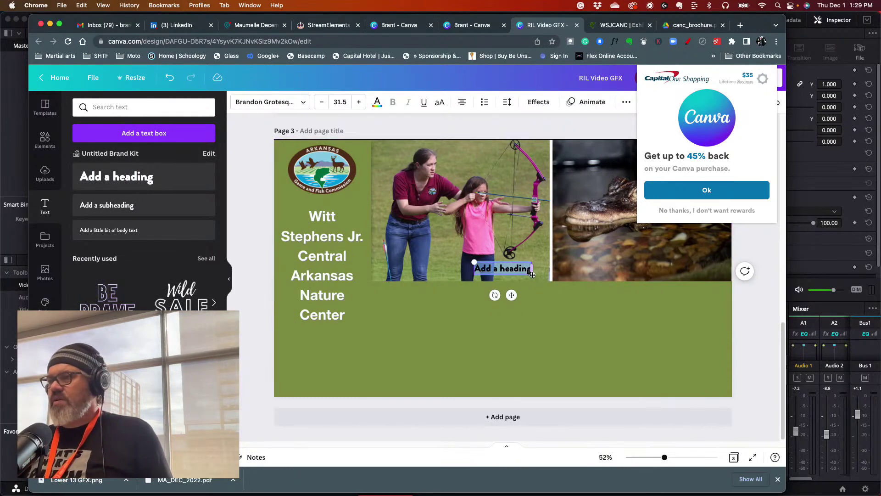
pyautogui.moveTo(473, 272); pyautogui.dragTo(365, 296)
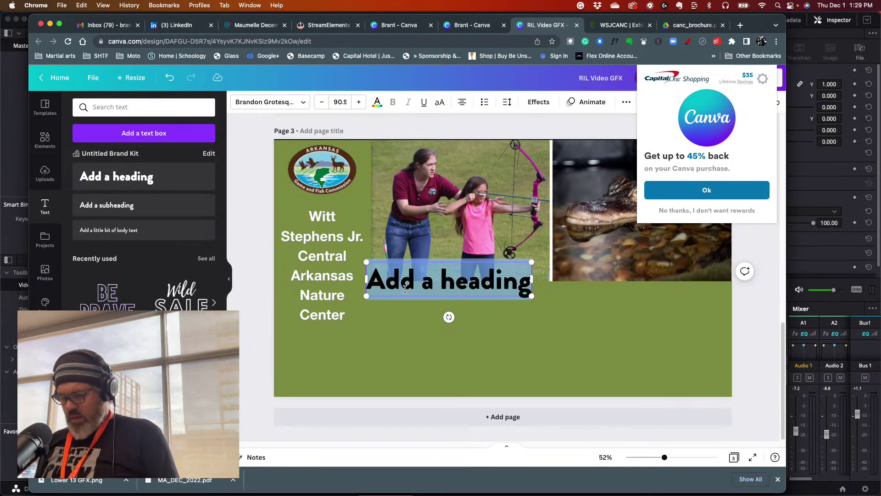
pyautogui.write('Hours')
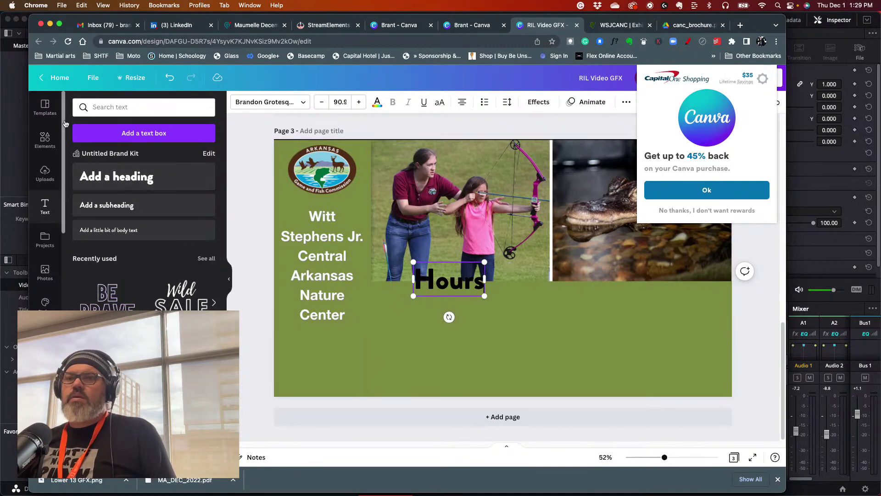
pyautogui.click(375, 104)
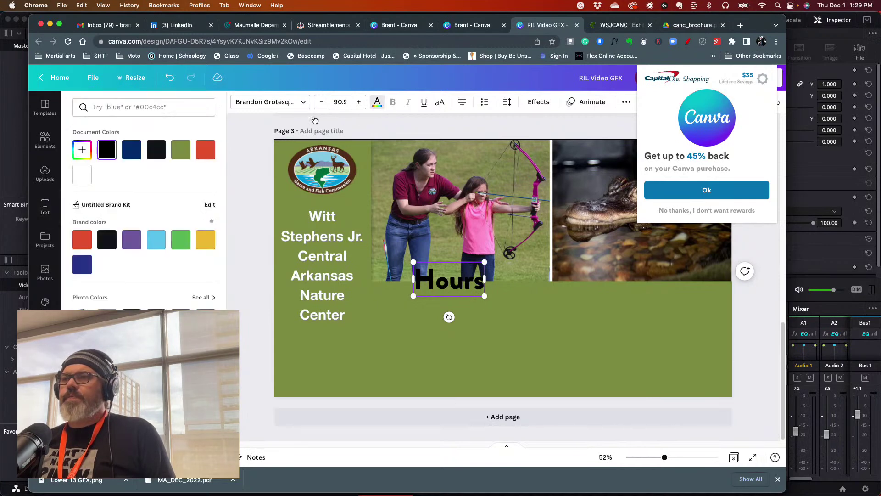
pyautogui.click(82, 149)
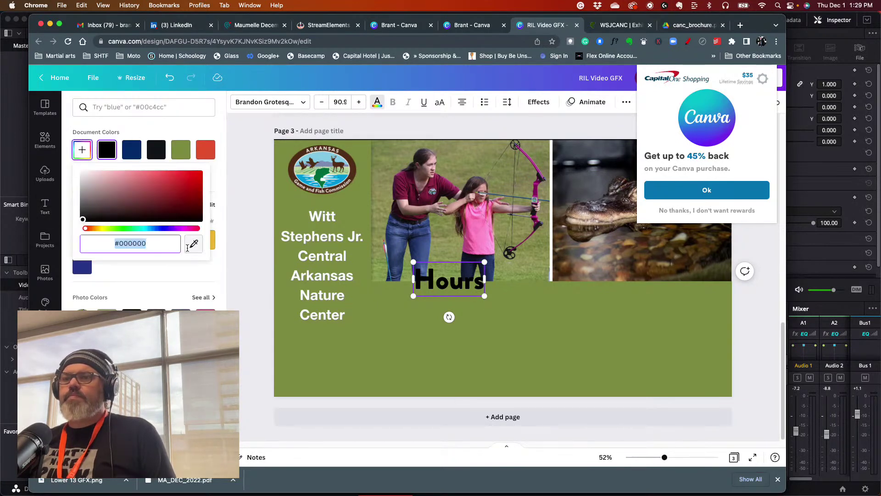
pyautogui.click(282, 238)
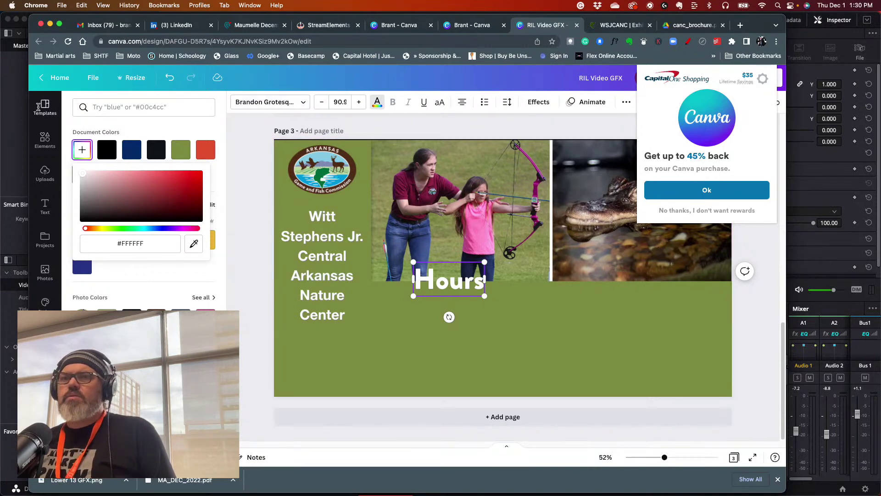
pyautogui.click(254, 165)
pyautogui.click(439, 352)
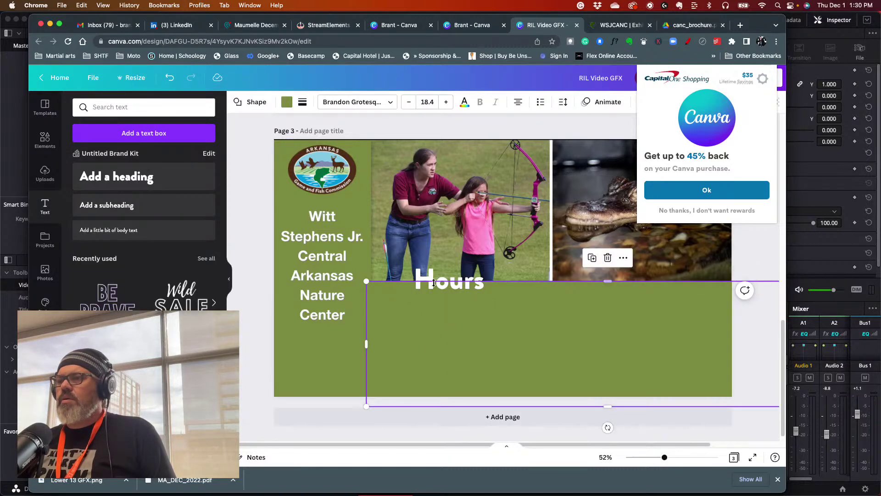
pyautogui.click(429, 276)
# - Move Hours below the photos and add lines 'Tuesday-Satuday' and '8:30 a.m. - 4:30 p.m.' beneath it
pyautogui.moveTo(429, 276); pyautogui.dragTo(483, 304)
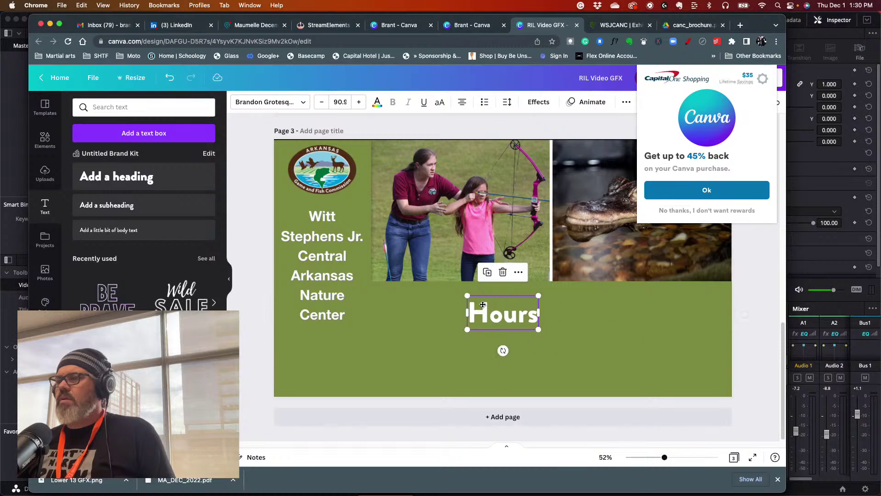
pyautogui.click(534, 315)
pyautogui.press('Return')
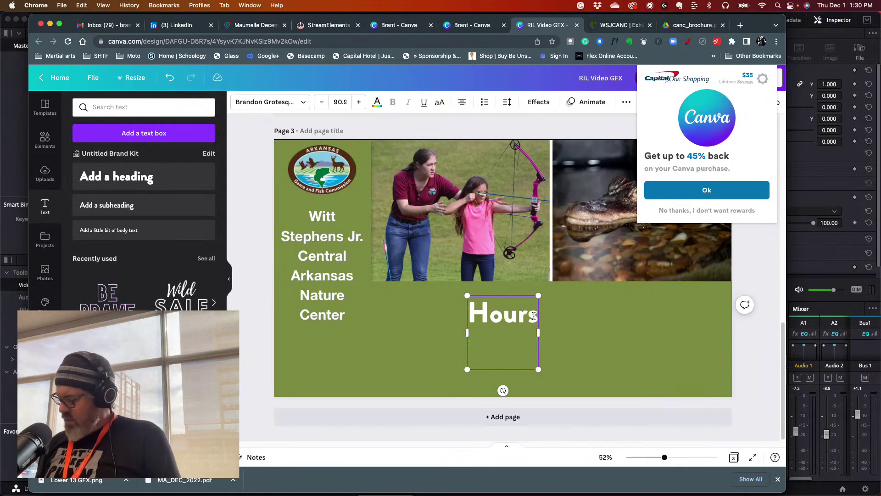
pyautogui.write('Tuesday')
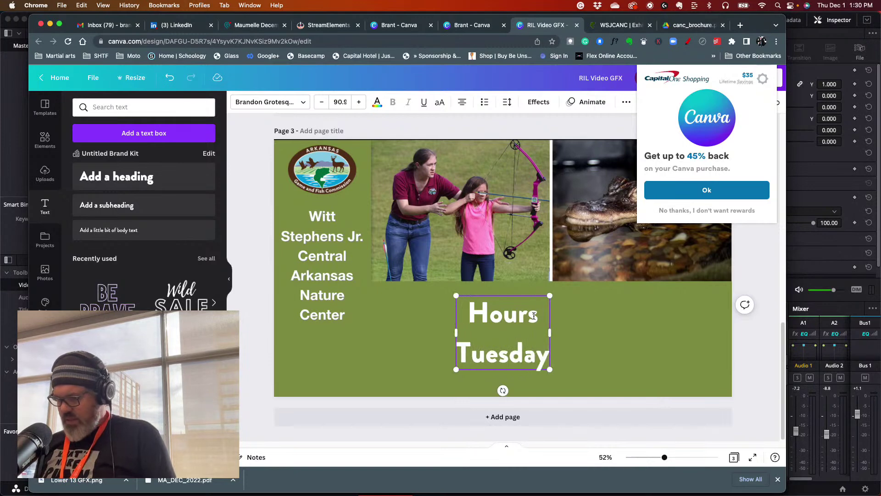
pyautogui.write('-Satuday')
pyautogui.press('Return')
pyautogui.write('8')
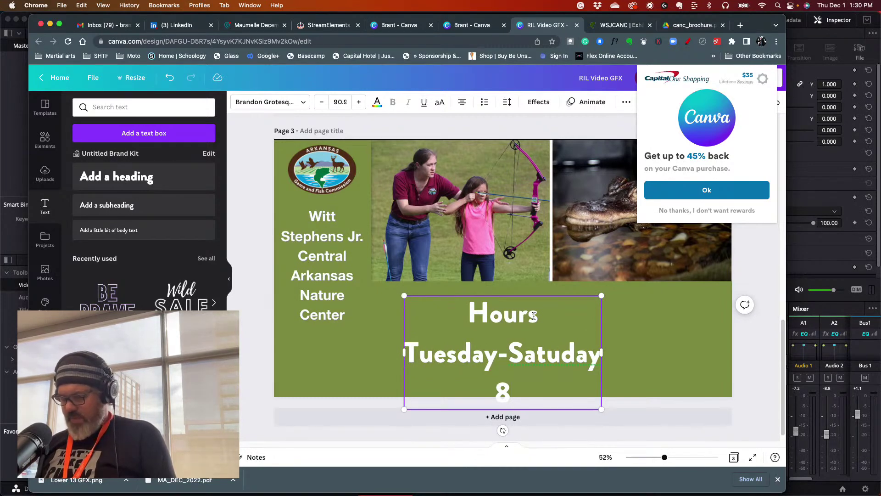
pyautogui.write(':30')
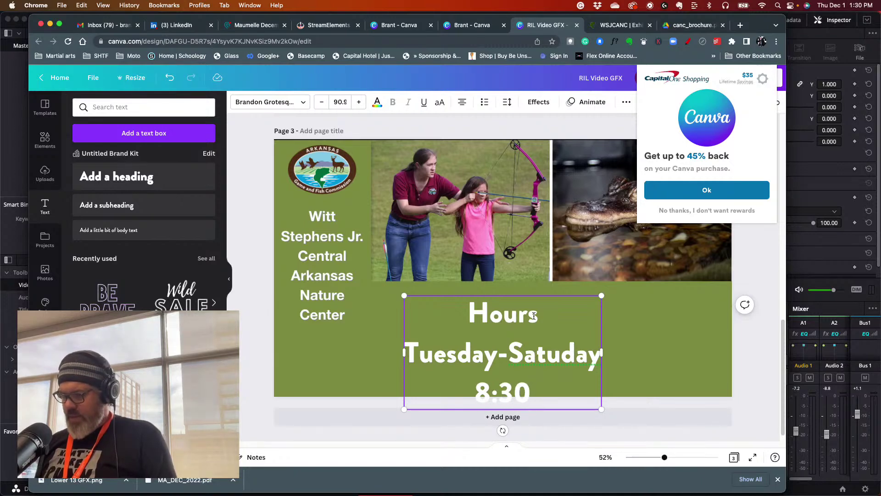
pyautogui.write('-')
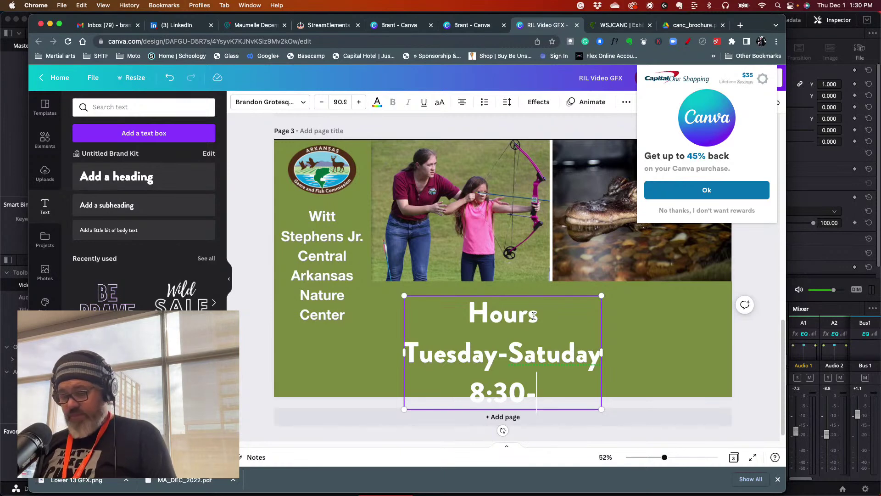
pyautogui.write('4:30')
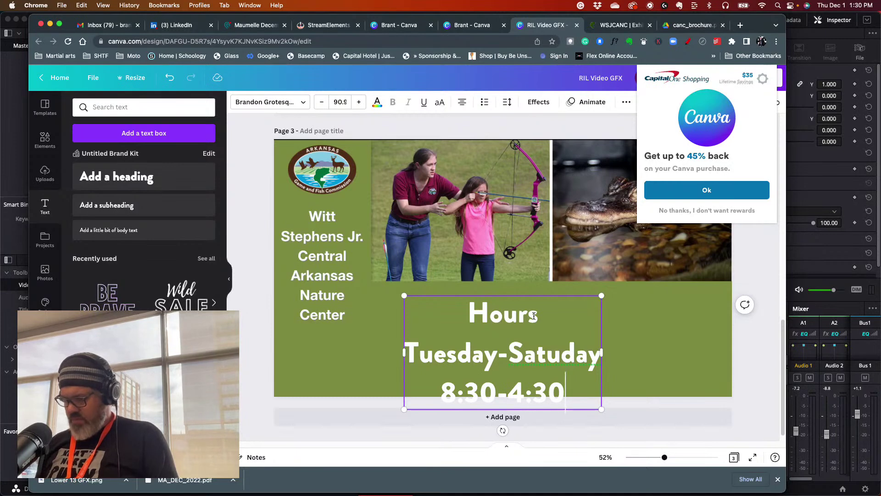
pyautogui.write(' p.m.')
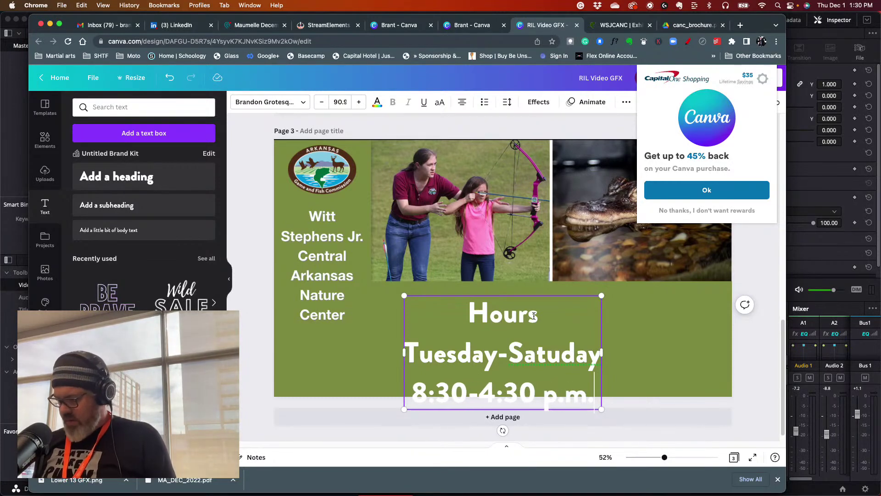
pyautogui.click(466, 394)
pyautogui.write('a.m')
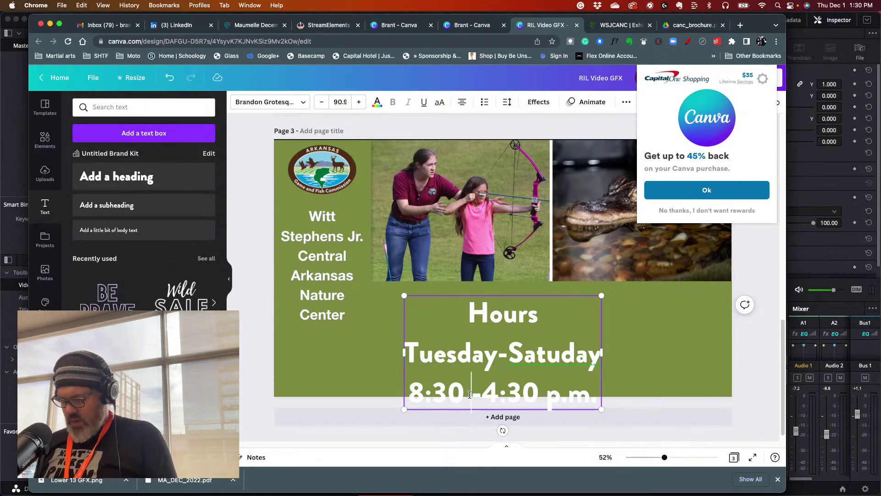
pyautogui.write('.')
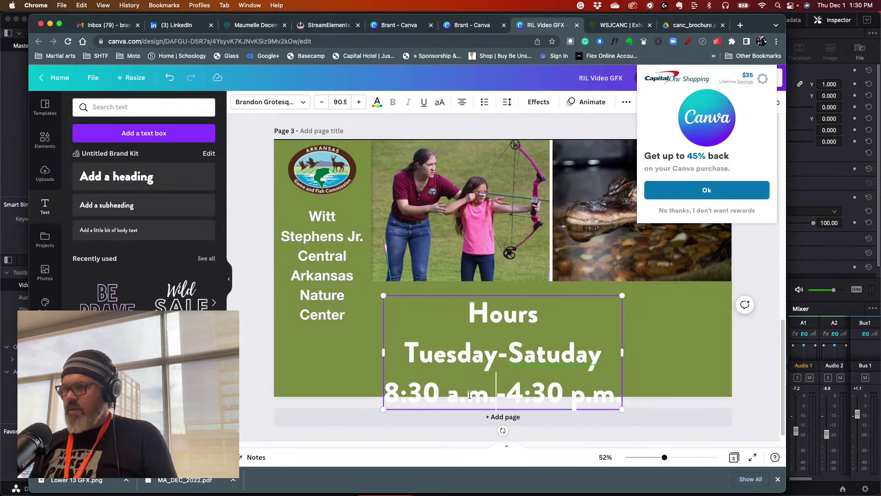
pyautogui.press('Right')
pyautogui.click(495, 399)
pyautogui.press('BackSpace')
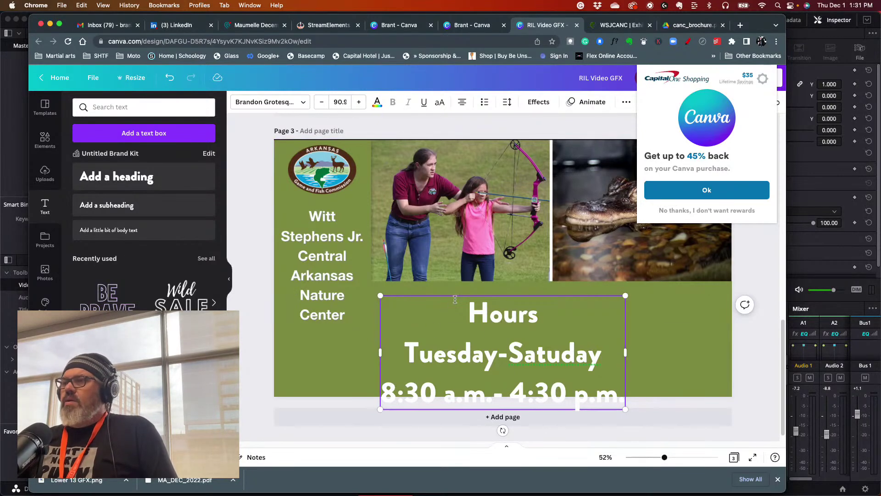
# - Set the Hours text's line spacing to 0.98 and shift the block to the right
pyautogui.click(506, 102)
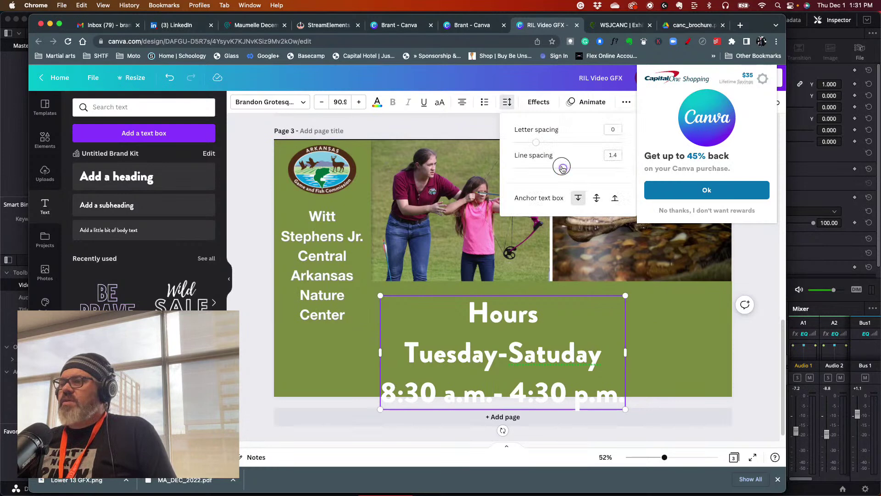
pyautogui.moveTo(558, 169)
pyautogui.mouseDown()
pyautogui.moveTo(522, 170)
pyautogui.moveTo(557, 168)
pyautogui.mouseUp()
pyautogui.moveTo(468, 317); pyautogui.dragTo(509, 354)
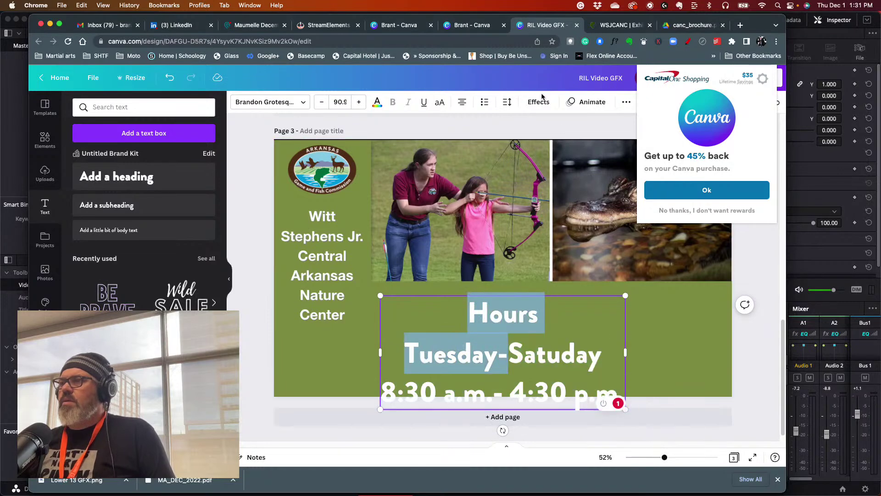
pyautogui.click(417, 133)
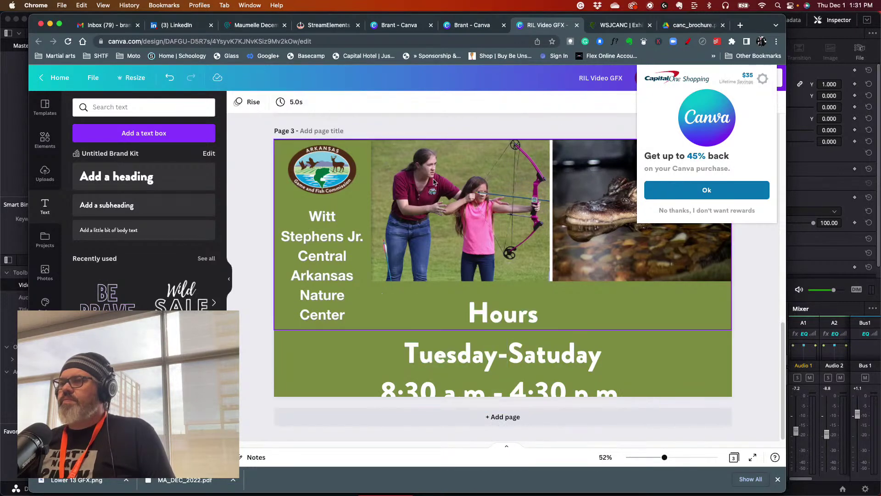
pyautogui.click(479, 319)
pyautogui.click(508, 103)
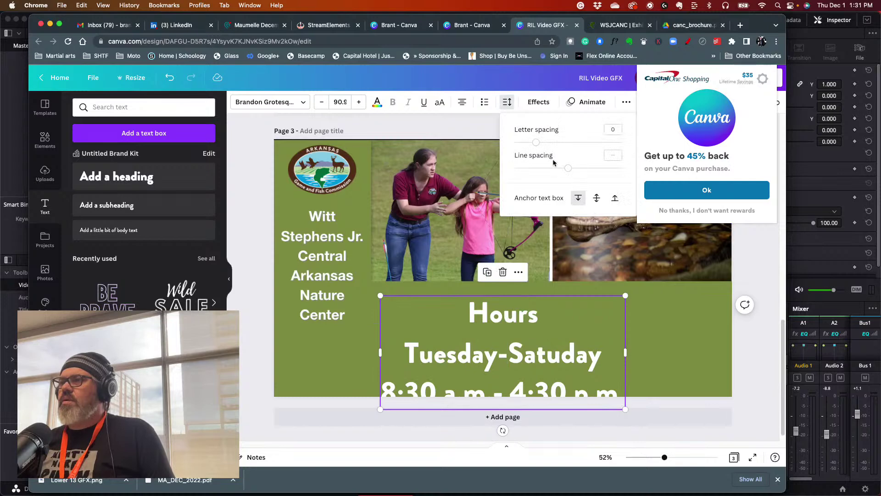
pyautogui.moveTo(567, 172); pyautogui.dragTo(542, 174)
pyautogui.click(497, 355)
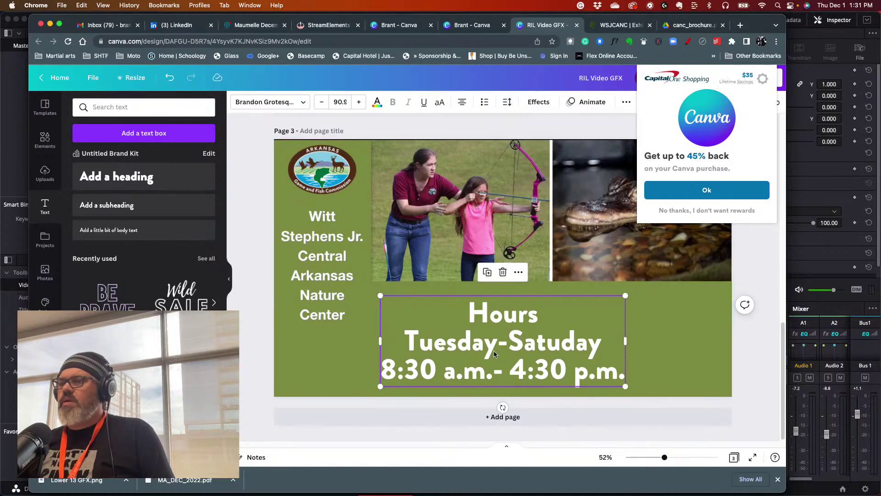
pyautogui.moveTo(502, 315); pyautogui.dragTo(526, 314)
# - Correct 'Satuday' to 'Saturday', add a colon after Hours, and move the hours text up
pyautogui.scroll(1, 762, 309)
pyautogui.scroll(2, 762, 309)
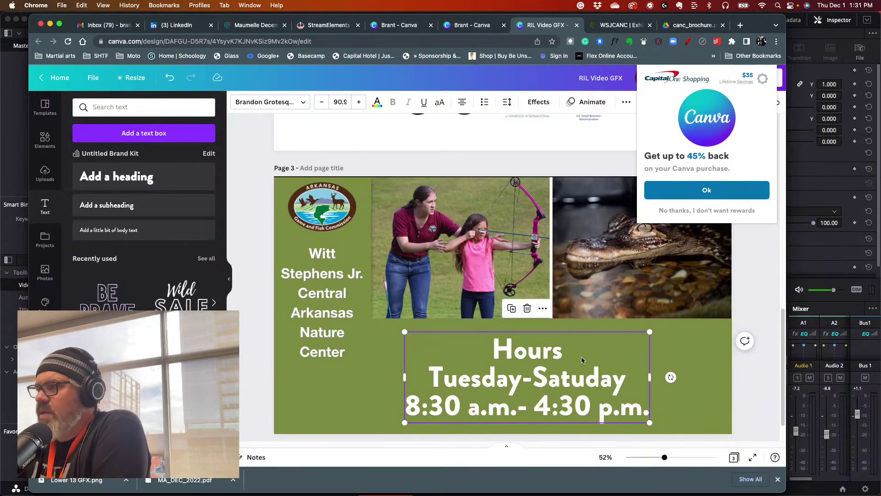
pyautogui.doubleClick(547, 355)
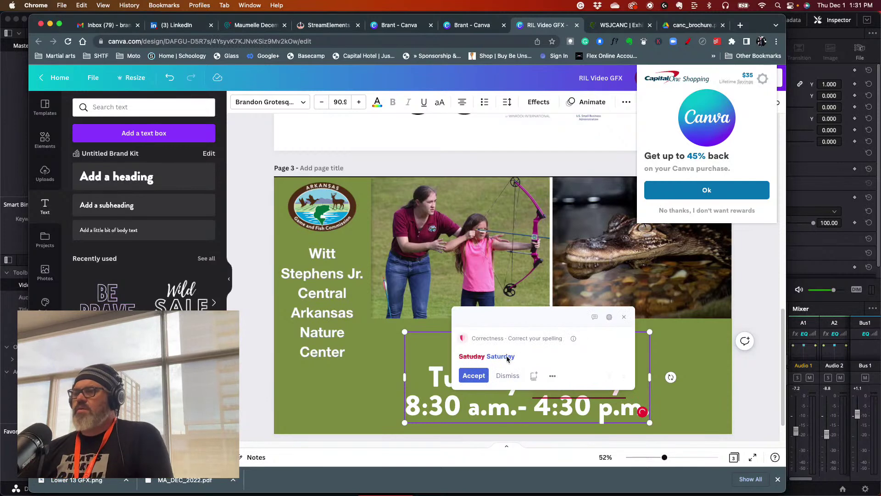
pyautogui.click(486, 375)
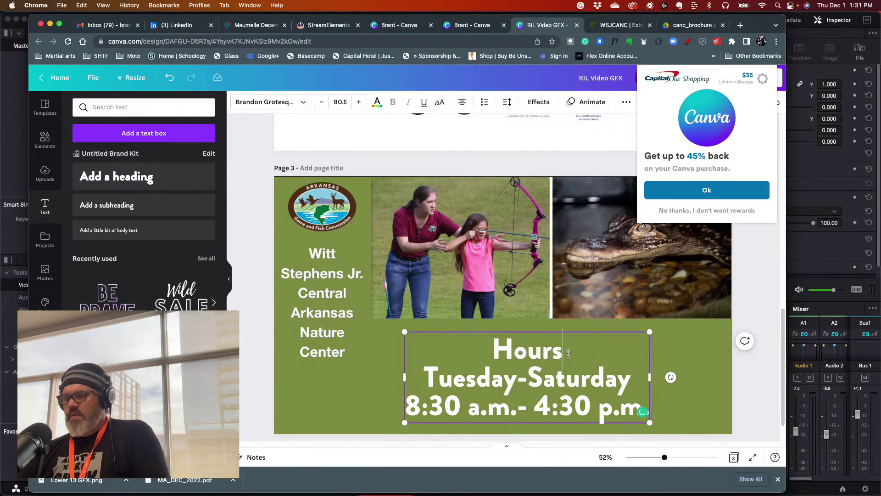
pyautogui.write(':')
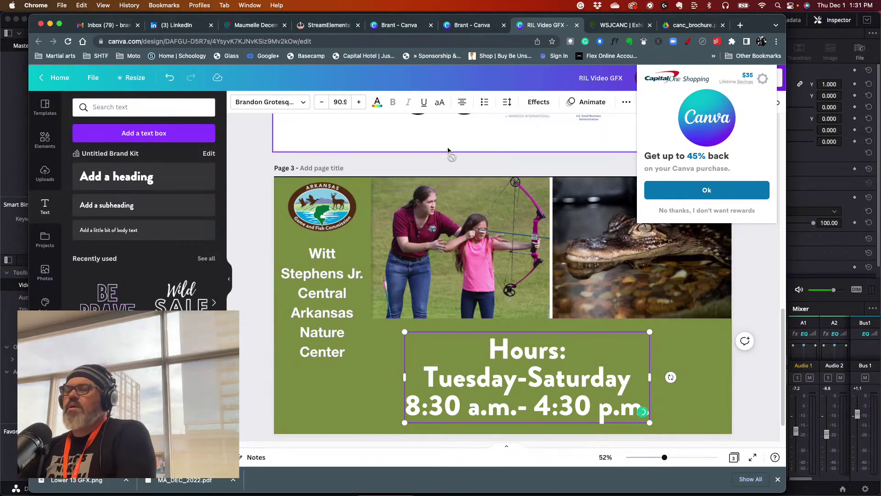
pyautogui.click(249, 173)
pyautogui.moveTo(496, 364); pyautogui.dragTo(512, 348)
pyautogui.click(458, 168)
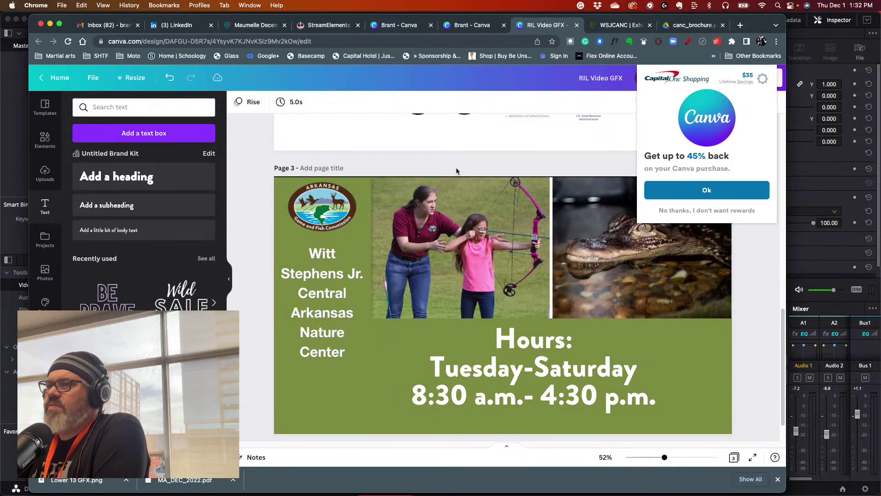
# - Enlarge the top Exhibits screenshot slightly up and left, then nudge it right
pyautogui.click(456, 187)
pyautogui.moveTo(502, 178); pyautogui.dragTo(503, 179)
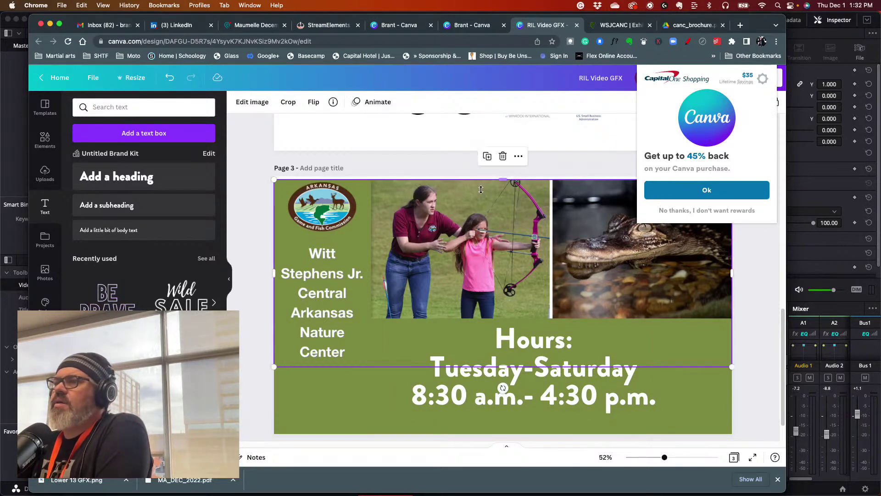
pyautogui.moveTo(273, 178); pyautogui.dragTo(267, 173)
pyautogui.moveTo(340, 215); pyautogui.dragTo(344, 214)
# - Dismiss the Capital One Shopping popup and bring up the Share panel
pyautogui.click(256, 185)
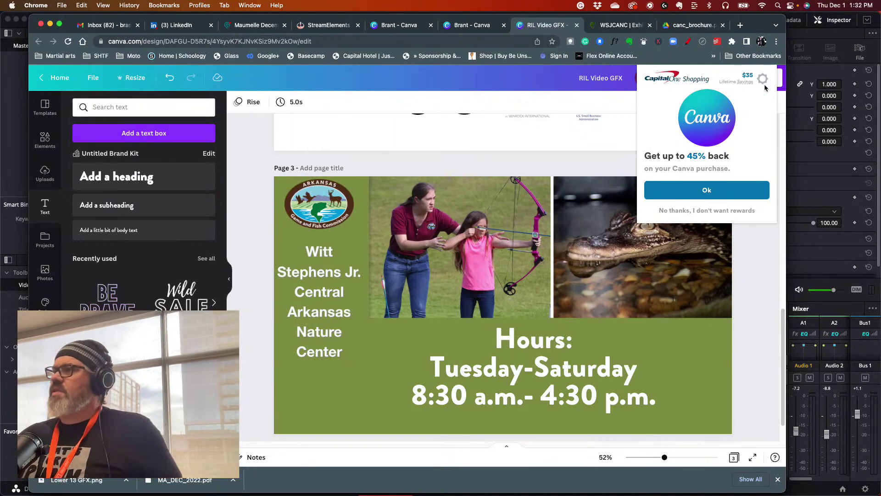
pyautogui.click(688, 211)
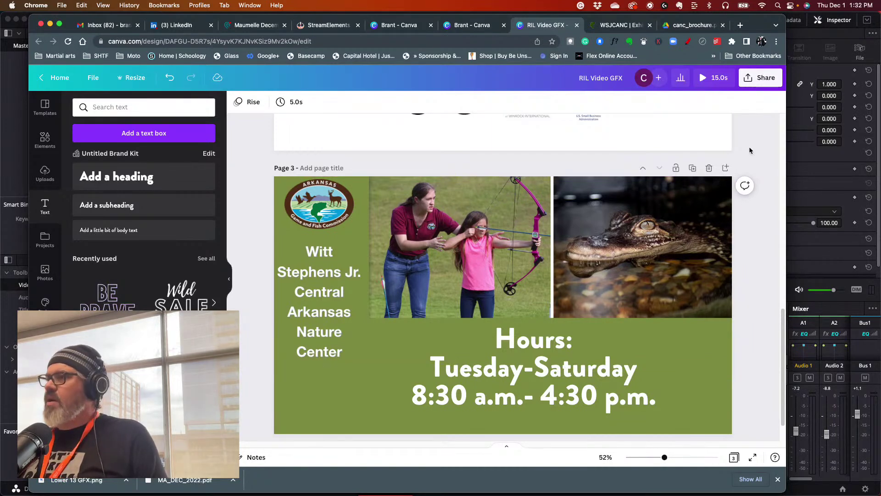
pyautogui.click(764, 79)
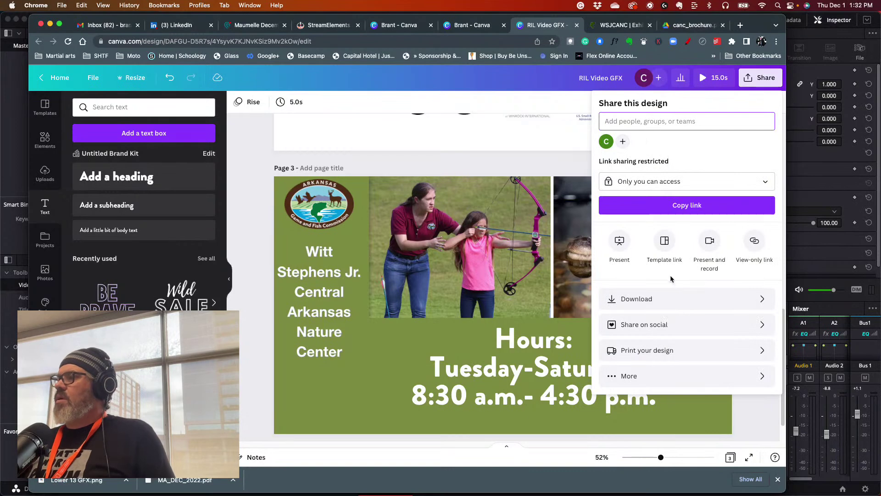
# - Start a PNG download of the design, then cancel the save dialog
pyautogui.click(670, 298)
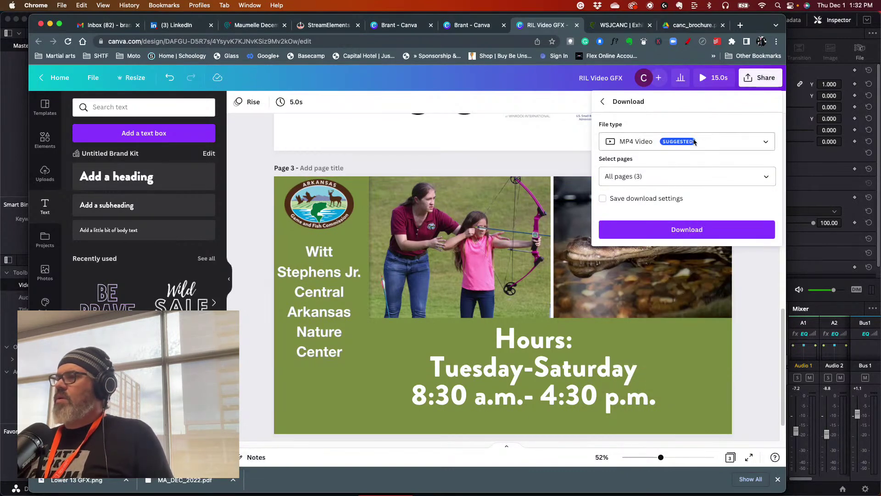
pyautogui.click(750, 146)
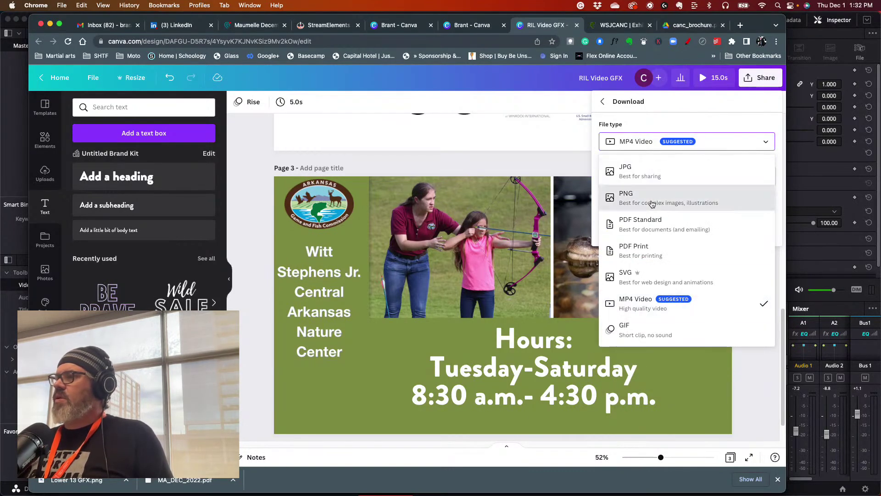
pyautogui.click(651, 204)
pyautogui.click(679, 337)
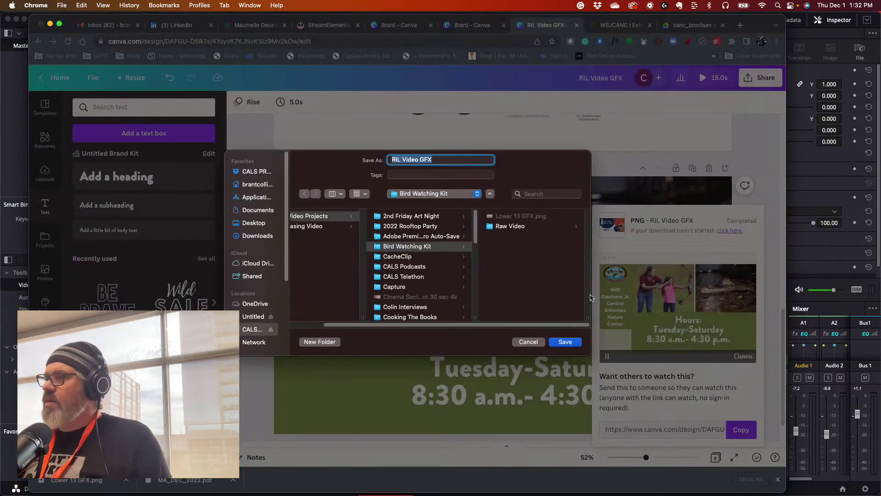
pyautogui.click(527, 341)
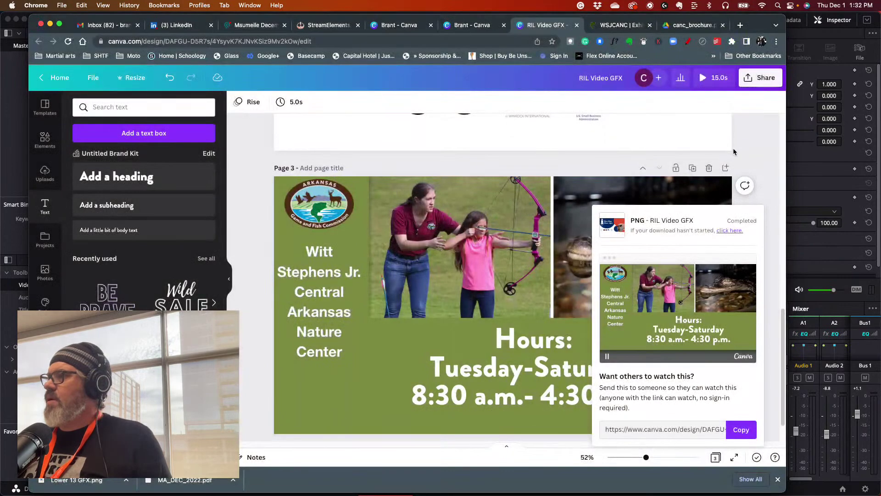
pyautogui.click(760, 79)
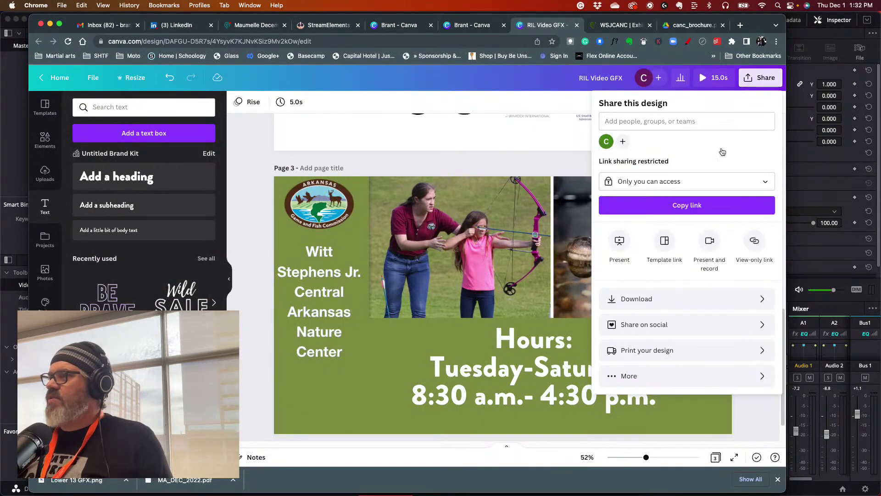
# - Download only the current Page 3 as PNG, save it as RIL Video GFX.png, and return to DaVinci Resolve
pyautogui.click(643, 302)
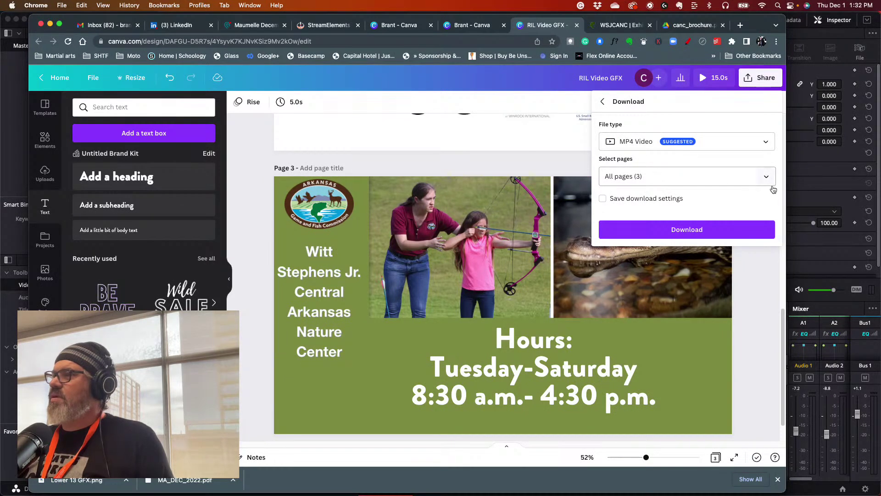
pyautogui.click(765, 176)
pyautogui.click(760, 202)
pyautogui.click(760, 225)
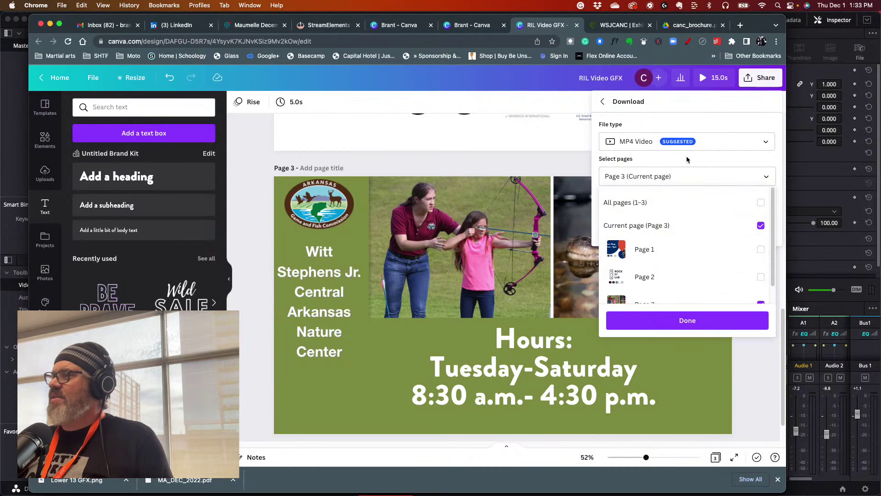
pyautogui.click(730, 140)
pyautogui.click(732, 138)
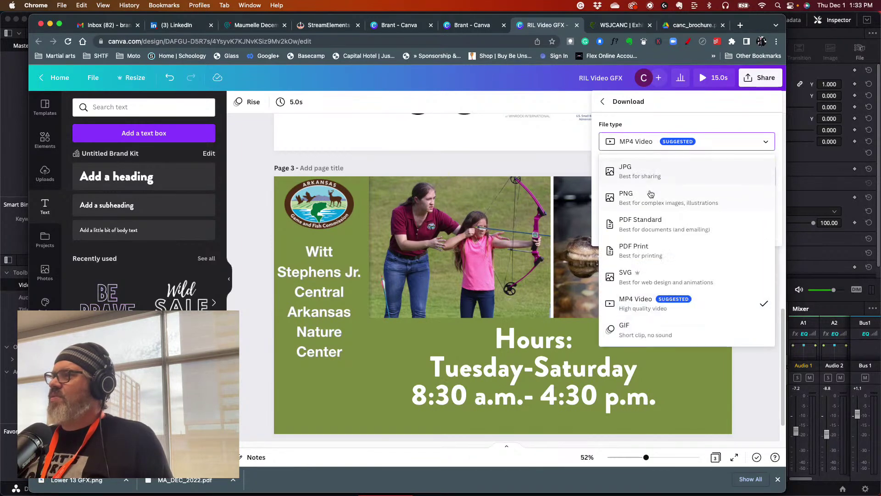
pyautogui.click(644, 204)
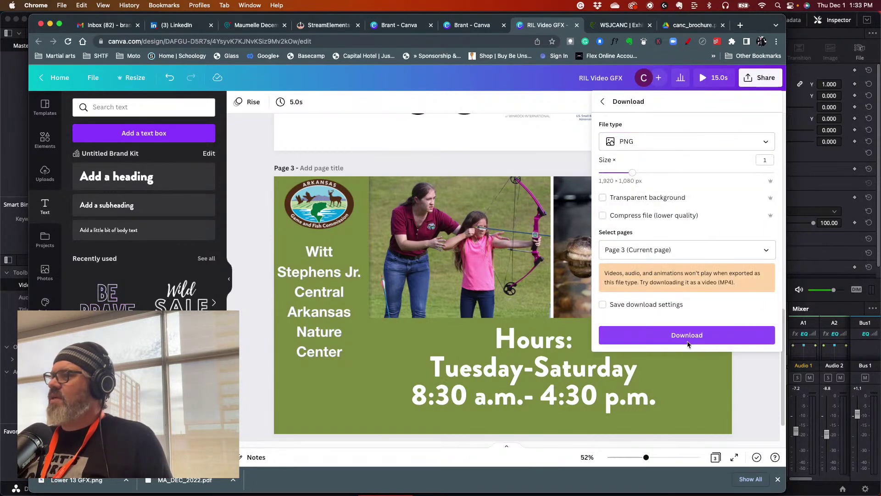
pyautogui.click(687, 336)
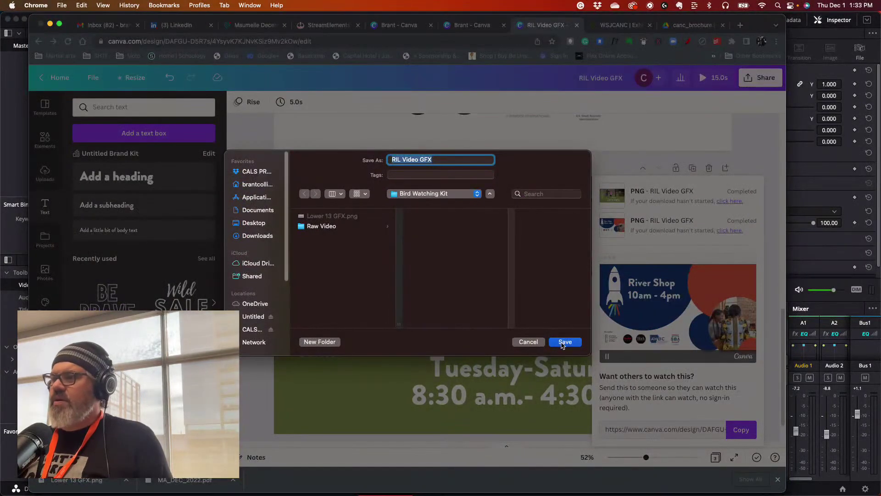
pyautogui.click(565, 342)
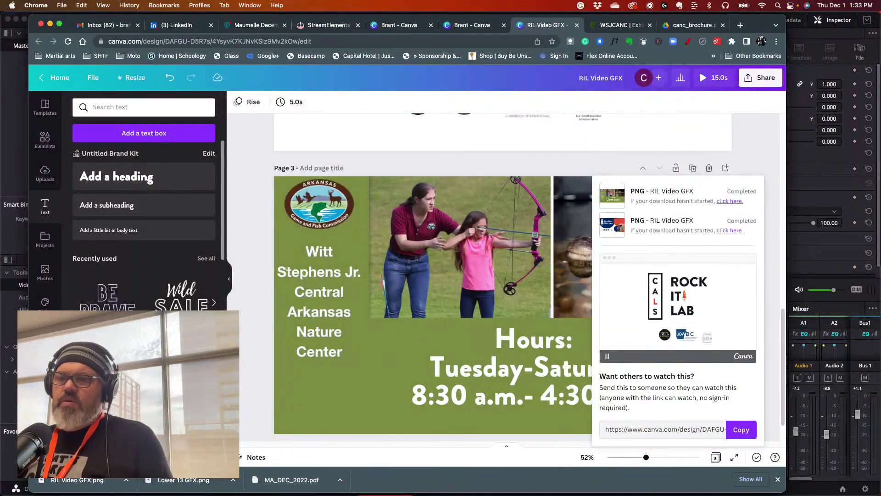
pyautogui.click(15, 459)
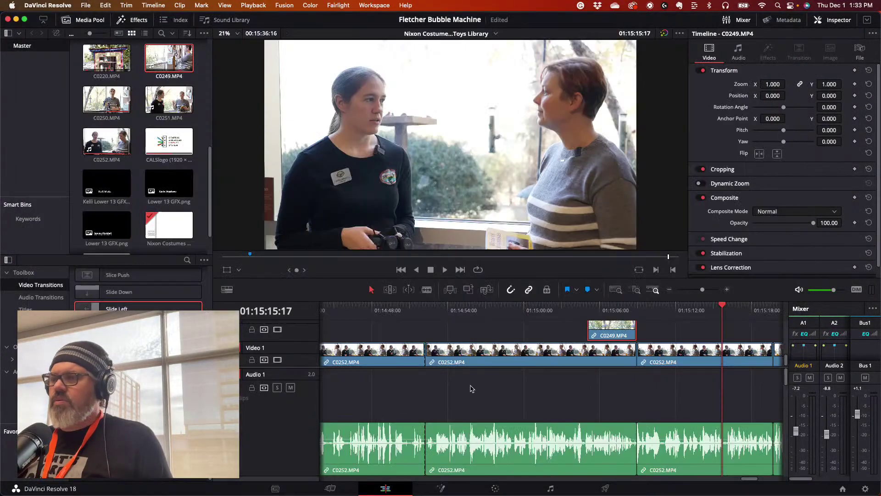
# - Import RIL Video GFX.png from the Bird Watching Kit folder into the Media Pool
pyautogui.moveTo(664, 309); pyautogui.dragTo(633, 304)
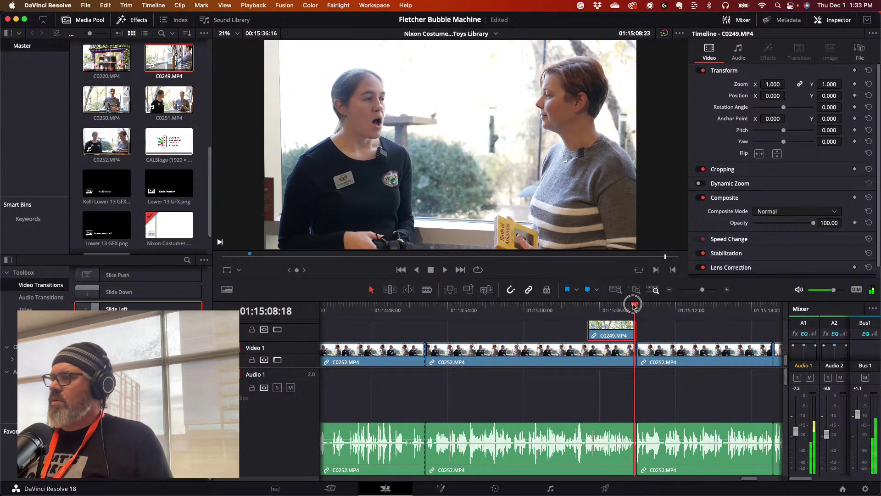
pyautogui.press('space')
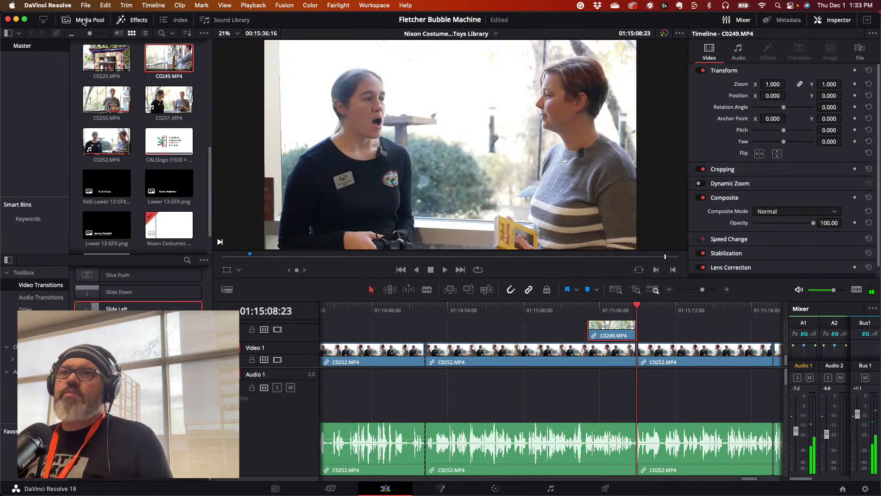
pyautogui.click(88, 5)
pyautogui.moveTo(138, 115)
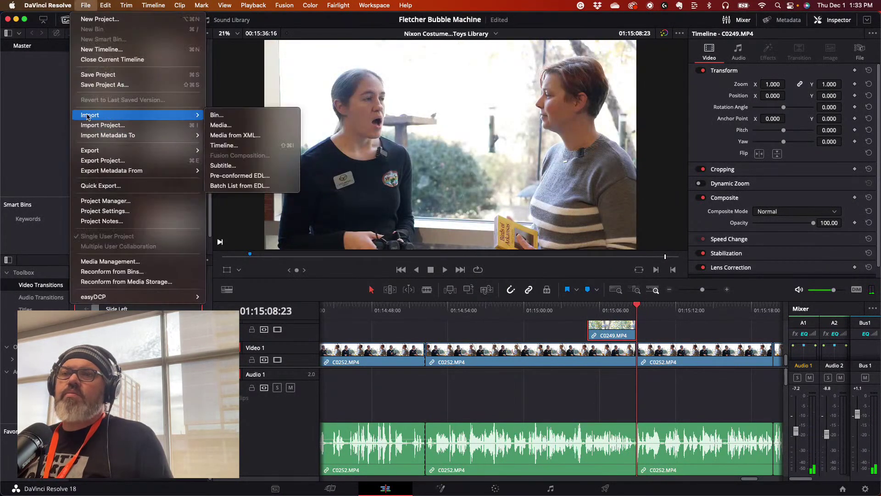
pyautogui.click(234, 125)
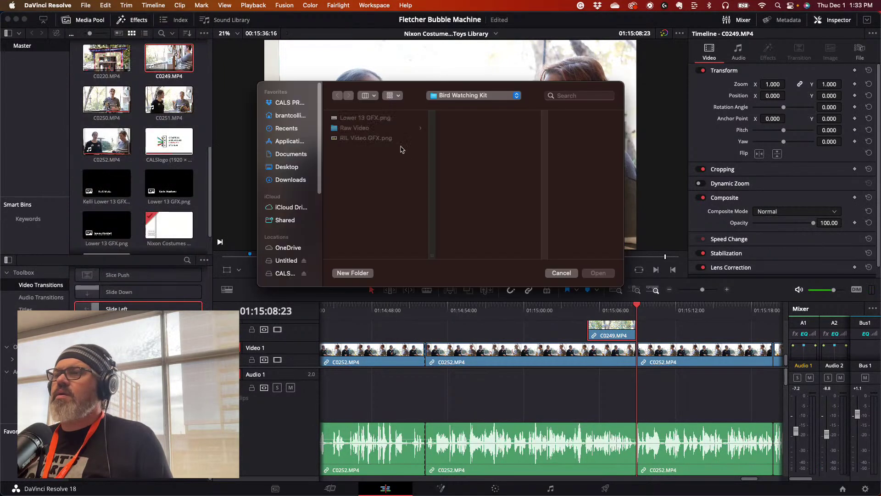
pyautogui.click(363, 139)
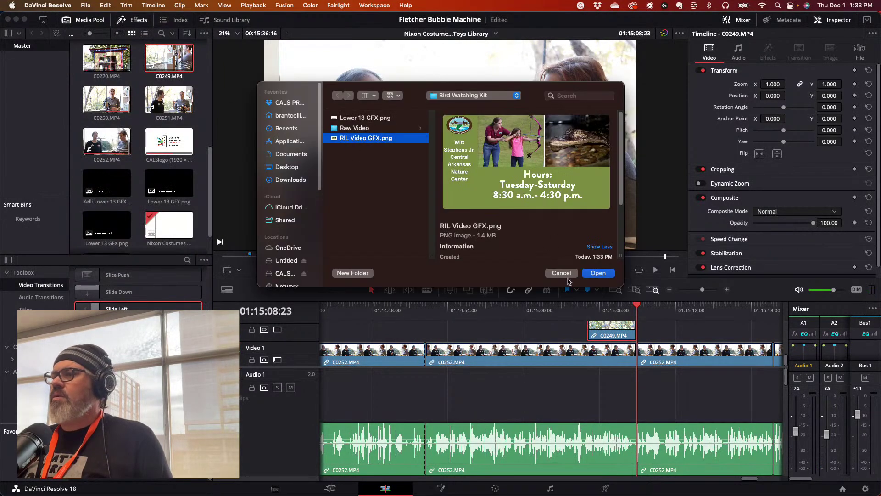
pyautogui.click(598, 273)
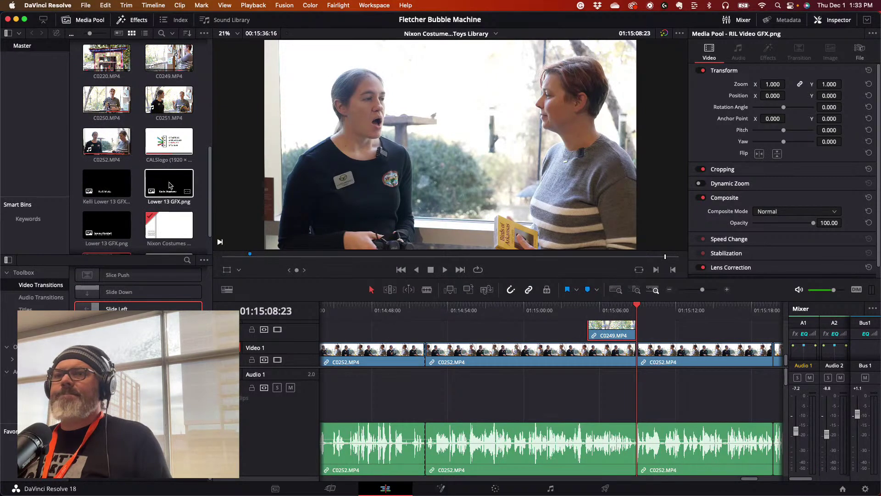
# - Drop RIL Video GFX.png onto Video 2 right after the C0249 cutaway and preview it
pyautogui.scroll(-1, 112, 202)
pyautogui.moveTo(102, 232); pyautogui.dragTo(638, 337)
pyautogui.moveTo(636, 306); pyautogui.dragTo(622, 308)
pyautogui.press('space')
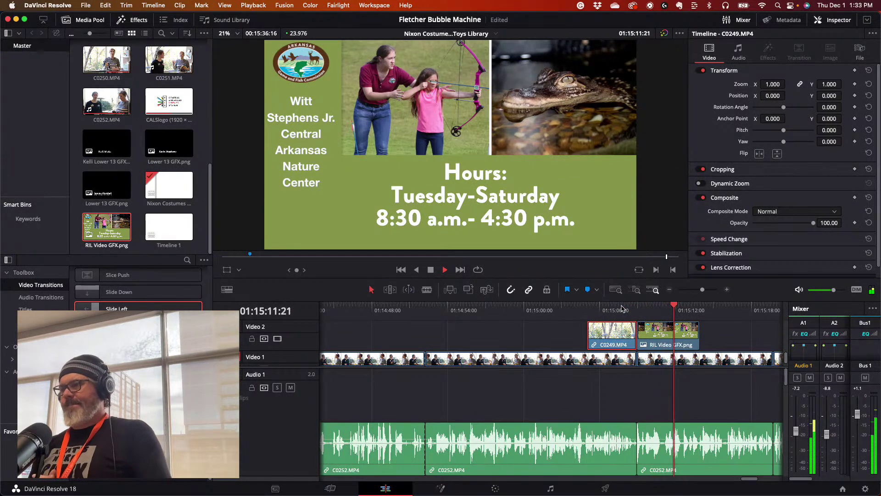
pyautogui.press('space')
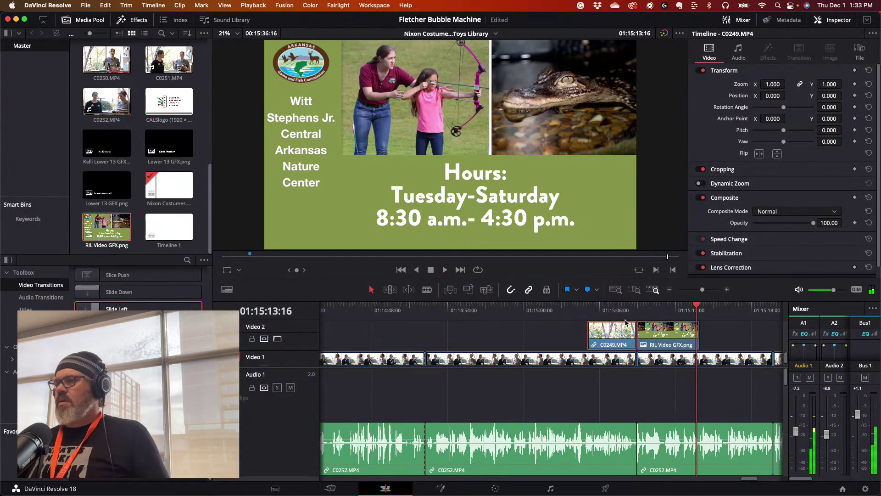
pyautogui.press('space')
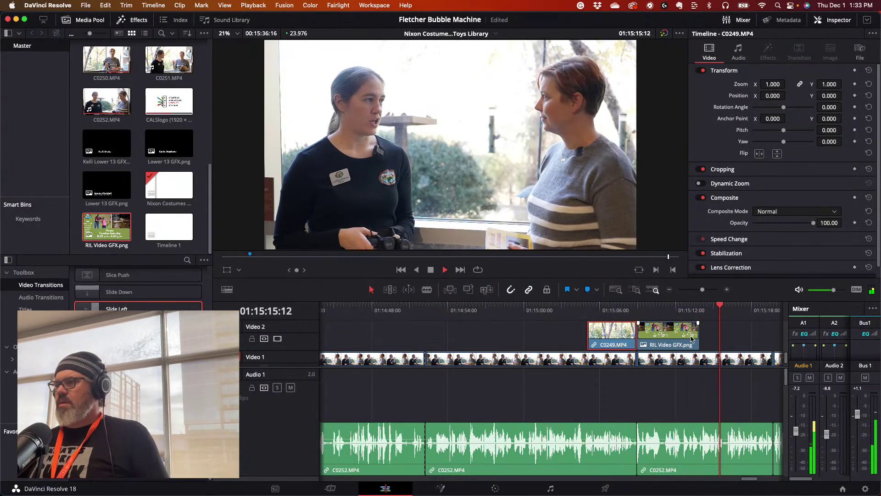
pyautogui.press('space')
# - Lengthen the graphic clip twice to cover more of the C0252 interview, then replay it
pyautogui.press('space')
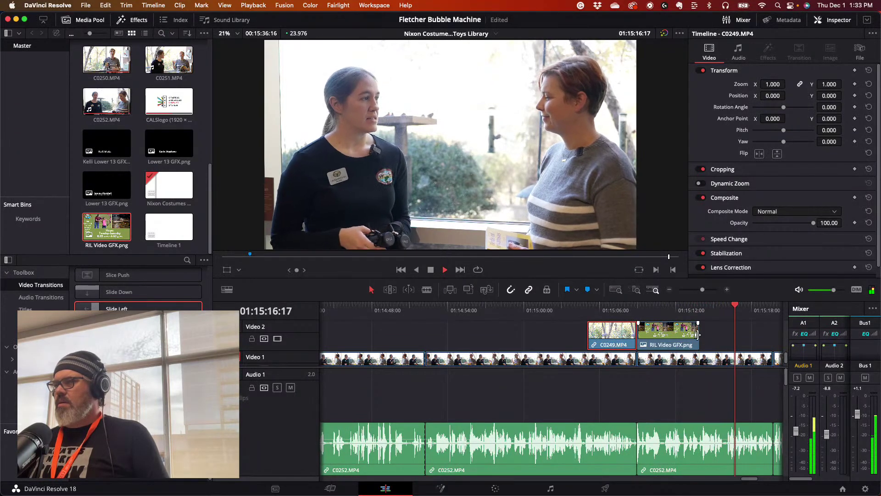
pyautogui.moveTo(696, 335); pyautogui.dragTo(739, 334)
pyautogui.press('space')
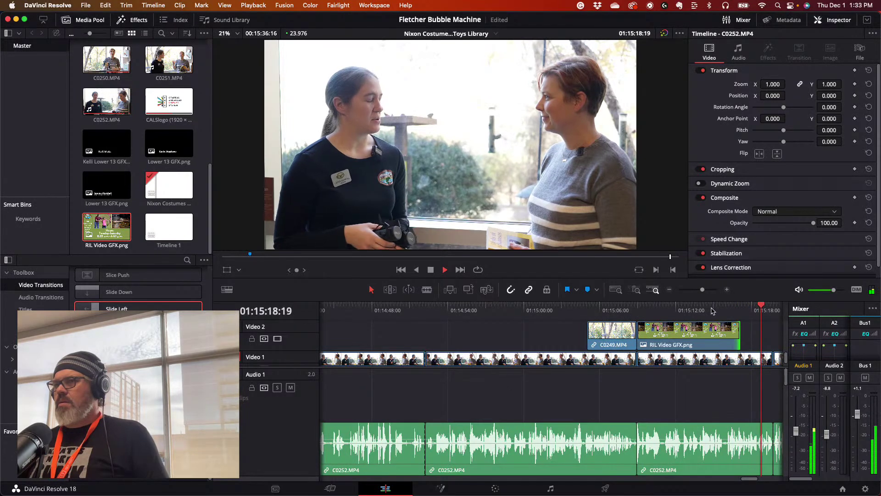
pyautogui.press('space')
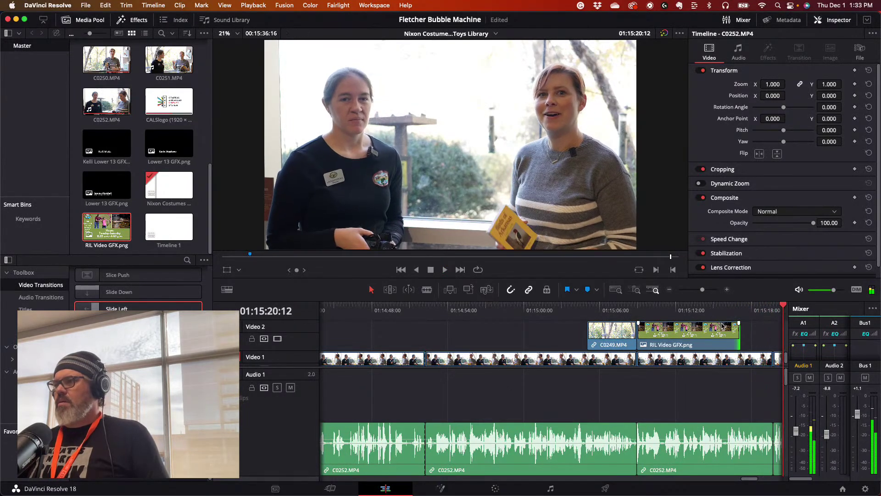
pyautogui.moveTo(741, 331); pyautogui.dragTo(774, 331)
pyautogui.click(730, 305)
pyautogui.press('space')
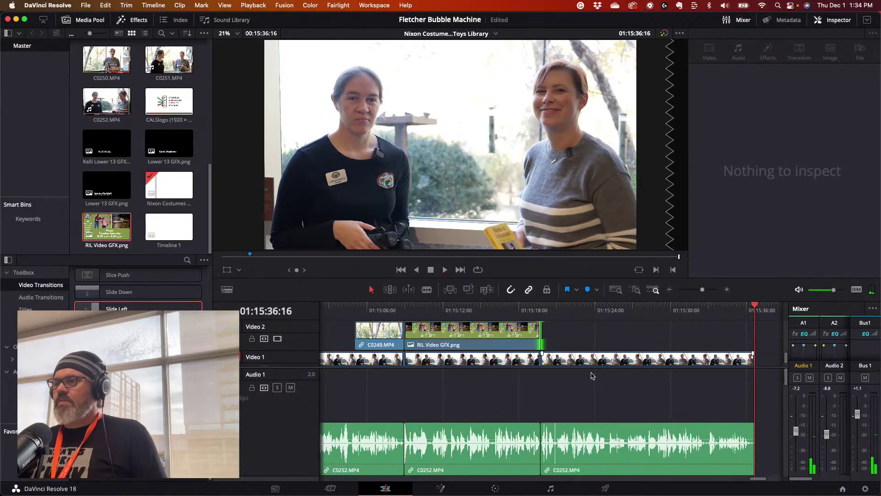
# - Zoom the timeline out and drag the short Audio 3 clip slightly later
pyautogui.moveTo(702, 290); pyautogui.dragTo(695, 292)
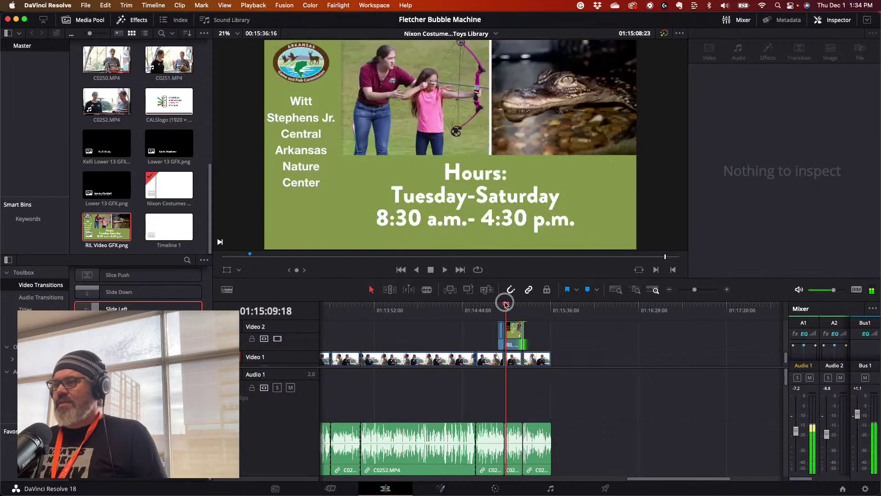
pyautogui.scroll(-5, 569, 393)
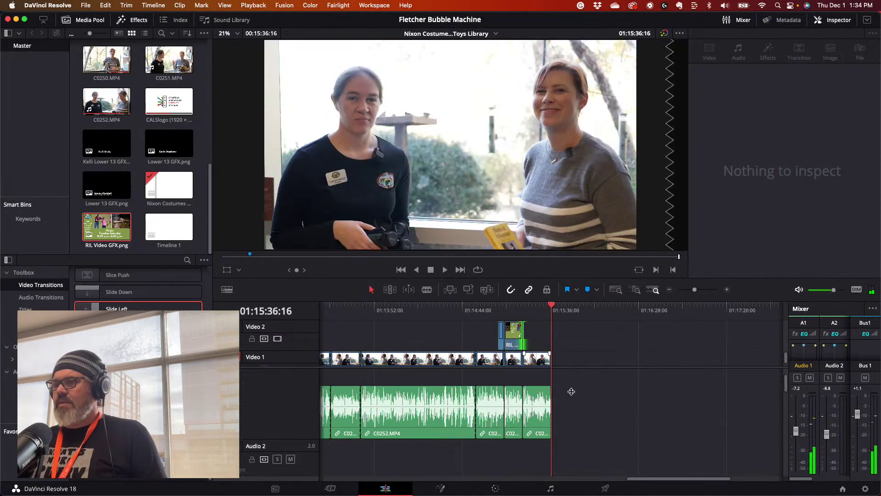
pyautogui.scroll(-5, 568, 401)
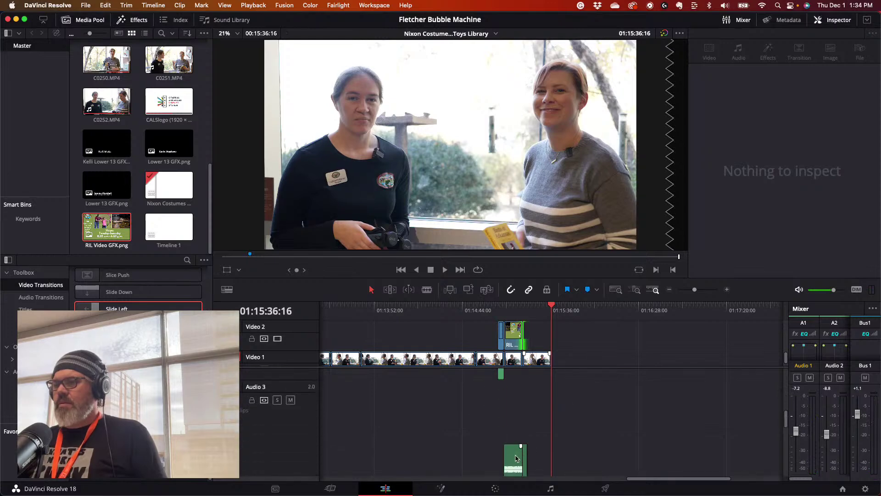
pyautogui.click(516, 457)
pyautogui.moveTo(513, 458); pyautogui.dragTo(536, 459)
# - Review the opening of the edit: C0183 footage over the music bed, then C0219
pyautogui.scroll(3, 579, 415)
pyautogui.scroll(2, 581, 412)
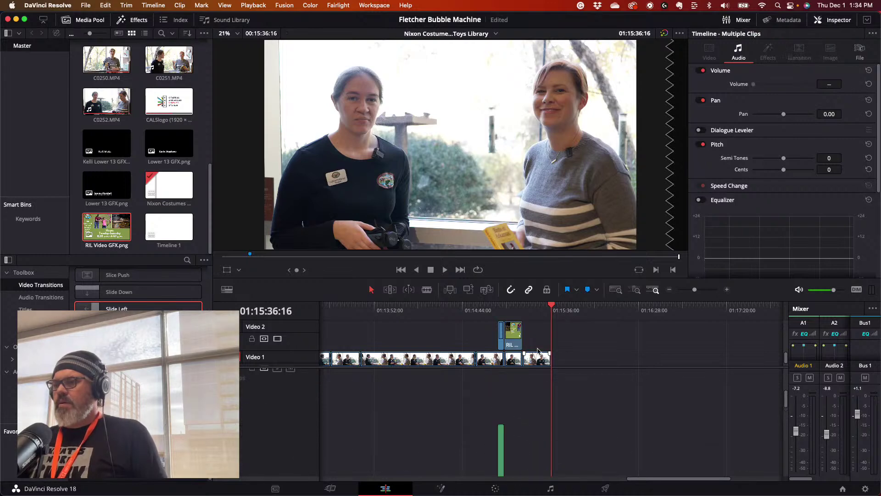
pyautogui.scroll(2, 550, 339)
pyautogui.scroll(-2, 576, 350)
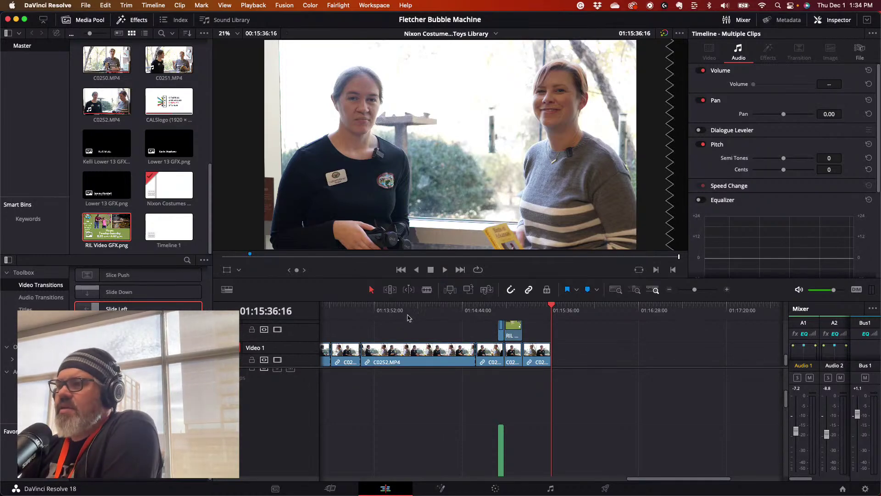
pyautogui.click(343, 311)
pyautogui.press('Home')
pyautogui.click(433, 310)
pyautogui.click(611, 311)
pyautogui.click(628, 321)
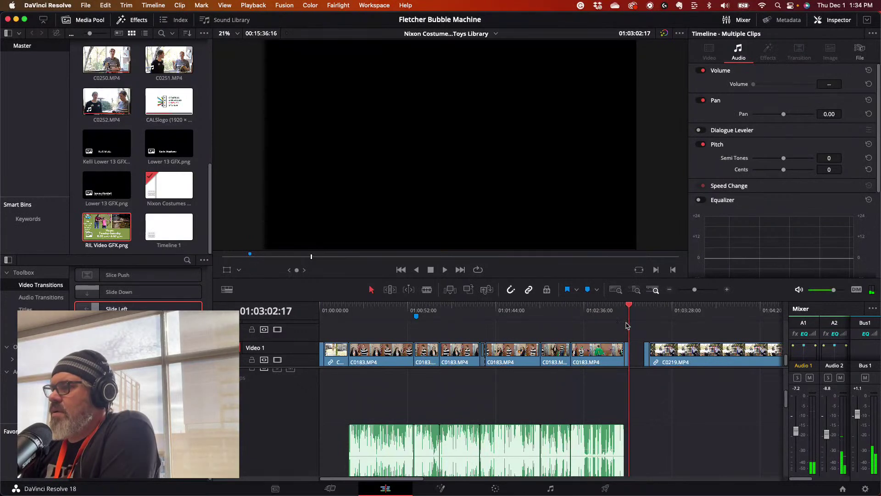
# - Check the CALS logo frame and zoom in around the end of the timeline
pyautogui.click(624, 307)
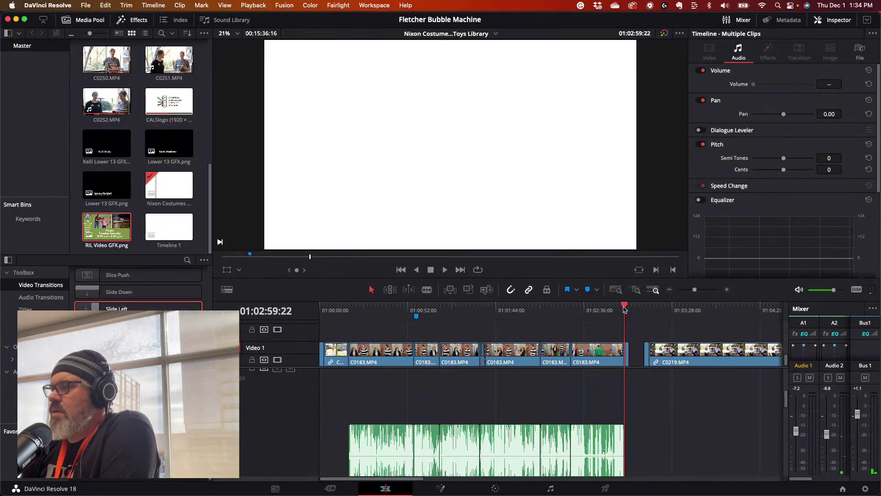
pyautogui.click(627, 308)
pyautogui.click(627, 365)
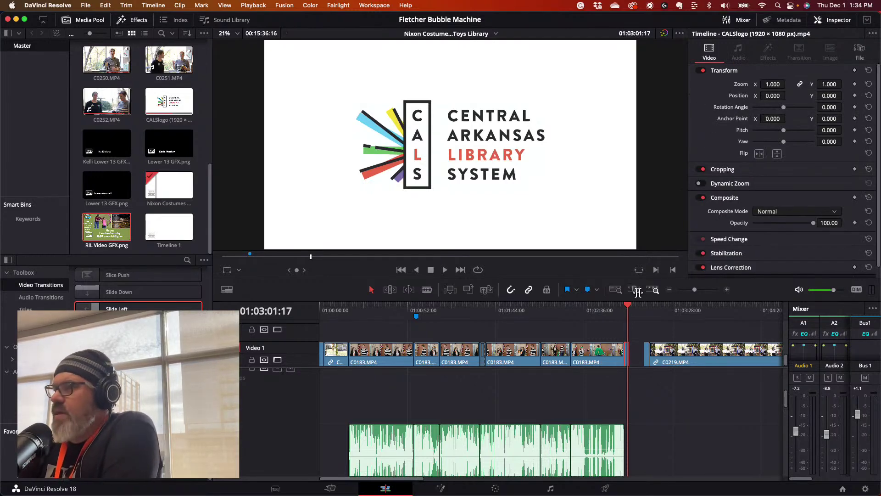
pyautogui.moveTo(628, 309); pyautogui.dragTo(763, 309)
pyautogui.moveTo(695, 290); pyautogui.dragTo(687, 290)
pyautogui.moveTo(617, 306)
pyautogui.mouseDown()
pyautogui.moveTo(592, 305)
pyautogui.moveTo(602, 309)
pyautogui.mouseUp()
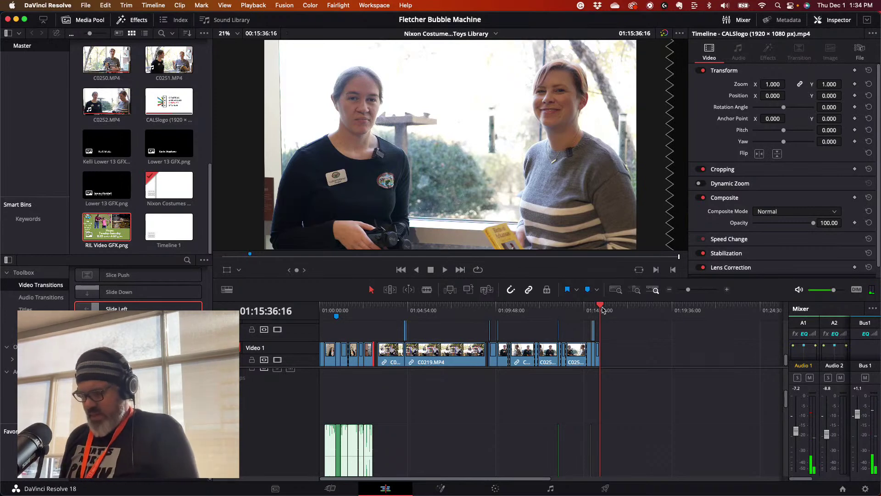
pyautogui.click(603, 310)
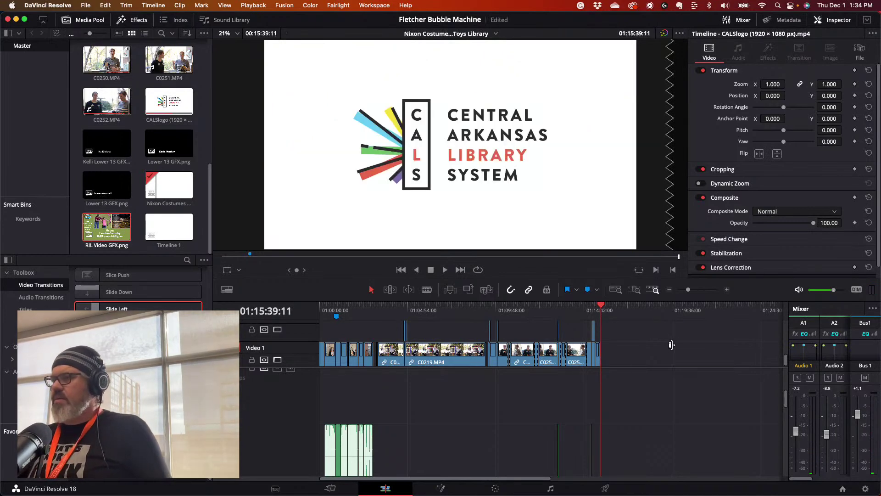
pyautogui.moveTo(688, 290); pyautogui.dragTo(697, 289)
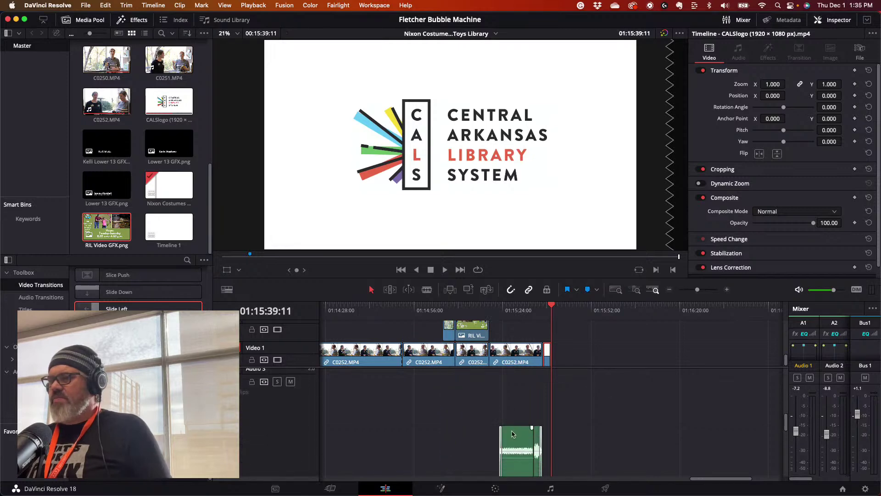
# - Trim the Blissful Ride music clip to start earlier under the final C0252 clip, then play the ending
pyautogui.click(513, 433)
pyautogui.moveTo(499, 405); pyautogui.dragTo(524, 443)
pyautogui.click(596, 423)
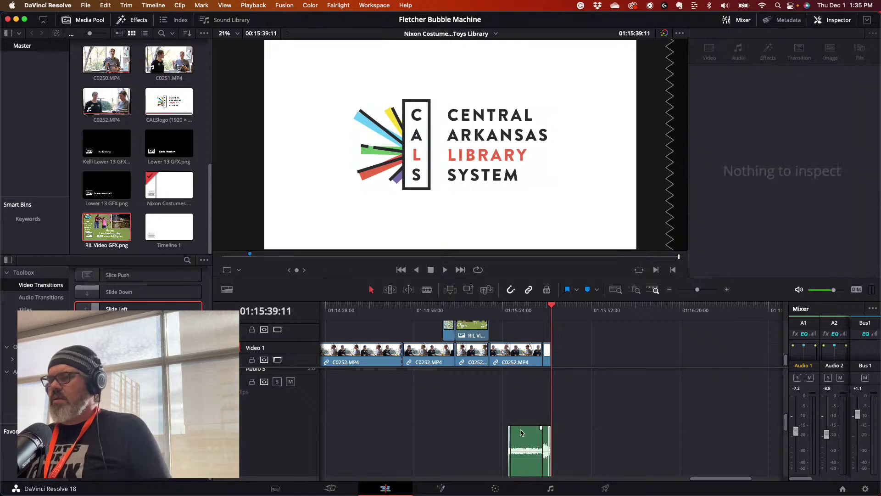
pyautogui.click(510, 444)
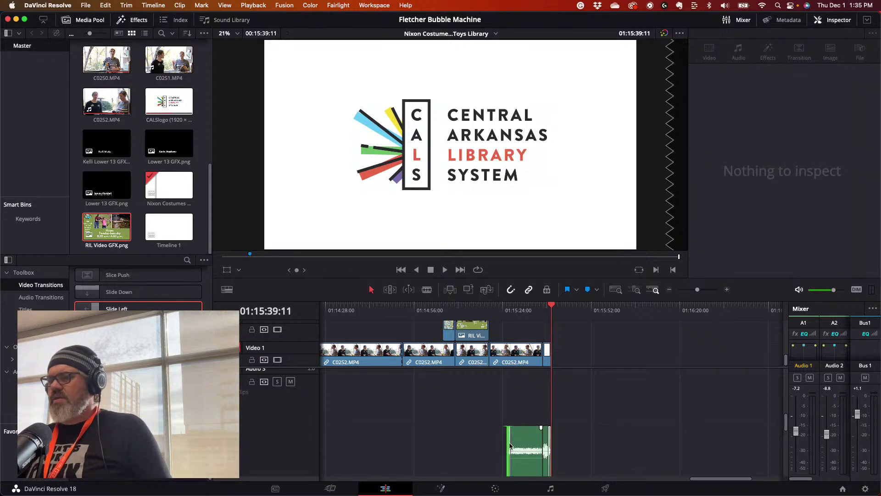
pyautogui.moveTo(507, 444); pyautogui.dragTo(488, 444)
pyautogui.moveTo(462, 303); pyautogui.dragTo(388, 312)
pyautogui.press('space')
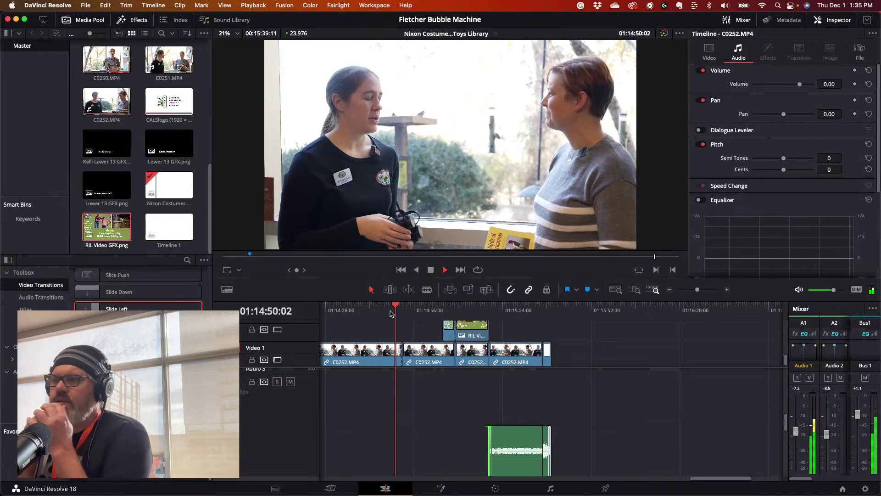
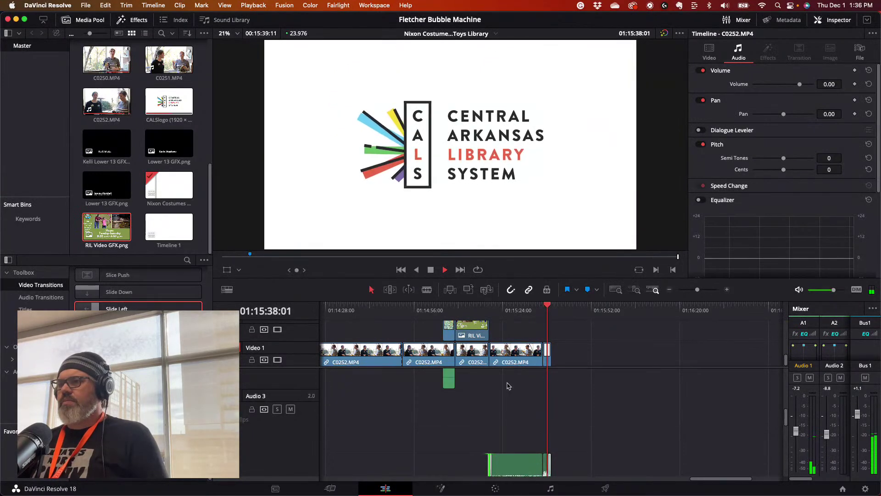
# - In Clip Attributes for the last C0252.MP4 audio clip, set the Right channel to Embedded Channel 1
pyautogui.scroll(2, 517, 378)
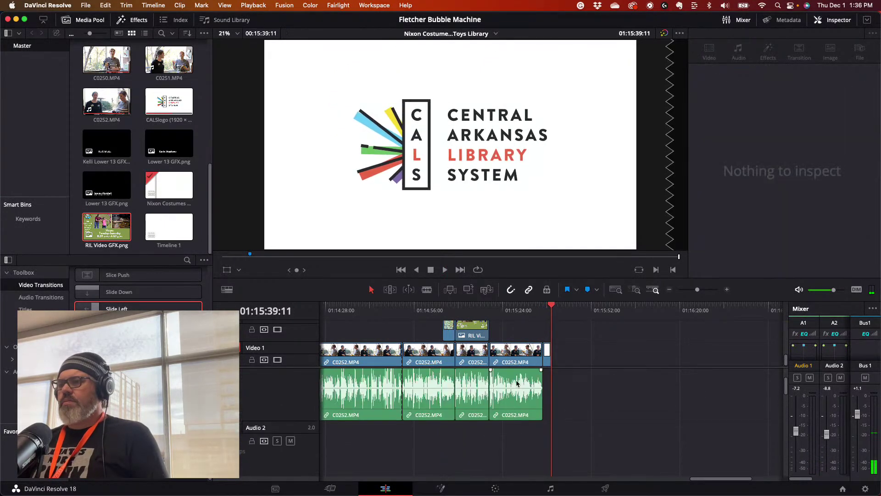
pyautogui.click(515, 382)
pyautogui.rightClick(515, 380)
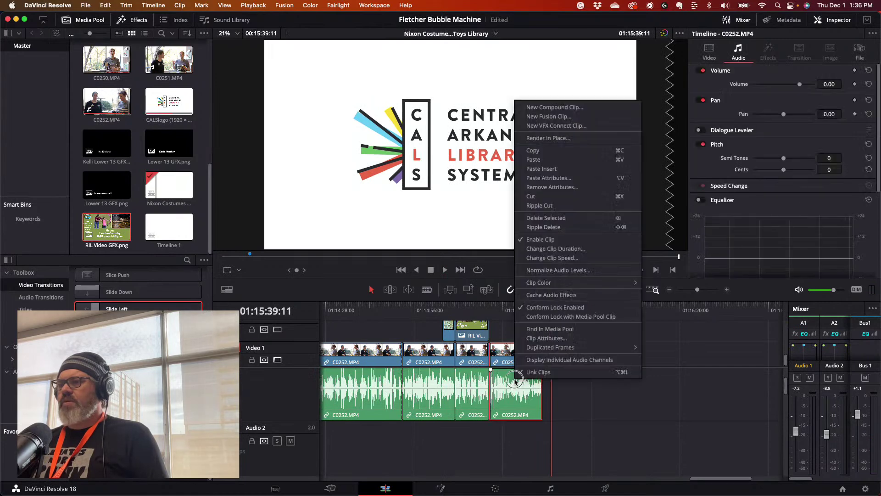
pyautogui.click(537, 338)
pyautogui.click(451, 171)
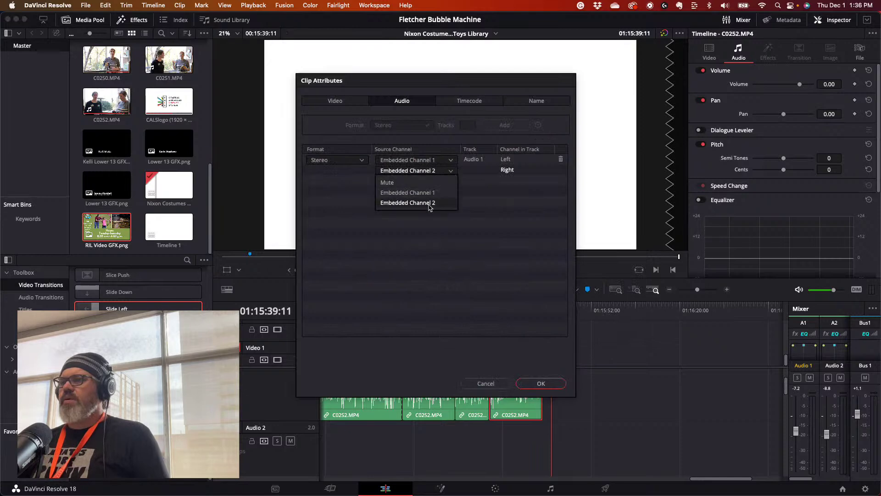
pyautogui.click(429, 194)
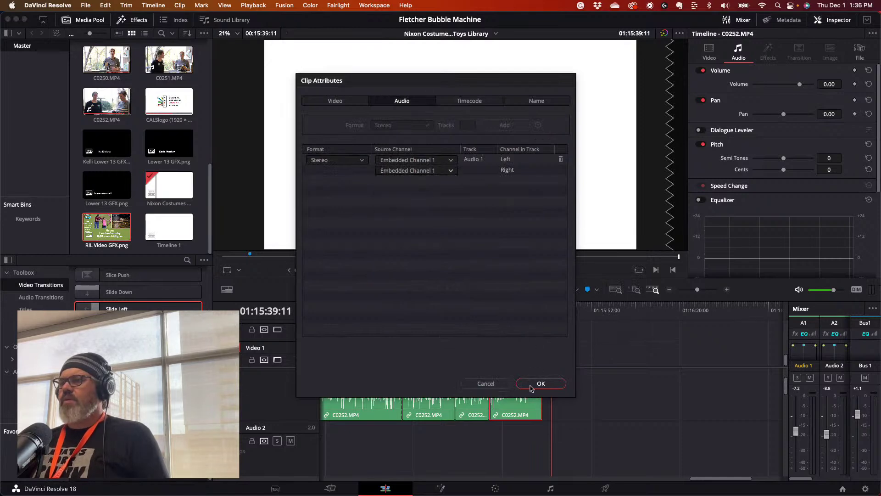
pyautogui.click(531, 388)
# - Move the playhead back and play the clip to hear the fixed audio
pyautogui.click(507, 304)
pyautogui.click(494, 306)
pyautogui.press('space')
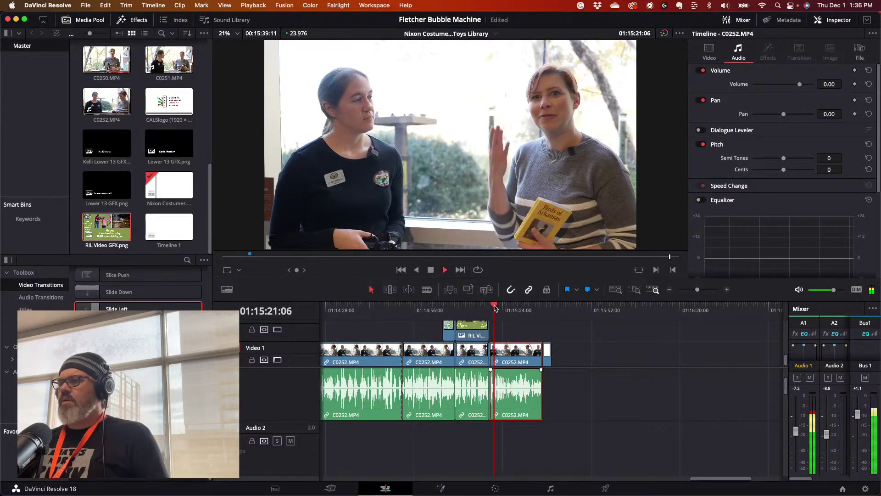
# - Play the ending briefly, then save the project with File > Save Project
pyautogui.click(514, 307)
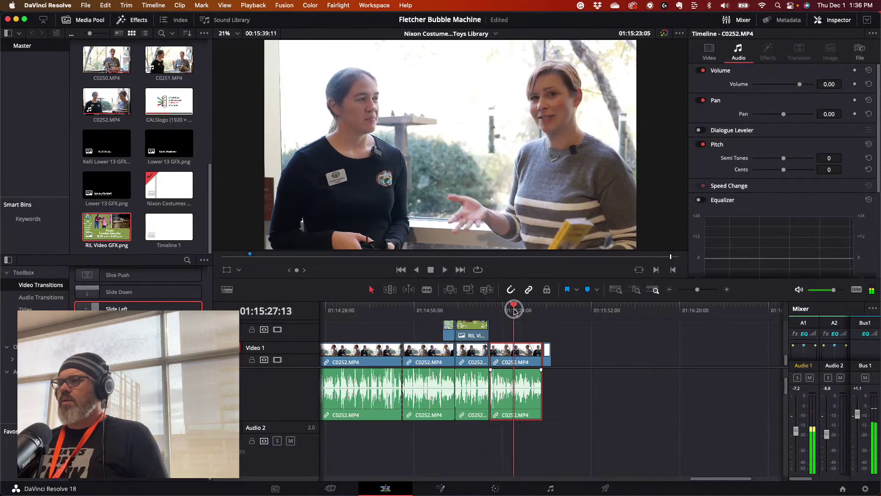
pyautogui.press('space')
pyautogui.press('space')
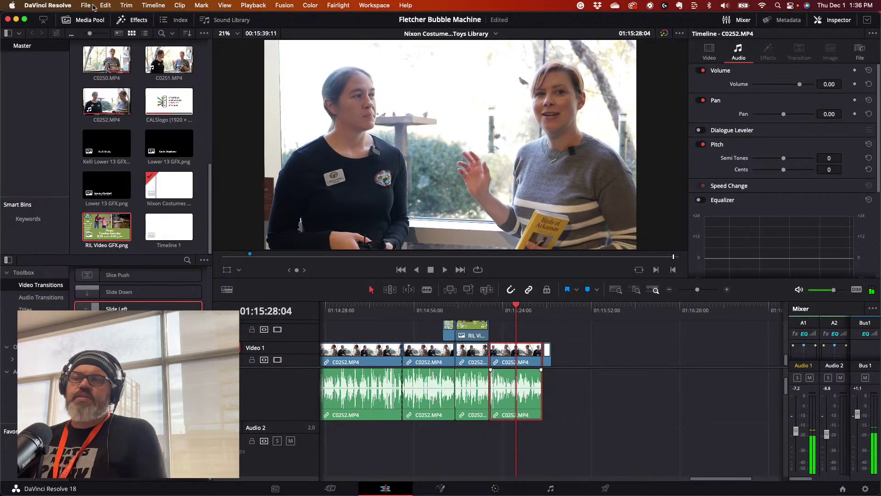
pyautogui.click(86, 5)
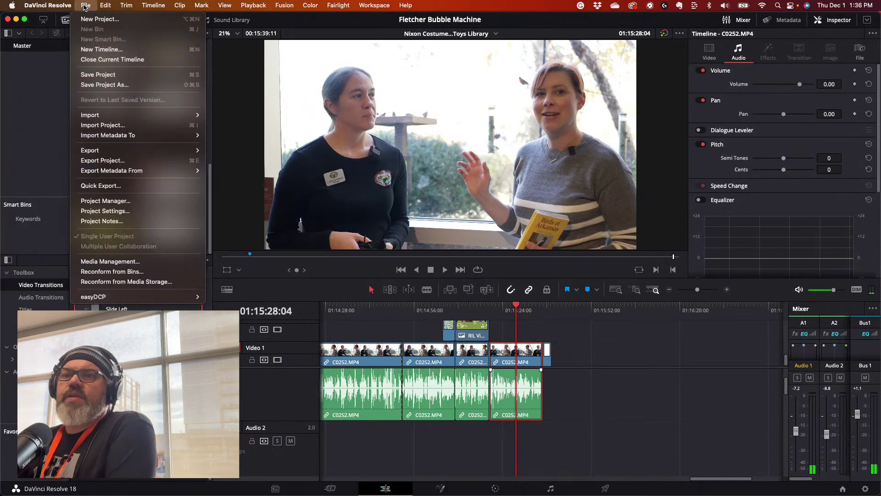
pyautogui.moveTo(105, 5)
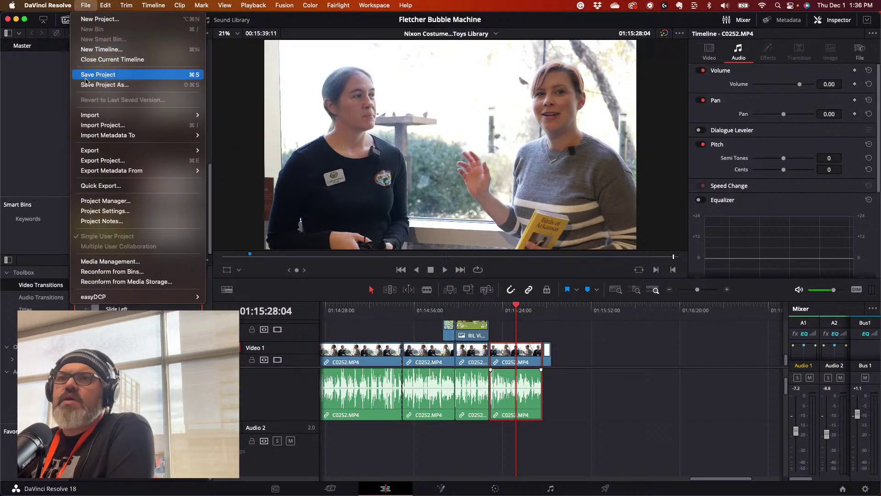
pyautogui.click(86, 74)
# - Scrub back and zoom the timeline in to the earlier interview clips at 01:11:08:02
pyautogui.moveTo(516, 307); pyautogui.dragTo(642, 331)
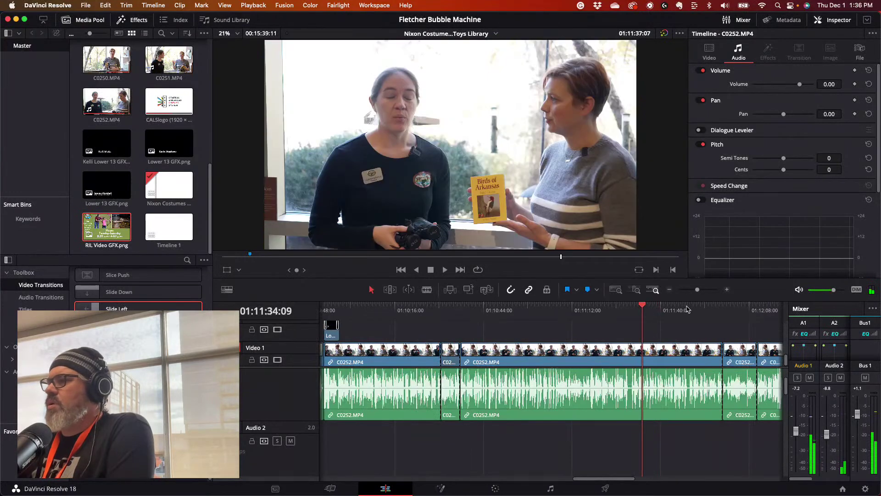
pyautogui.moveTo(697, 290); pyautogui.dragTo(698, 290)
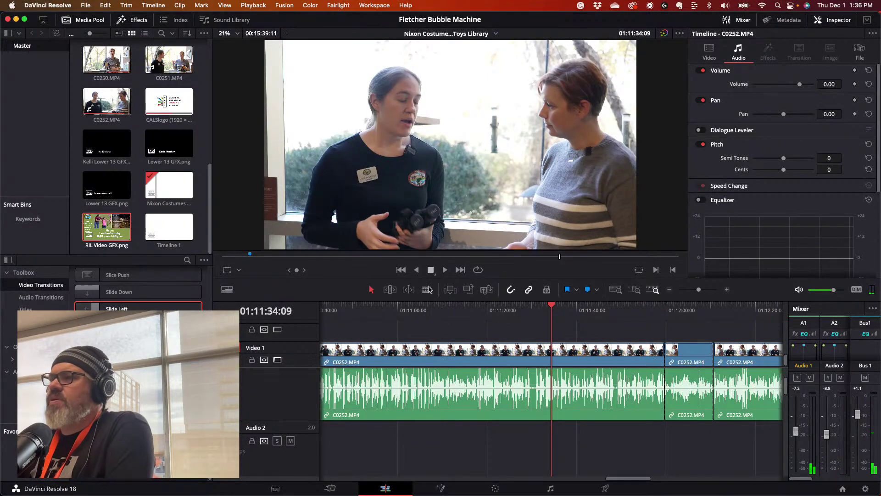
pyautogui.click(435, 309)
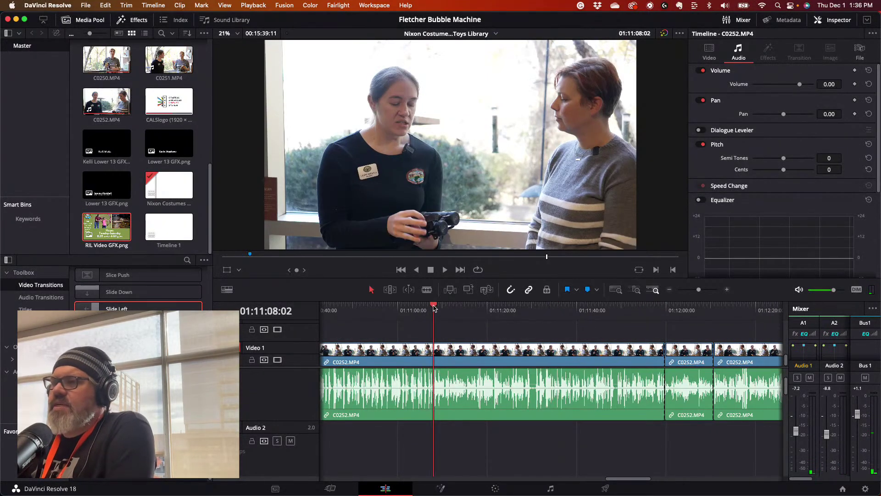
# - On the Color page, set clip 35's Primaries Pivot to 0.479 and Mid/Detail to 14.50
pyautogui.click(495, 489)
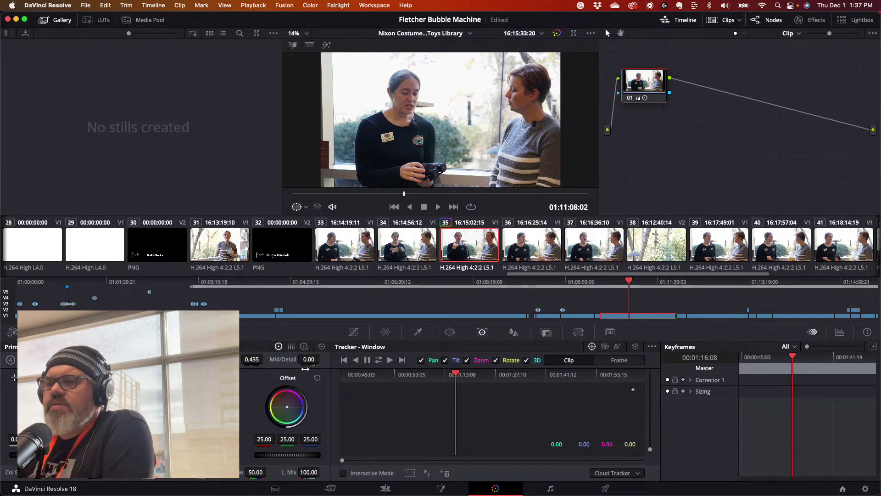
pyautogui.moveTo(252, 359)
pyautogui.mouseDown()
pyautogui.moveTo(273, 360)
pyautogui.moveTo(264, 360)
pyautogui.mouseUp()
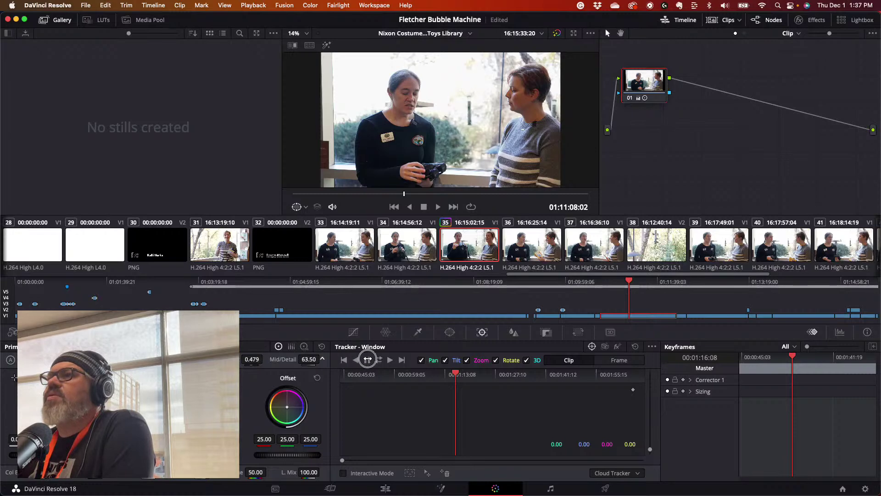
pyautogui.moveTo(297, 358); pyautogui.dragTo(322, 360)
pyautogui.click(410, 248)
pyautogui.click(475, 252)
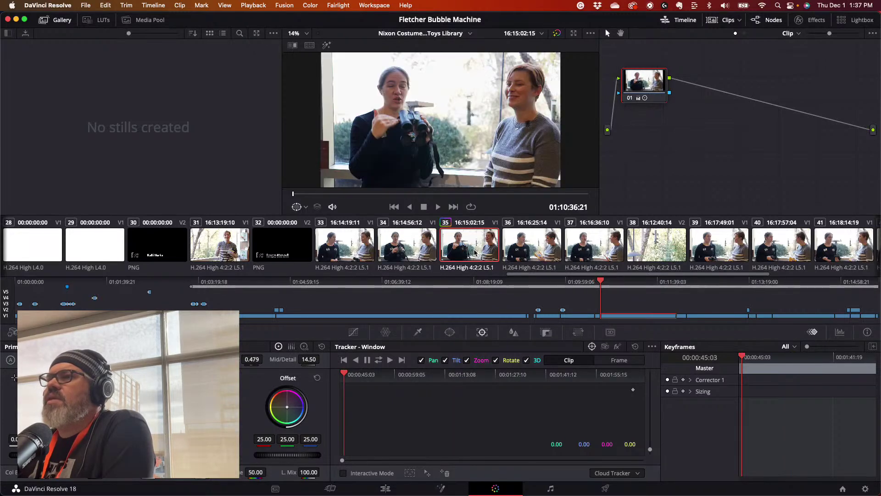
# - Copy clip 35's colour grade with Edit > Copy
pyautogui.rightClick(461, 251)
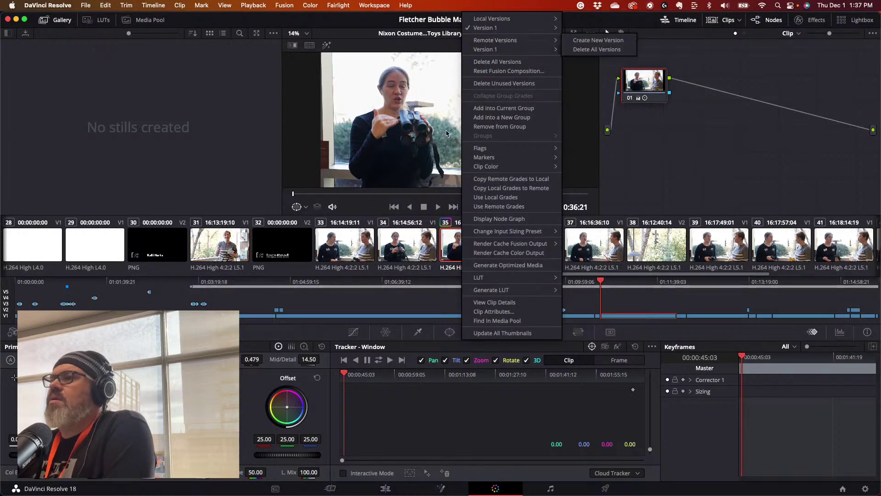
pyautogui.click(444, 265)
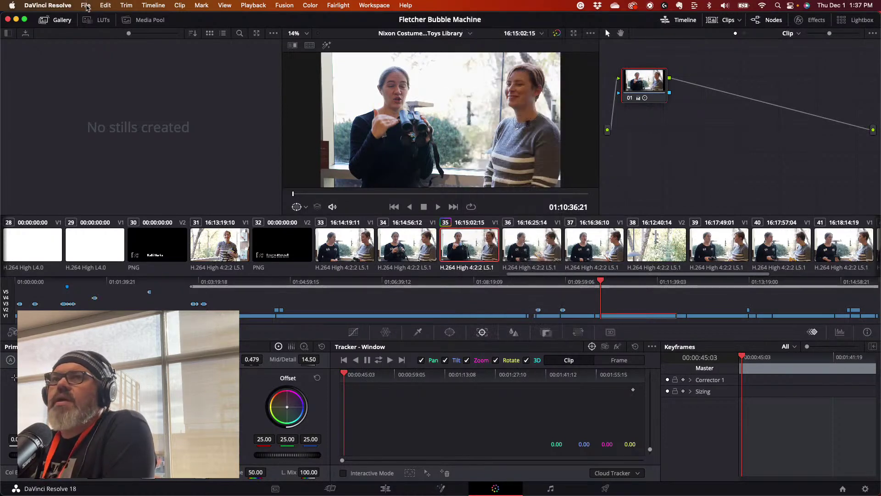
pyautogui.click(117, 6)
pyautogui.moveTo(106, 5)
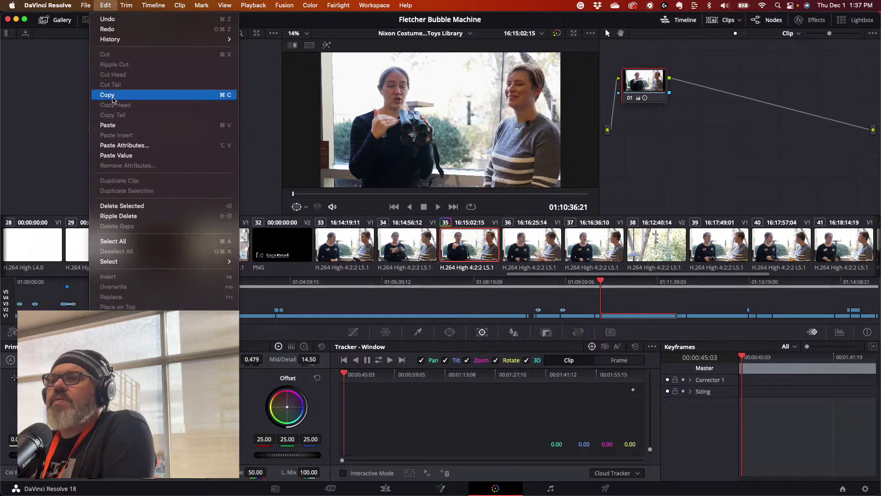
pyautogui.click(113, 94)
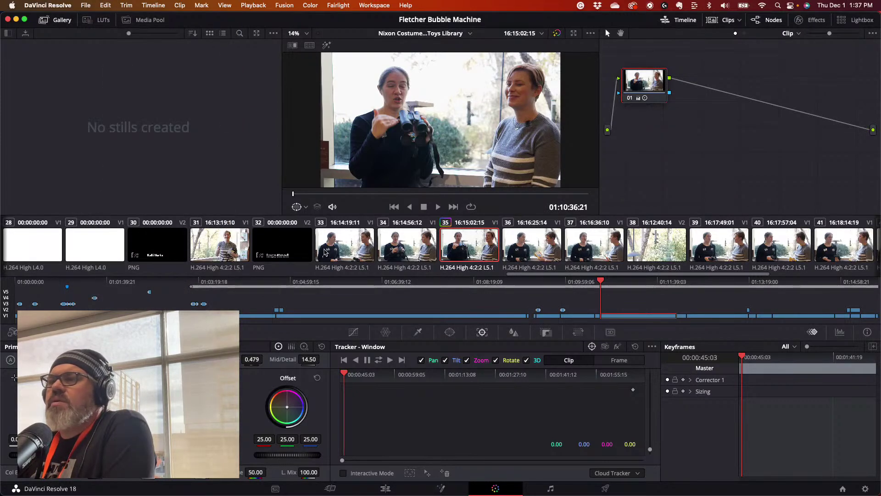
# - Select clip 31 and paste attributes with Color Corrector checked, then apply
pyautogui.click(217, 254)
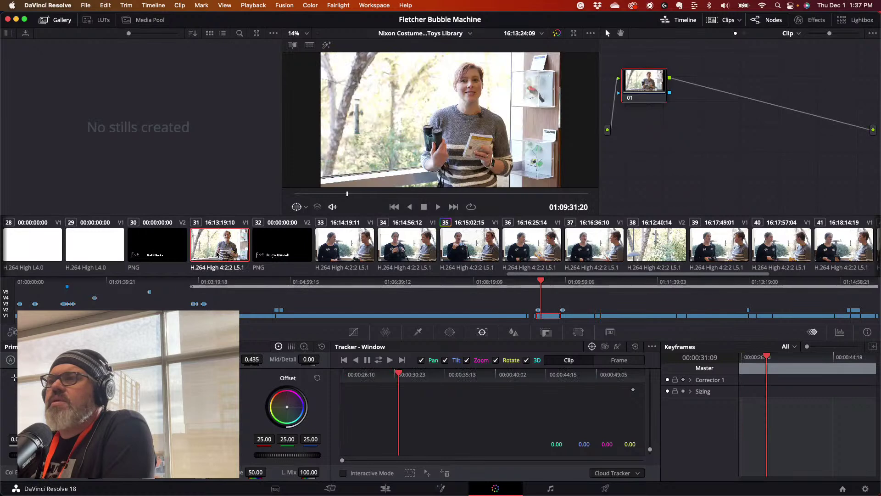
pyautogui.rightClick(217, 254)
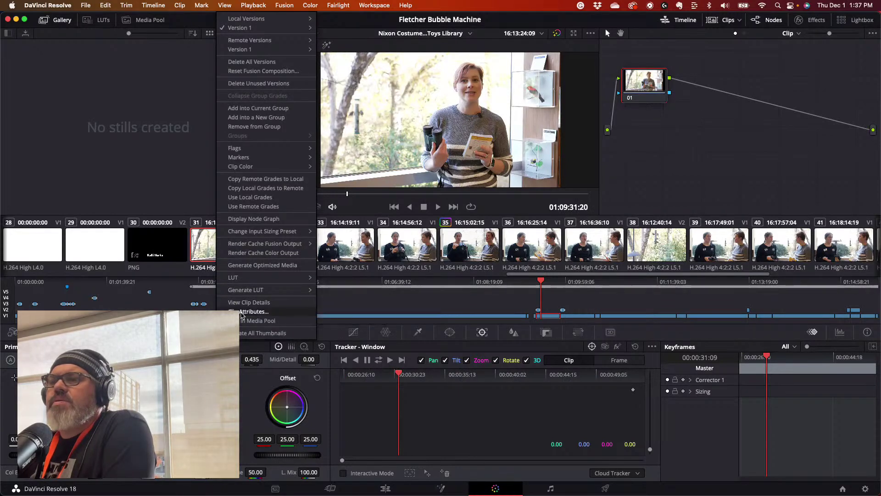
pyautogui.click(207, 207)
pyautogui.click(87, 6)
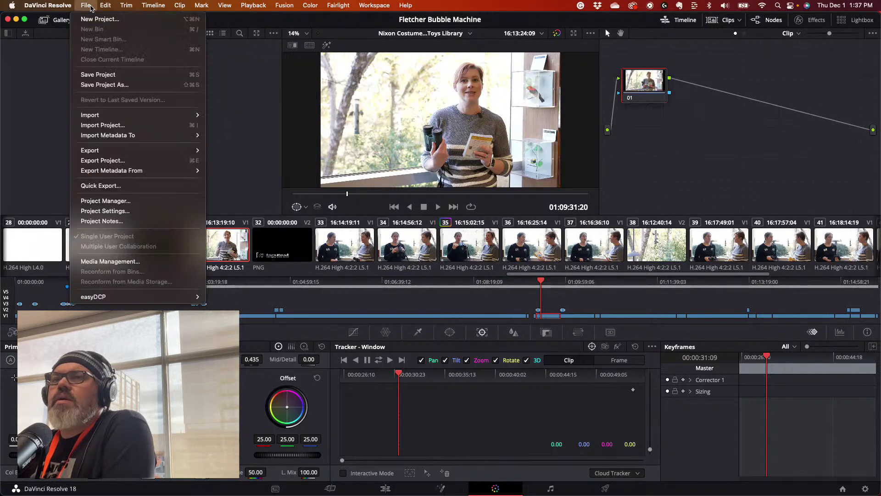
pyautogui.moveTo(112, 4)
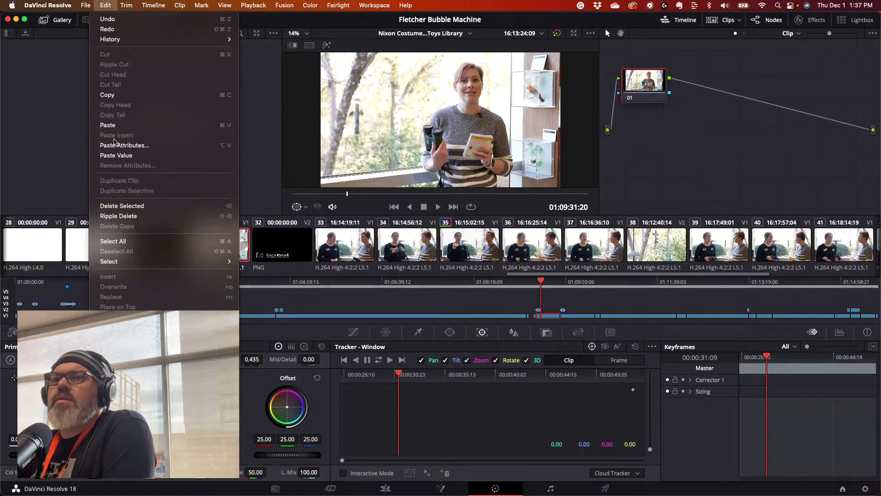
pyautogui.click(116, 145)
pyautogui.click(341, 172)
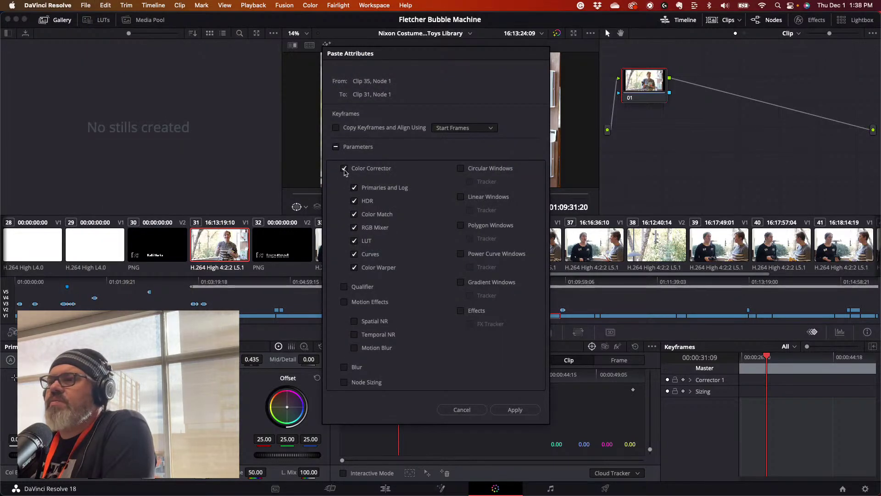
pyautogui.click(514, 409)
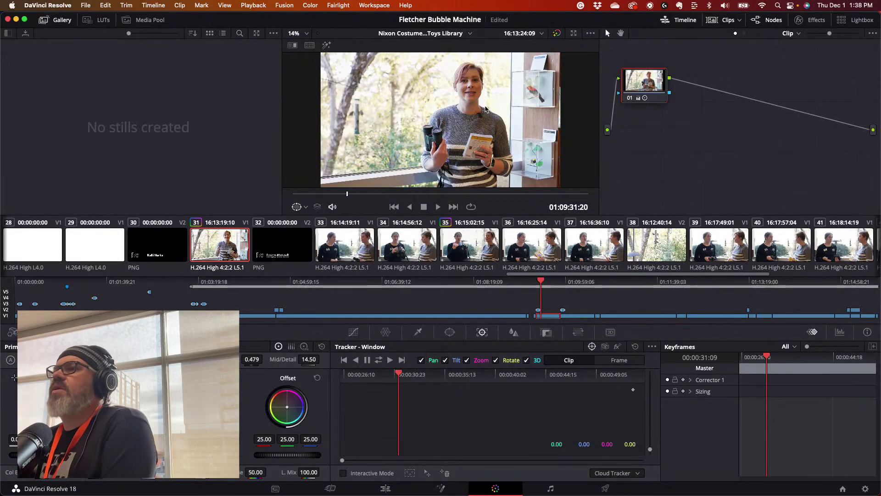
# - Paste clip 35's Color Corrector grade onto clips 33 and 34
pyautogui.click(344, 250)
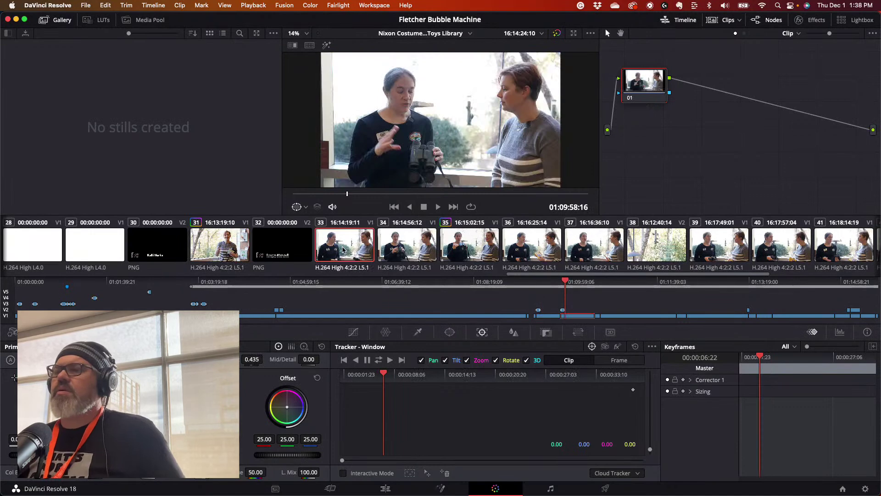
pyautogui.rightClick(343, 250)
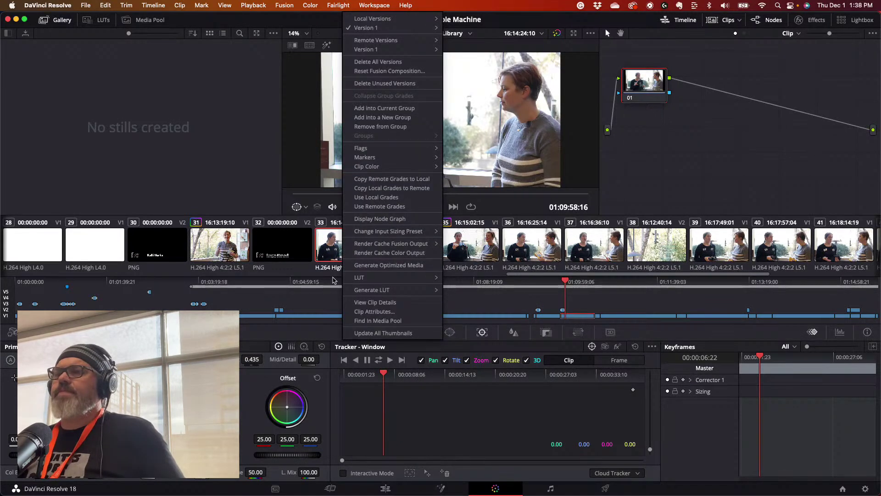
pyautogui.click(320, 253)
pyautogui.click(105, 6)
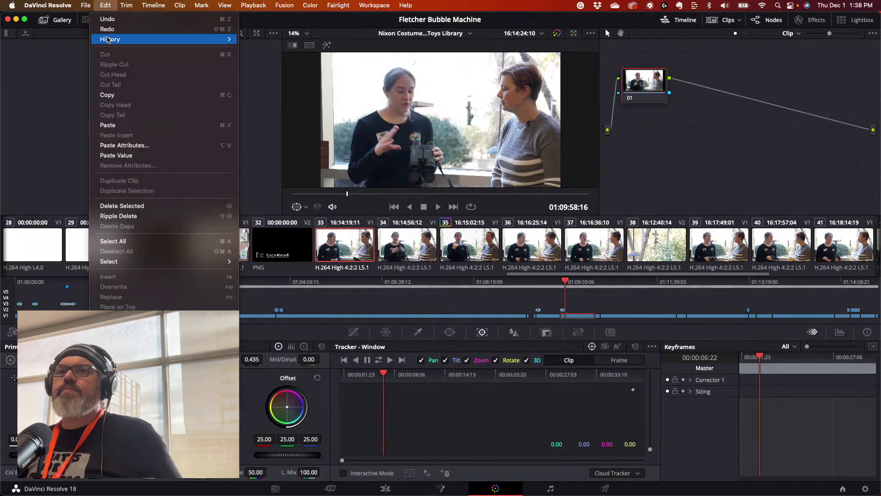
pyautogui.click(113, 148)
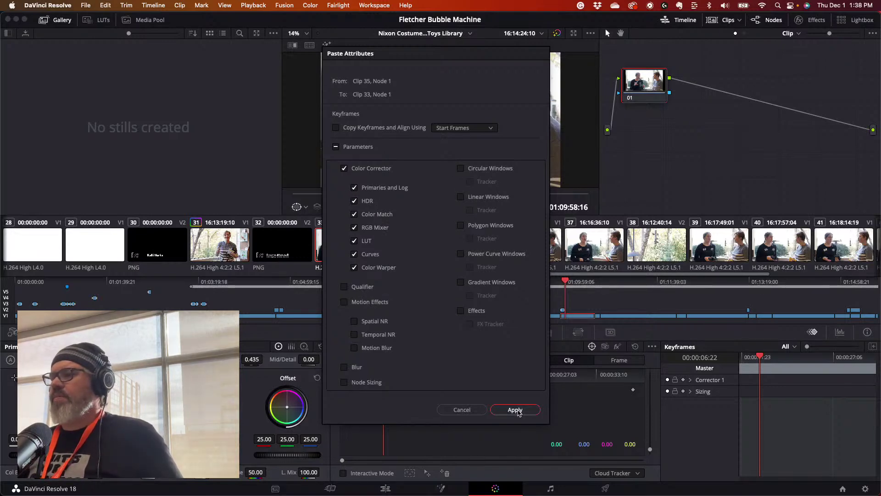
pyautogui.click(516, 410)
pyautogui.press('Down')
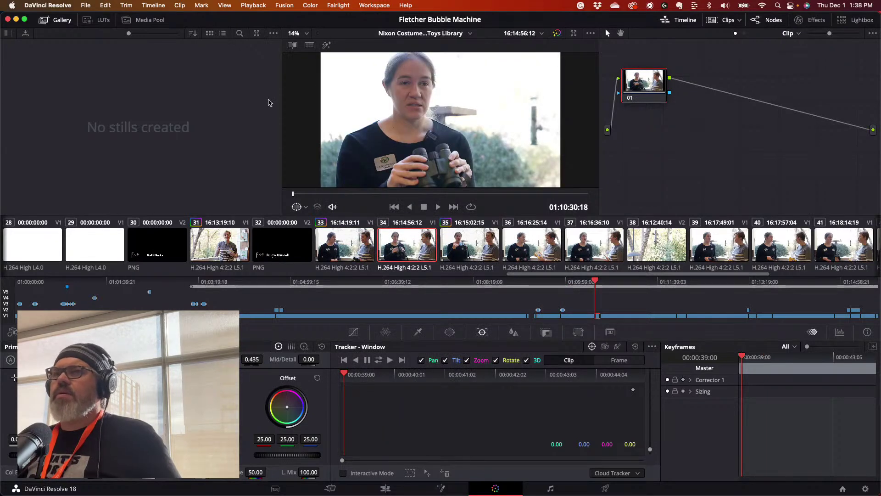
pyautogui.click(105, 5)
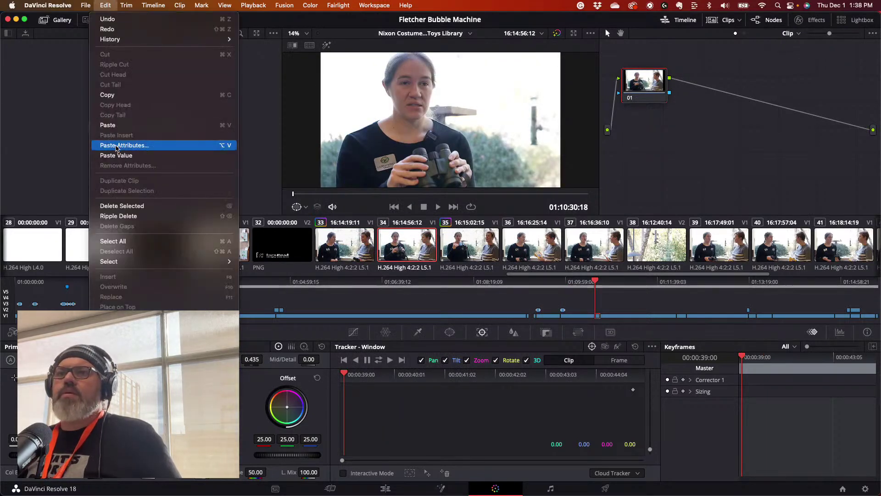
pyautogui.click(133, 146)
pyautogui.click(515, 409)
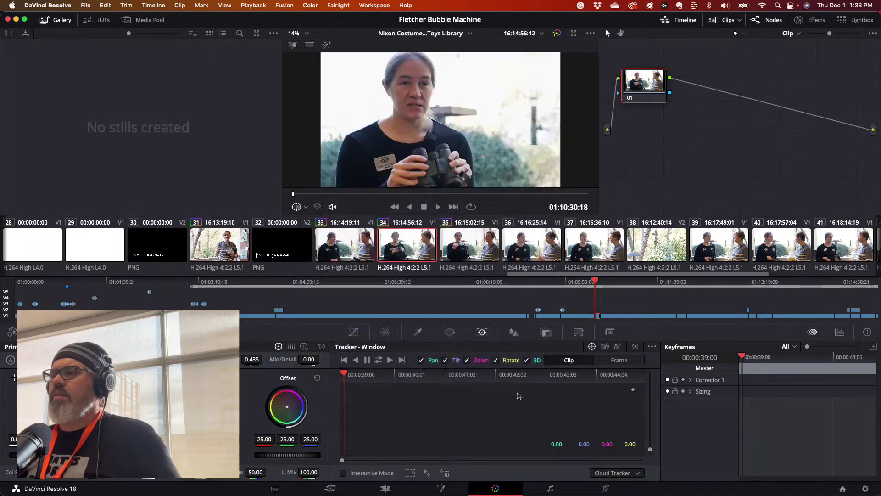
# - Compare clip 33 with source clip 35, then paste the grade onto clip 36
pyautogui.click(470, 237)
pyautogui.click(535, 240)
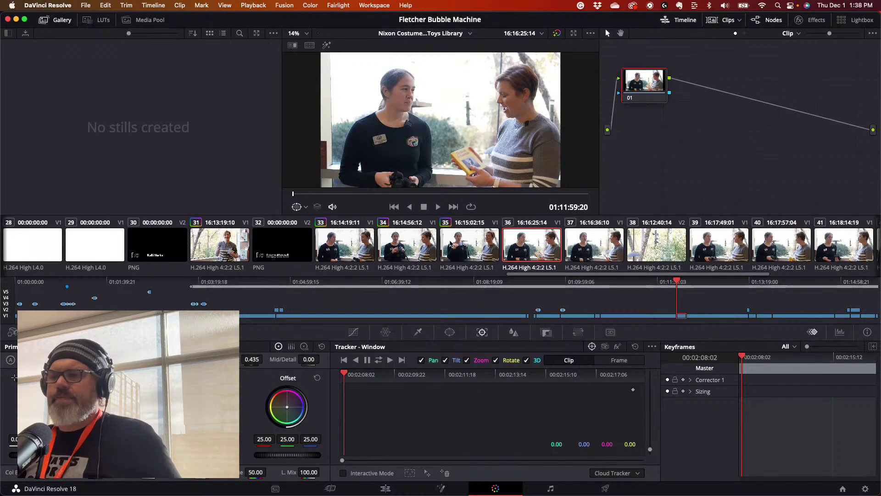
pyautogui.click(343, 250)
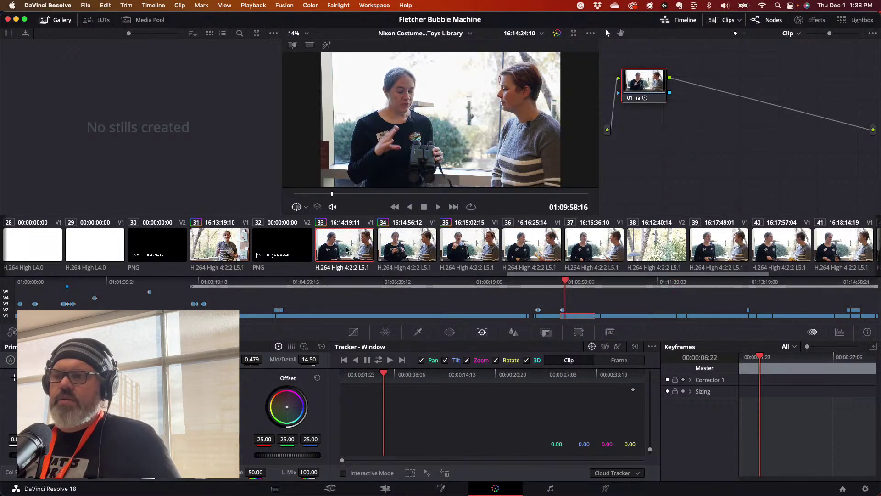
pyautogui.click(468, 252)
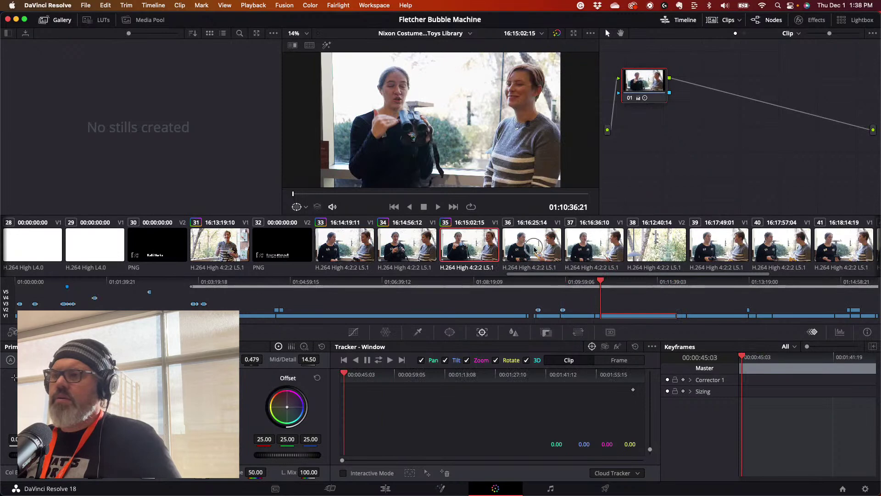
pyautogui.click(533, 250)
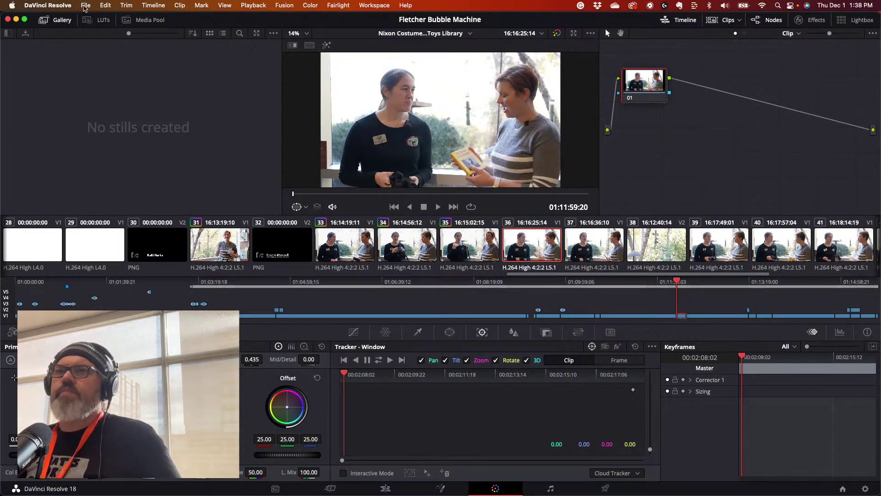
pyautogui.click(105, 5)
pyautogui.click(138, 143)
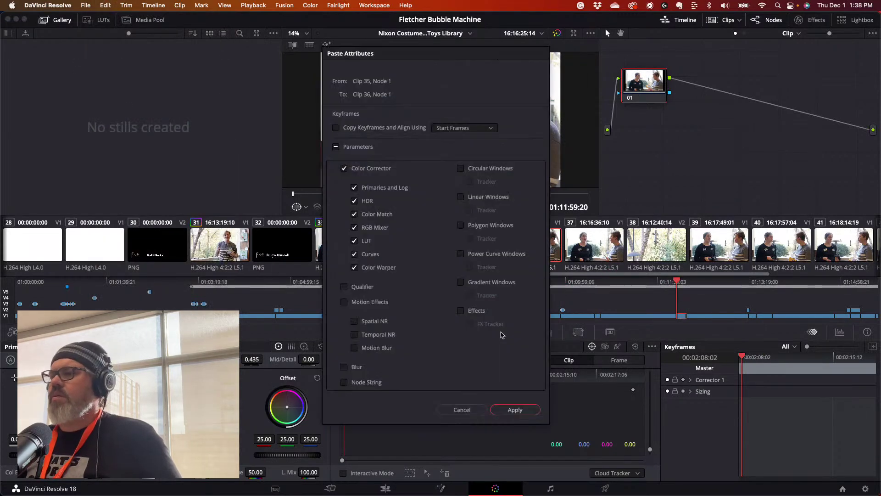
pyautogui.click(515, 409)
# - Paste clip 35's grade onto clips 37 and 38
pyautogui.click(596, 250)
pyautogui.rightClick(600, 255)
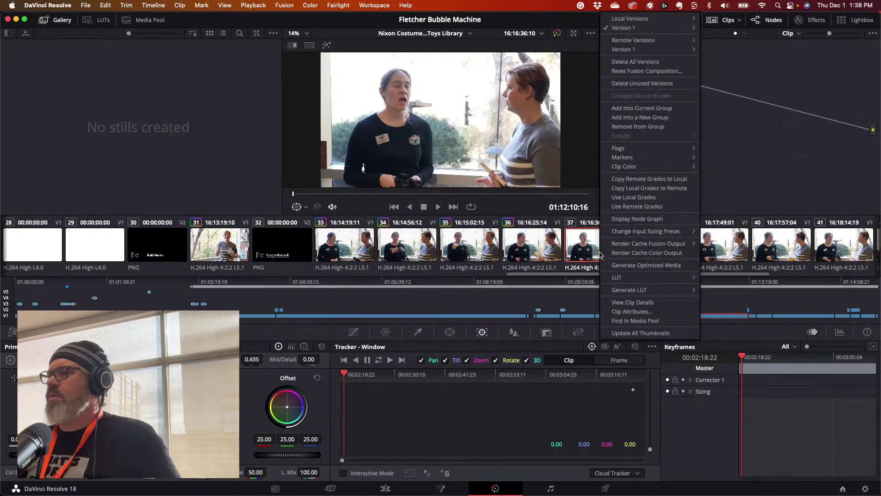
pyautogui.press('Escape')
pyautogui.click(105, 5)
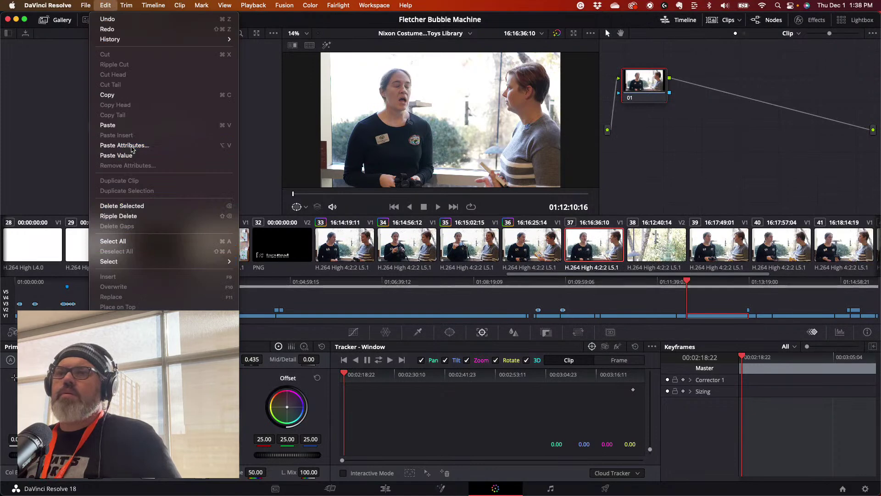
pyautogui.click(129, 145)
pyautogui.click(503, 406)
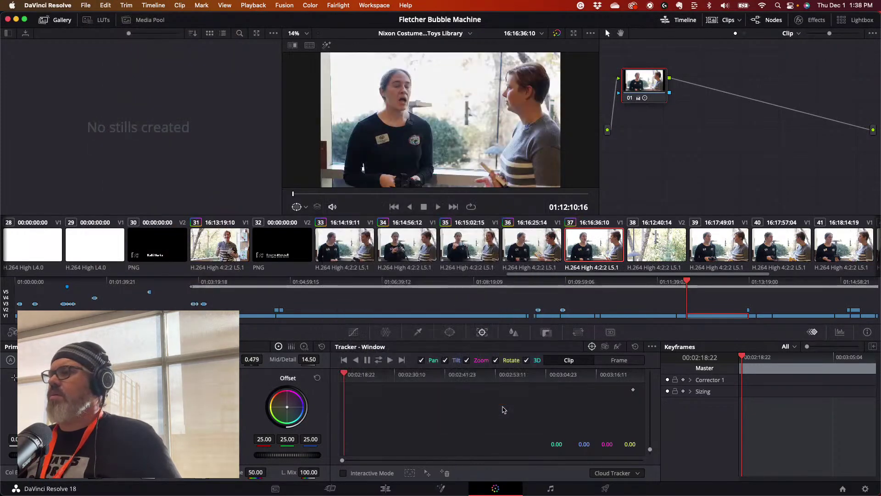
pyautogui.press('Down')
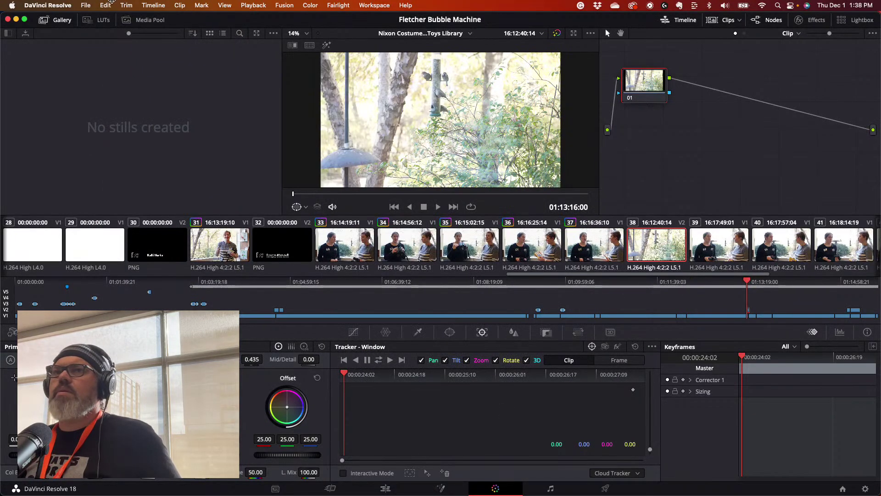
pyautogui.click(105, 5)
pyautogui.click(129, 144)
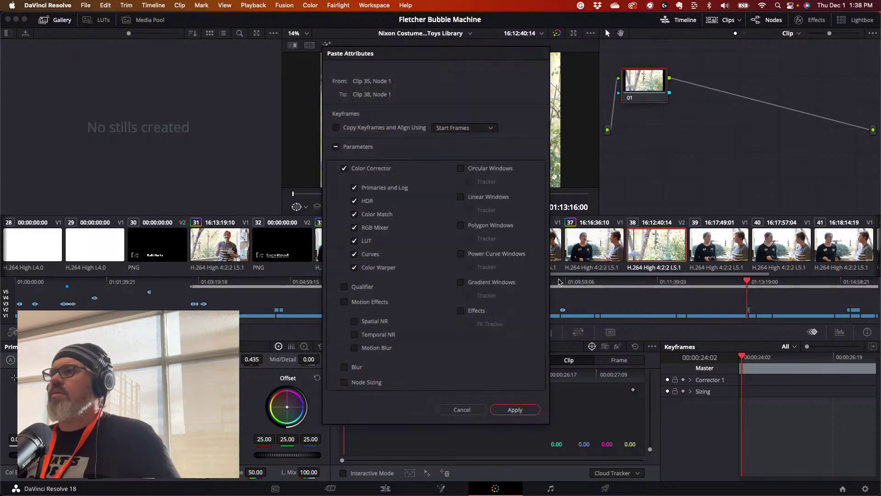
pyautogui.click(520, 411)
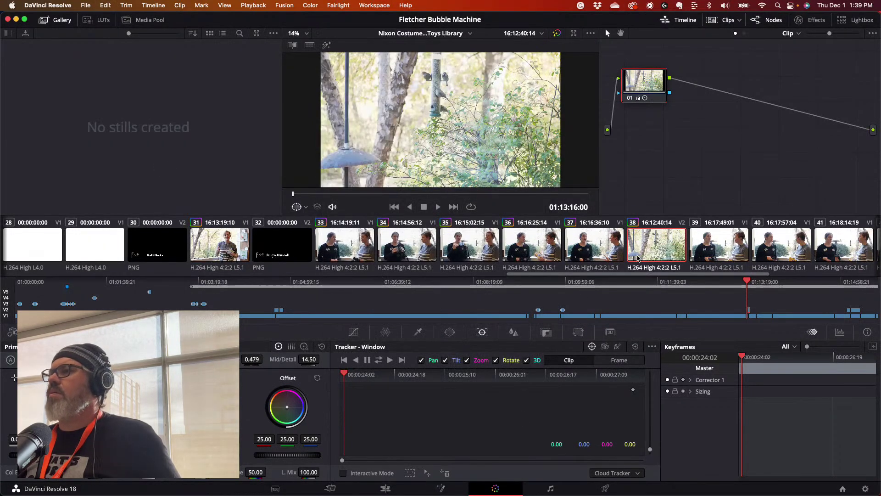
# - Paste clip 35's grade onto clips 39 and 40, then move to clip 41
pyautogui.press('Down')
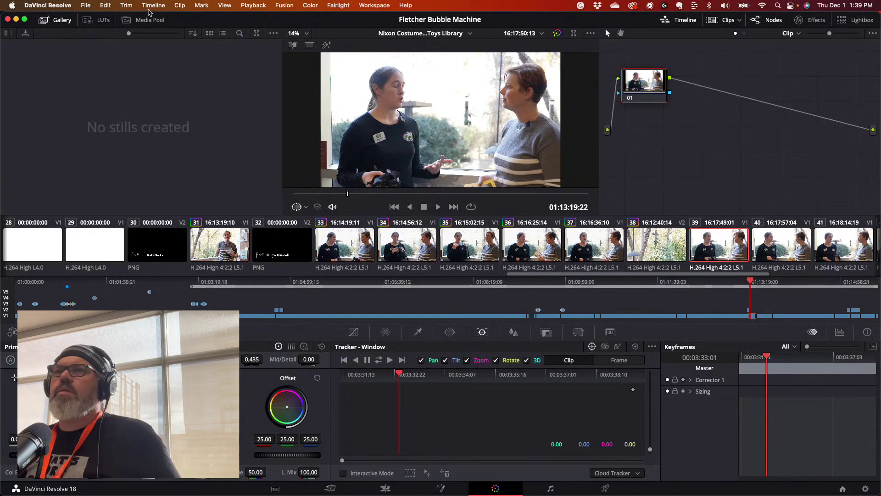
pyautogui.click(107, 5)
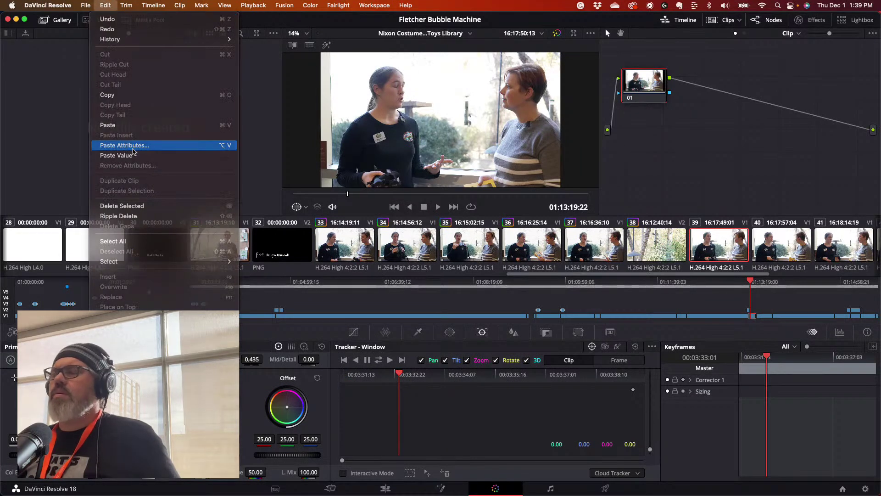
pyautogui.click(129, 146)
pyautogui.click(509, 408)
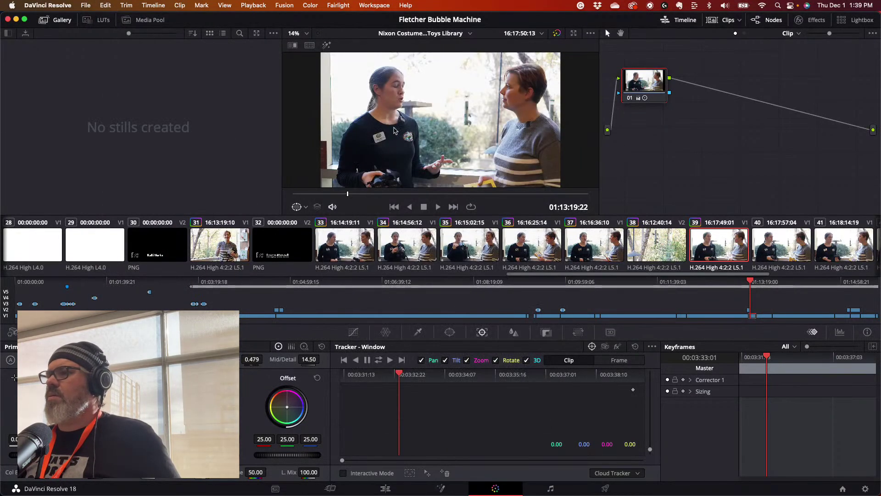
pyautogui.press('Down')
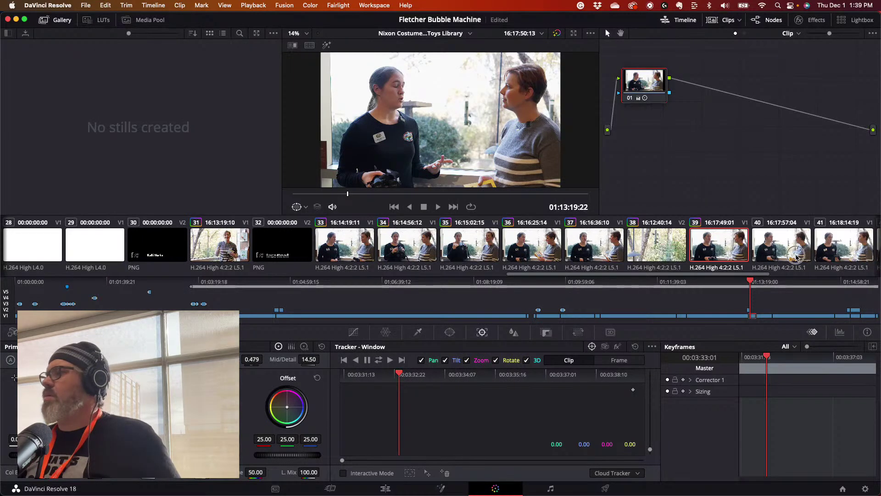
pyautogui.click(105, 5)
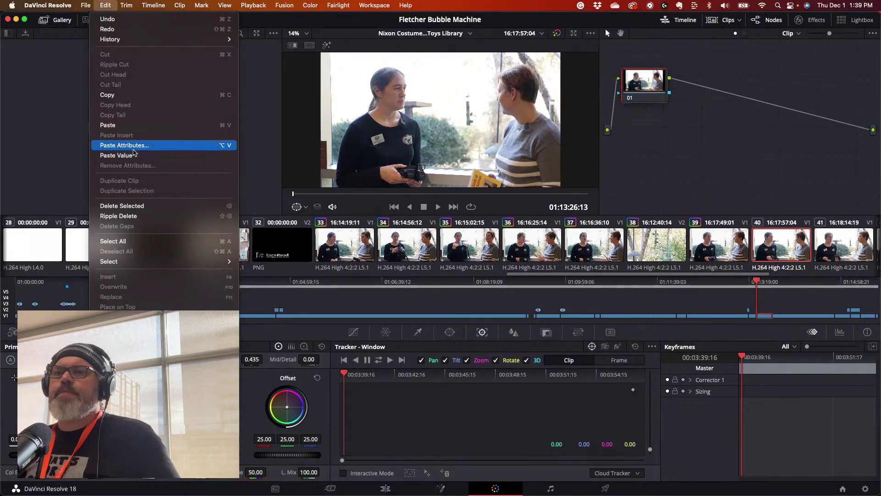
pyautogui.click(128, 145)
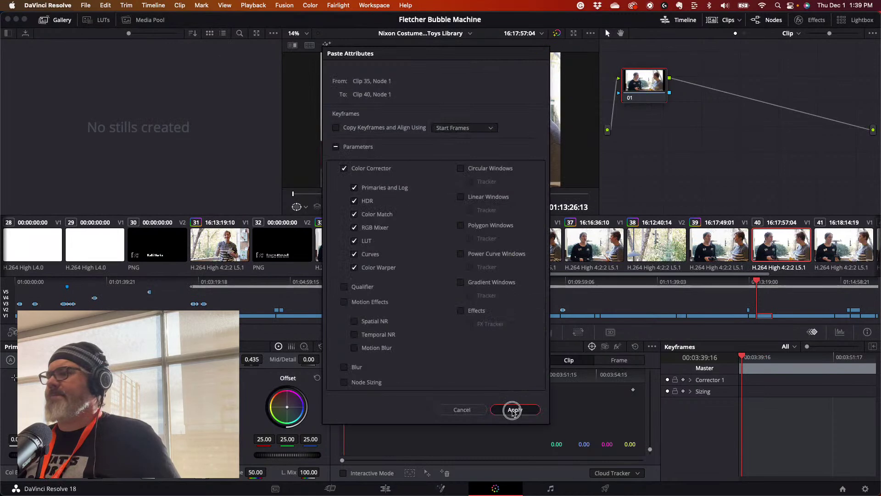
pyautogui.click(508, 408)
pyautogui.press('Down')
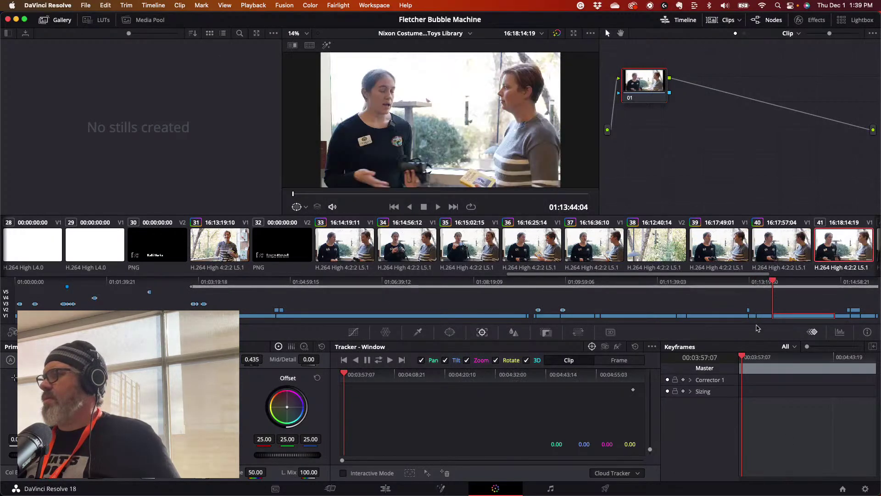
# - Scroll the clip strip and paste clip 35's grade onto clip 41
pyautogui.moveTo(756, 275); pyautogui.dragTo(851, 277)
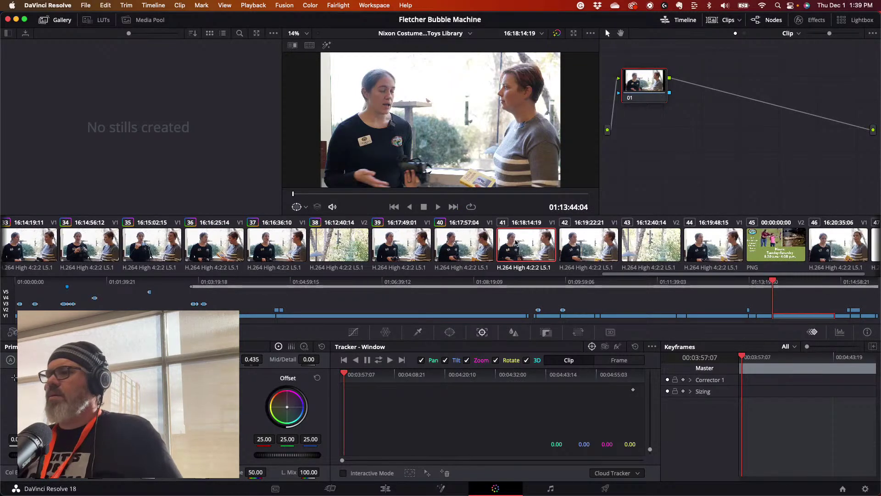
pyautogui.click(105, 5)
pyautogui.click(105, 5)
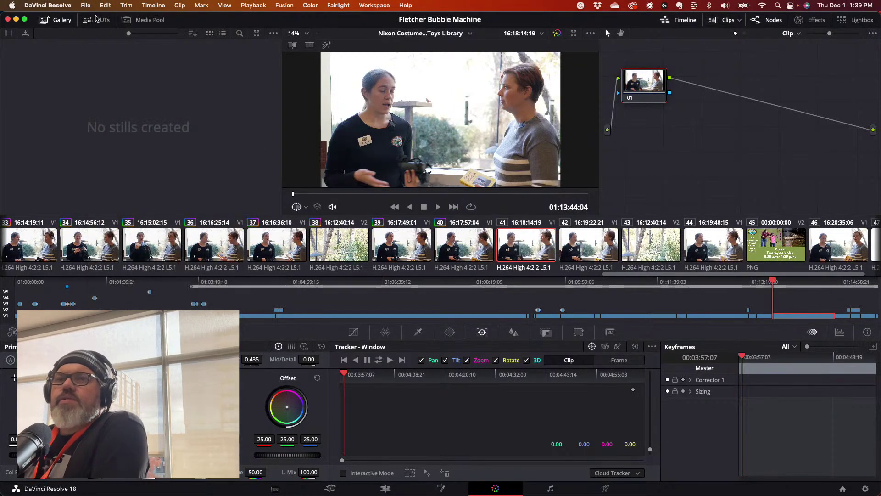
pyautogui.click(105, 5)
pyautogui.click(122, 145)
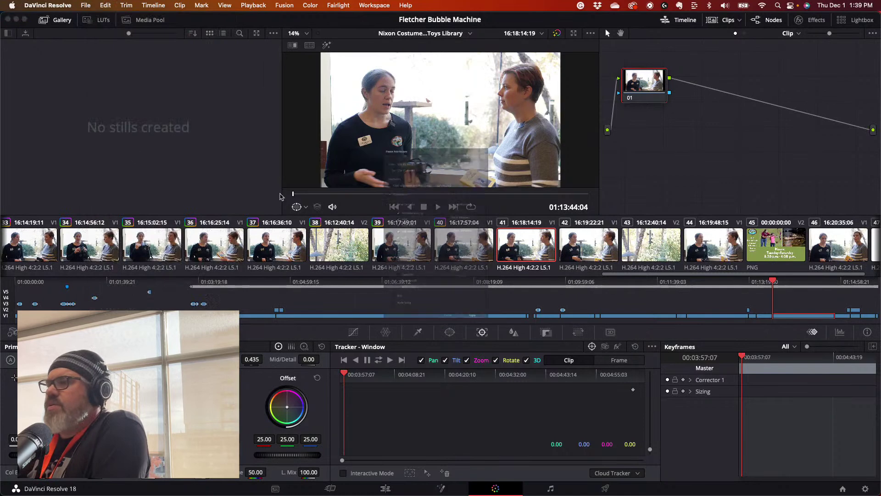
pyautogui.click(515, 409)
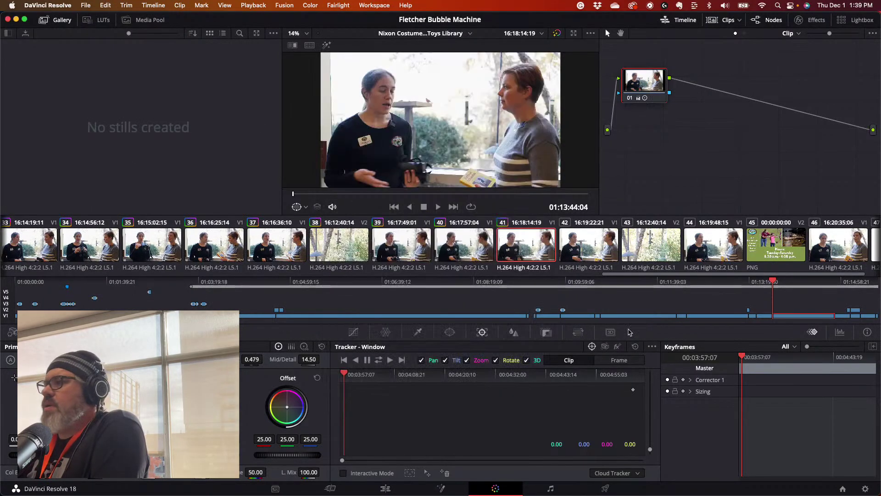
# - Select clip 42 and paste clip 35's grade onto it
pyautogui.click(591, 251)
pyautogui.click(105, 5)
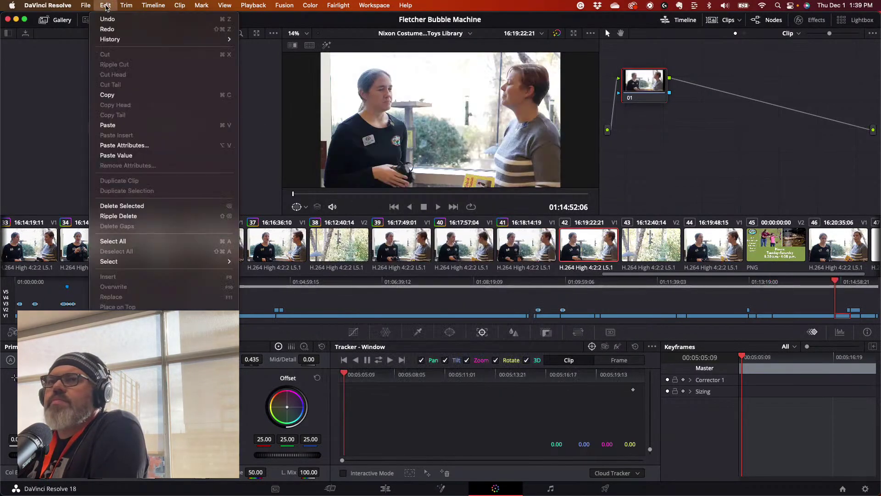
pyautogui.click(122, 144)
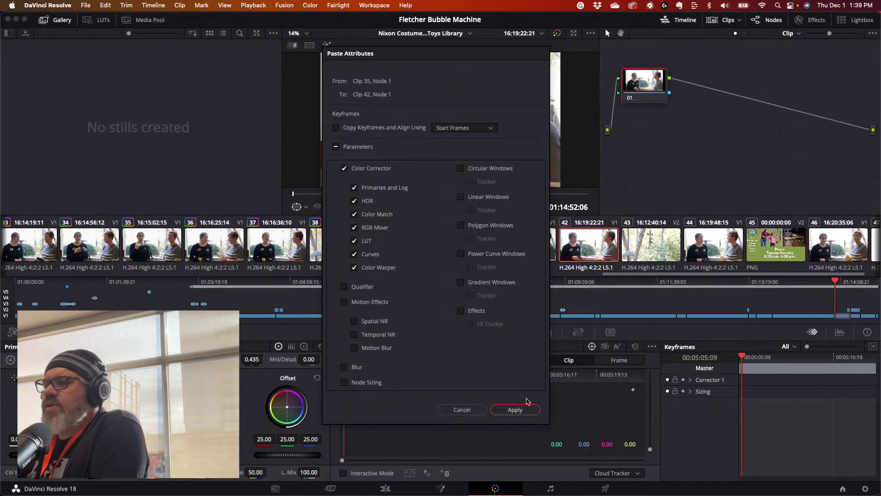
pyautogui.click(515, 410)
pyautogui.click(106, 5)
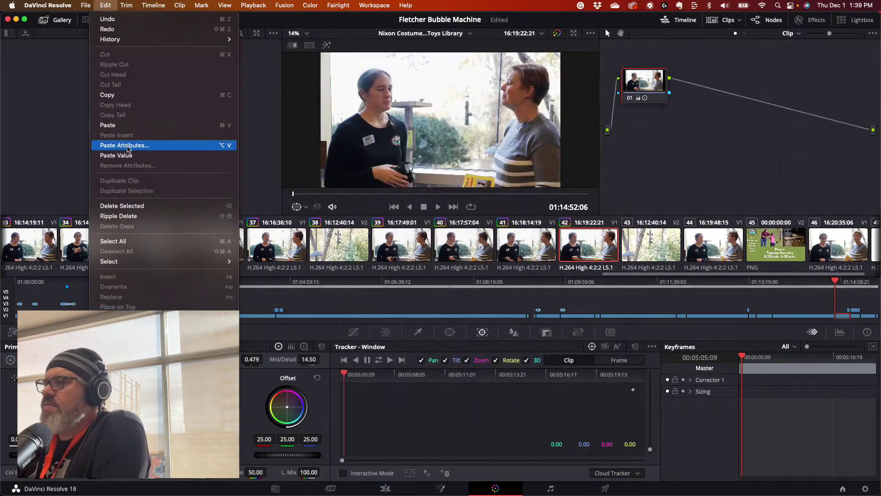
pyautogui.click(128, 146)
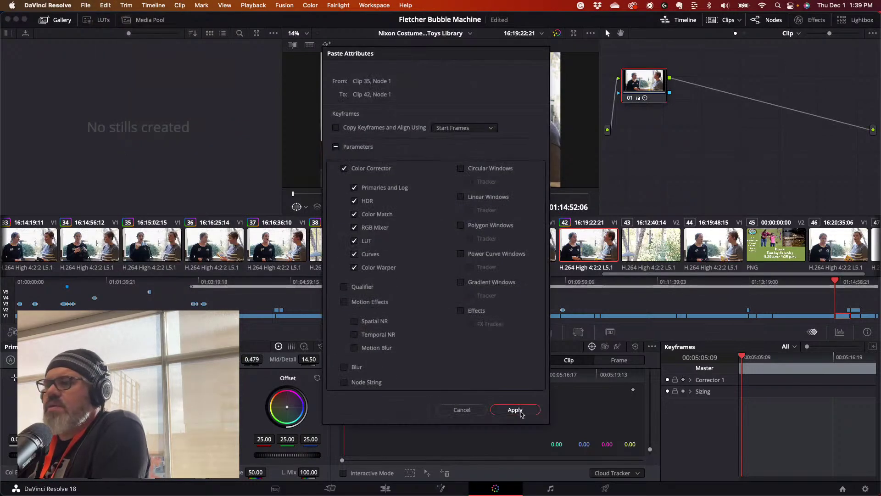
pyautogui.click(514, 410)
# - Paste clip 35's grade onto clips 43 and 44
pyautogui.click(646, 256)
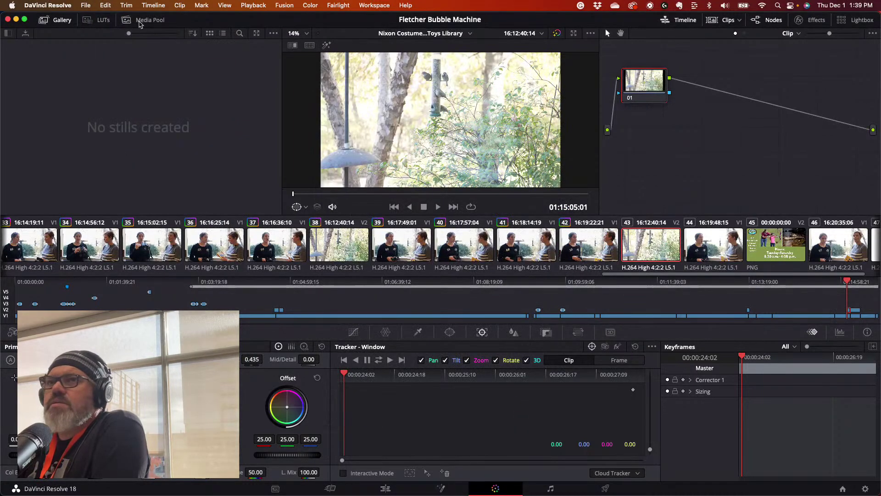
pyautogui.click(106, 5)
pyautogui.click(134, 145)
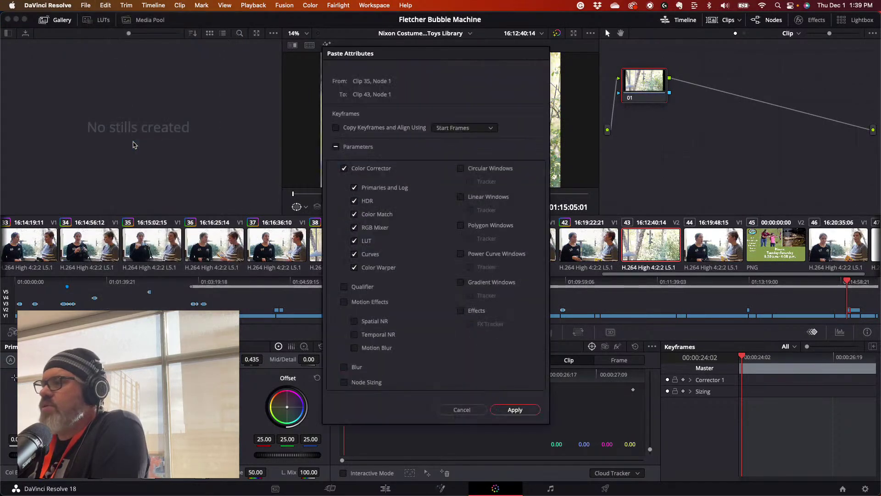
pyautogui.click(528, 412)
pyautogui.click(708, 245)
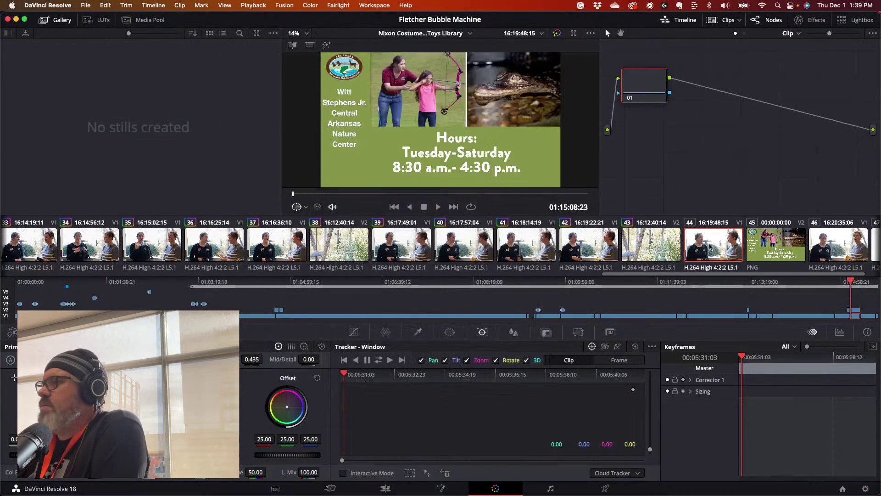
pyautogui.click(106, 5)
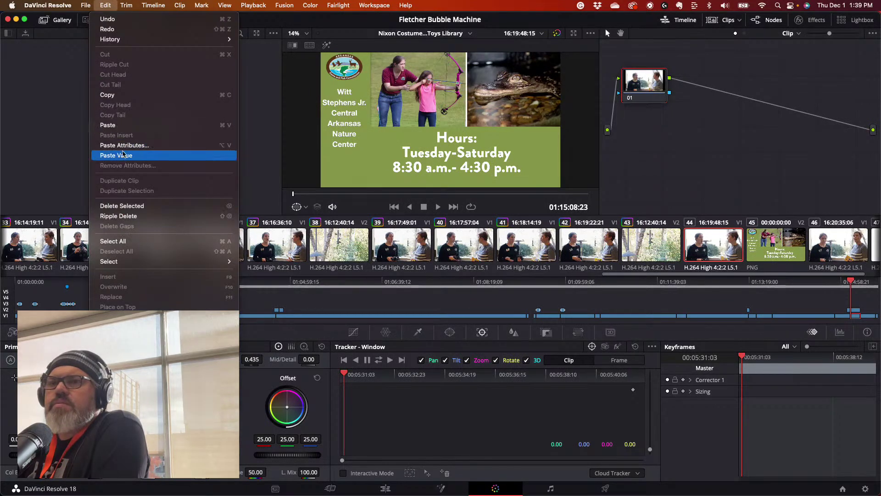
pyautogui.click(123, 145)
pyautogui.click(535, 410)
# - Skip the PNG graphic, paste the grade onto clip 46, and return to the Edit page
pyautogui.click(843, 247)
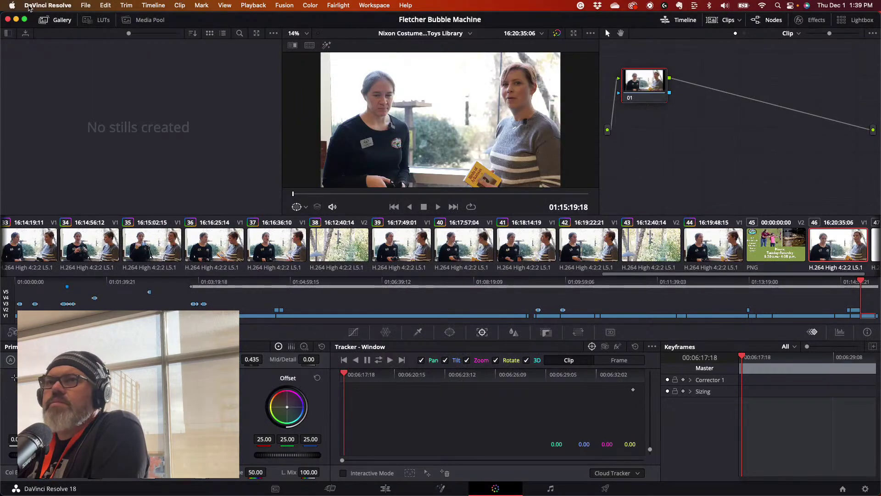
pyautogui.click(105, 6)
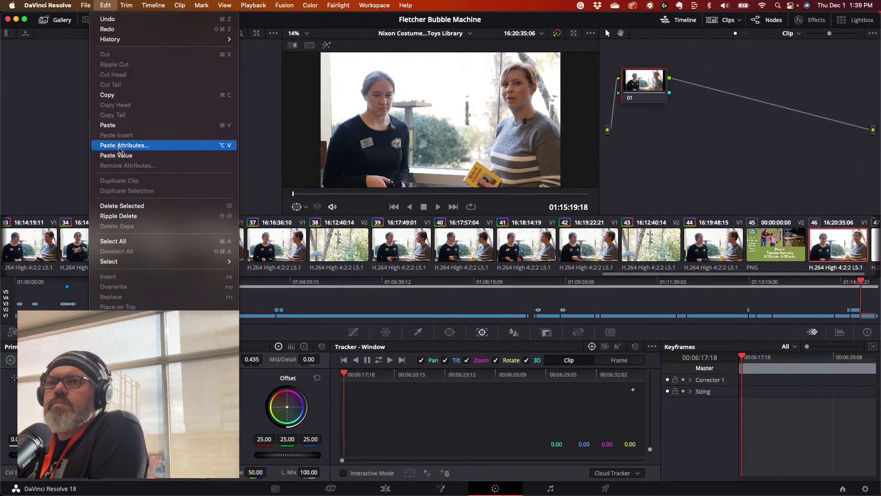
pyautogui.click(122, 146)
pyautogui.click(524, 414)
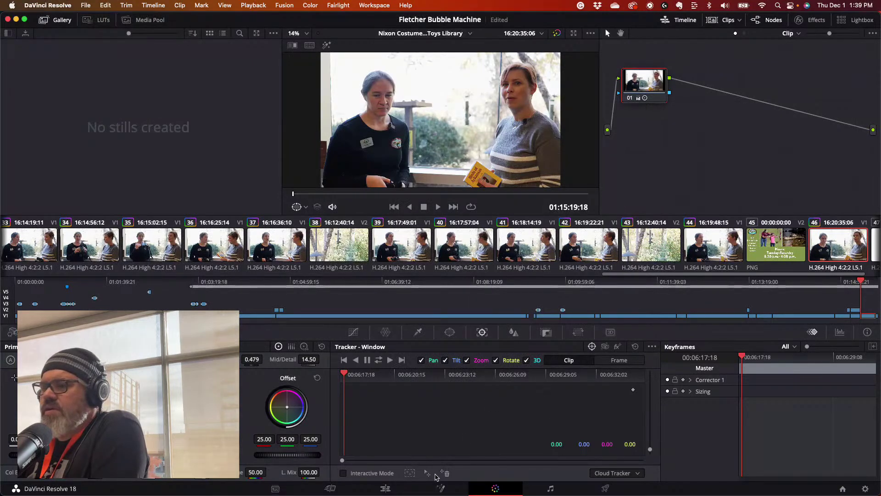
pyautogui.click(386, 489)
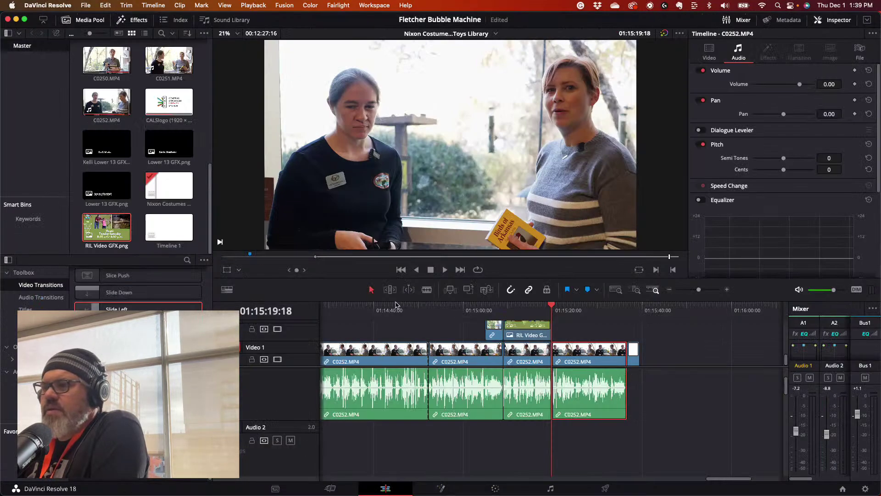
# - Zoom the timeline out and play the edit from one frame before 01:09:24
pyautogui.moveTo(698, 290); pyautogui.dragTo(691, 290)
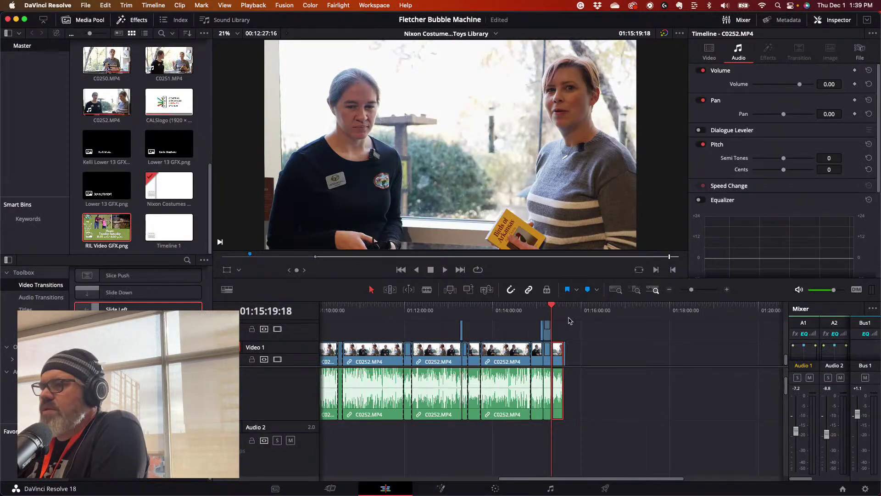
pyautogui.moveTo(559, 311); pyautogui.dragTo(440, 318)
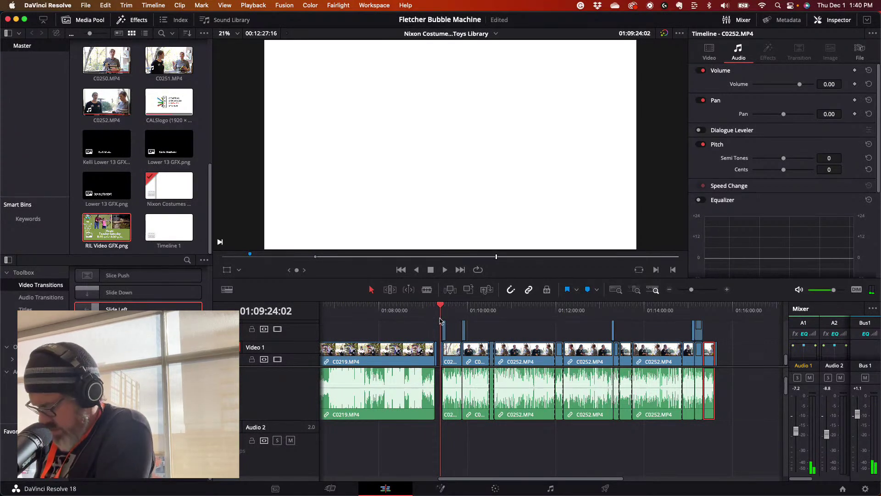
pyautogui.press('Left')
pyautogui.press('space')
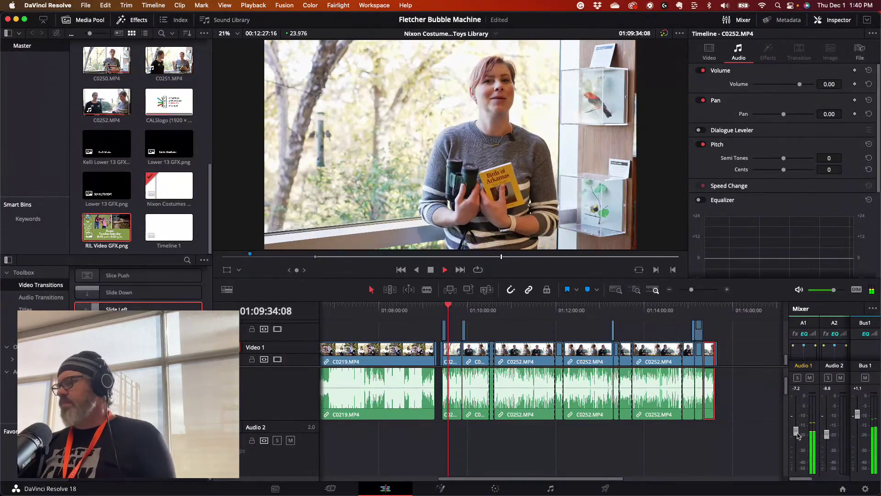
# - Raise the Audio 1 fader to about -3 dB and stop playback
pyautogui.moveTo(797, 434)
pyautogui.mouseDown()
pyautogui.moveTo(798, 409)
pyautogui.moveTo(796, 426)
pyautogui.mouseUp()
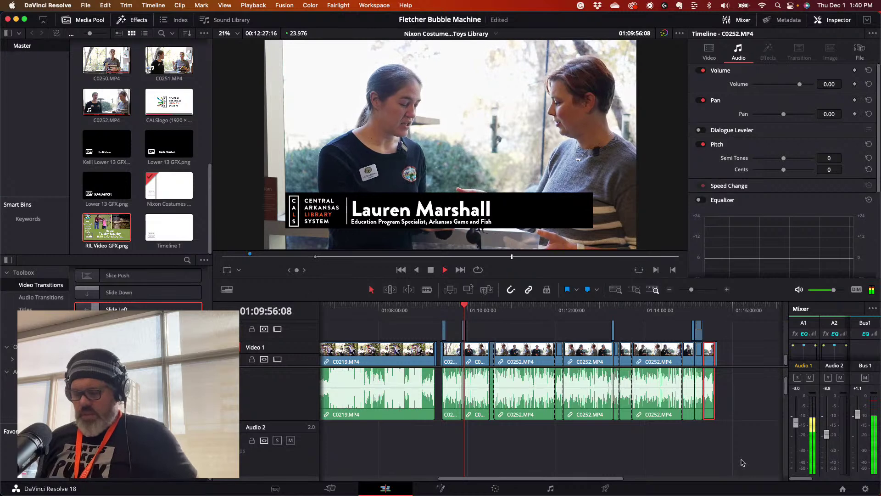
pyautogui.press('space')
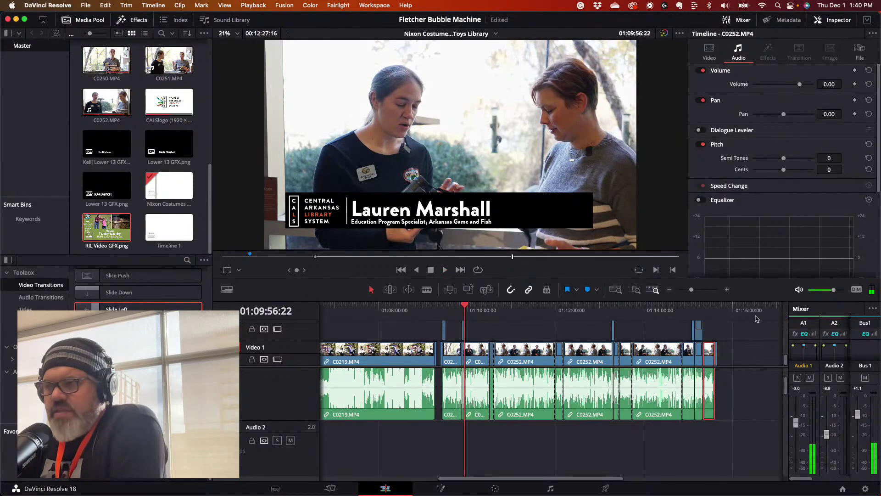
pyautogui.click(447, 308)
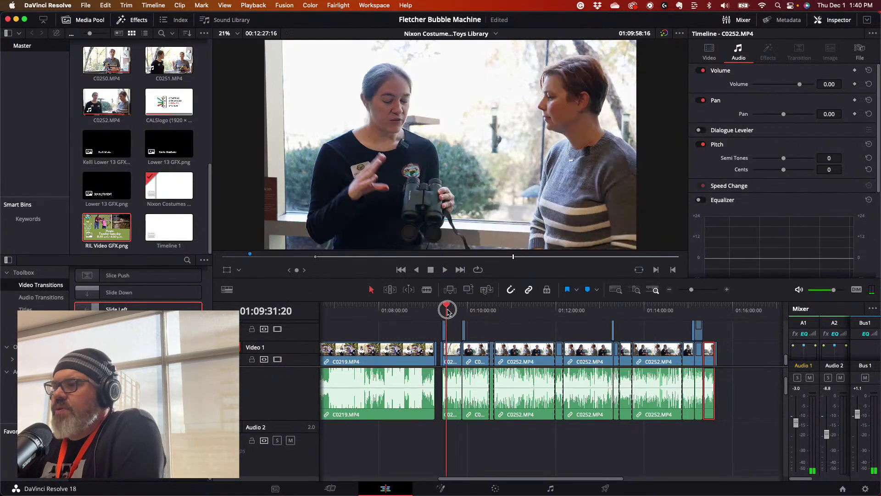
# - Enlarge the viewer and scrub through the interview to its final clip
pyautogui.moveTo(447, 310); pyautogui.dragTo(510, 310)
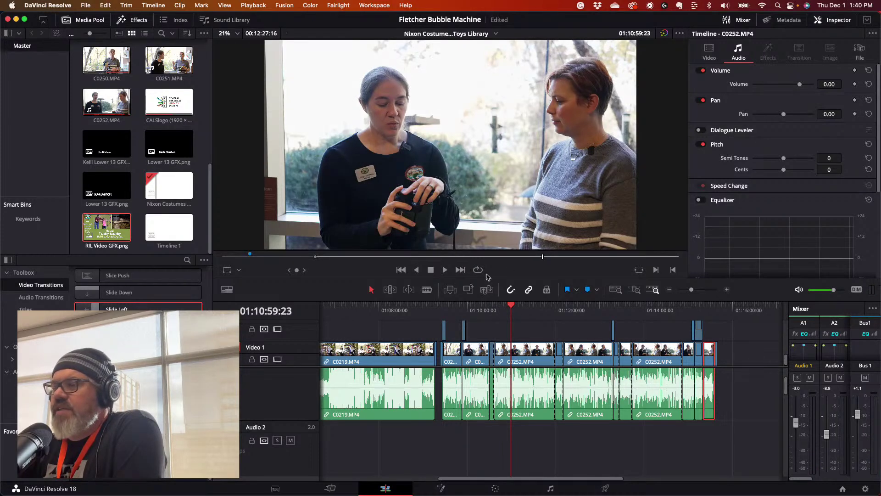
pyautogui.moveTo(511, 309); pyautogui.dragTo(564, 310)
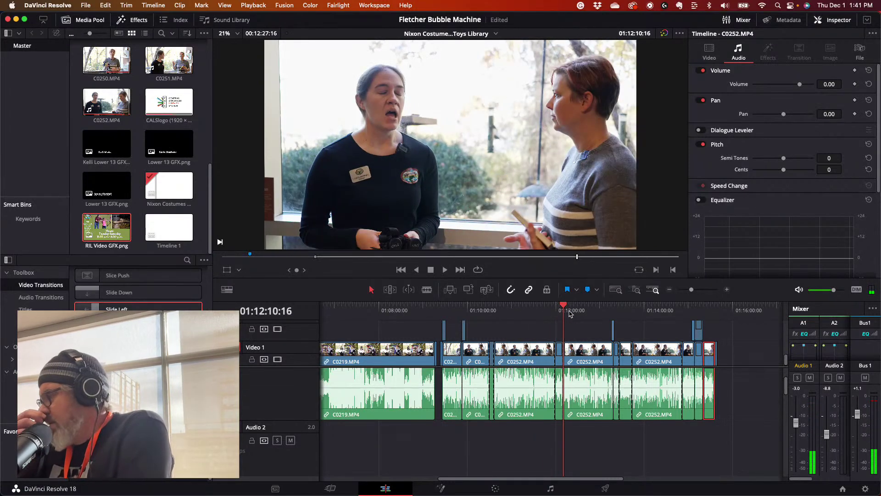
pyautogui.moveTo(570, 299); pyautogui.dragTo(610, 315)
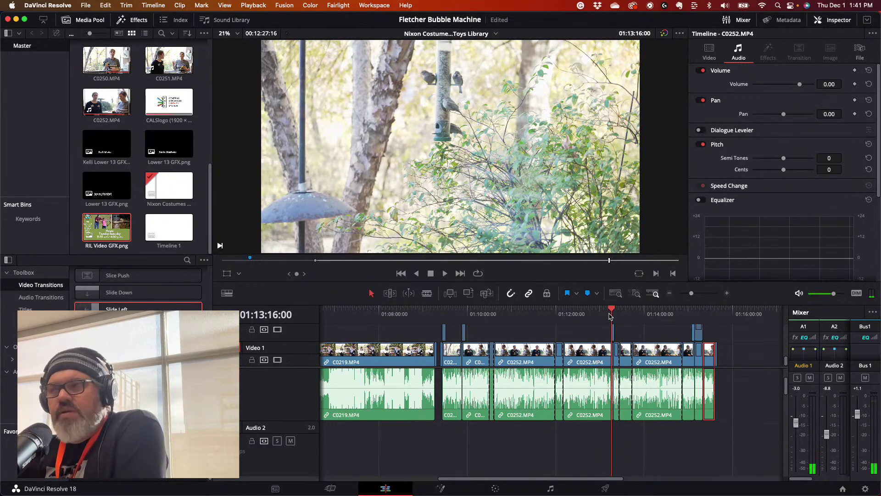
pyautogui.moveTo(610, 316); pyautogui.dragTo(683, 321)
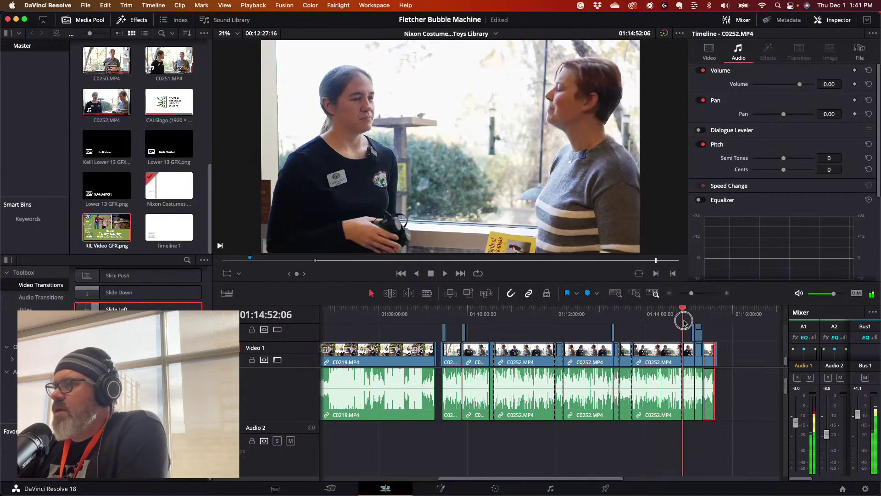